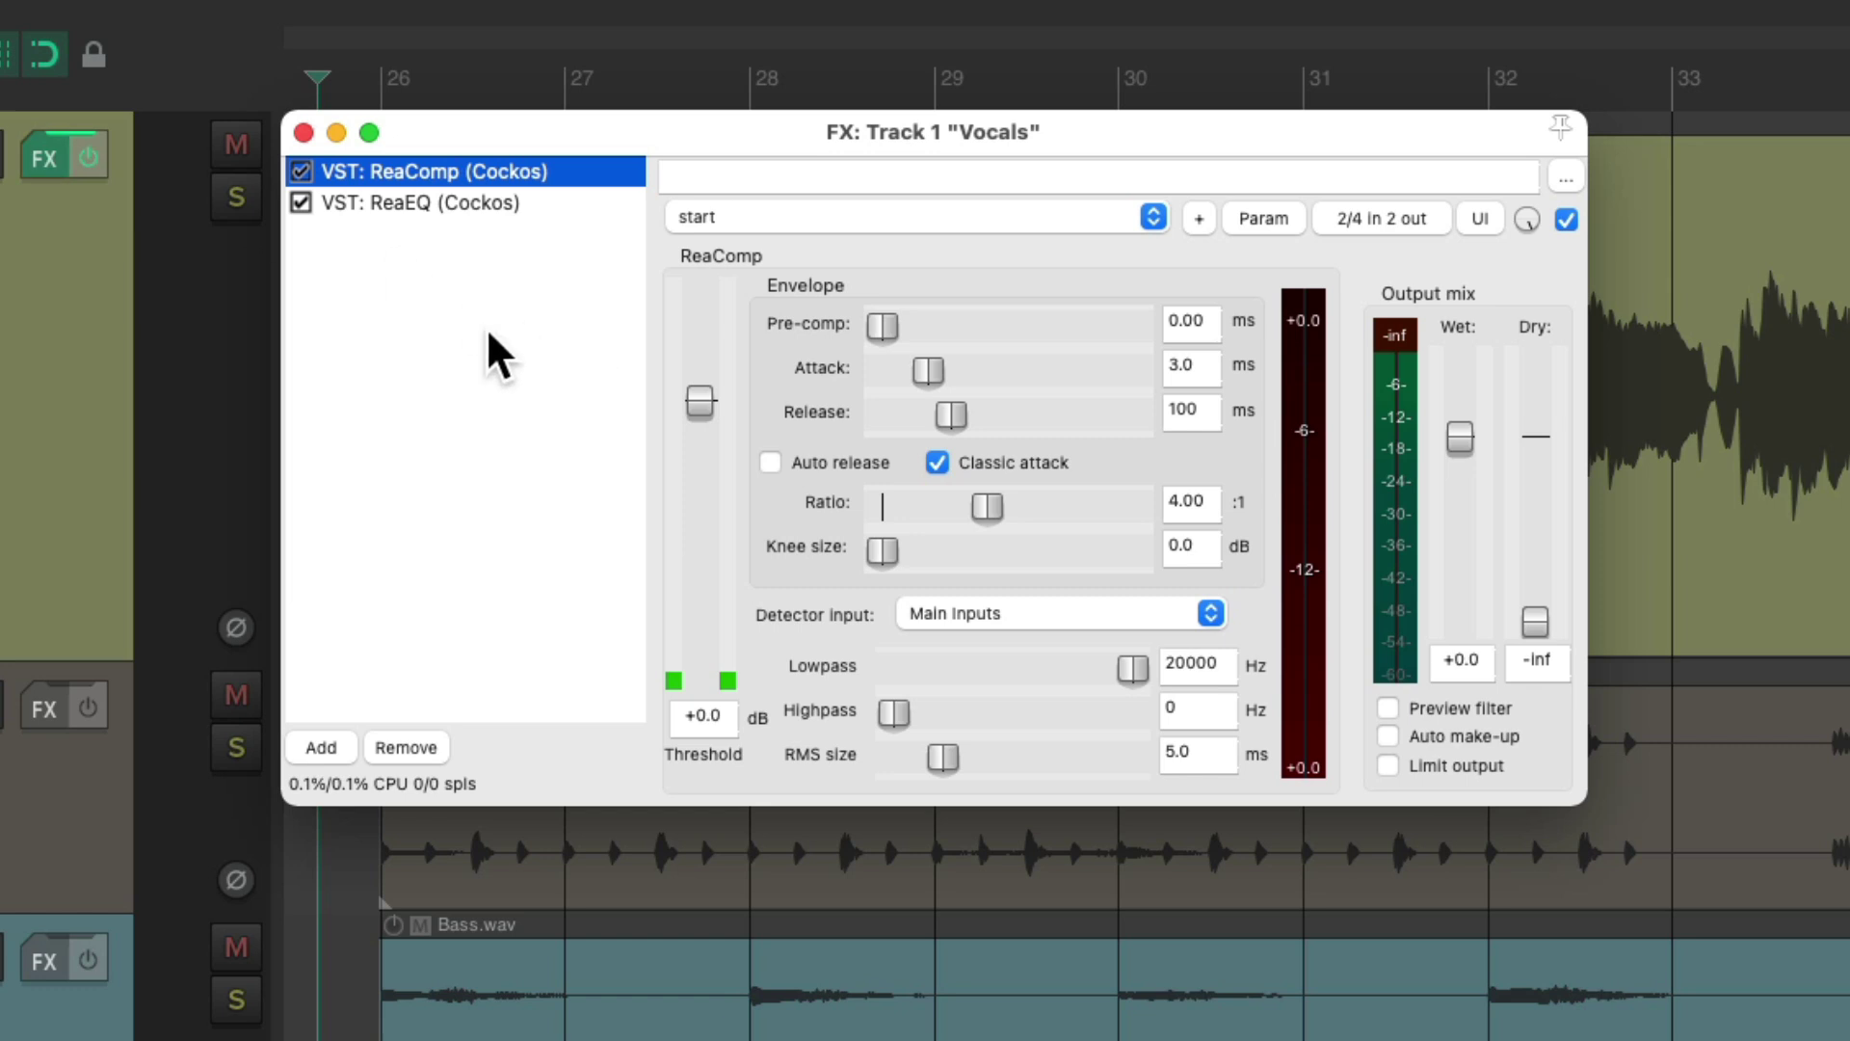
Step: Open the Add FX browser from the Vocals track's effects chain holding ReaComp and ReaEQ
{"action": "double_click", "coordinate": [511, 343]}
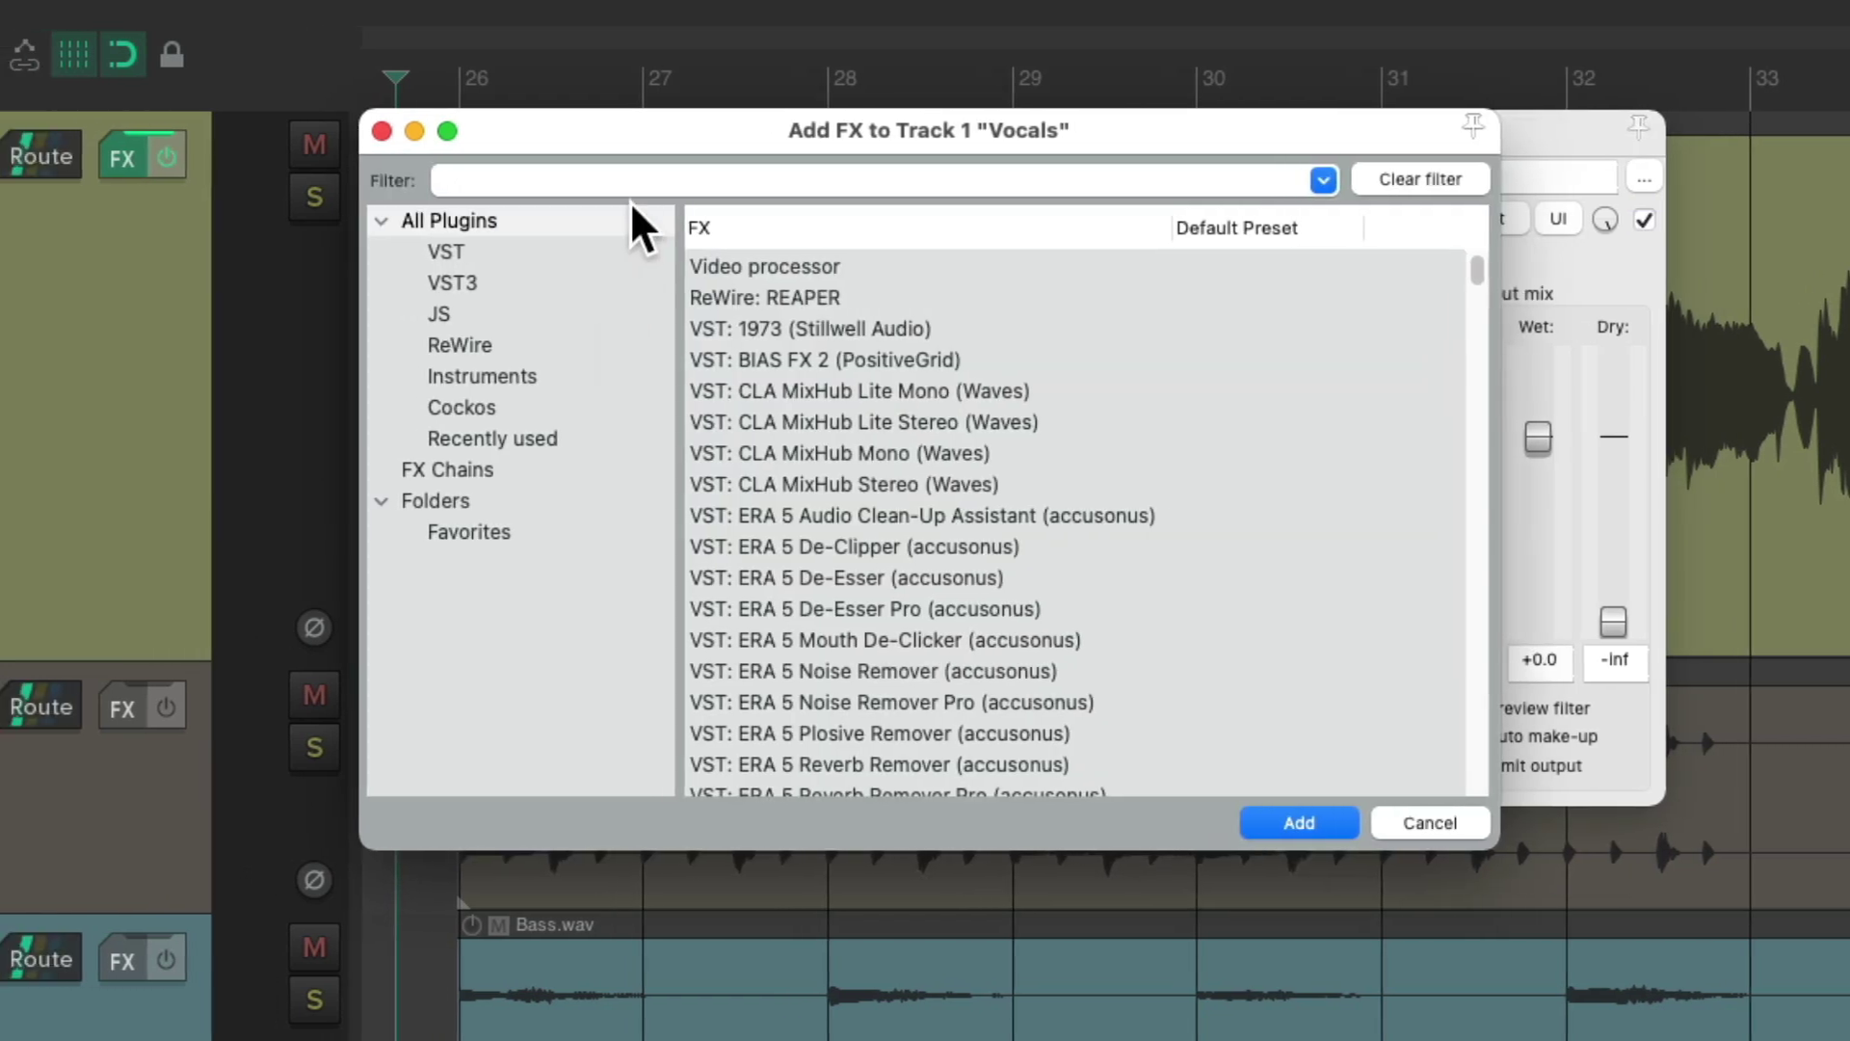
Step: Filter for 'loudness' and add JS: Loudness Meter Peak/RMS/LUFS (Cockos) to the Vocals chain
{"action": "type", "text": "loudness"}
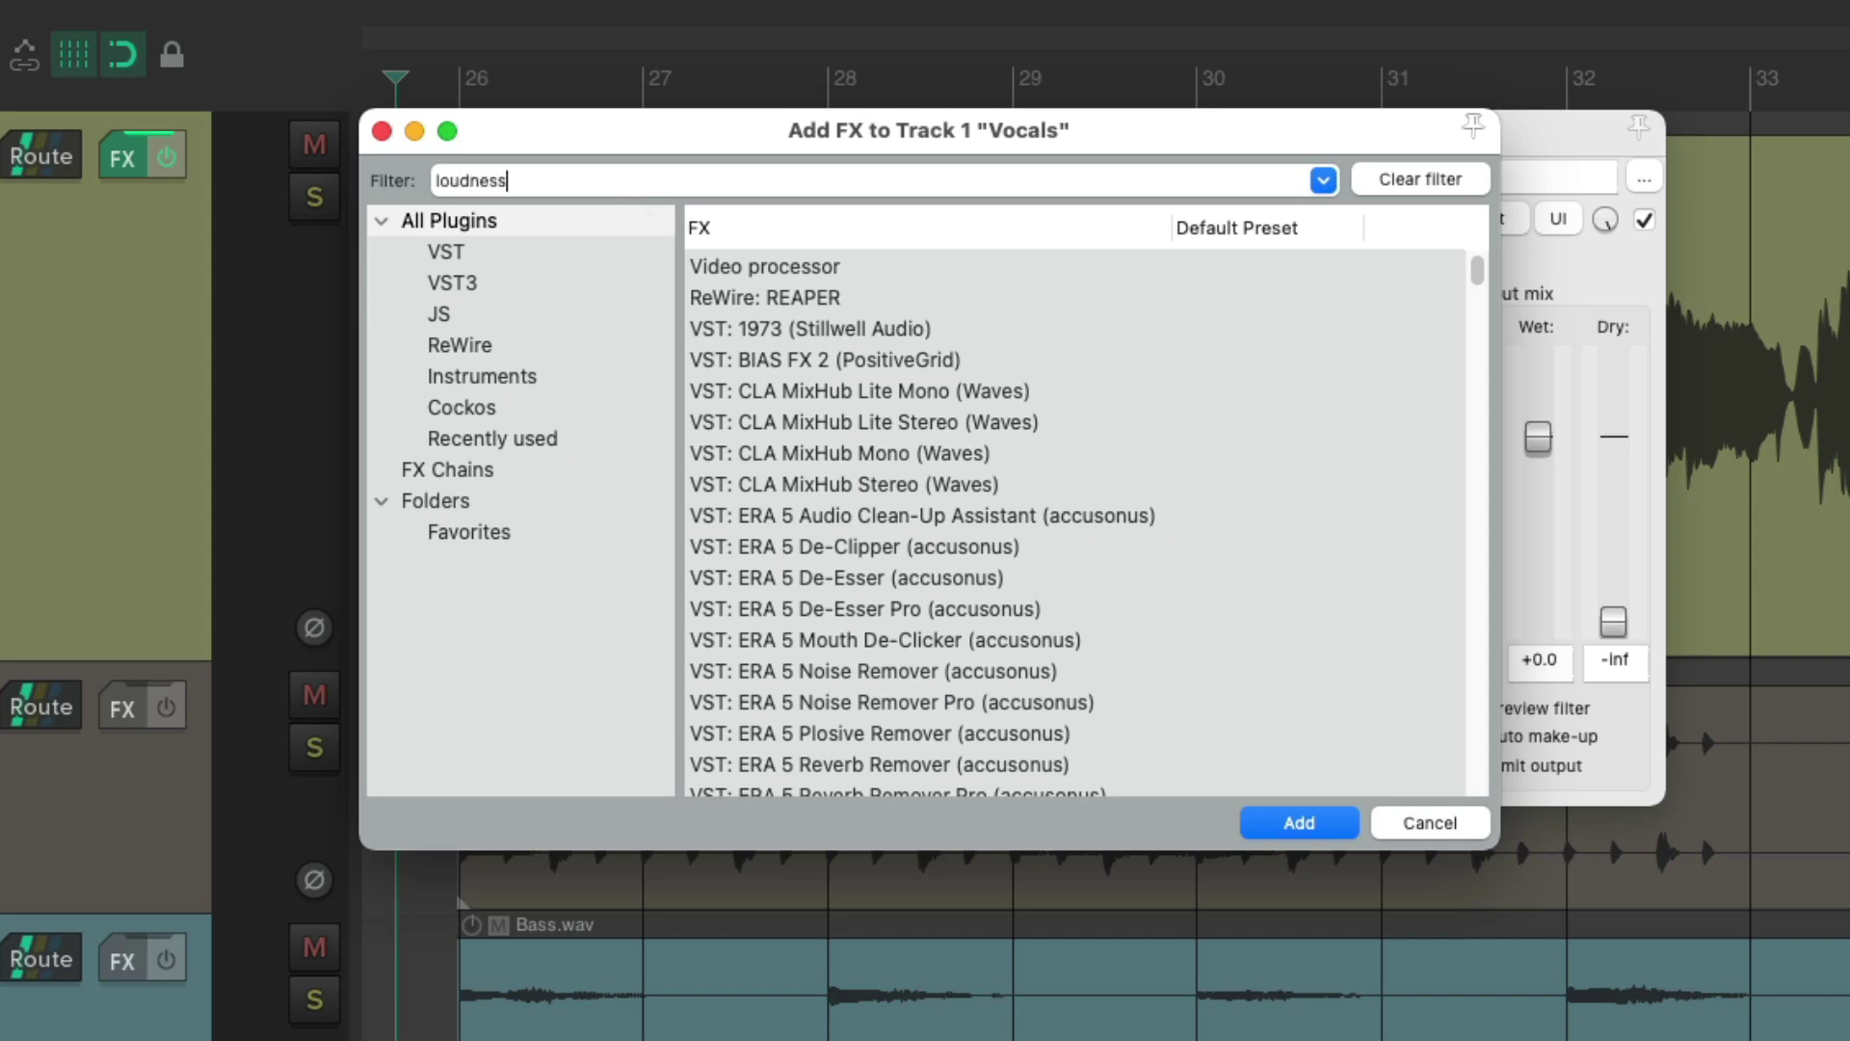
{"action": "left_click", "coordinate": [882, 279]}
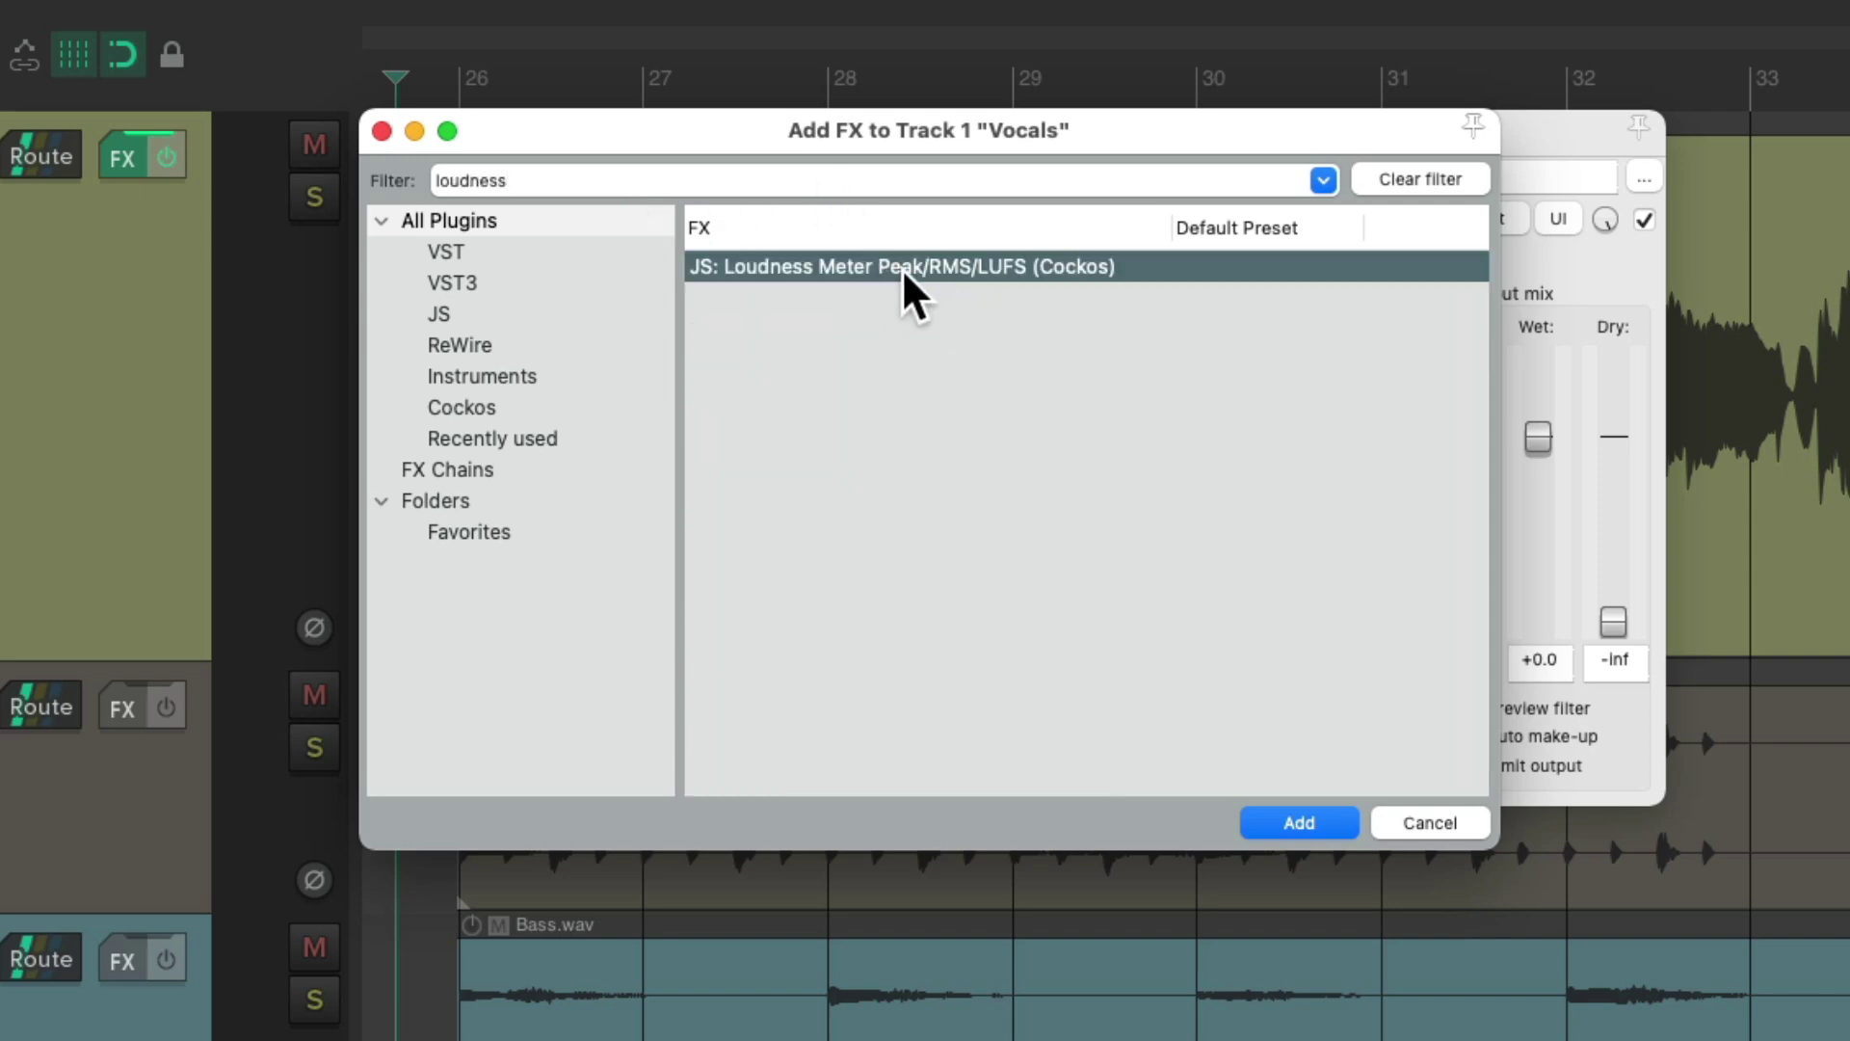
{"action": "double_click", "coordinate": [902, 268]}
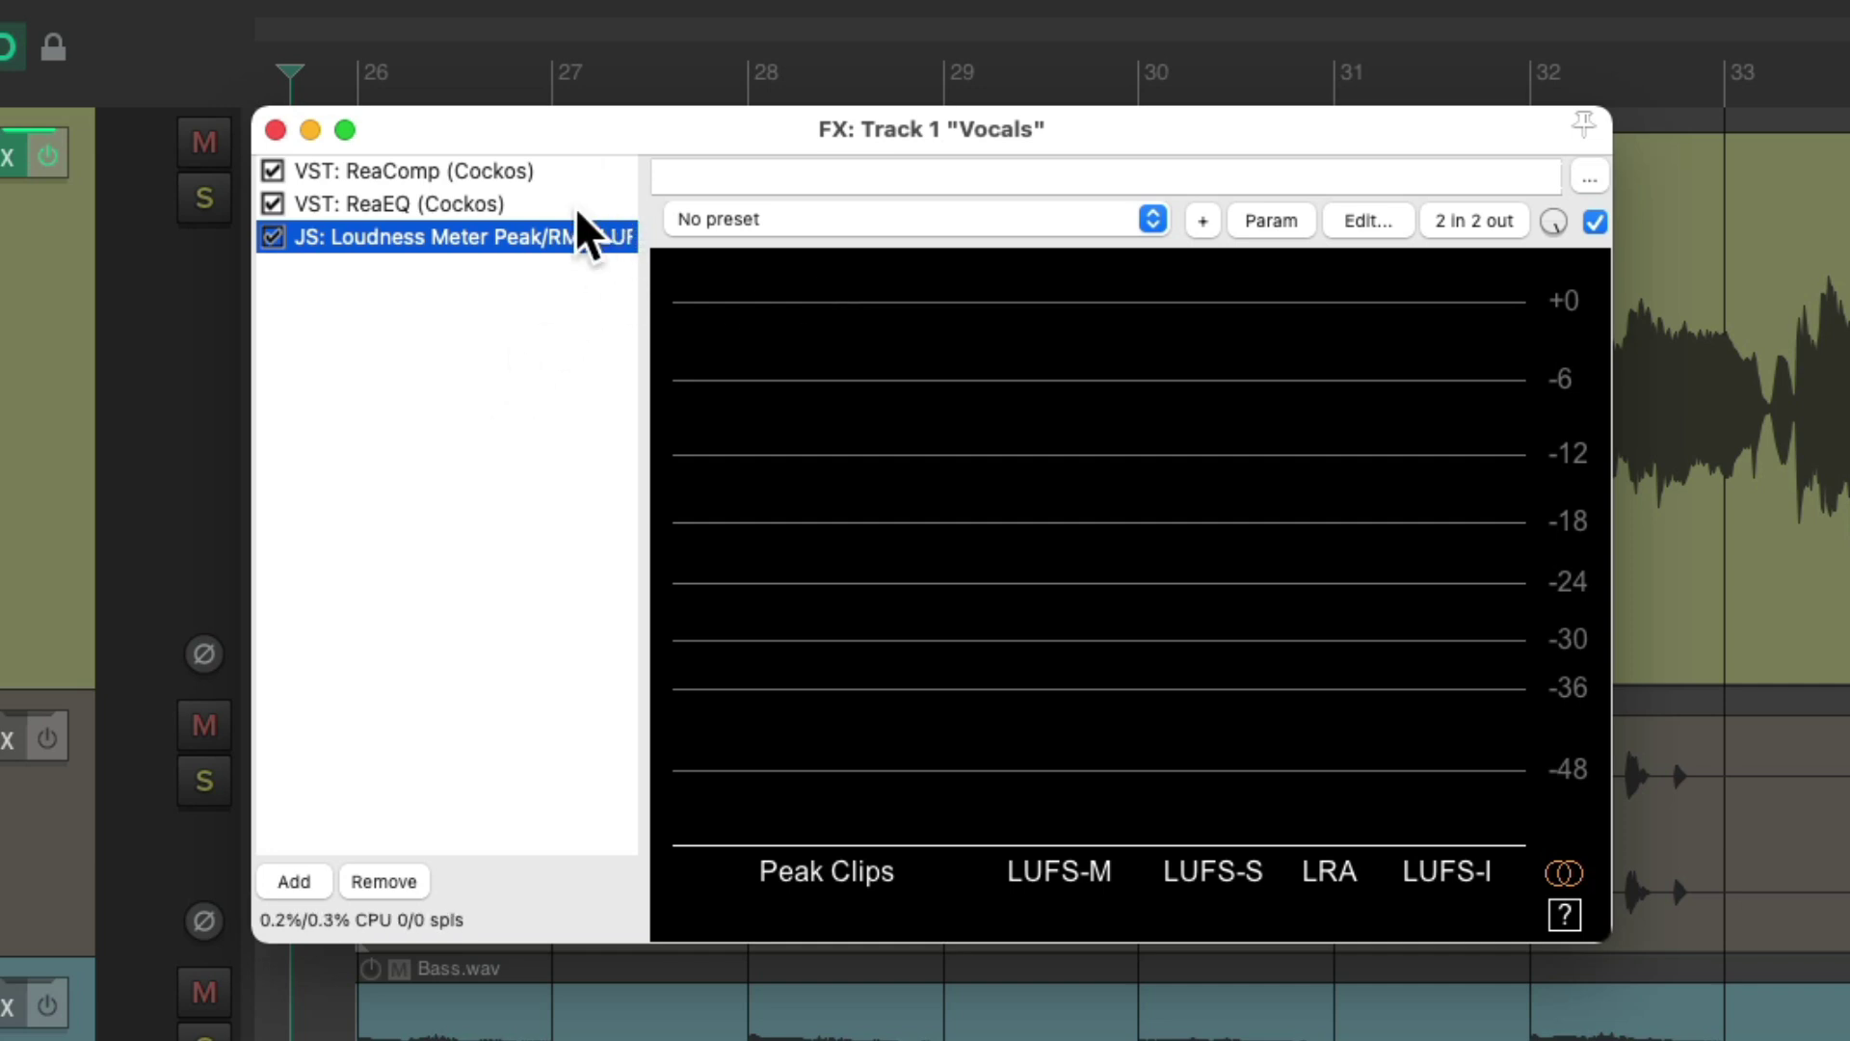
Step: Move the Loudness Meter ahead of ReaComp and ReaEQ and enable 'Output loudness values as automation'
{"action": "left_click_drag", "start_coordinate": [534, 233], "coordinate": [547, 177]}
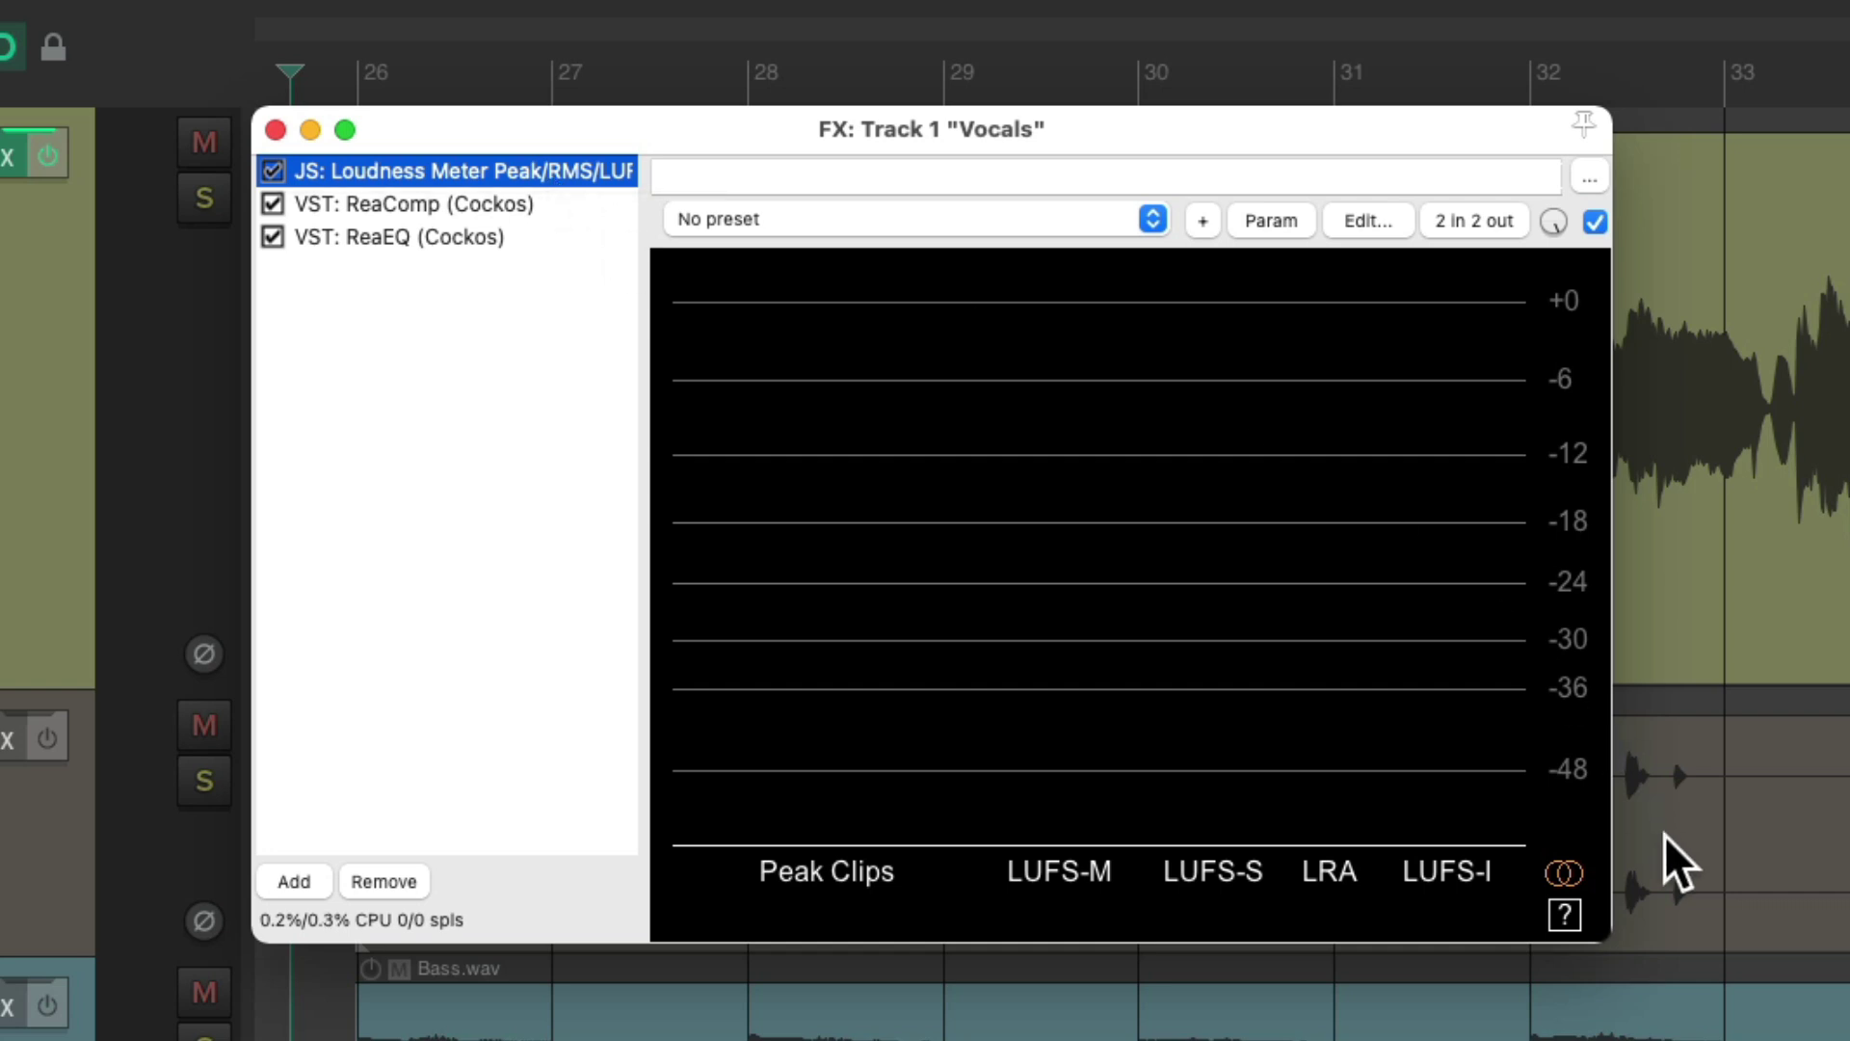
{"action": "left_click", "coordinate": [1553, 911]}
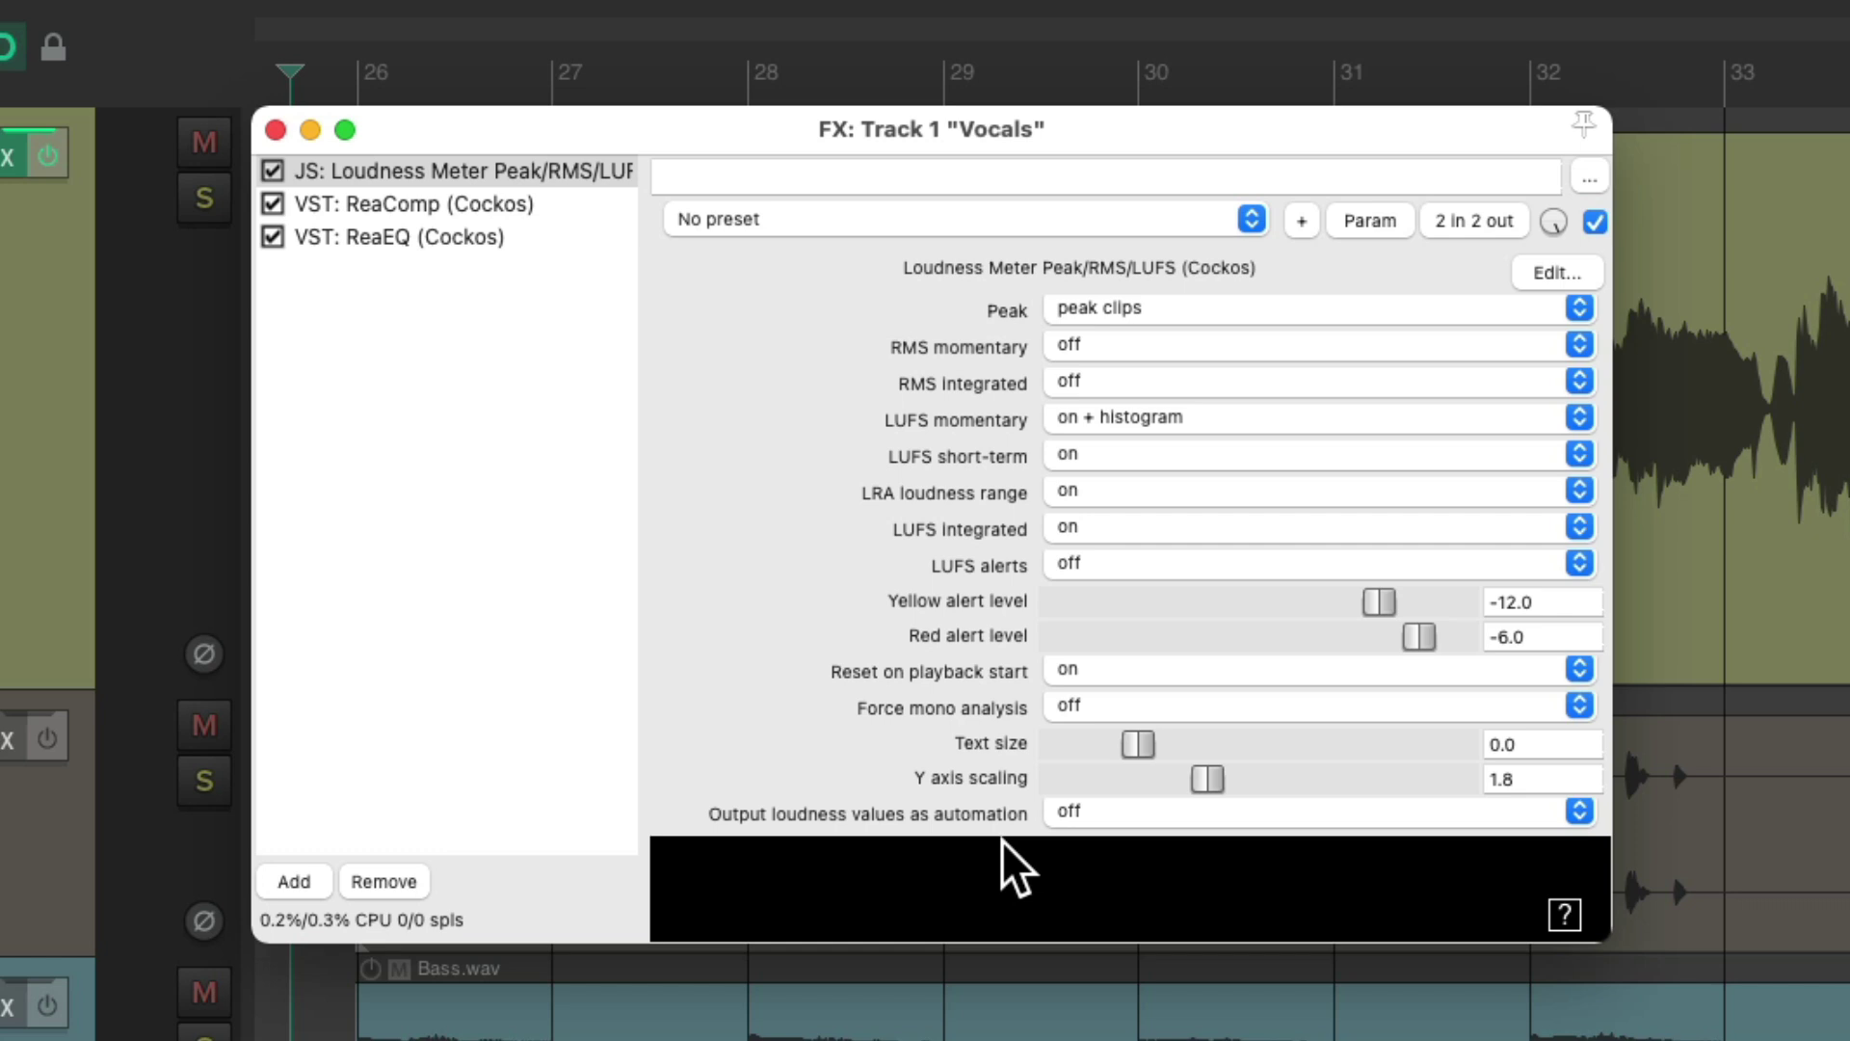
{"action": "left_click", "coordinate": [1112, 812]}
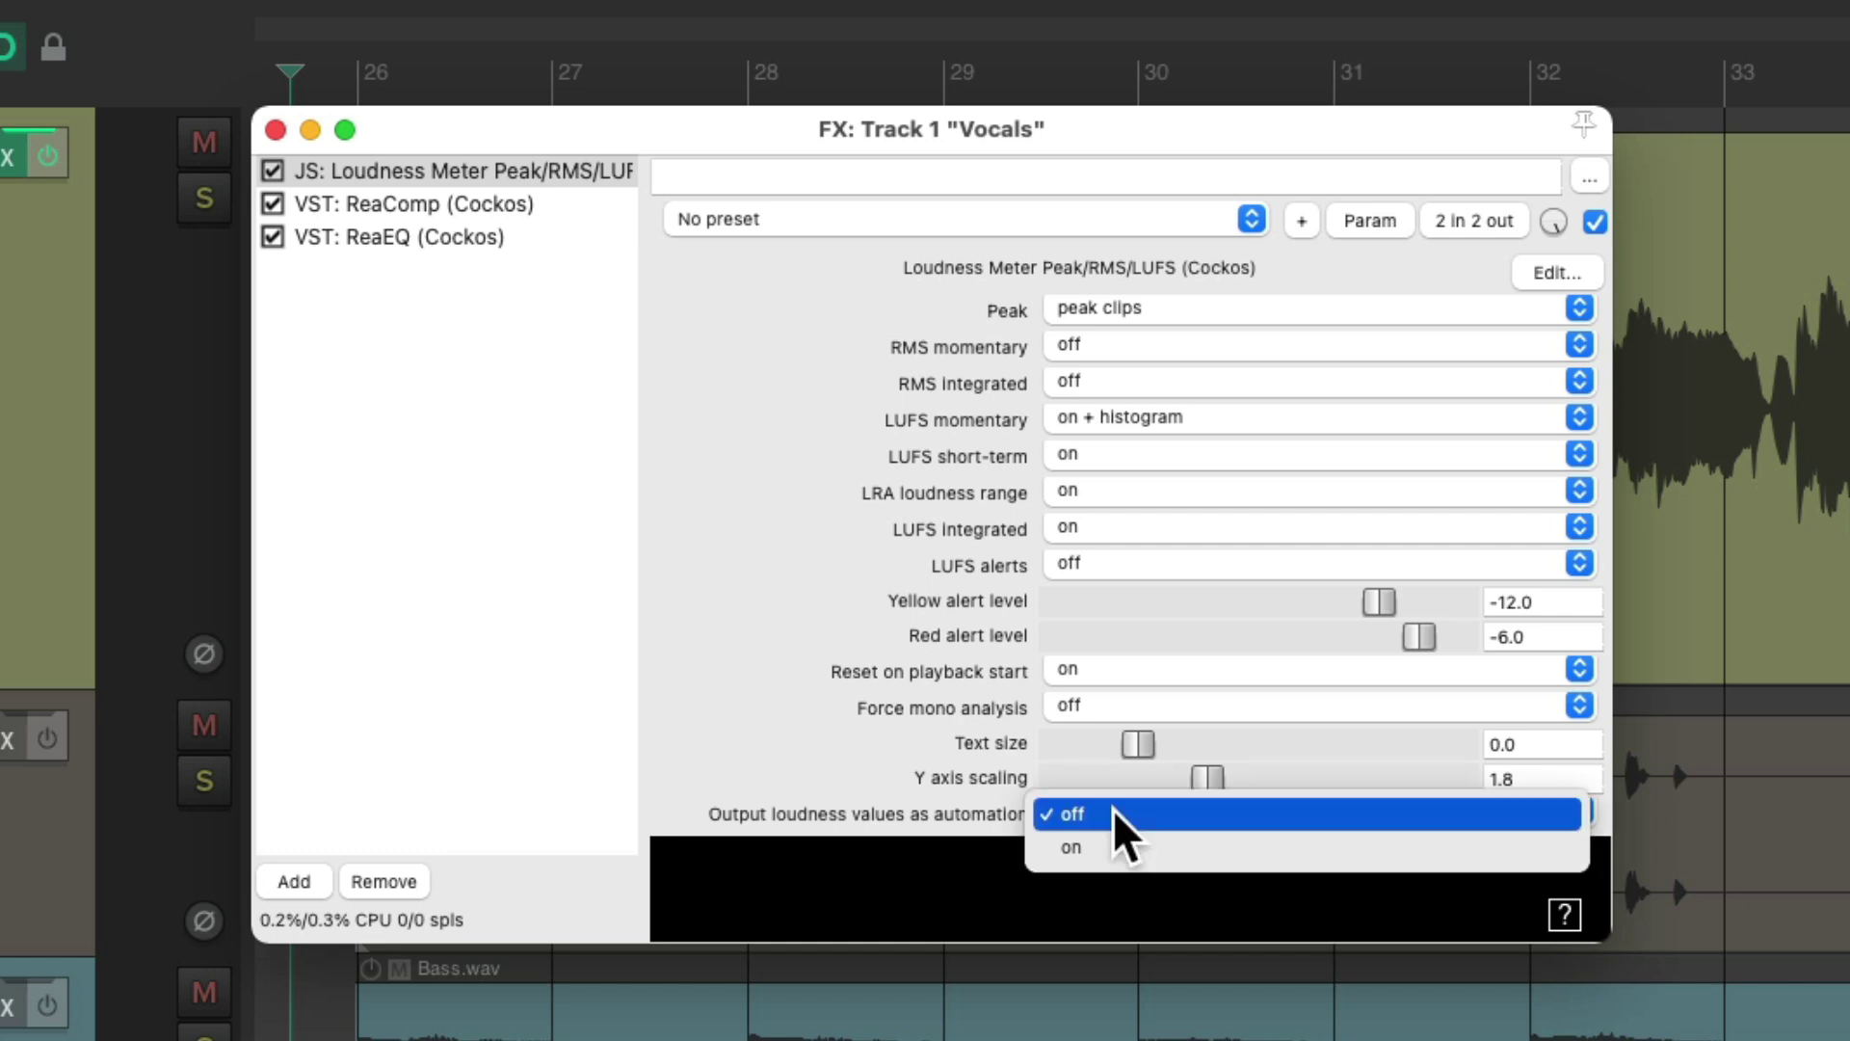
{"action": "left_click", "coordinate": [1147, 847]}
{"action": "left_click", "coordinate": [1566, 917]}
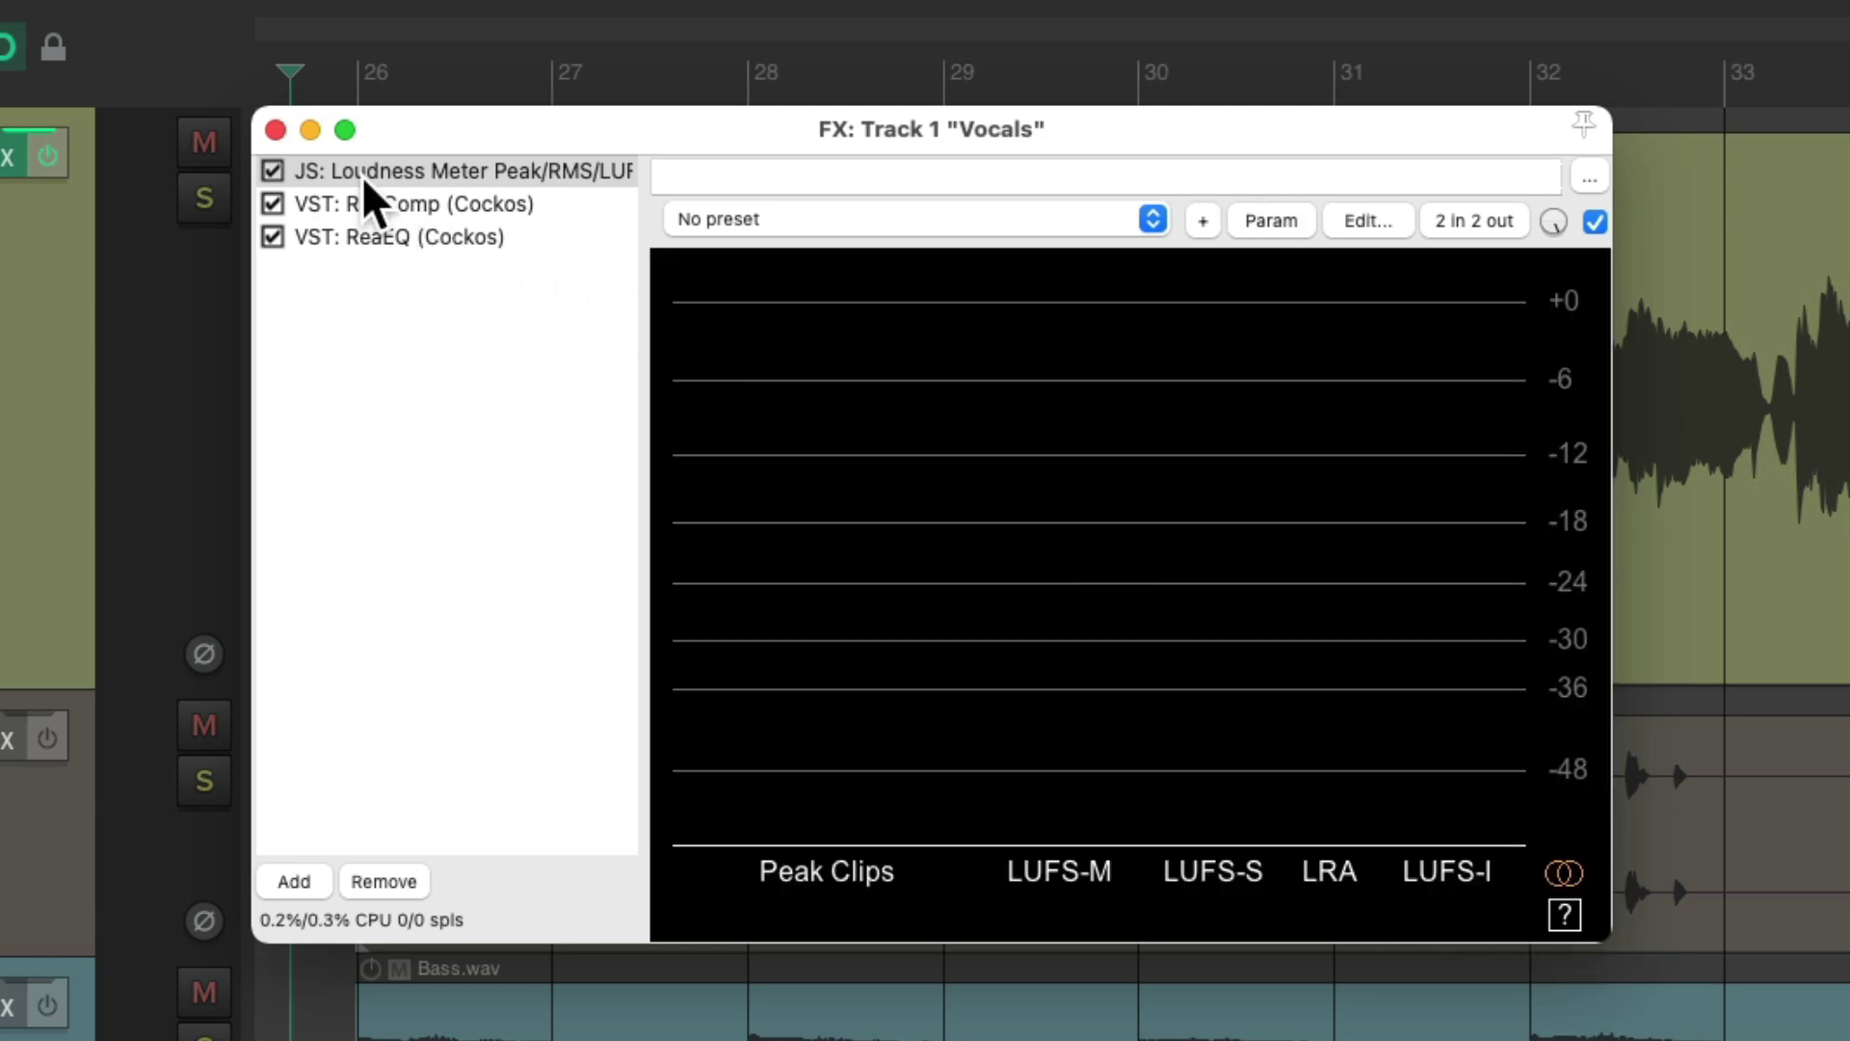
{"action": "left_click", "coordinate": [276, 131]}
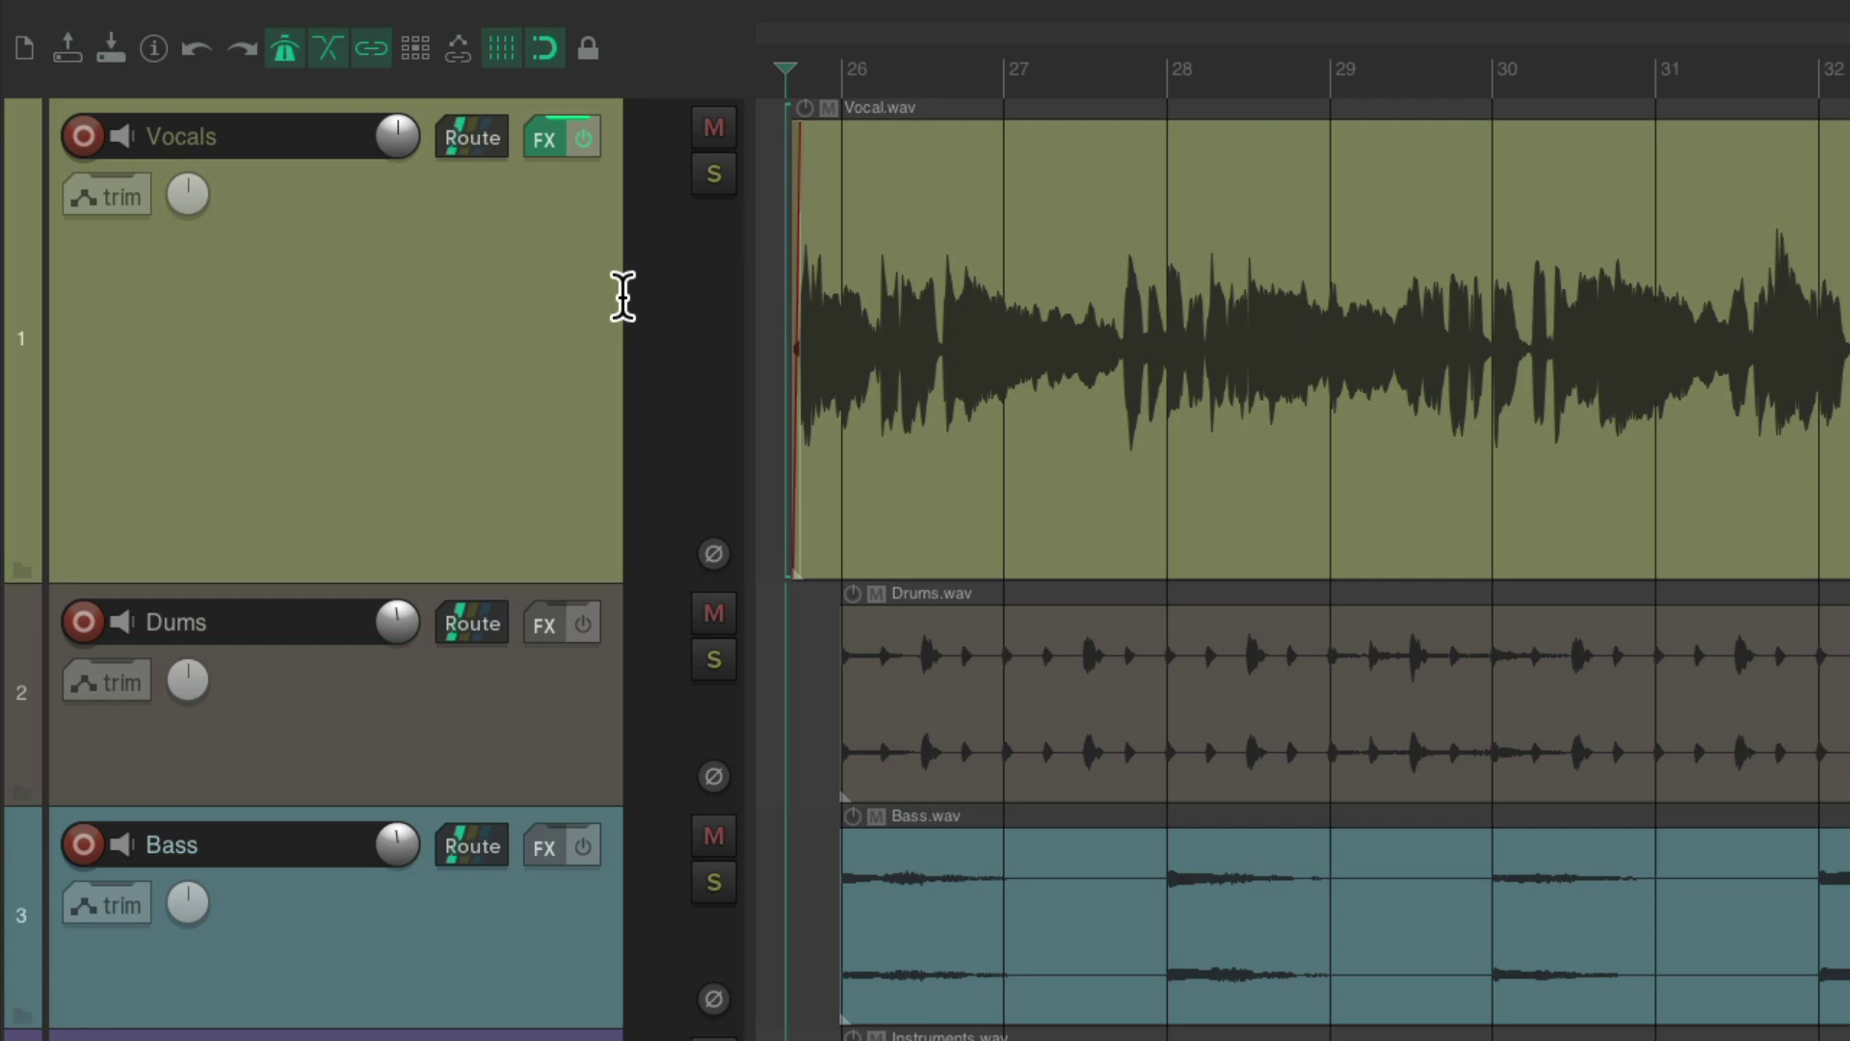
Step: Uncheck 'Automatically add envelopes when tweaking parameters' under Preferences > Editing Behavior > Automation
{"action": "left_click", "coordinate": [108, 202]}
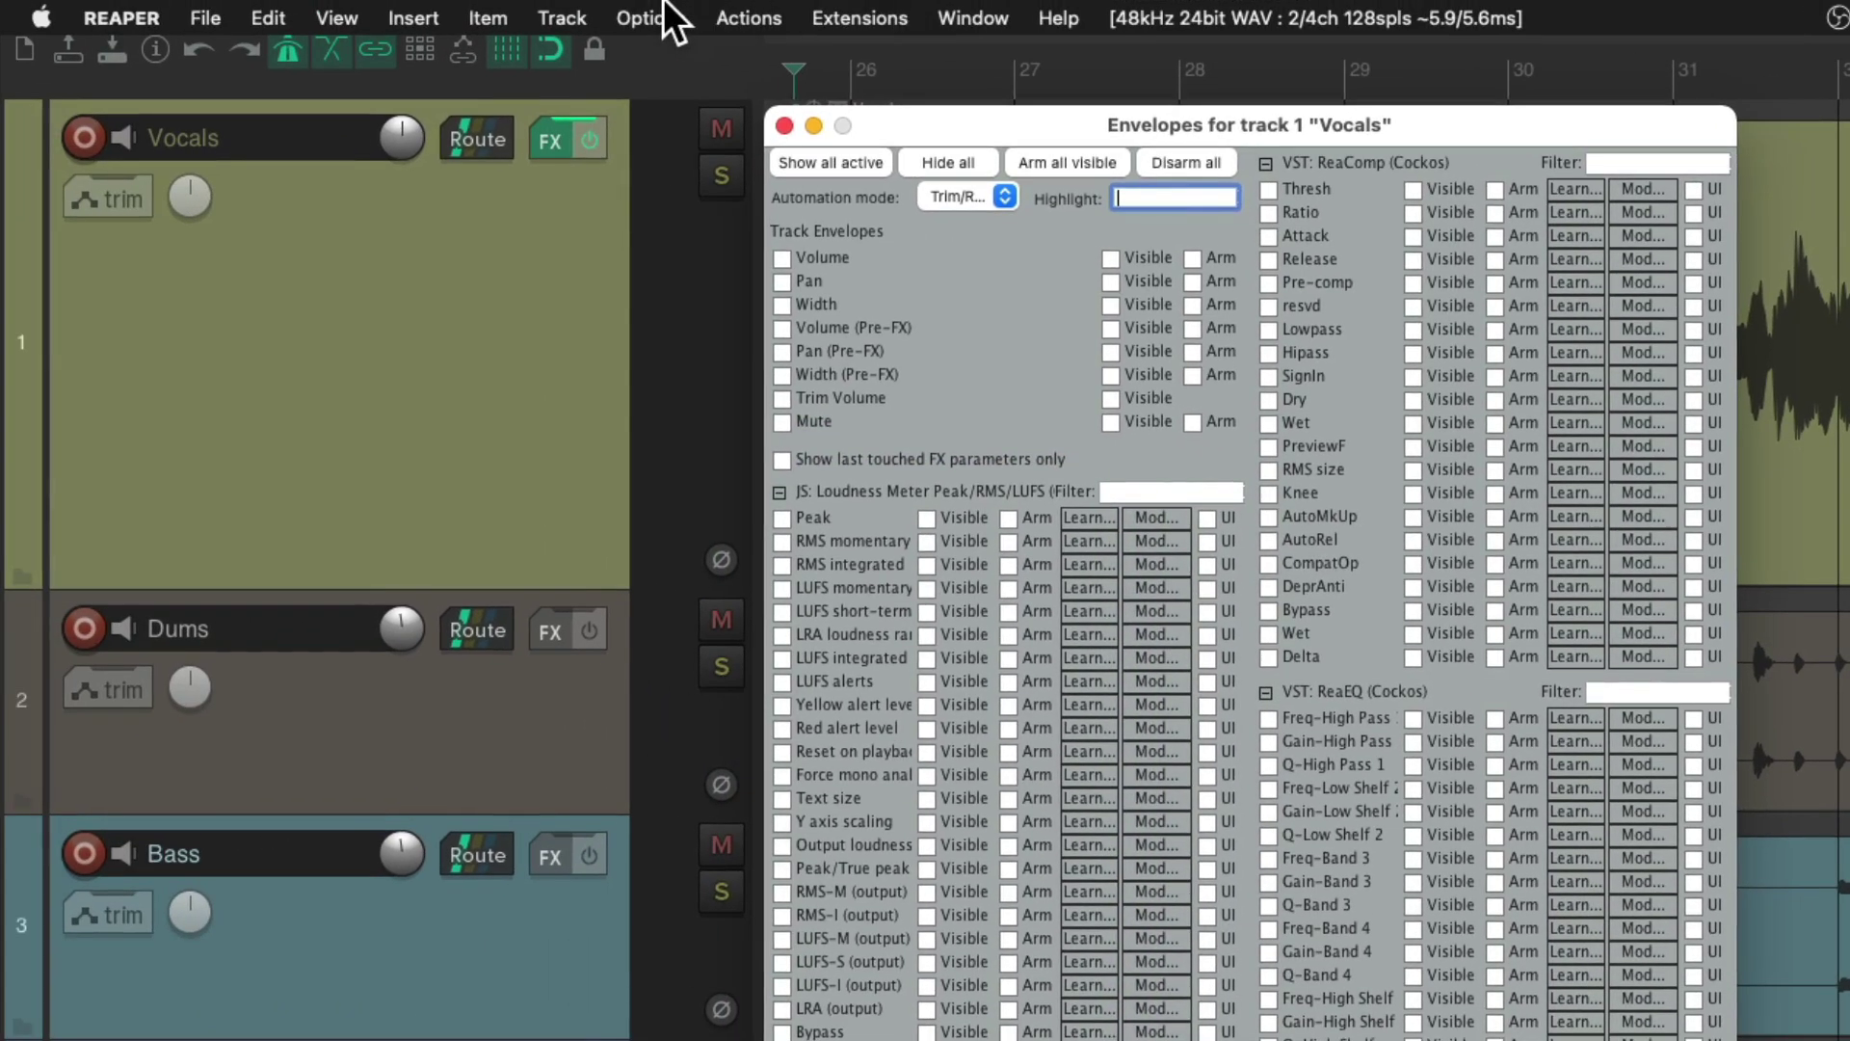
{"action": "left_click", "coordinate": [378, 0]}
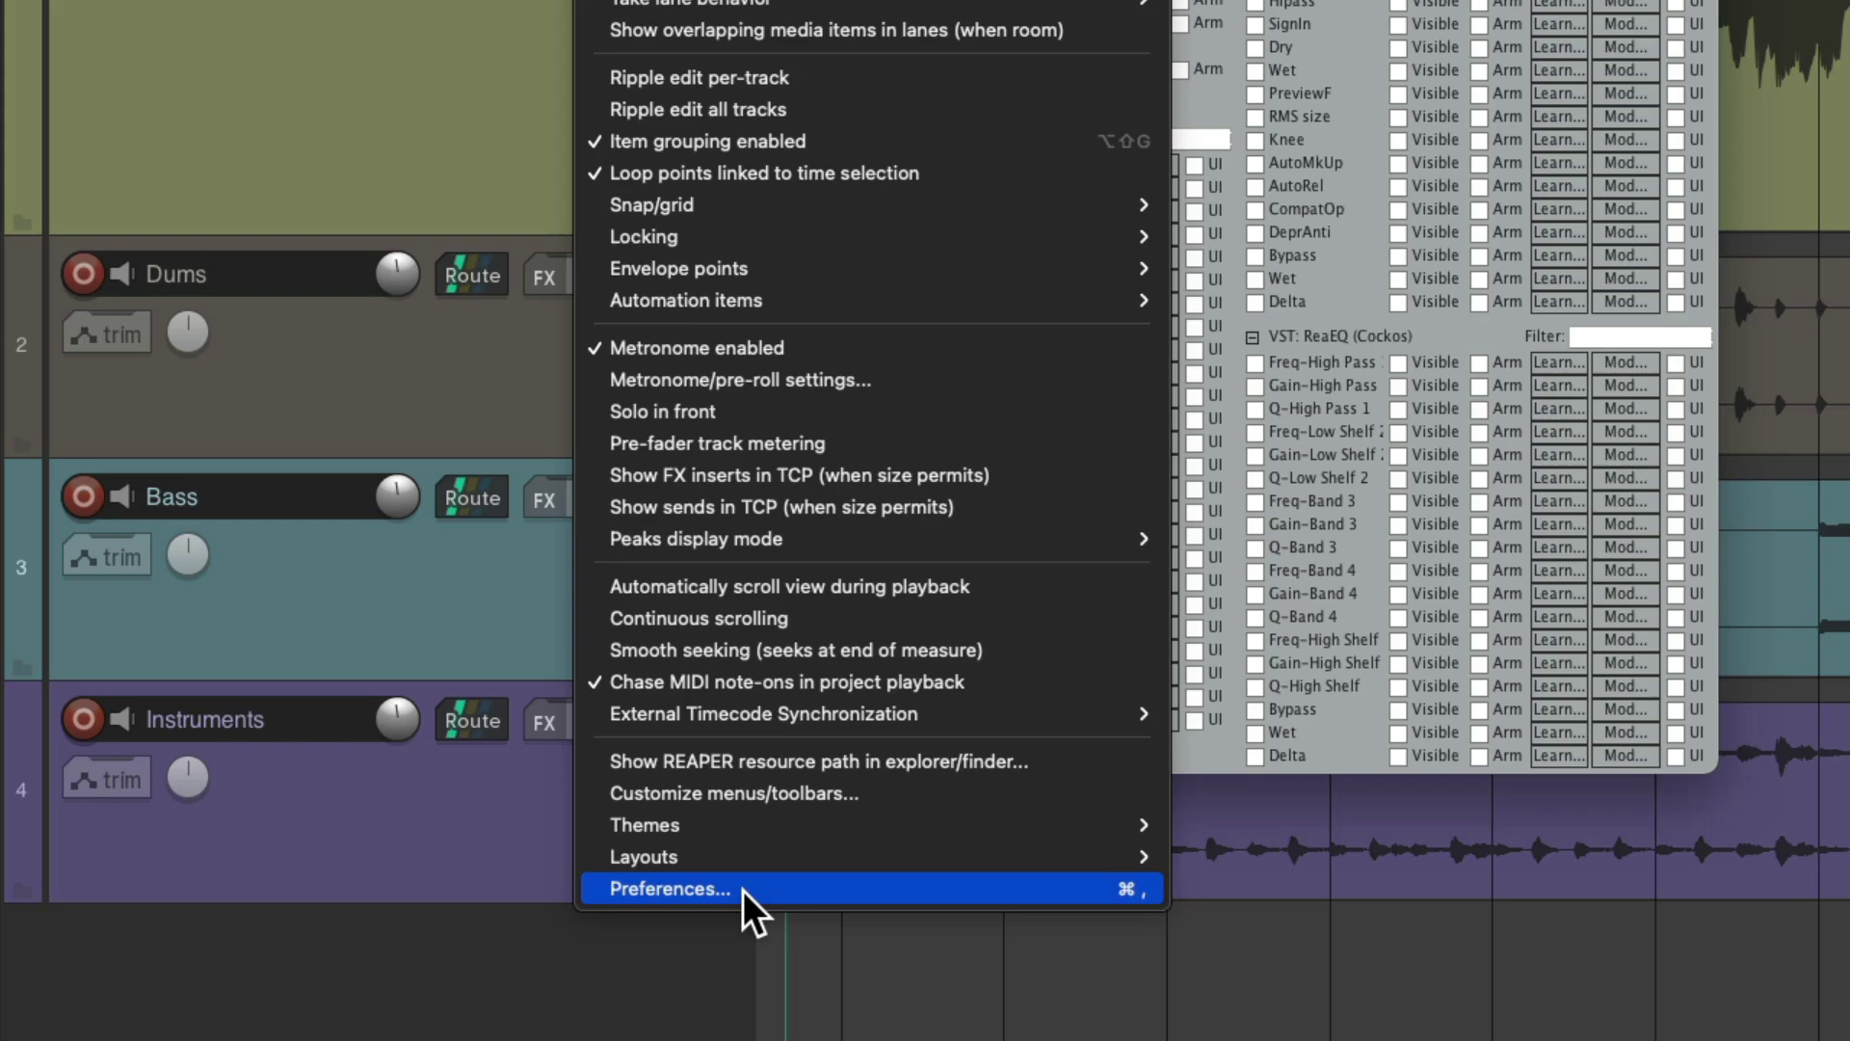
{"action": "left_click", "coordinate": [745, 894]}
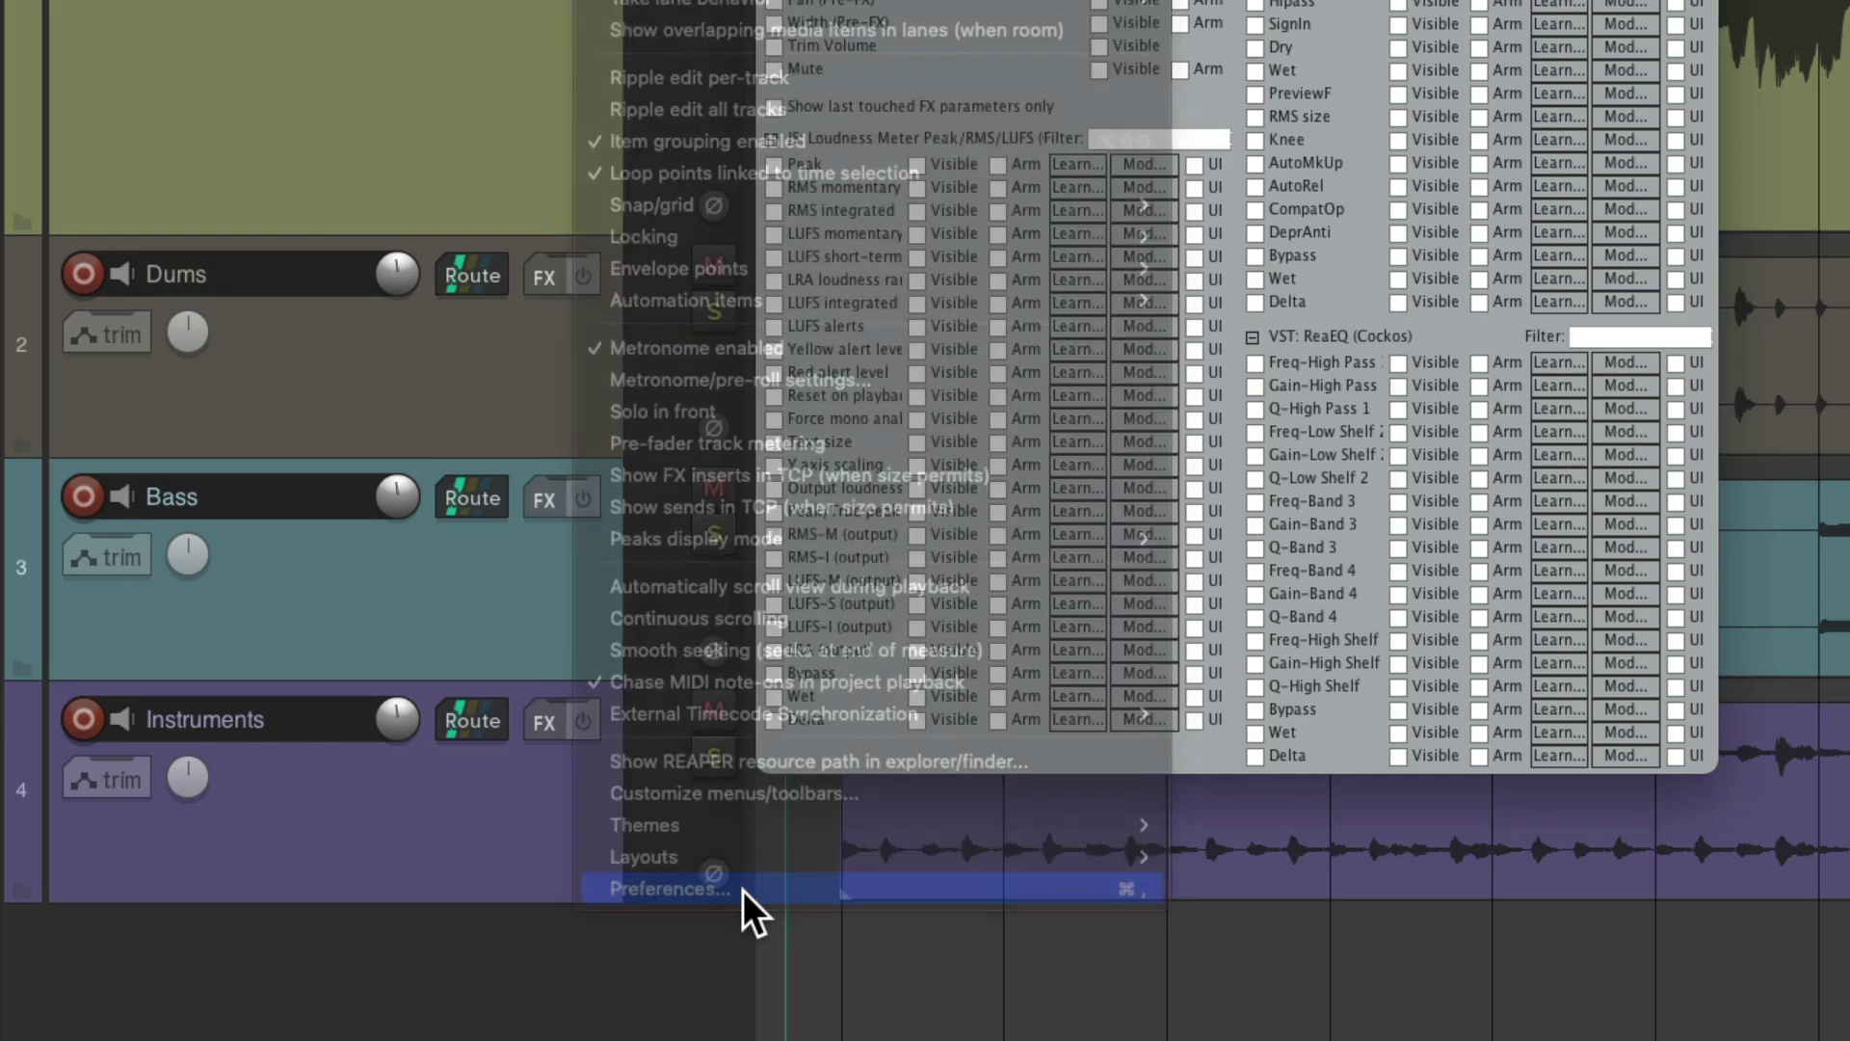
{"action": "scroll", "coordinate": [549, 588], "scroll_direction": "down", "scroll_amount": 5}
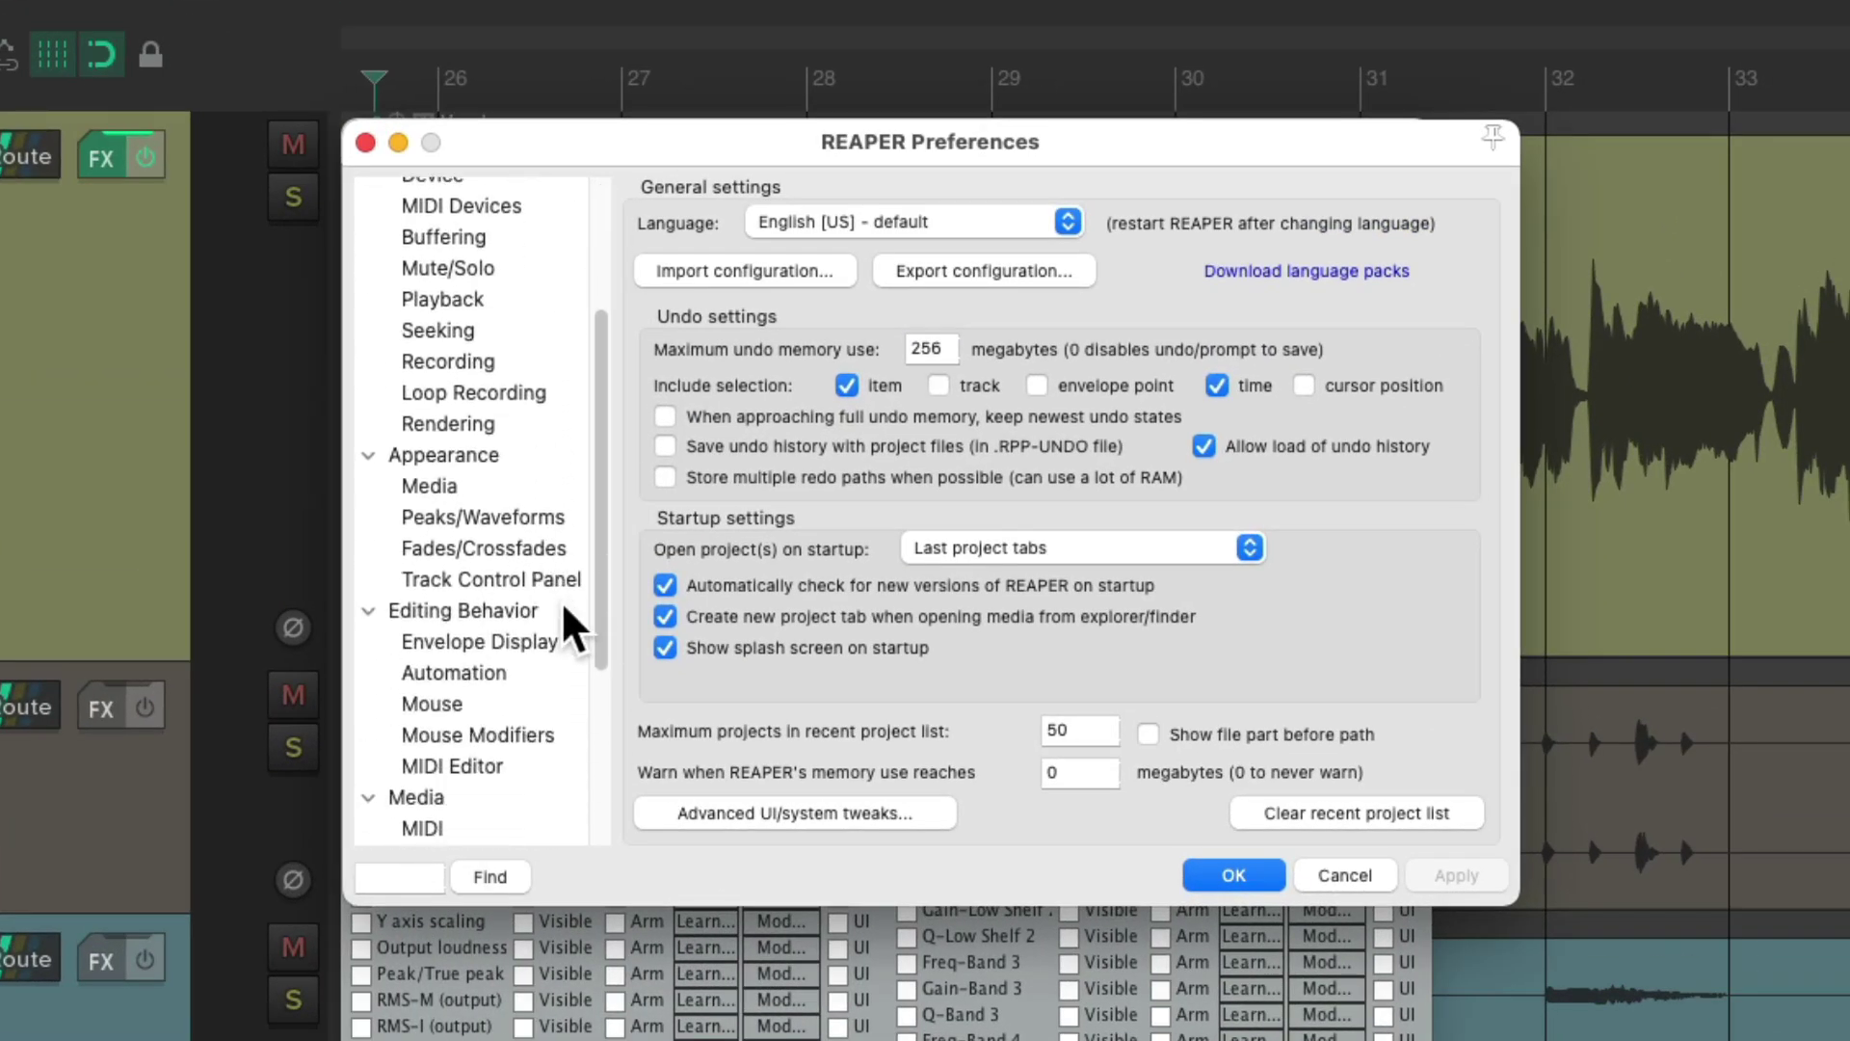
{"action": "left_click", "coordinate": [552, 668]}
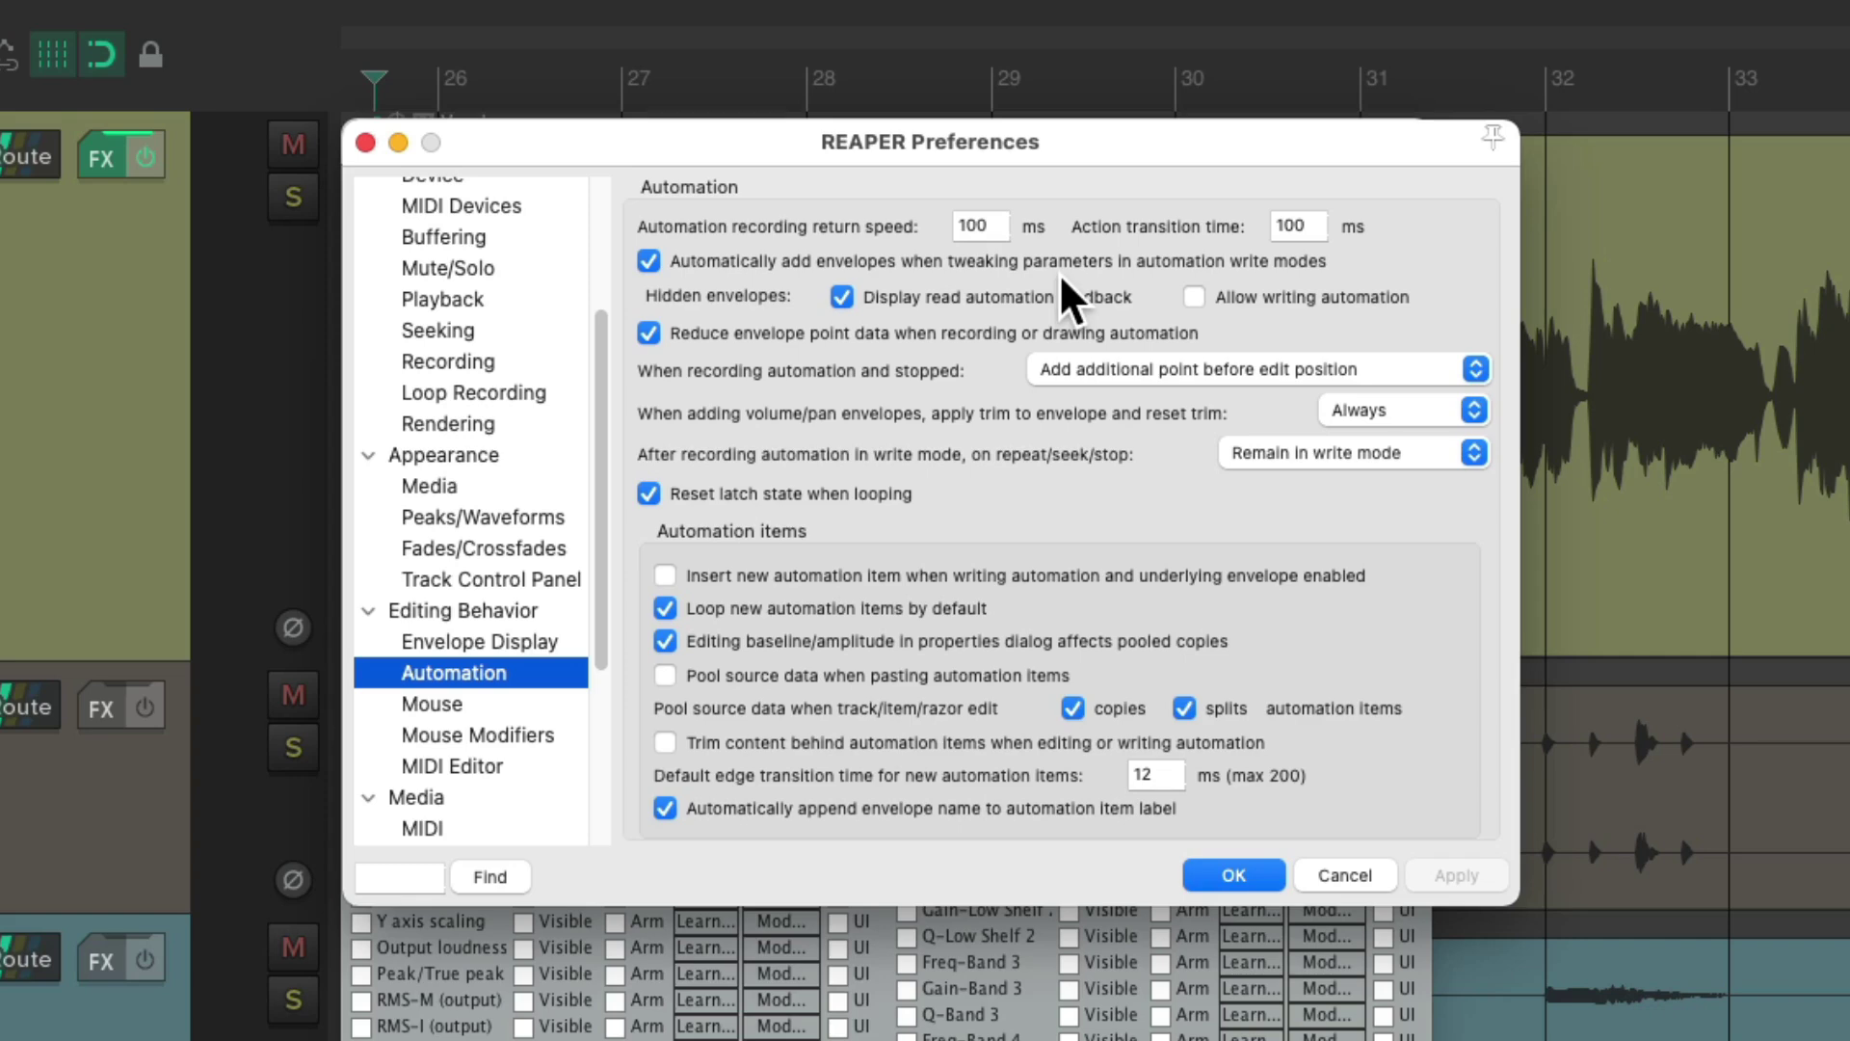
{"action": "left_click", "coordinate": [642, 264]}
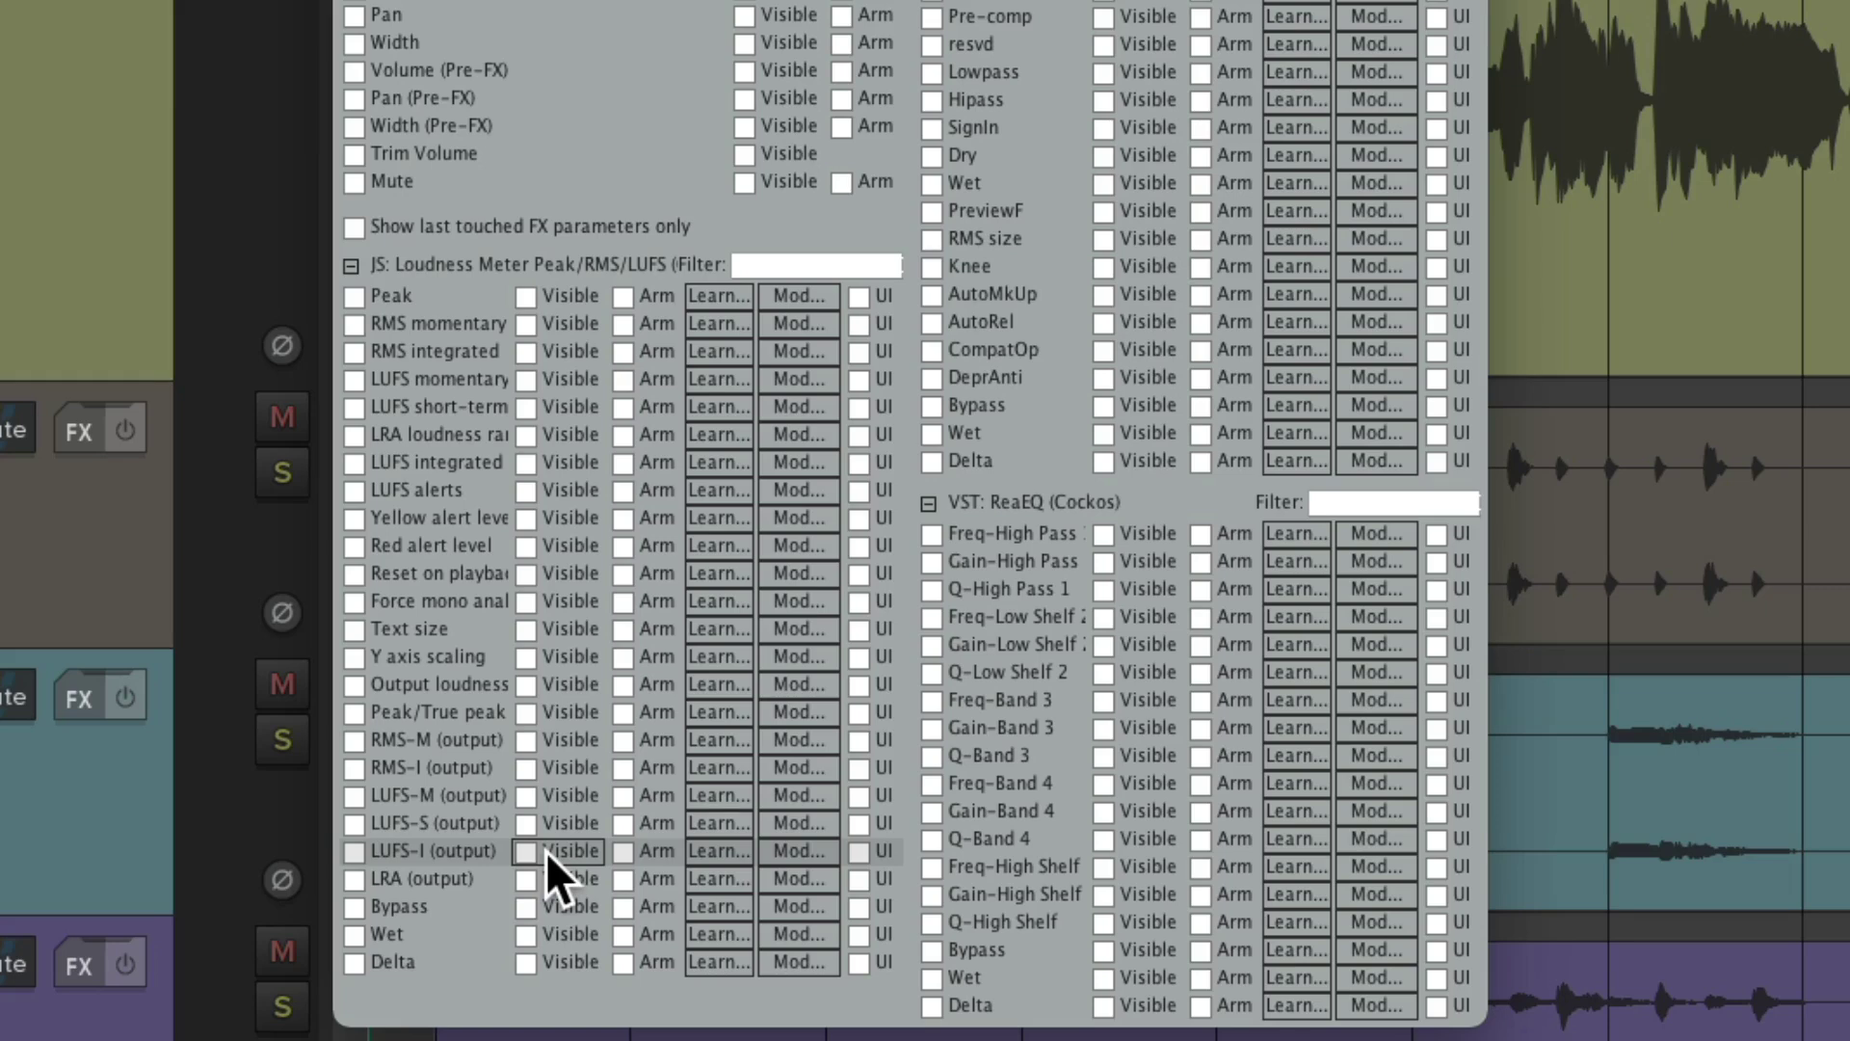
Step: Make the LUFS-M (output) envelope visible and armed, and switch the Vocals track to Write mode
{"action": "left_click", "coordinate": [349, 797]}
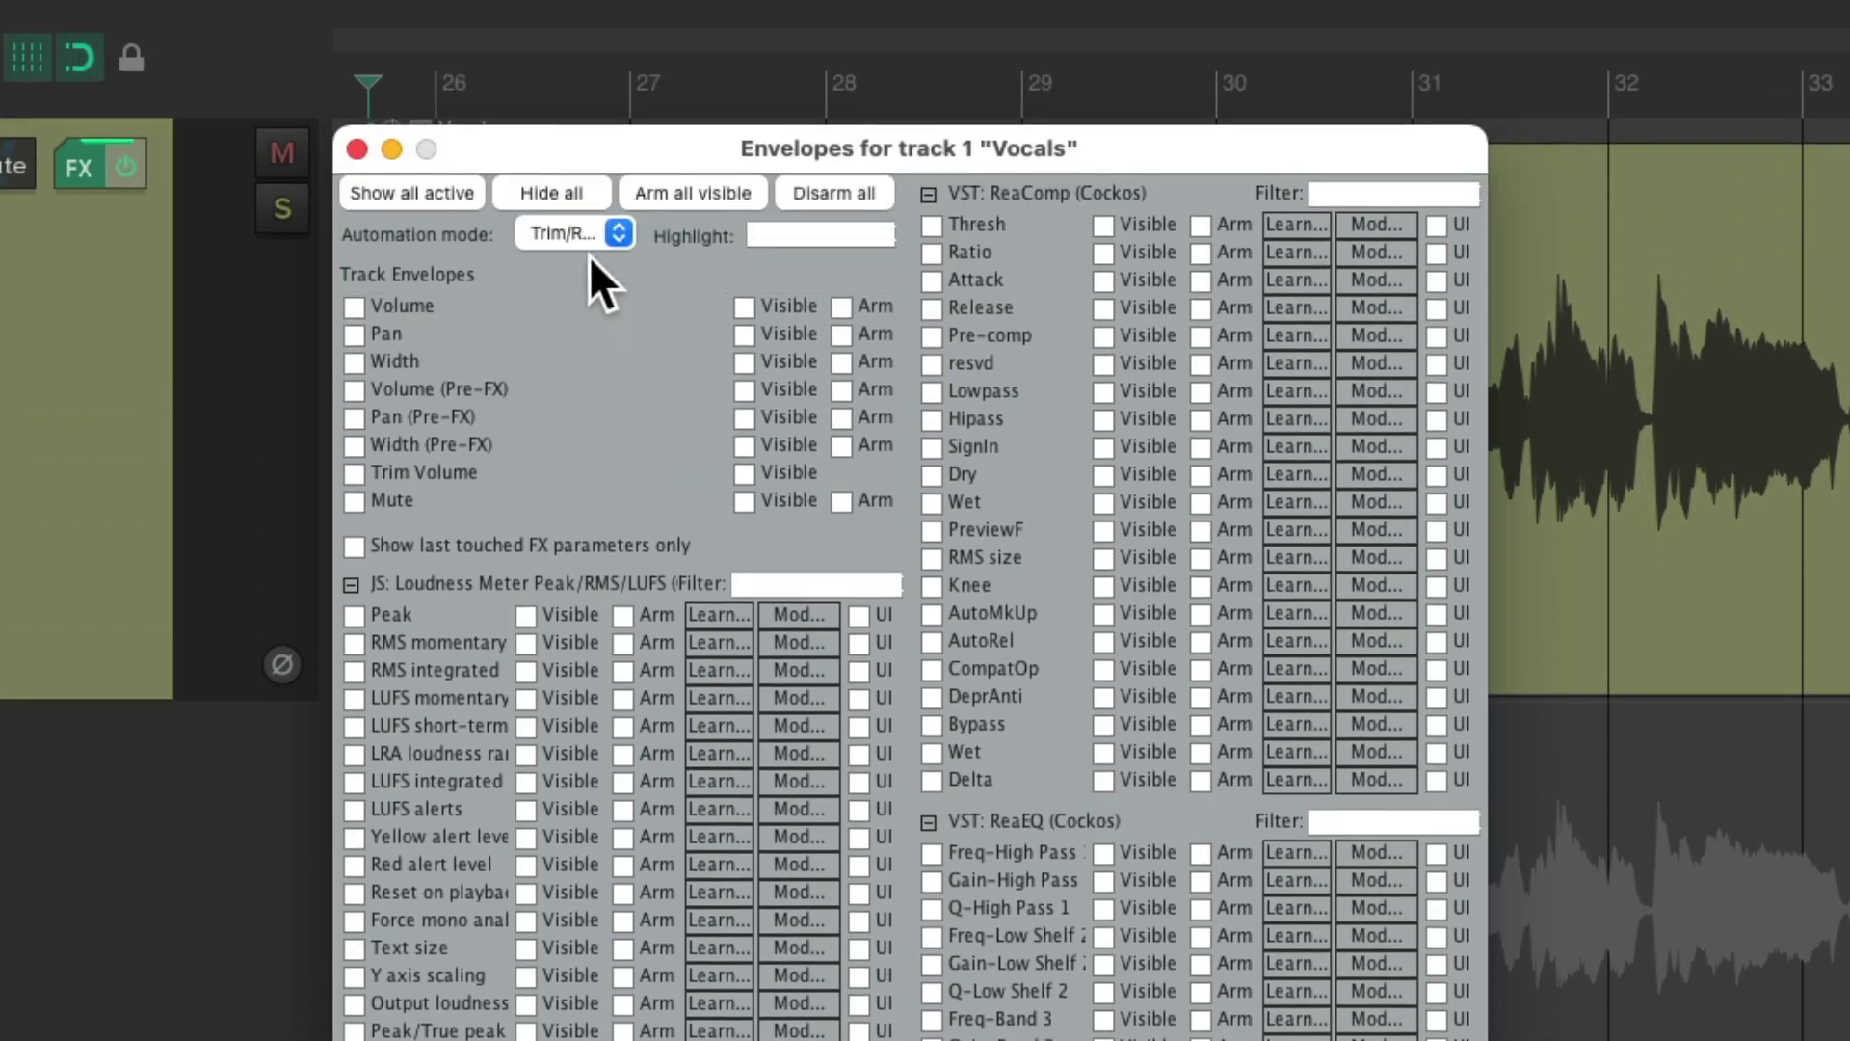
{"action": "left_click", "coordinate": [578, 235]}
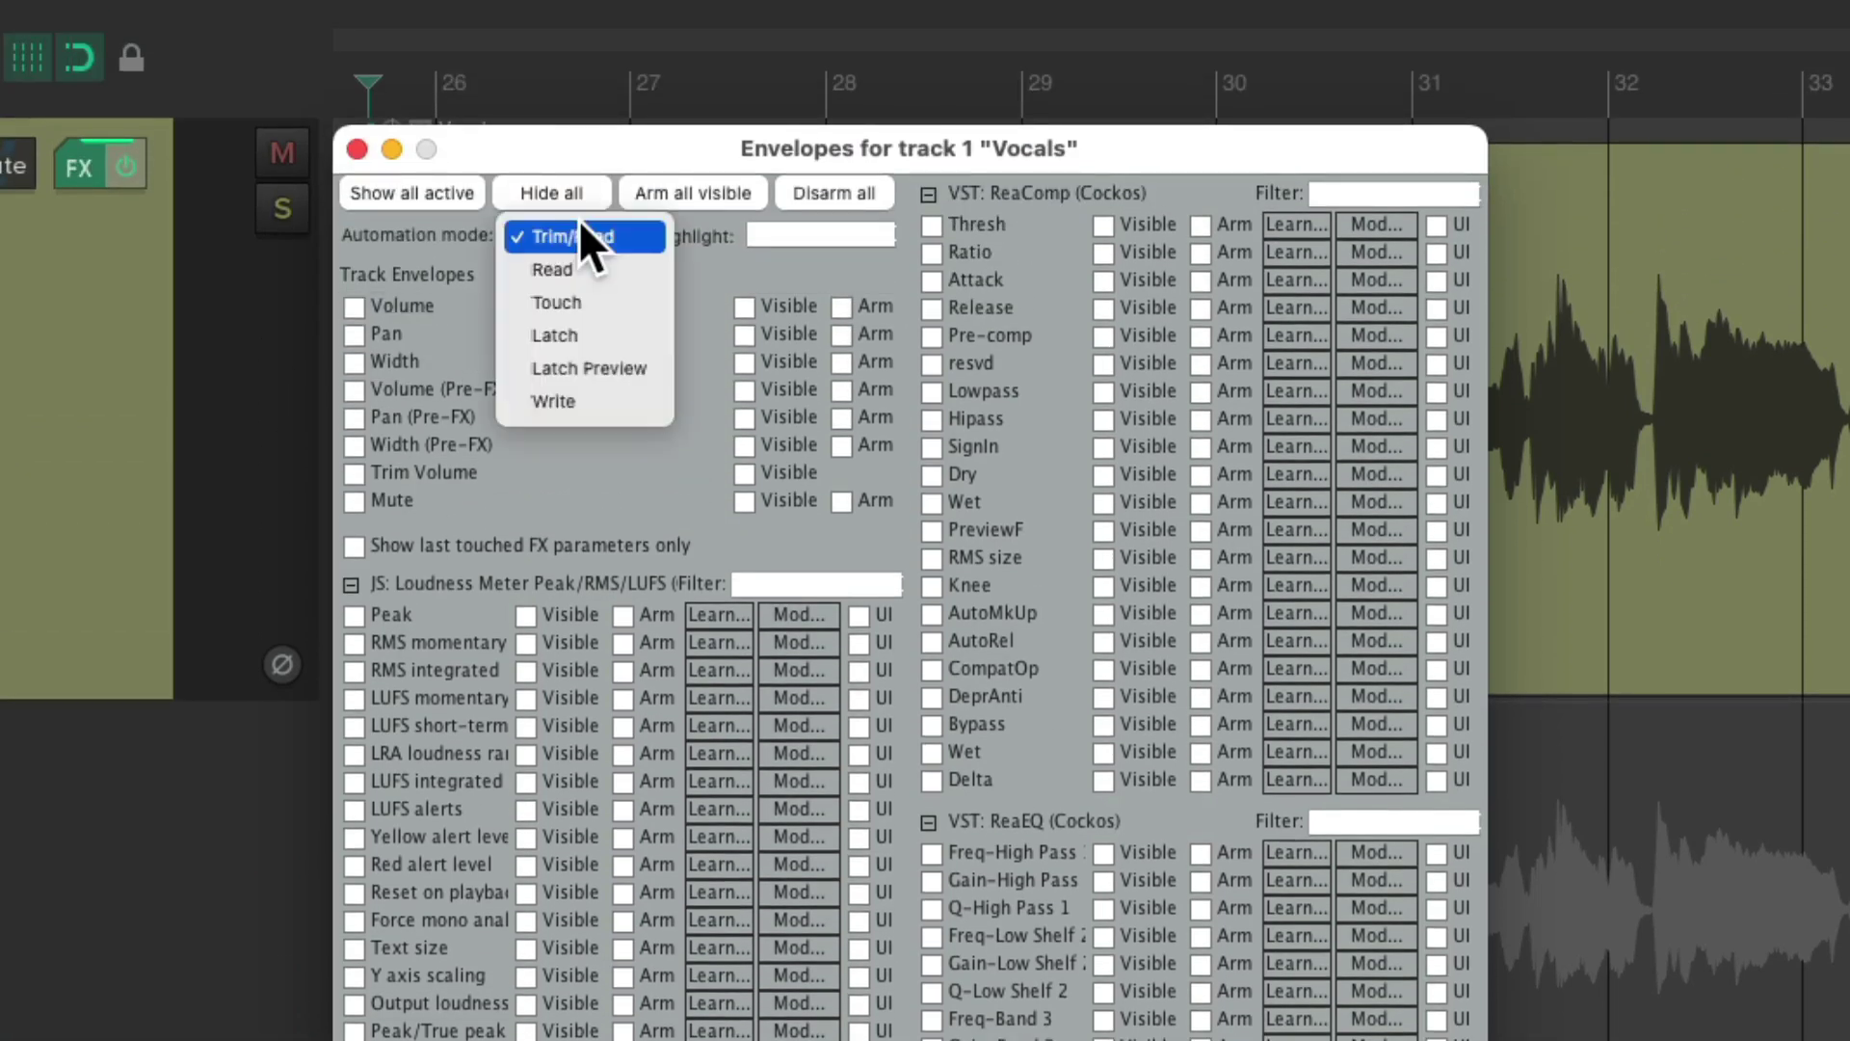
{"action": "left_click", "coordinate": [647, 397]}
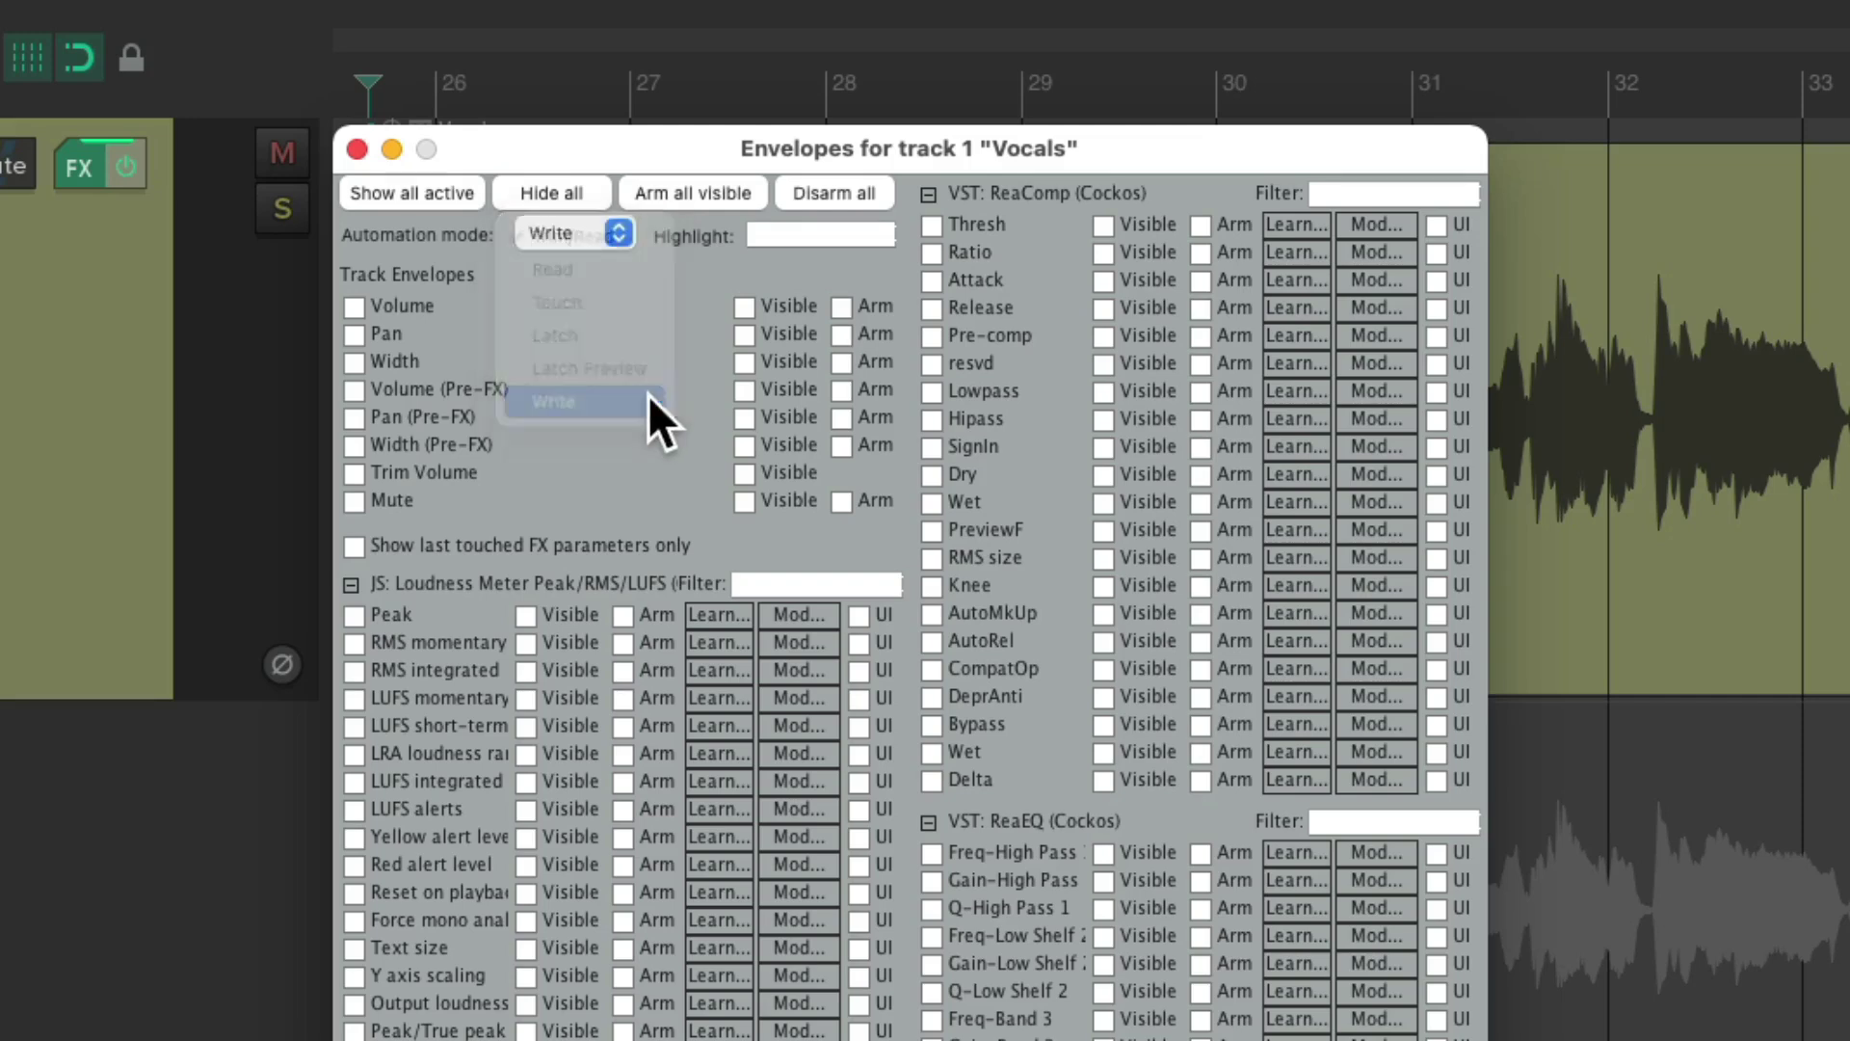
{"action": "left_click", "coordinate": [356, 148]}
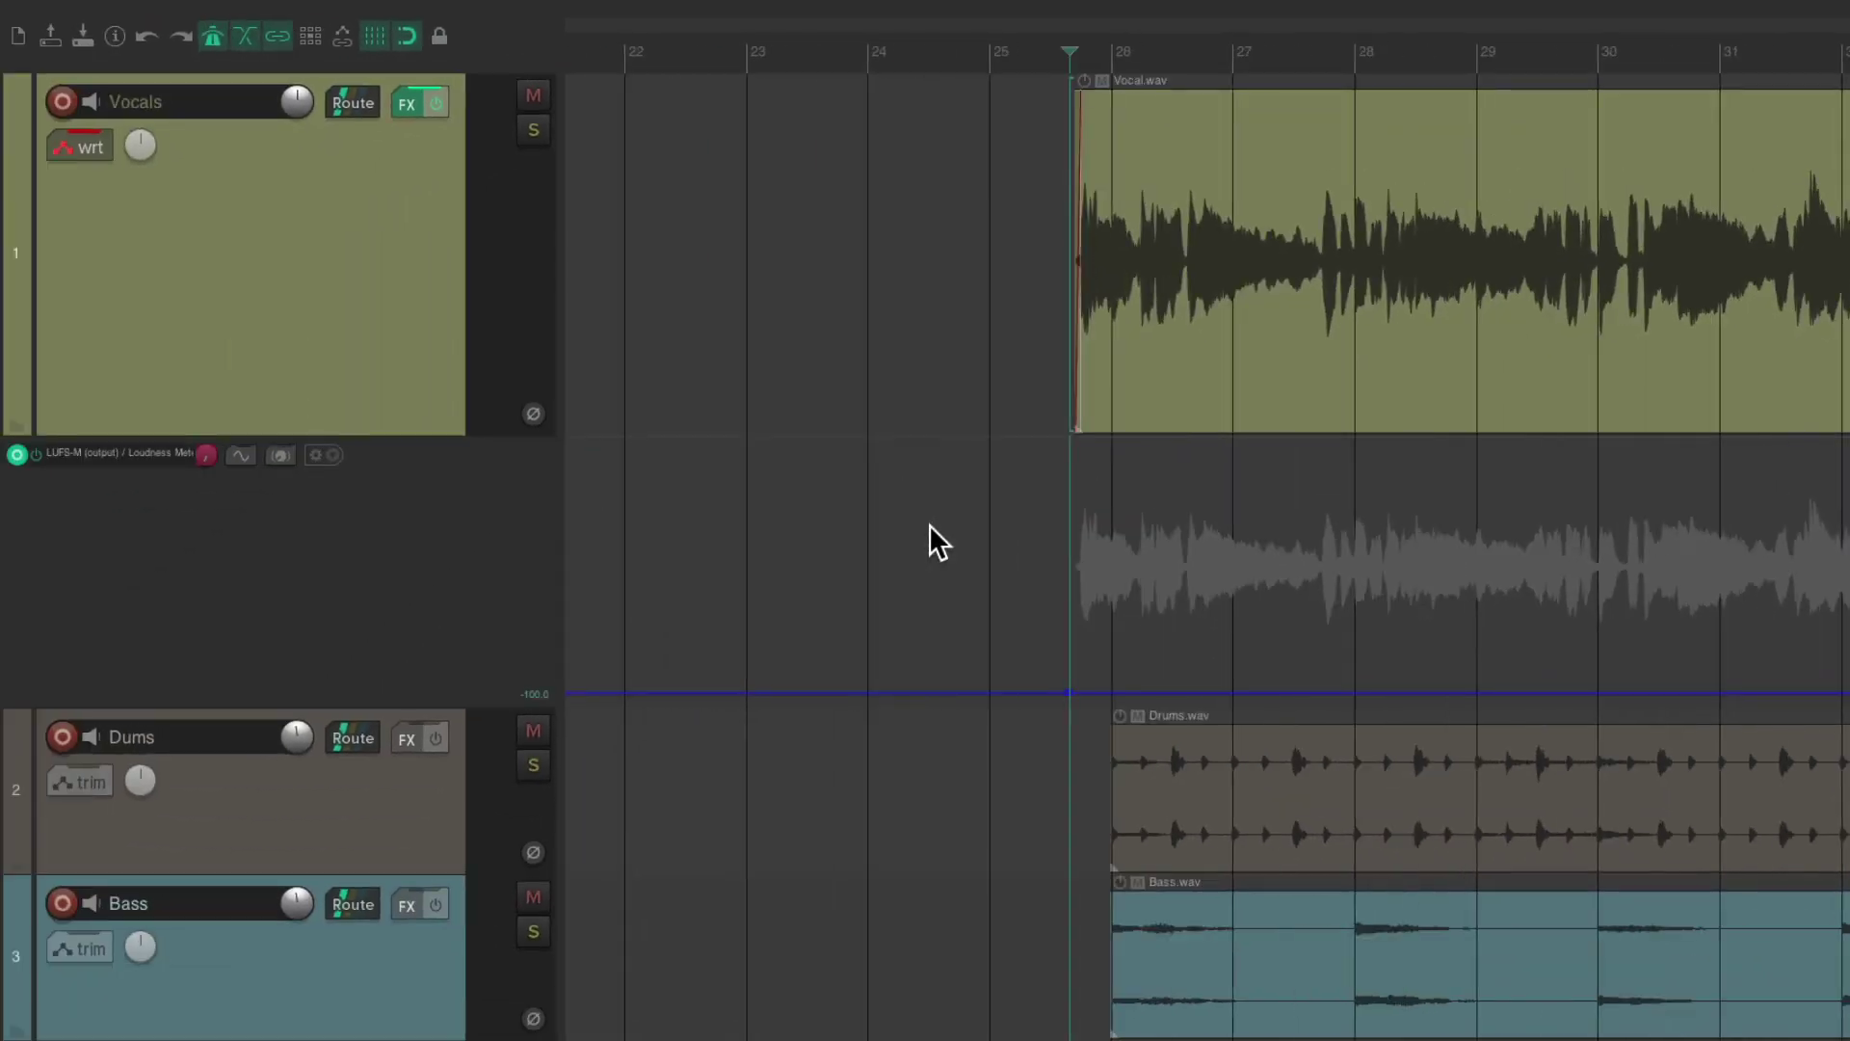
Step: Play from bar 25 to write the LUFS-M envelope, then stop playback
{"action": "scroll", "coordinate": [1135, 578], "scroll_direction": "up", "scroll_amount": 4}
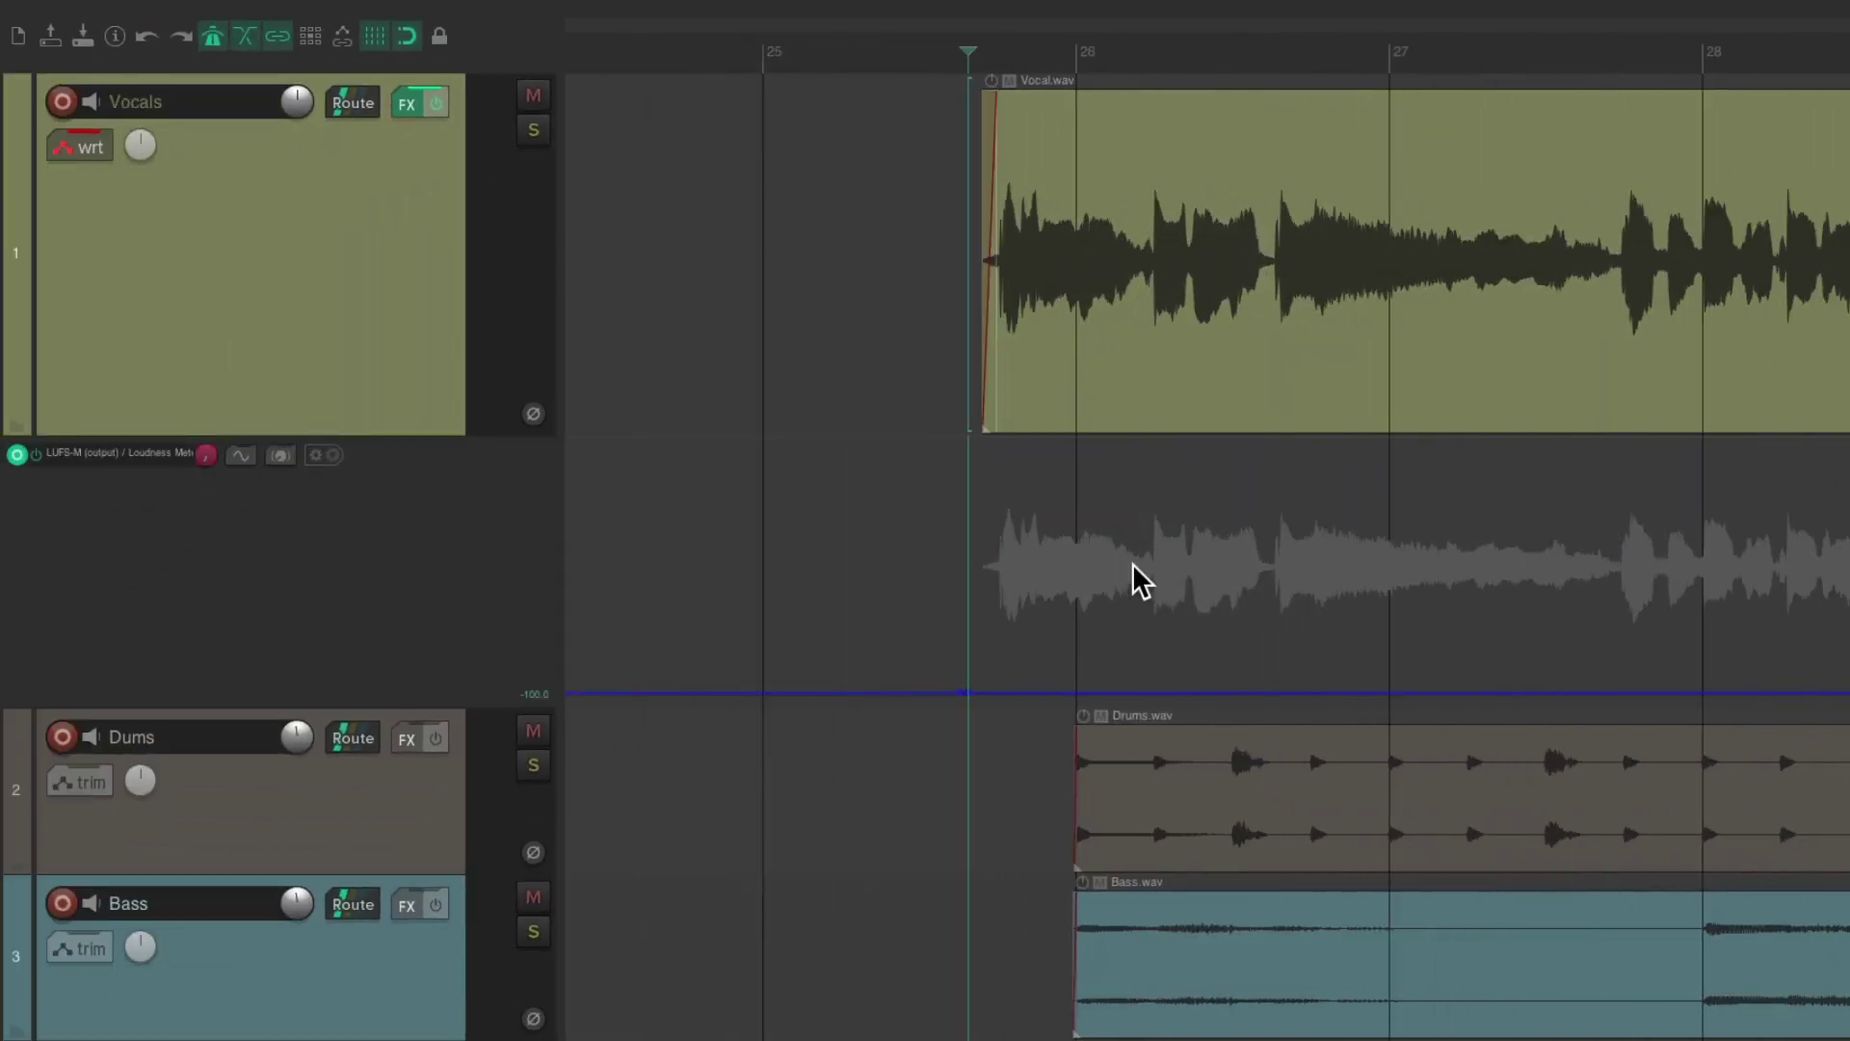
{"action": "left_click", "coordinate": [761, 559]}
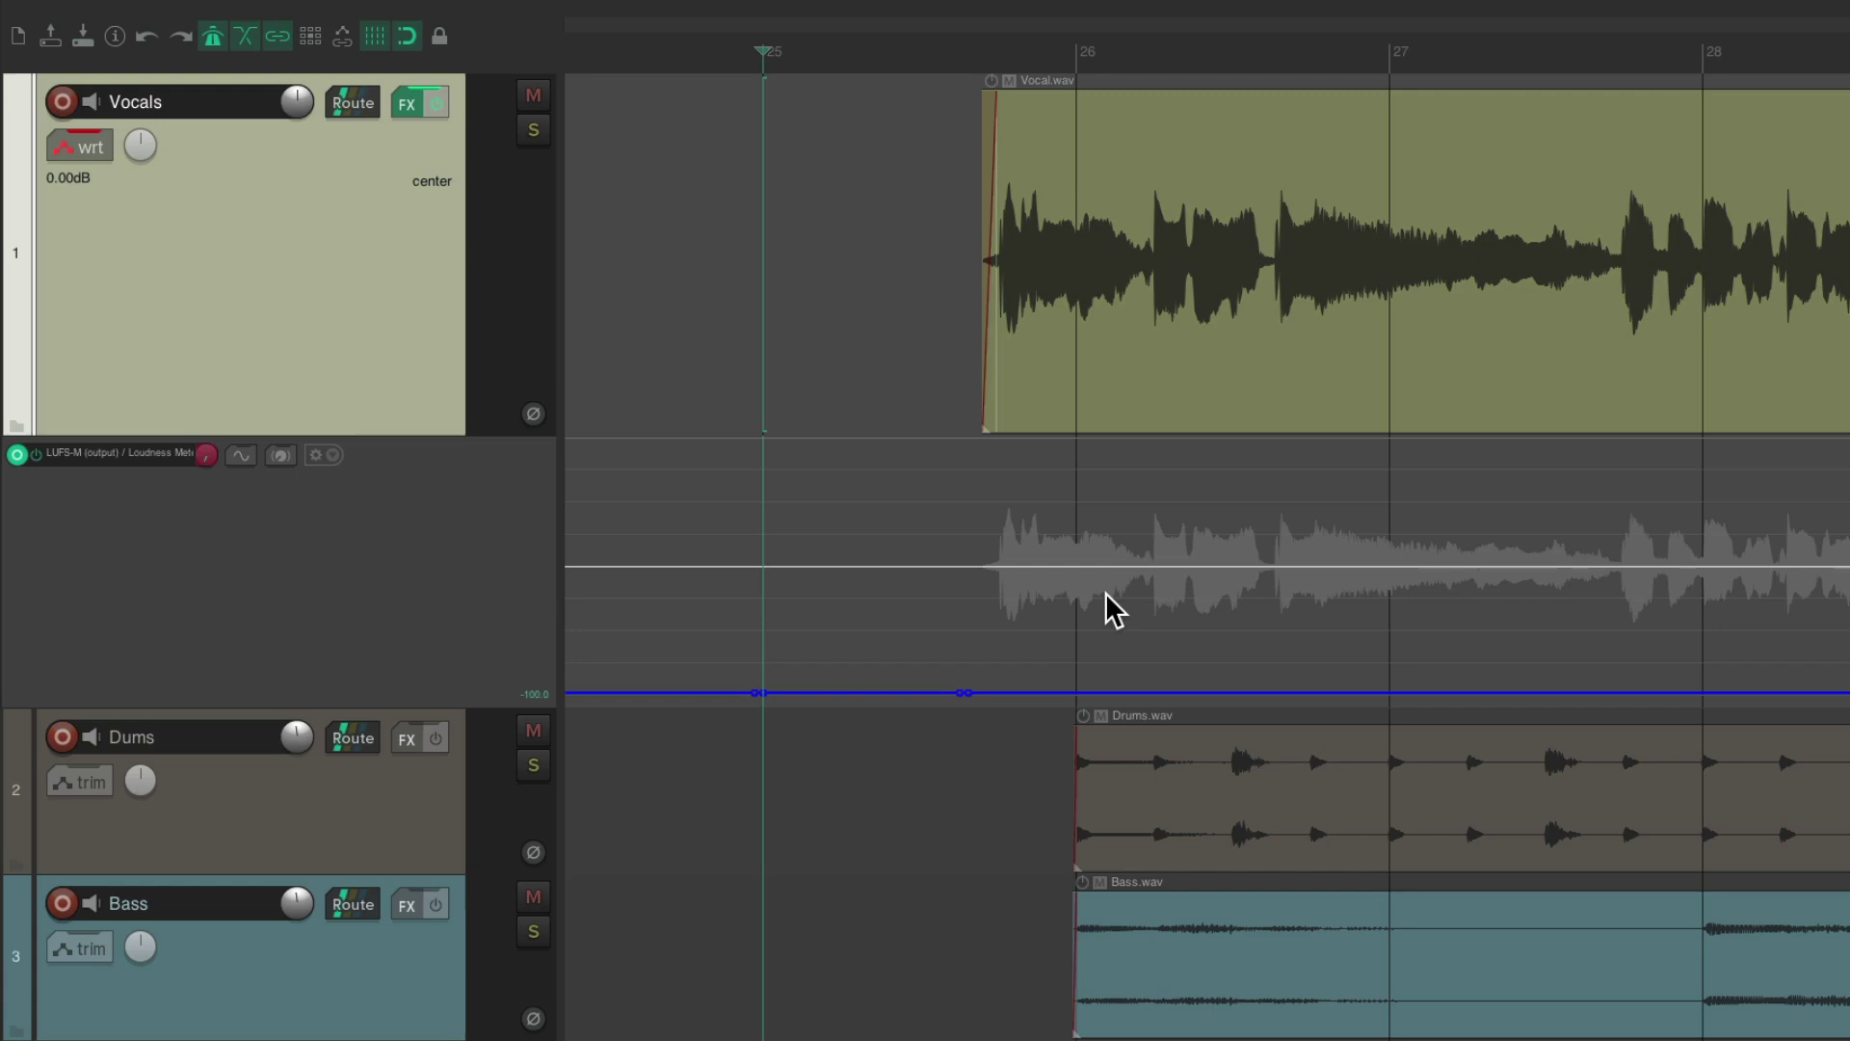
{"action": "key", "text": "space"}
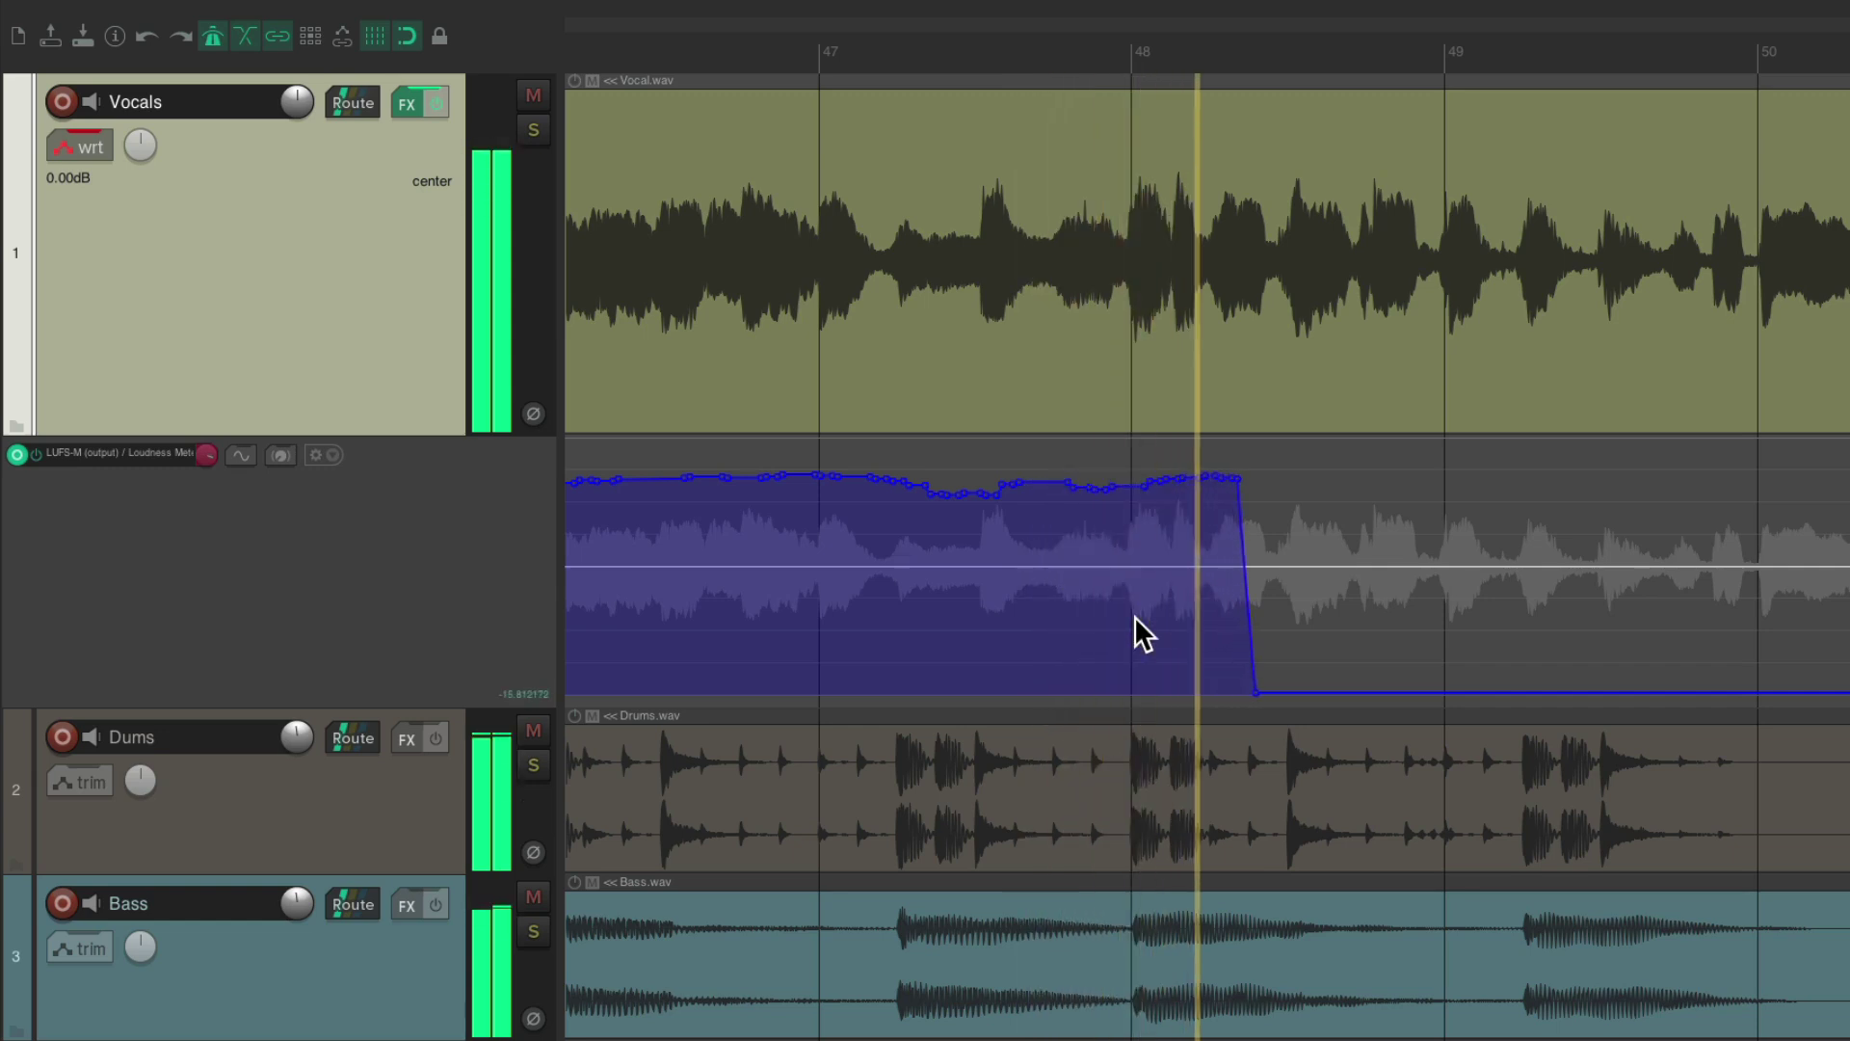
{"action": "key", "text": "space"}
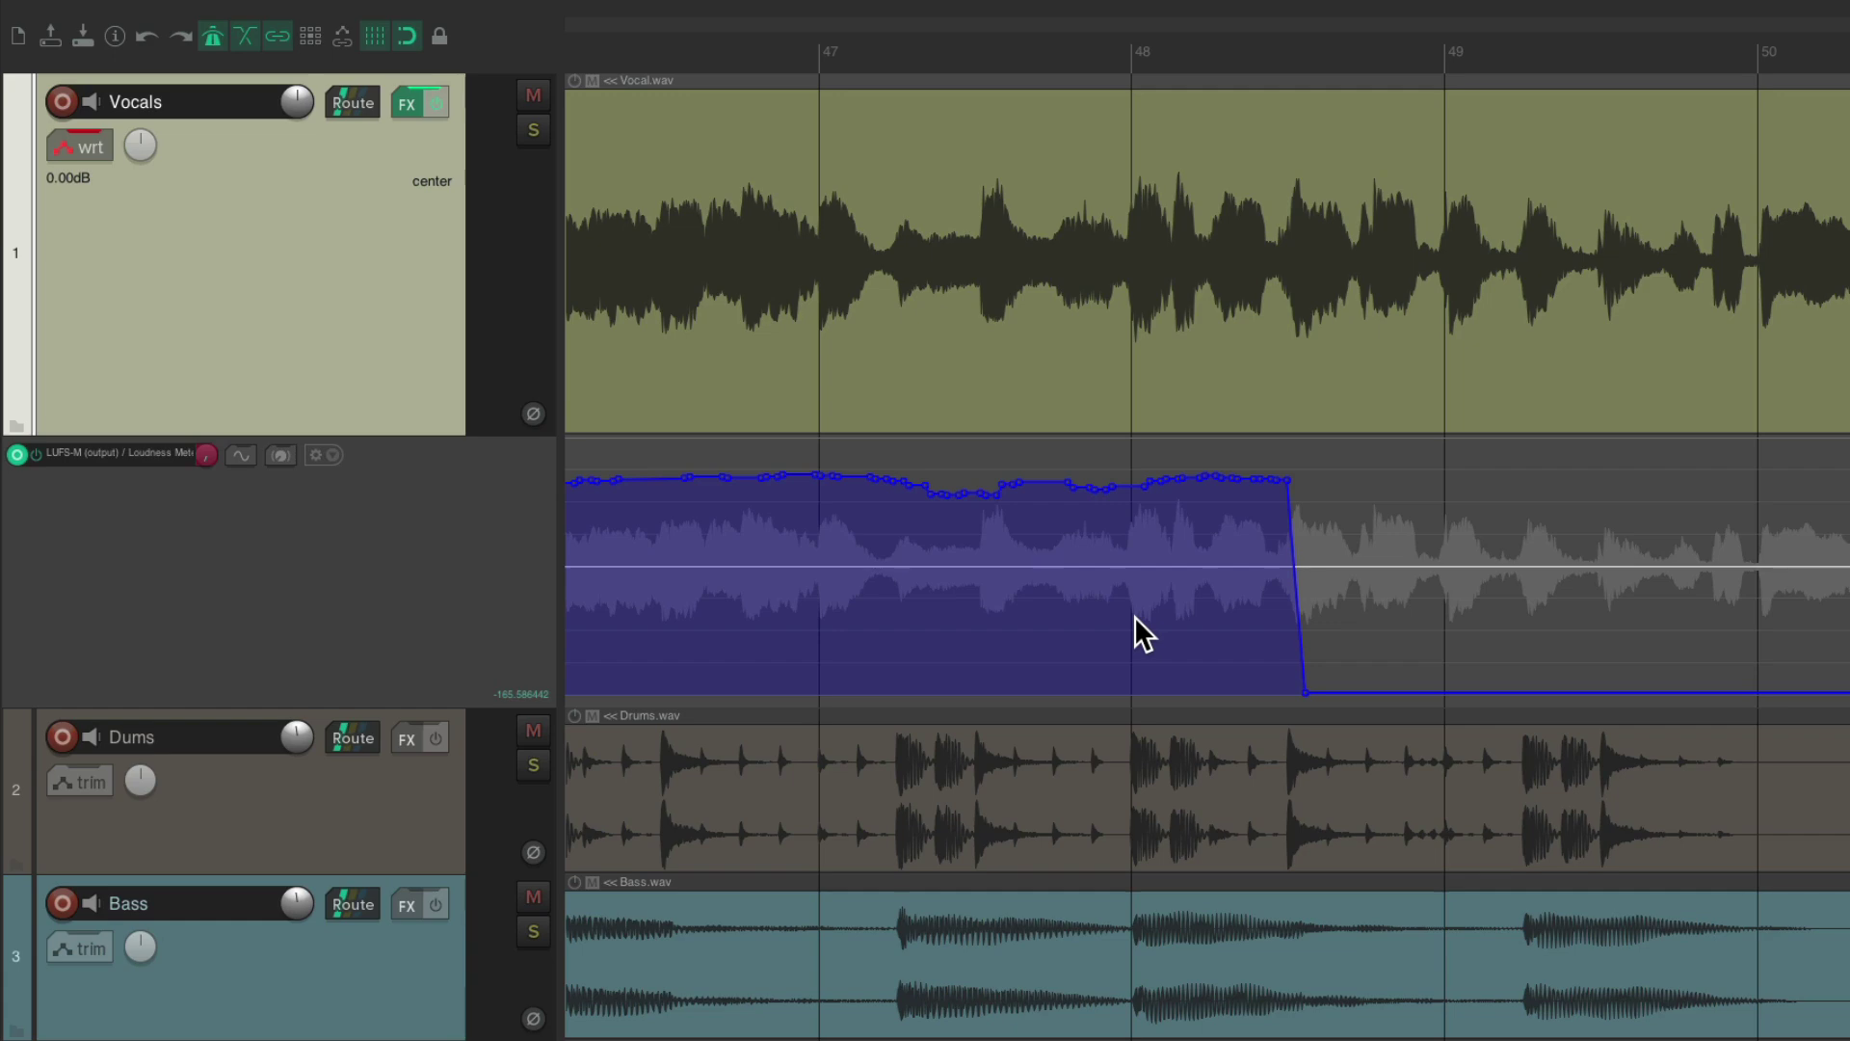
{"action": "scroll", "coordinate": [1142, 633], "scroll_direction": "left", "scroll_amount": 10}
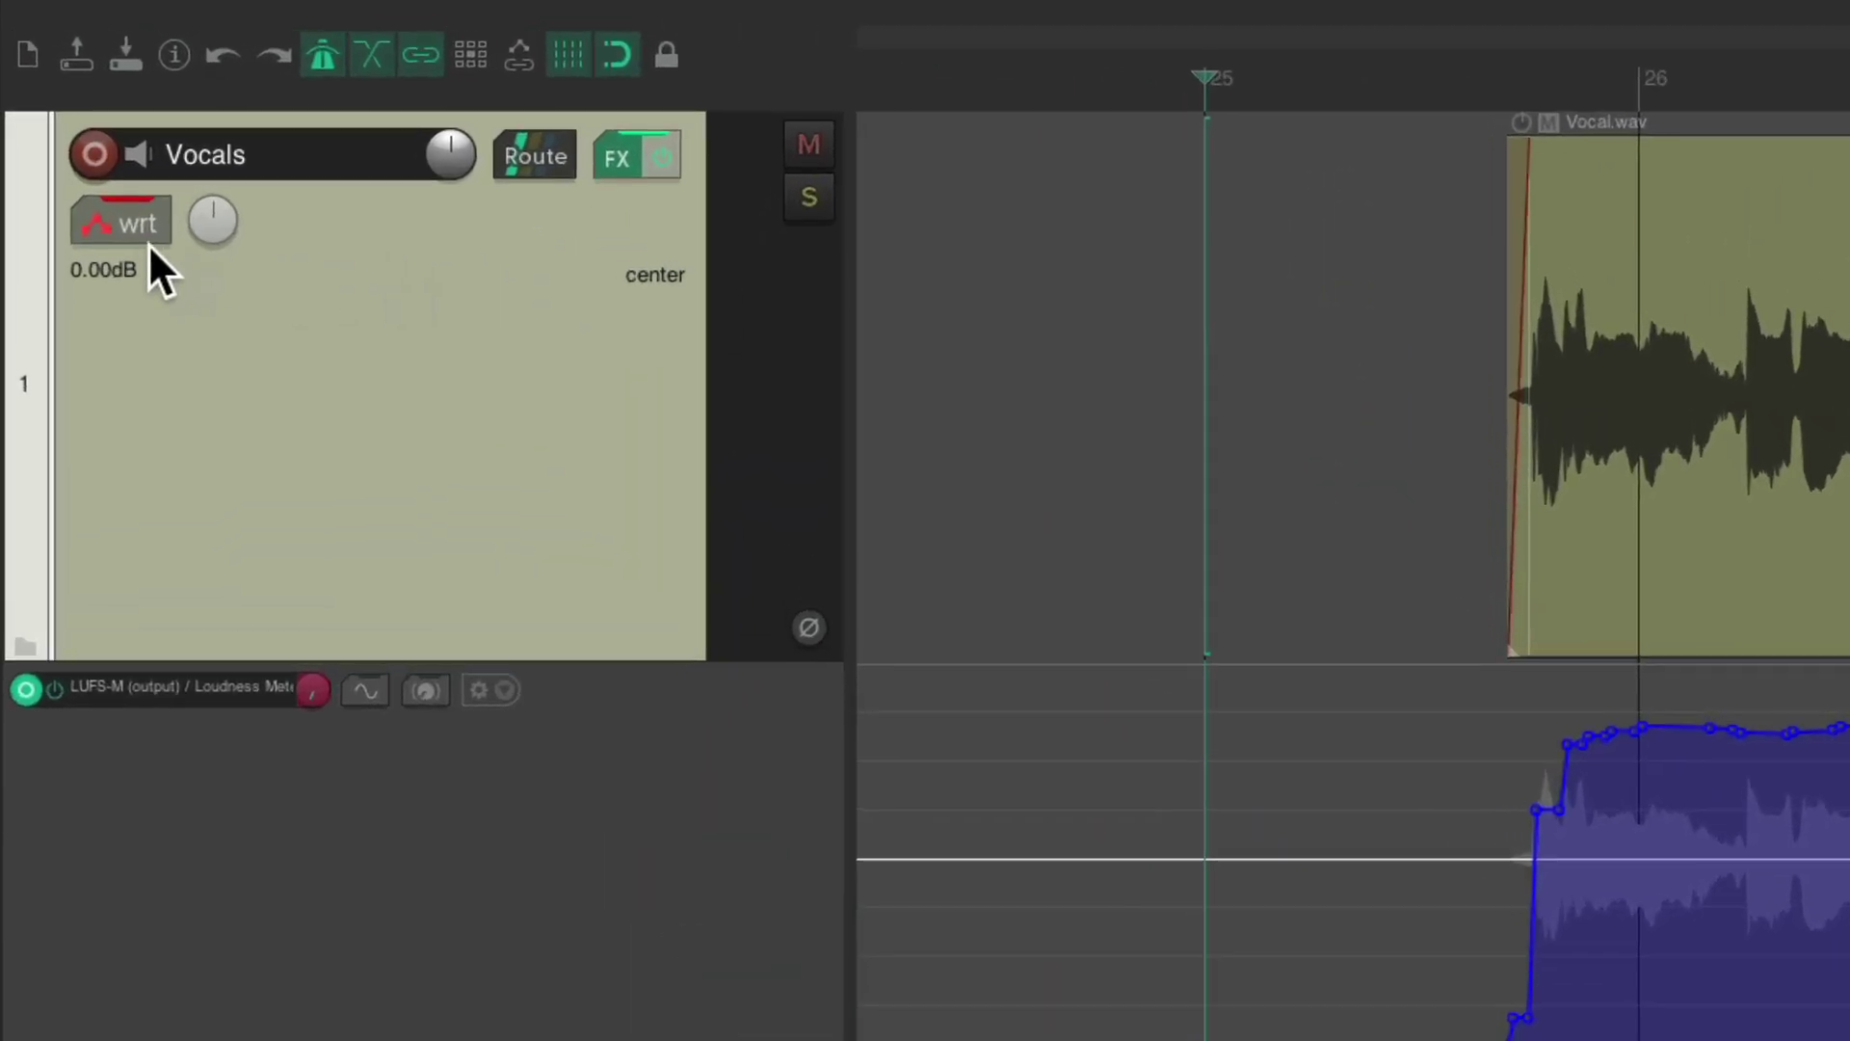
Step: Set the Vocals track's automation mode back to Read
{"action": "left_click", "coordinate": [97, 150]}
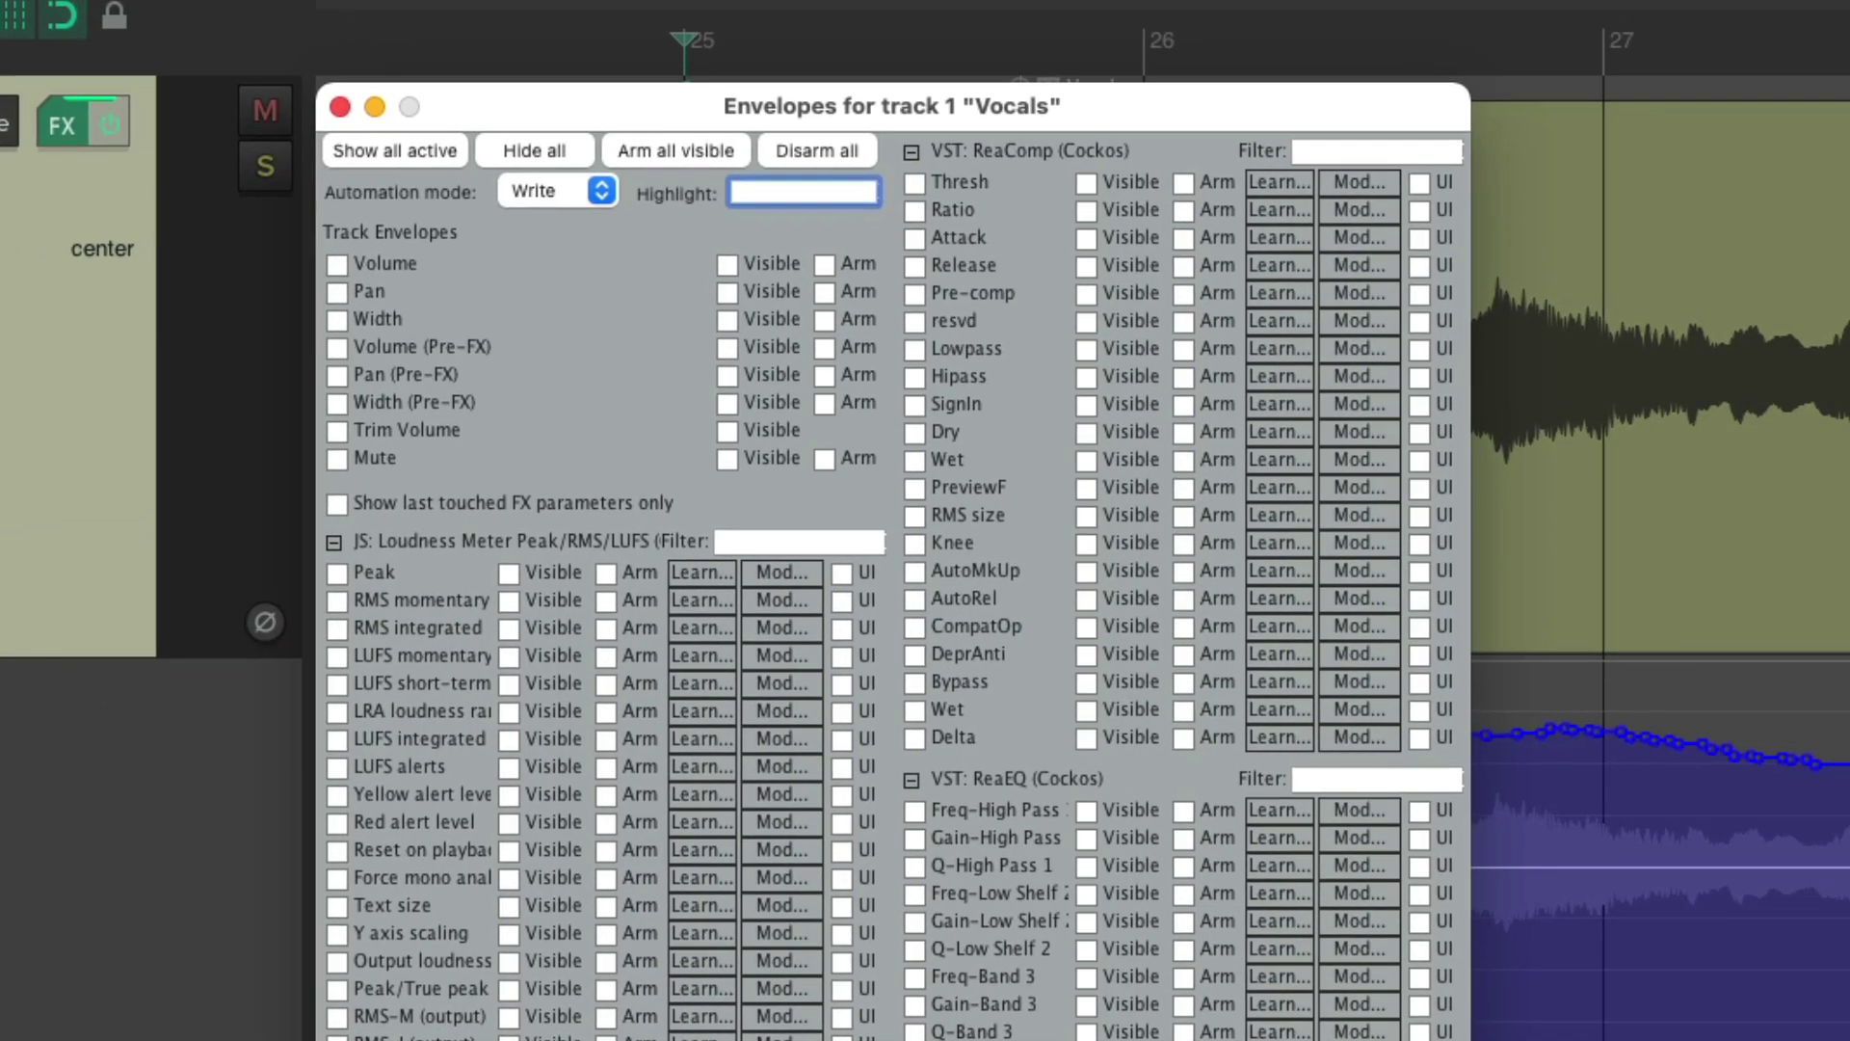
{"action": "left_click", "coordinate": [940, 210]}
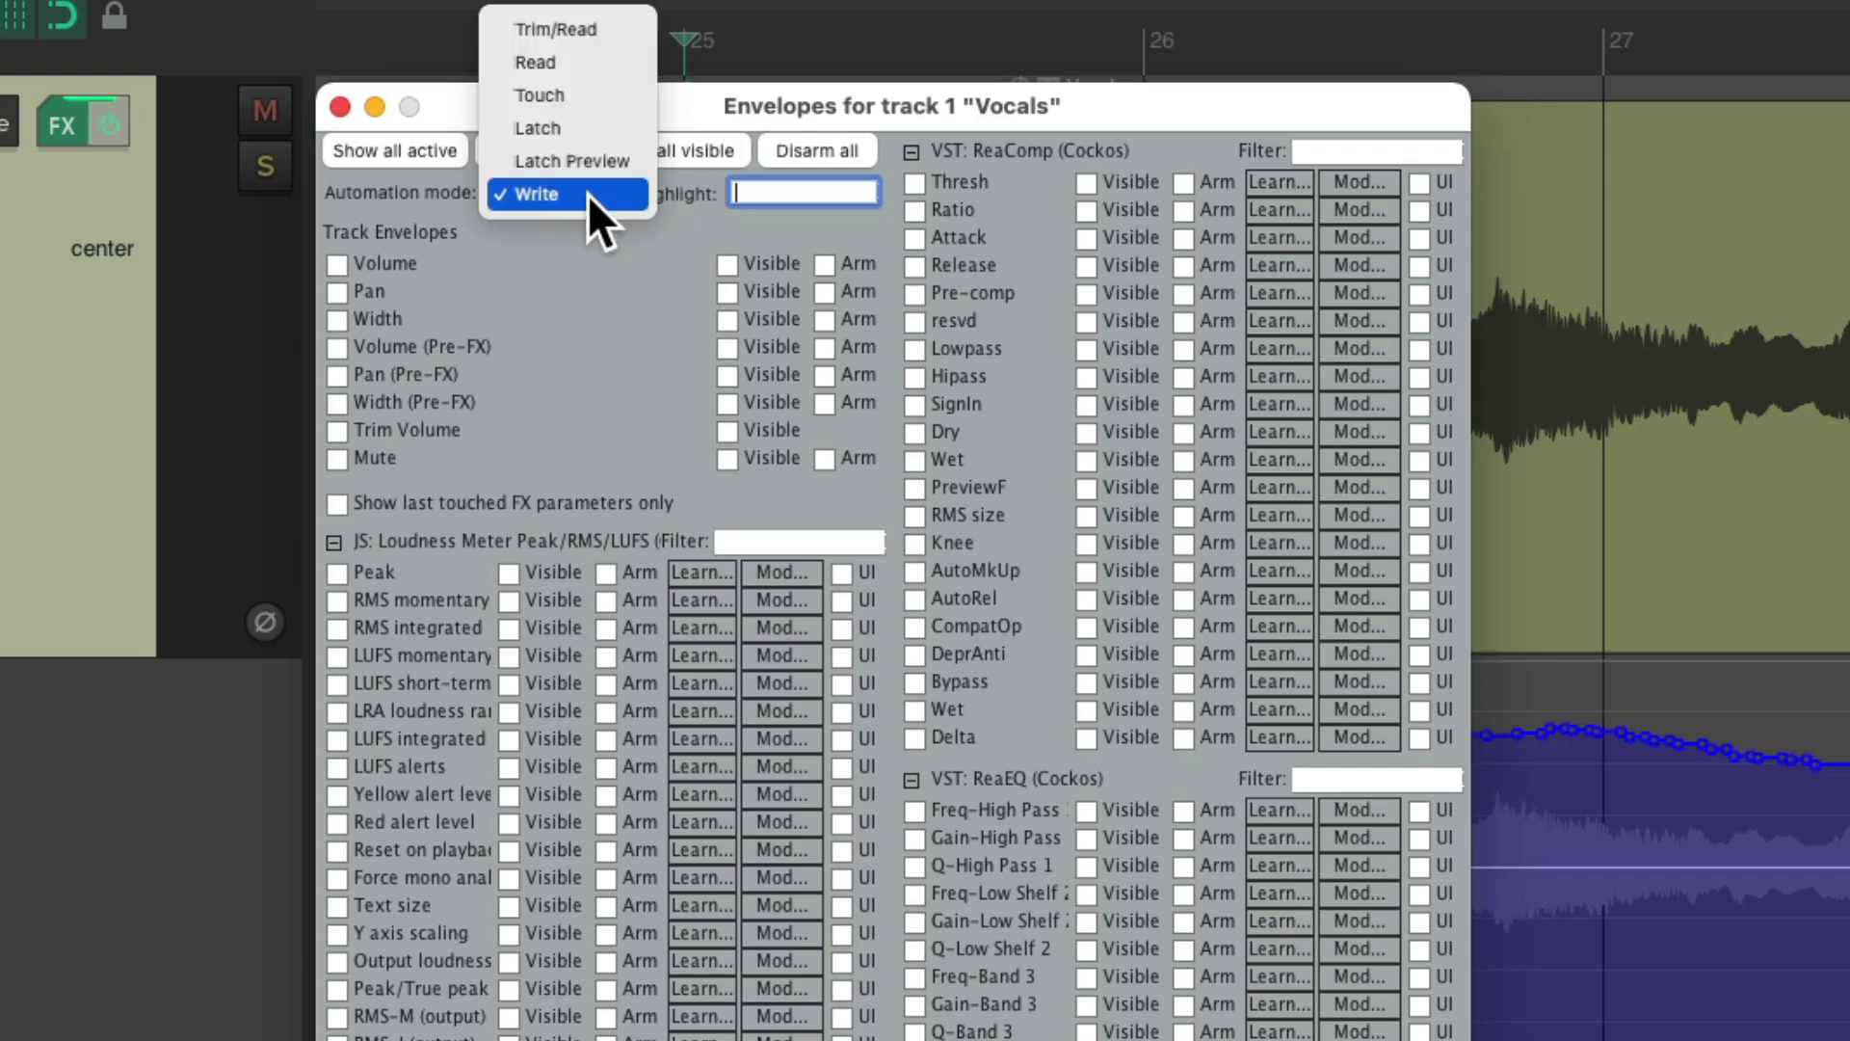
{"action": "left_click", "coordinate": [599, 65]}
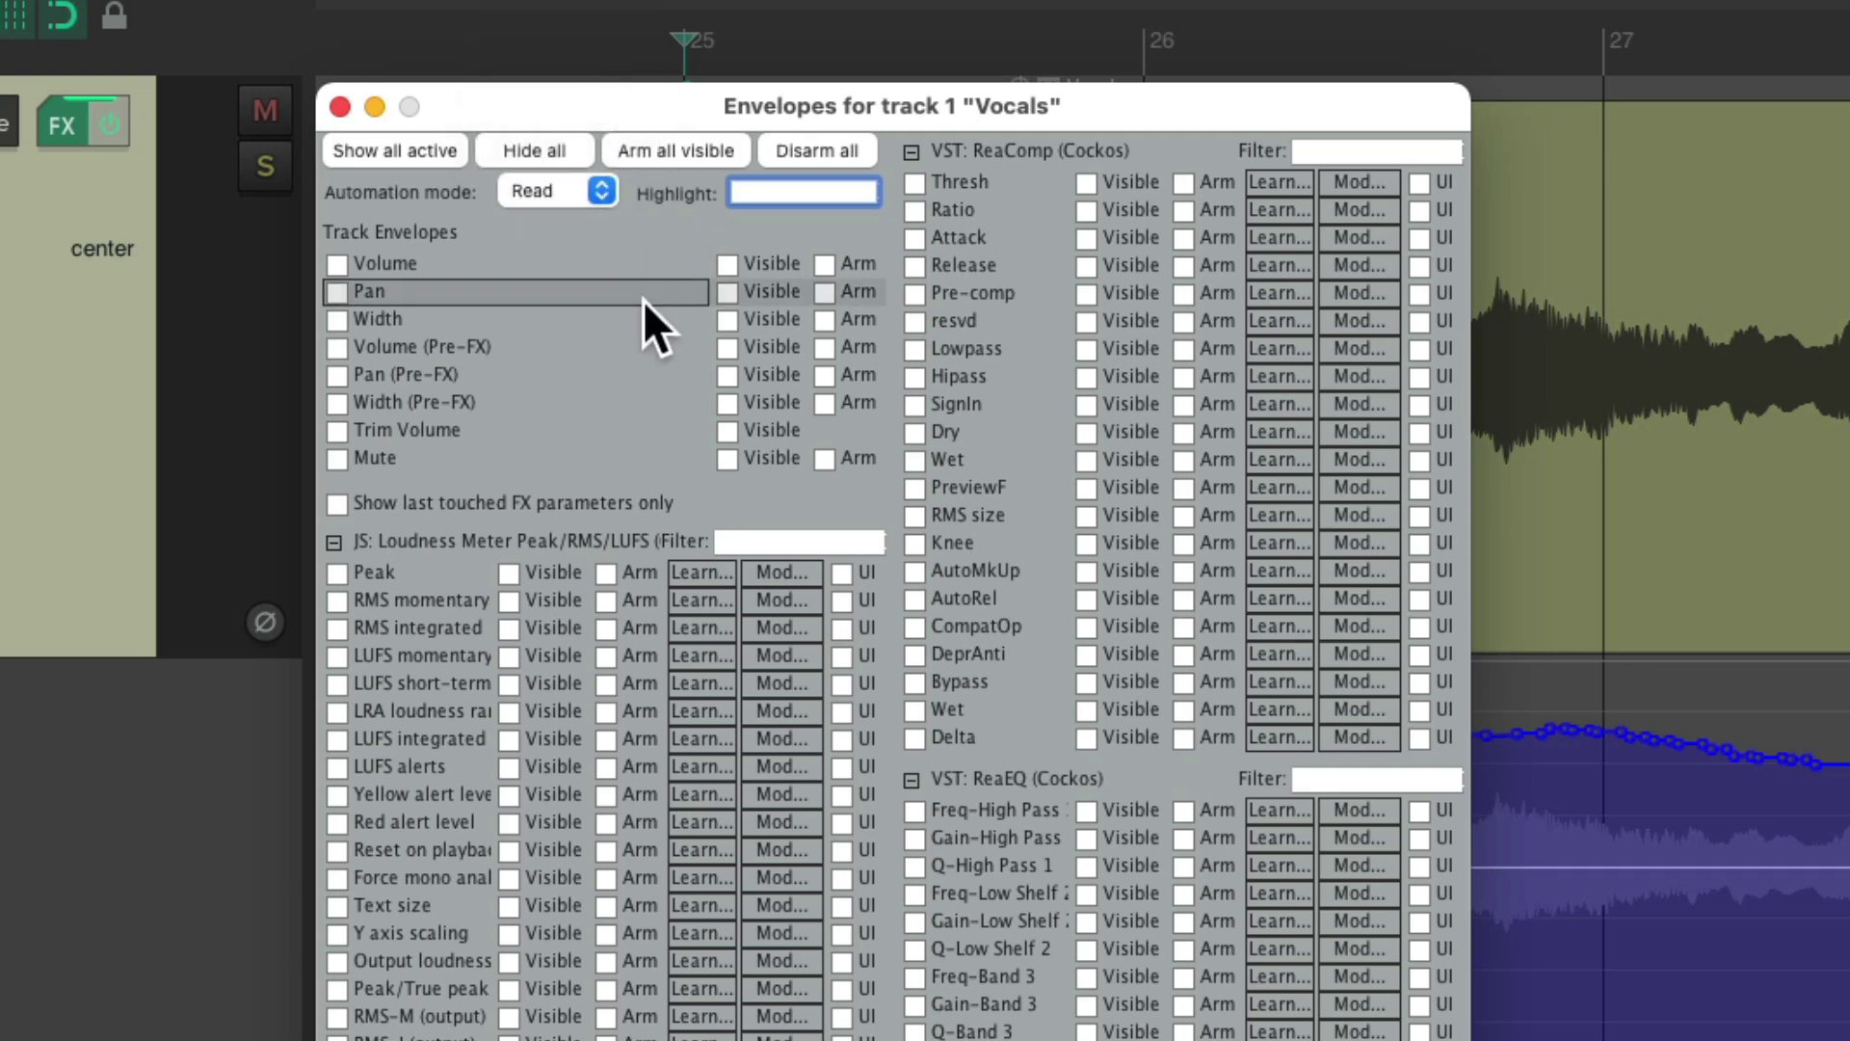
{"action": "left_click", "coordinate": [339, 106]}
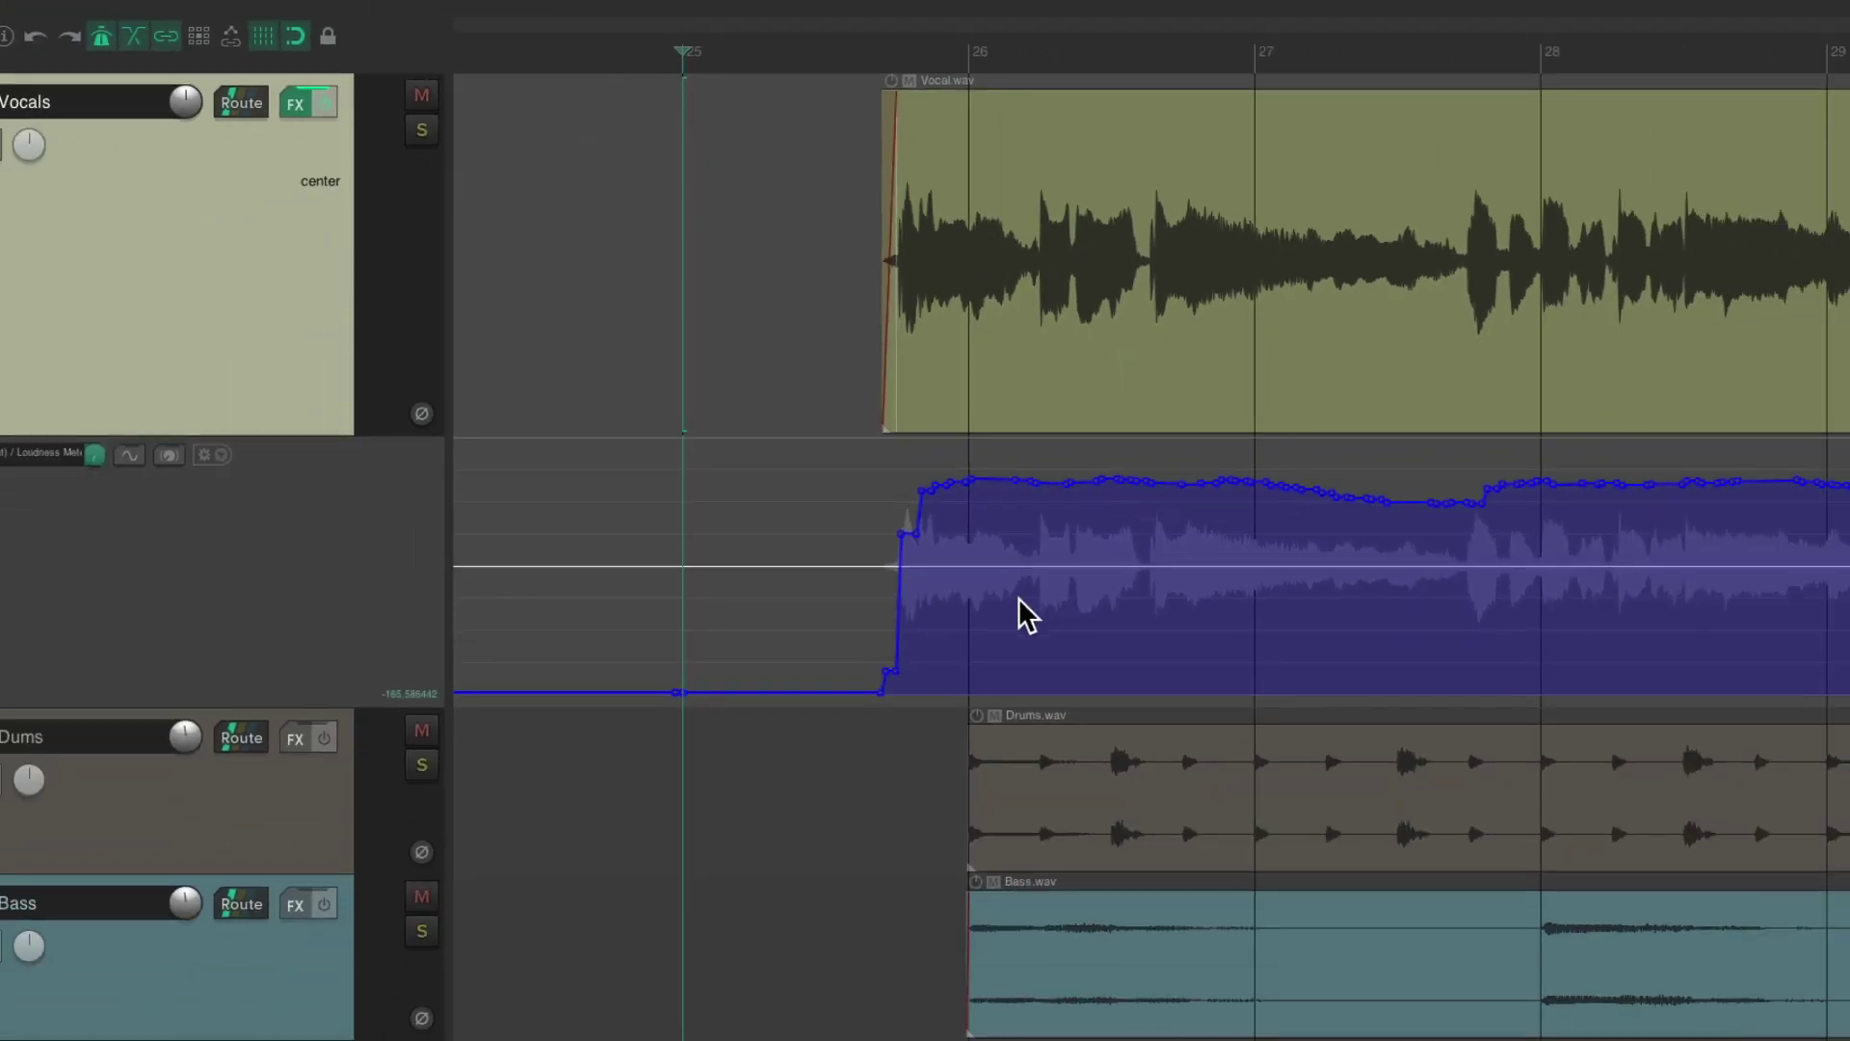
Step: Select the written LUFS span and drag it into the Vocals Volume envelope shown with V
{"action": "scroll", "coordinate": [1018, 600], "scroll_direction": "down", "scroll_amount": 10}
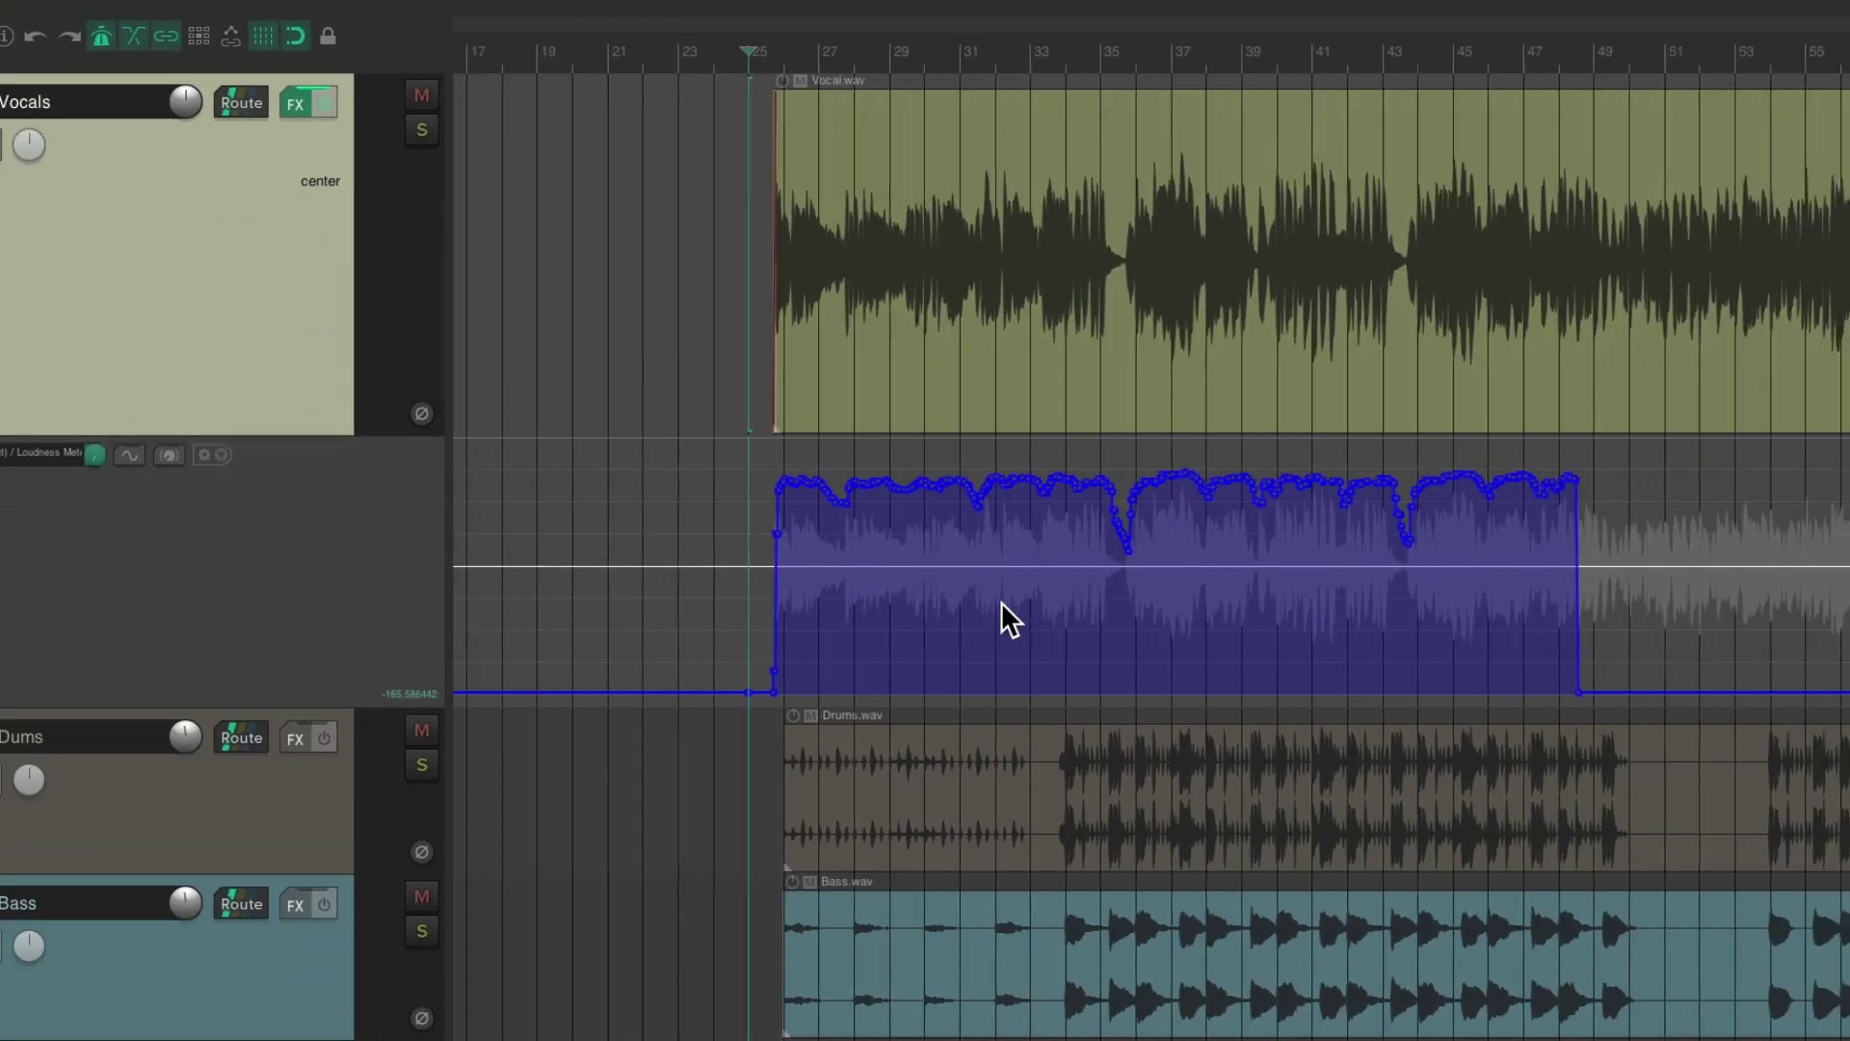
{"action": "scroll", "coordinate": [1003, 601], "scroll_direction": "right", "scroll_amount": 3}
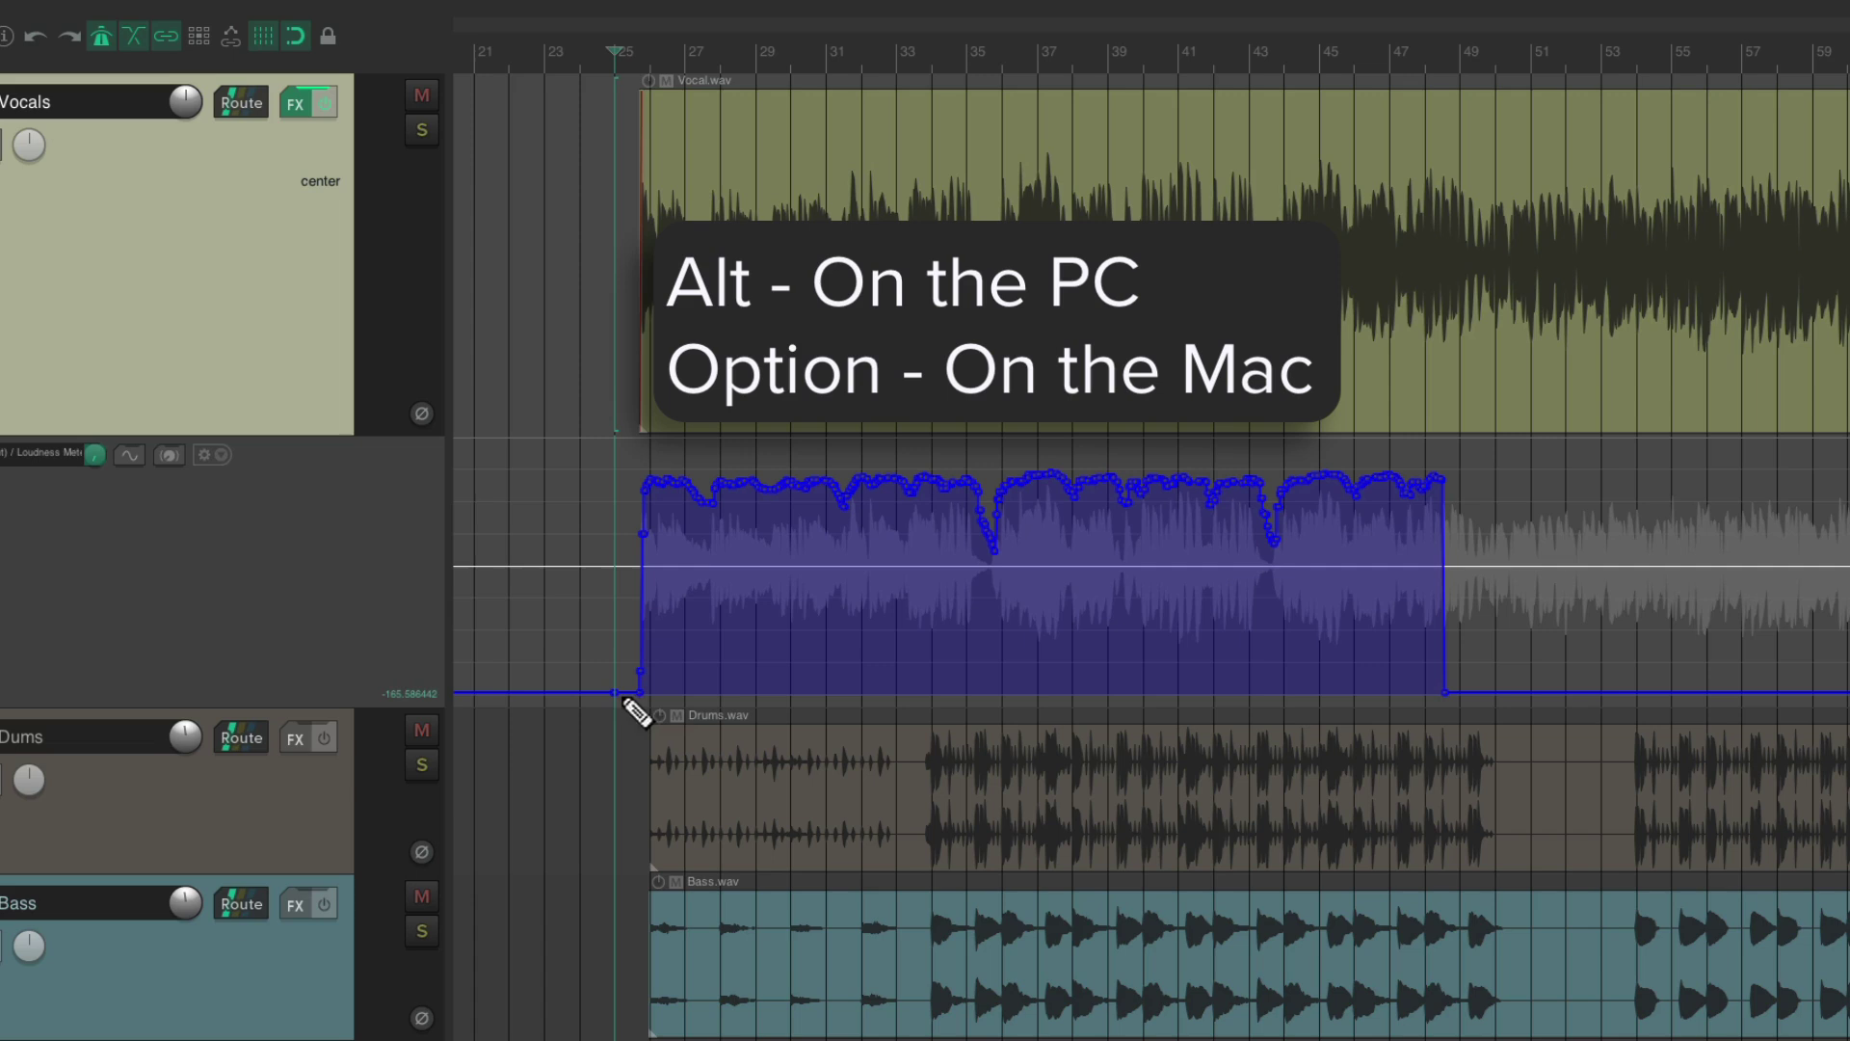
{"action": "left_click_drag", "start_coordinate": [561, 713], "coordinate": [1542, 718]}
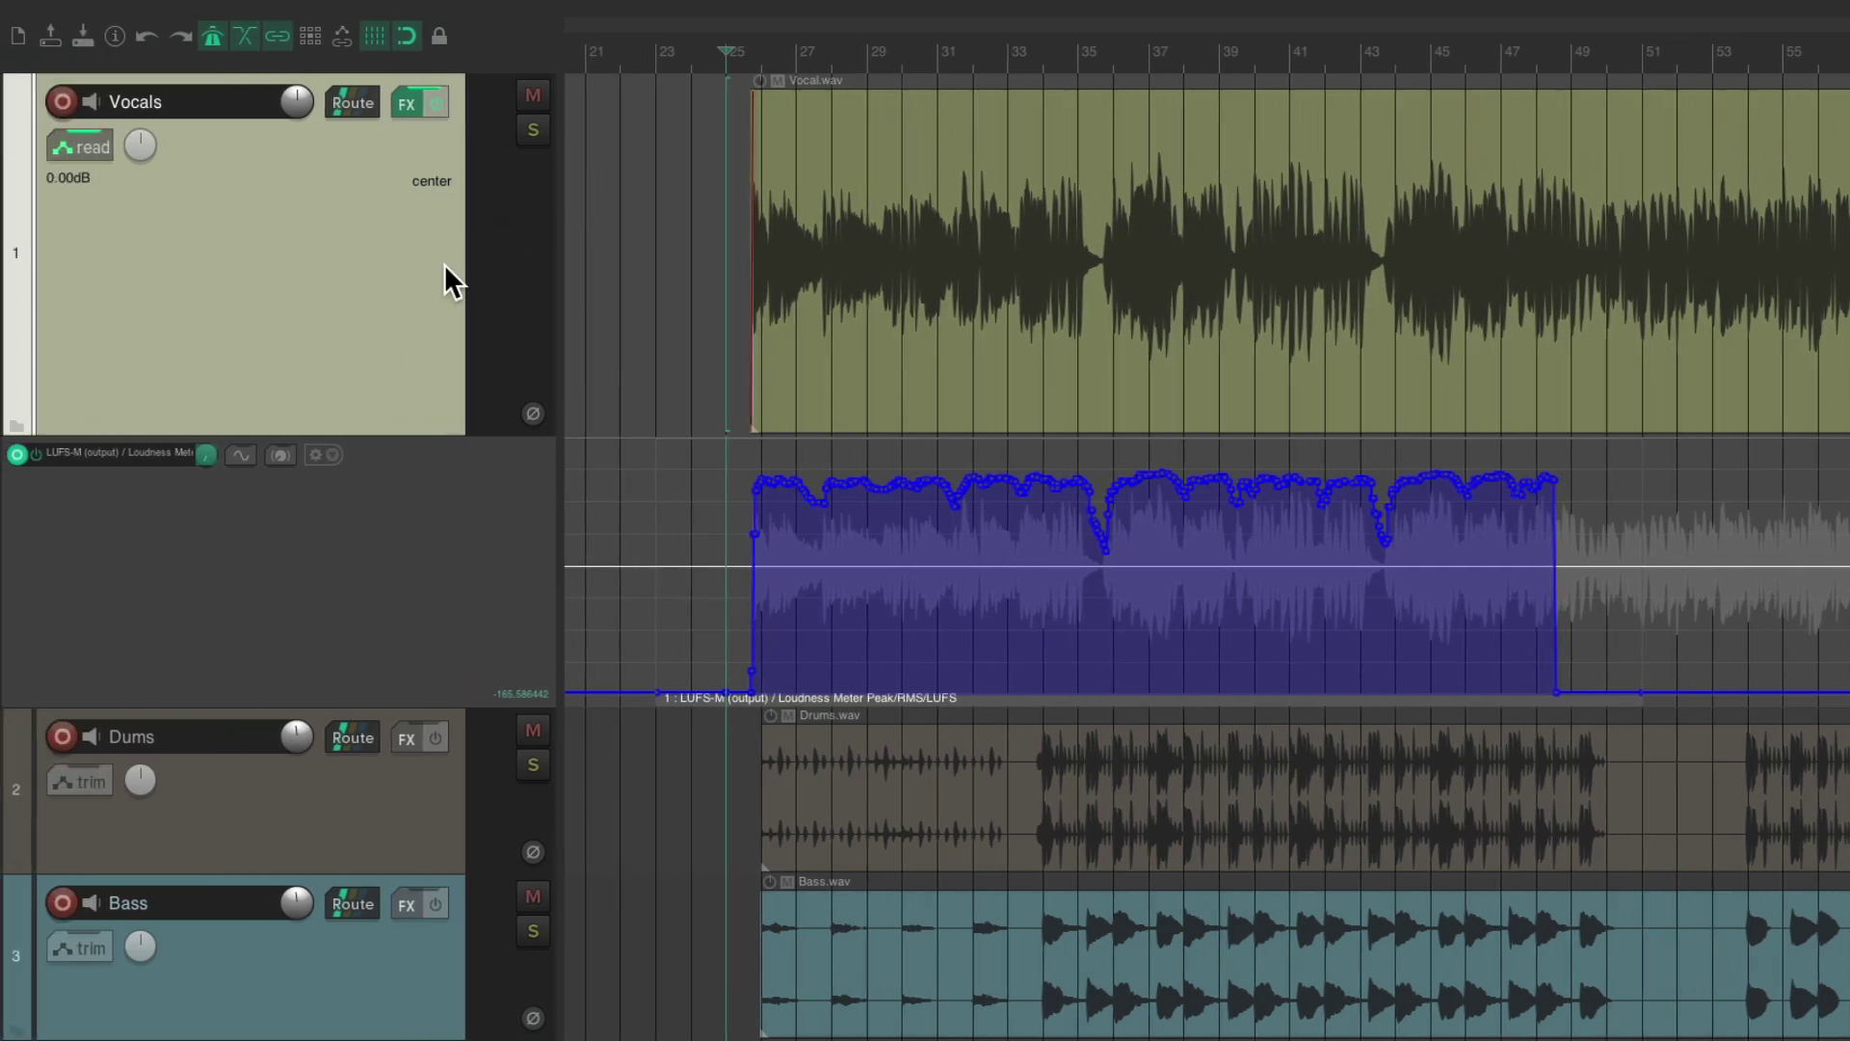
{"action": "key", "text": "v"}
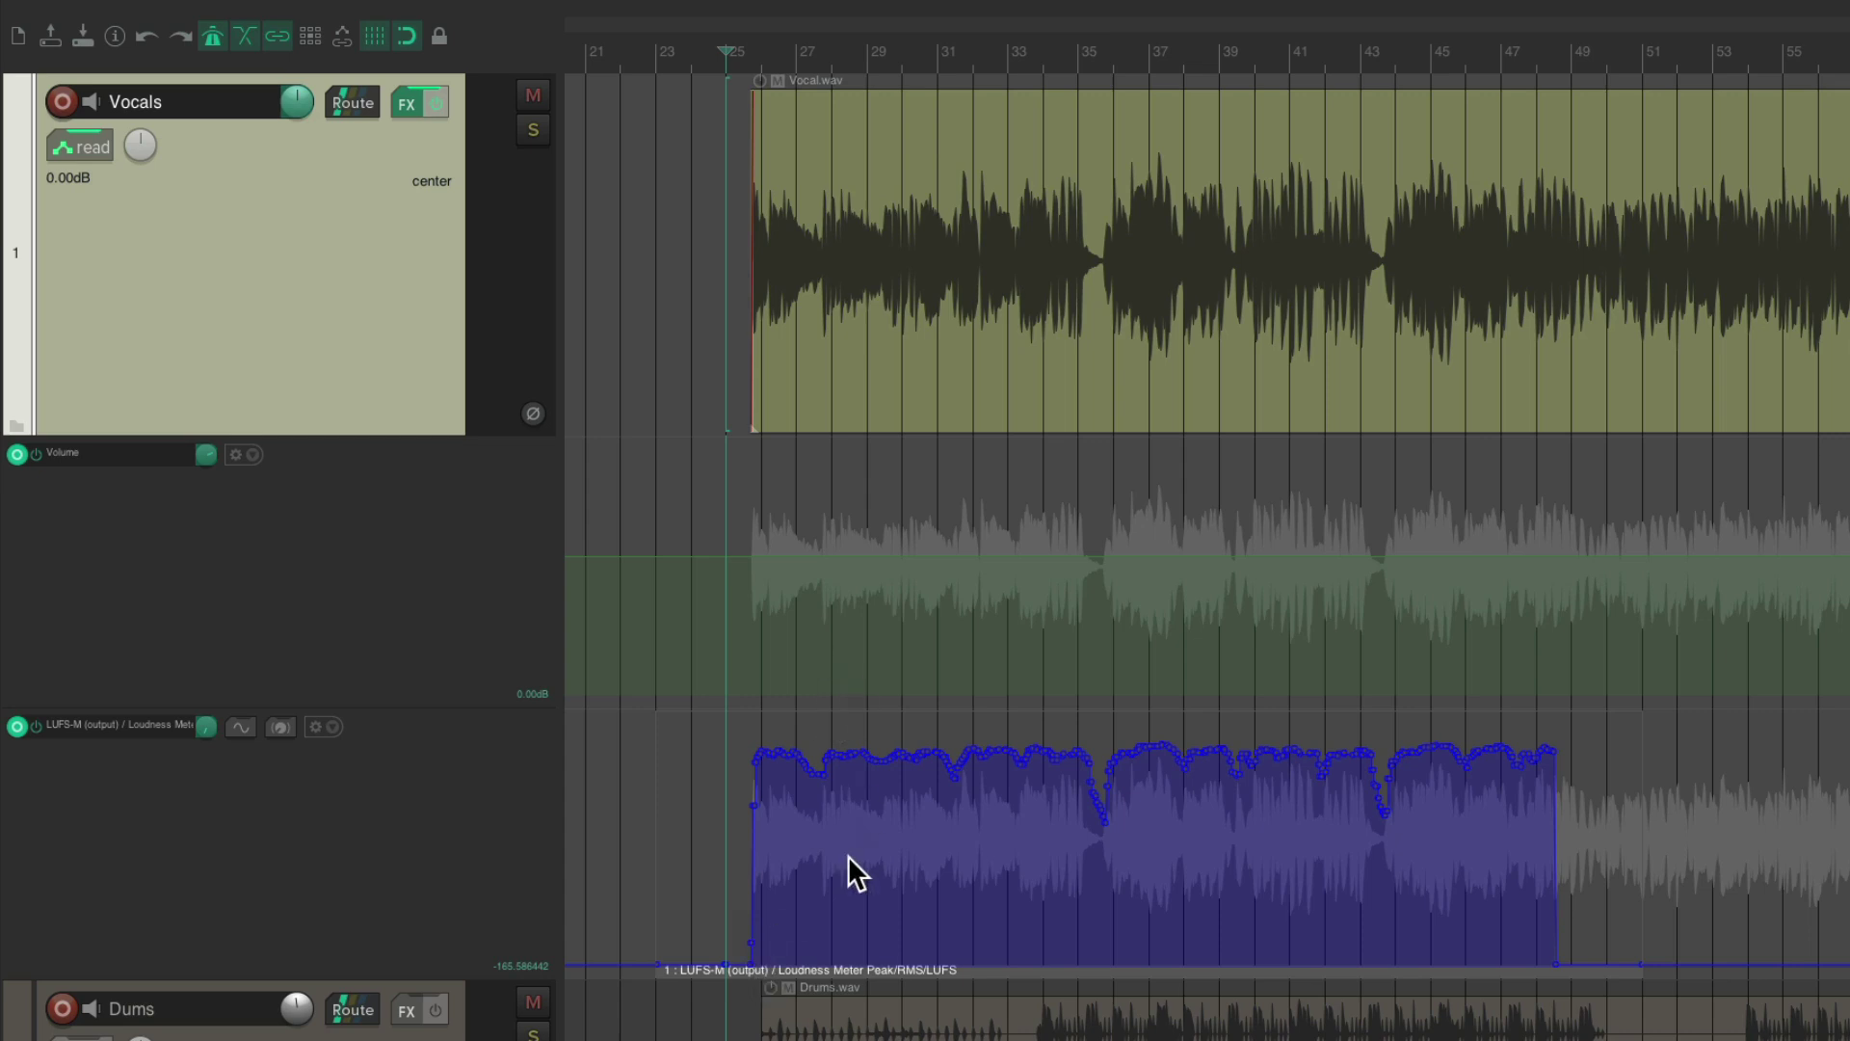
{"action": "left_click_drag", "start_coordinate": [734, 958], "coordinate": [717, 697]}
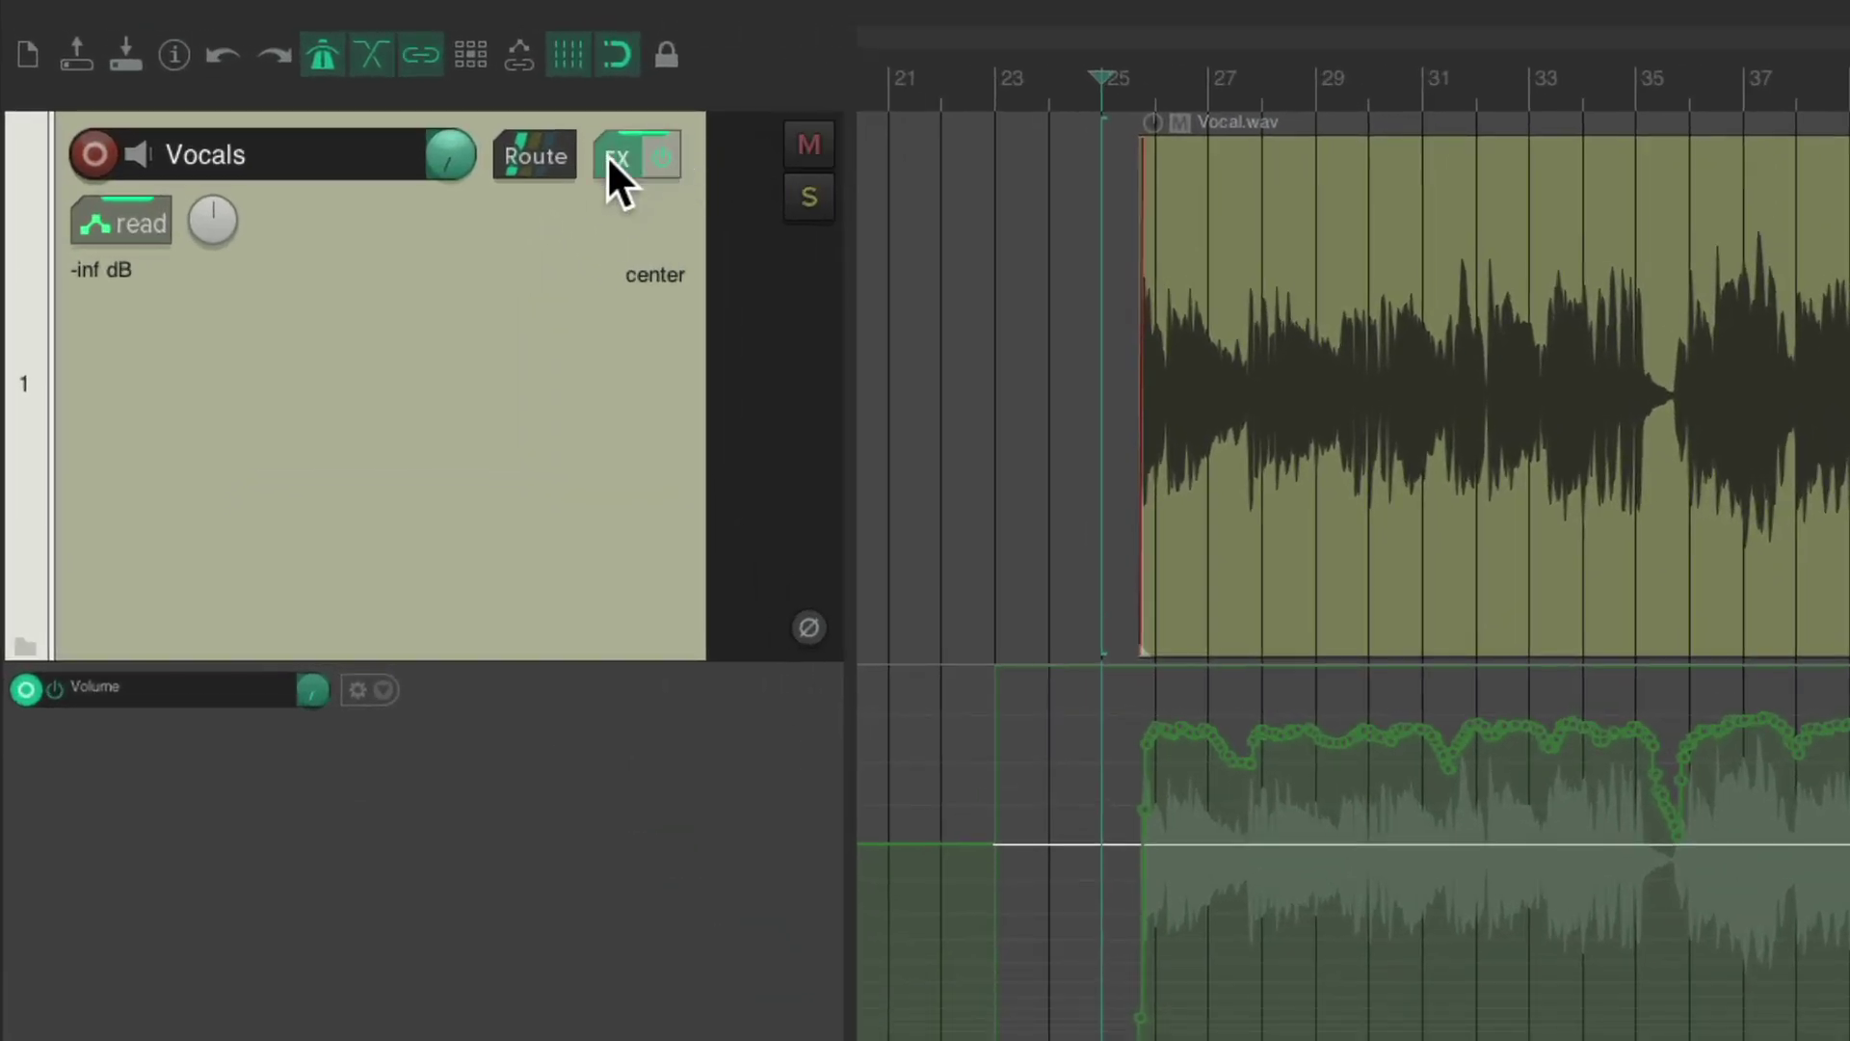
Step: Remove JS: Loudness Meter from the Vocals FX chain and close the FX window
{"action": "left_click", "coordinate": [406, 103]}
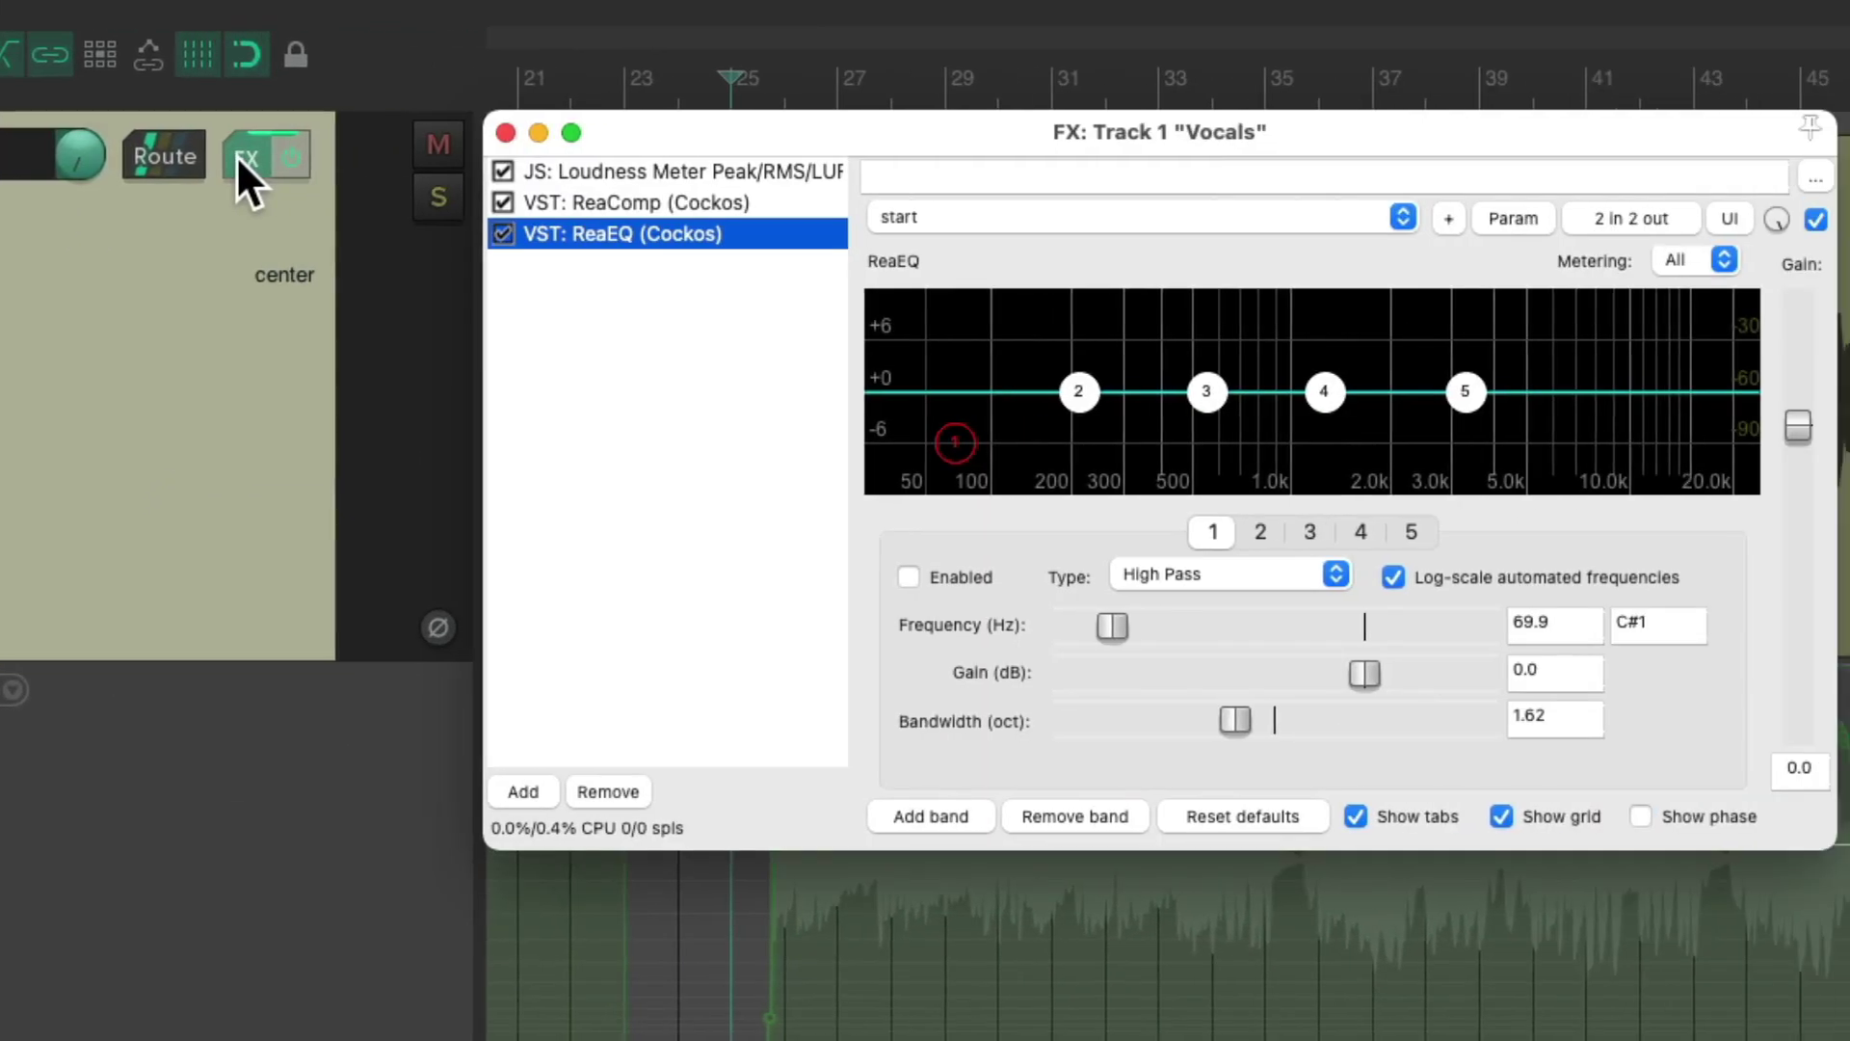
{"action": "left_click", "coordinate": [668, 173]}
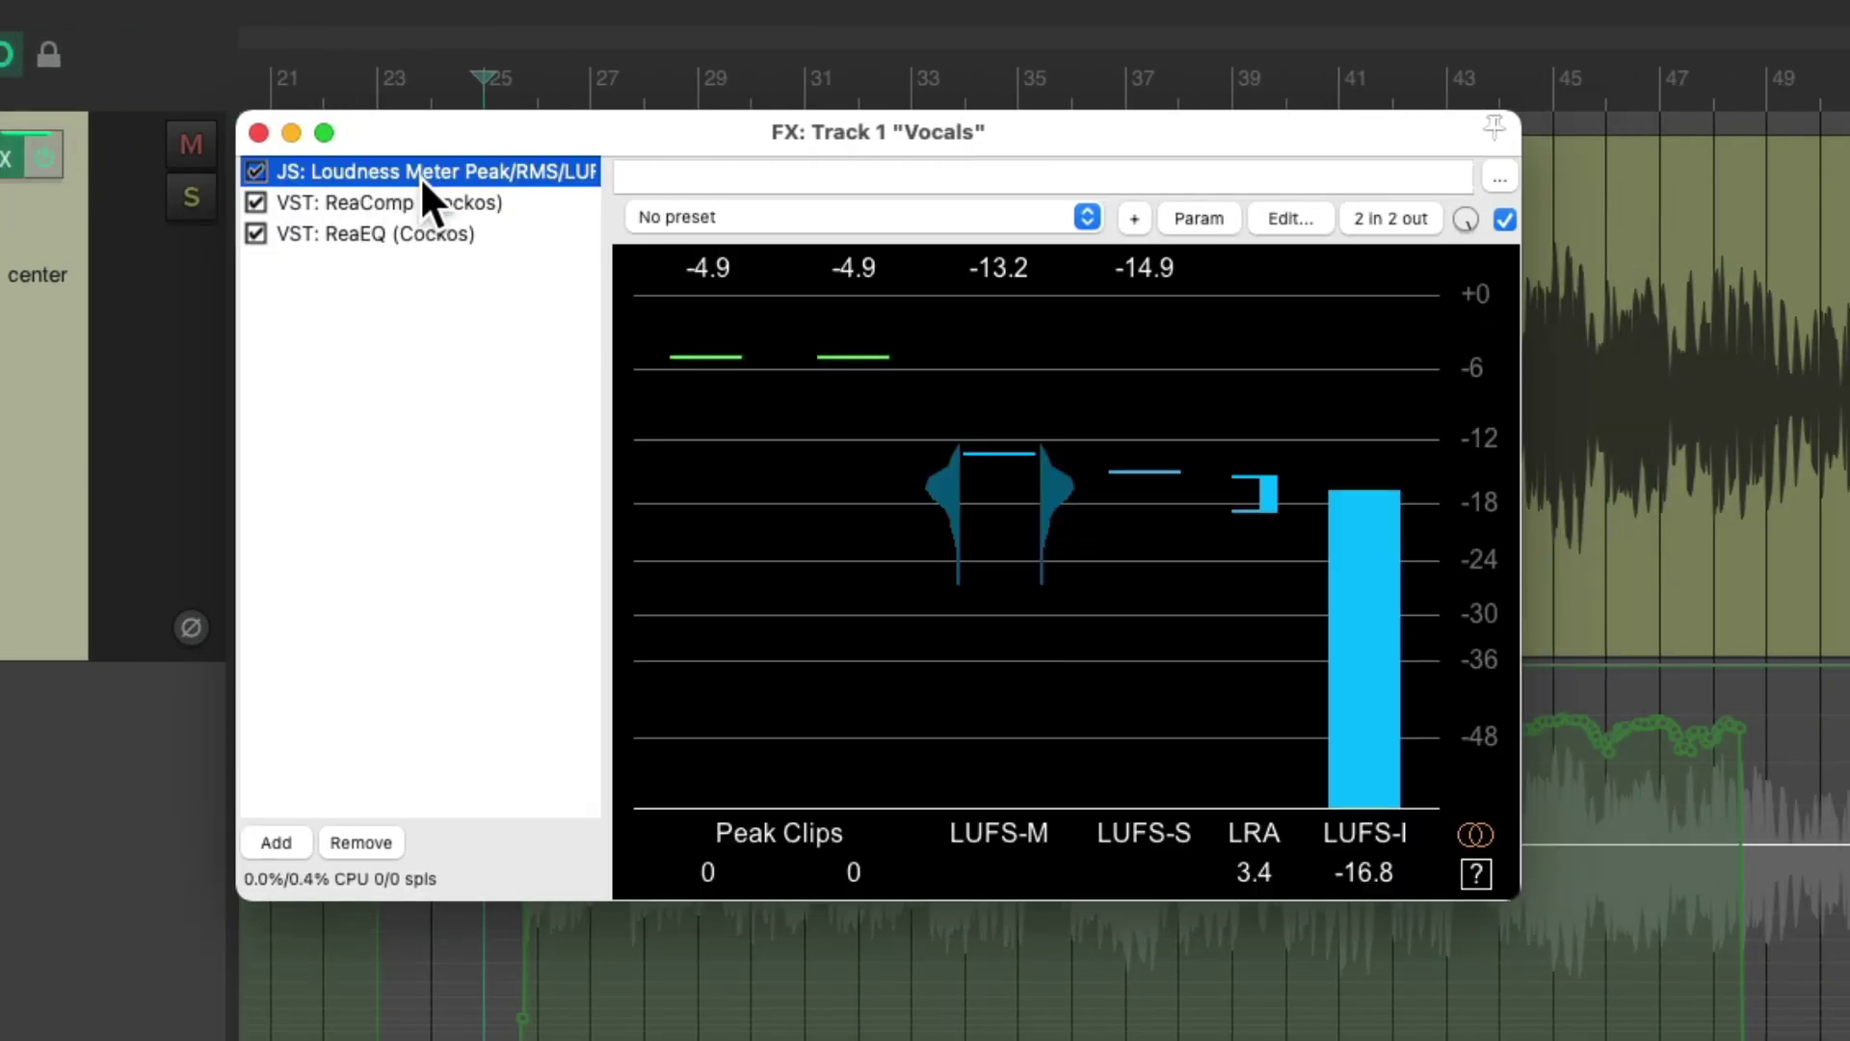
{"action": "left_click", "coordinate": [386, 841]}
{"action": "left_click", "coordinate": [258, 133]}
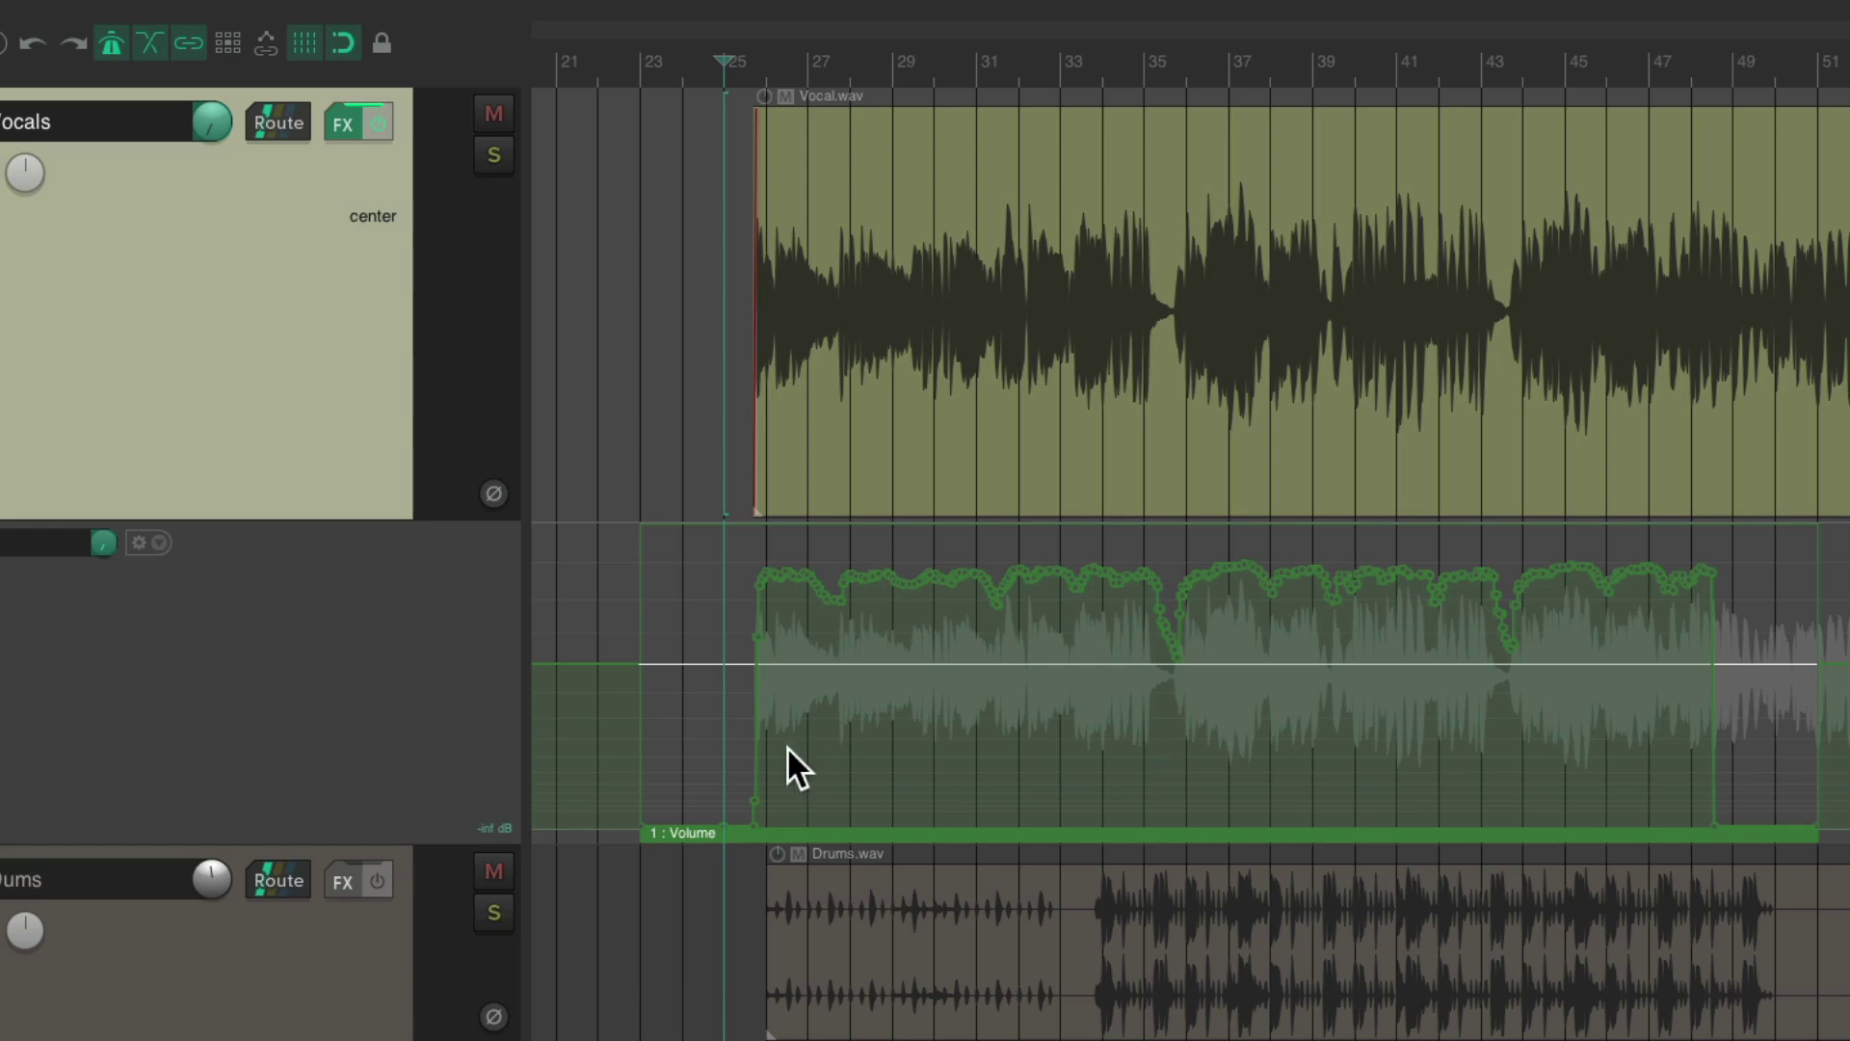
{"action": "scroll", "coordinate": [811, 738], "scroll_direction": "up", "scroll_amount": 5}
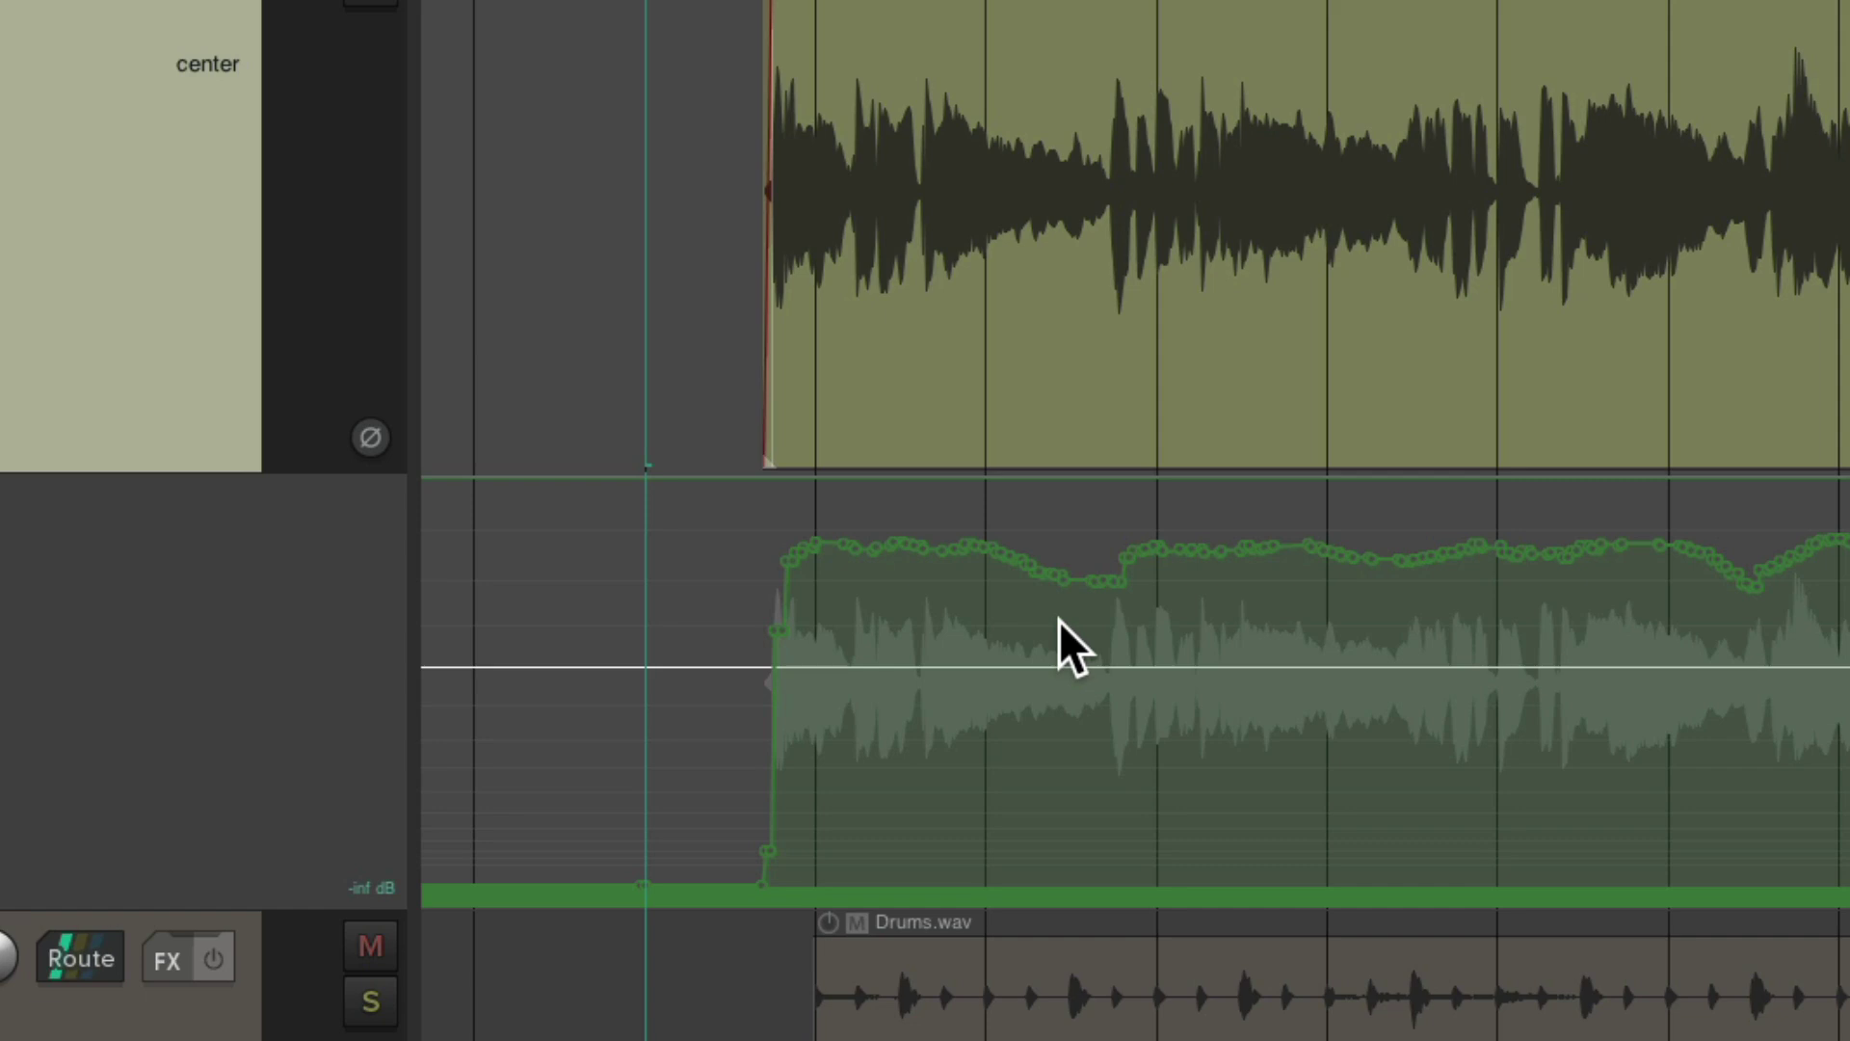
Step: Set the automation item's amplitude to -100 and baseline to 74 in its properties
{"action": "double_click", "coordinate": [1135, 896]}
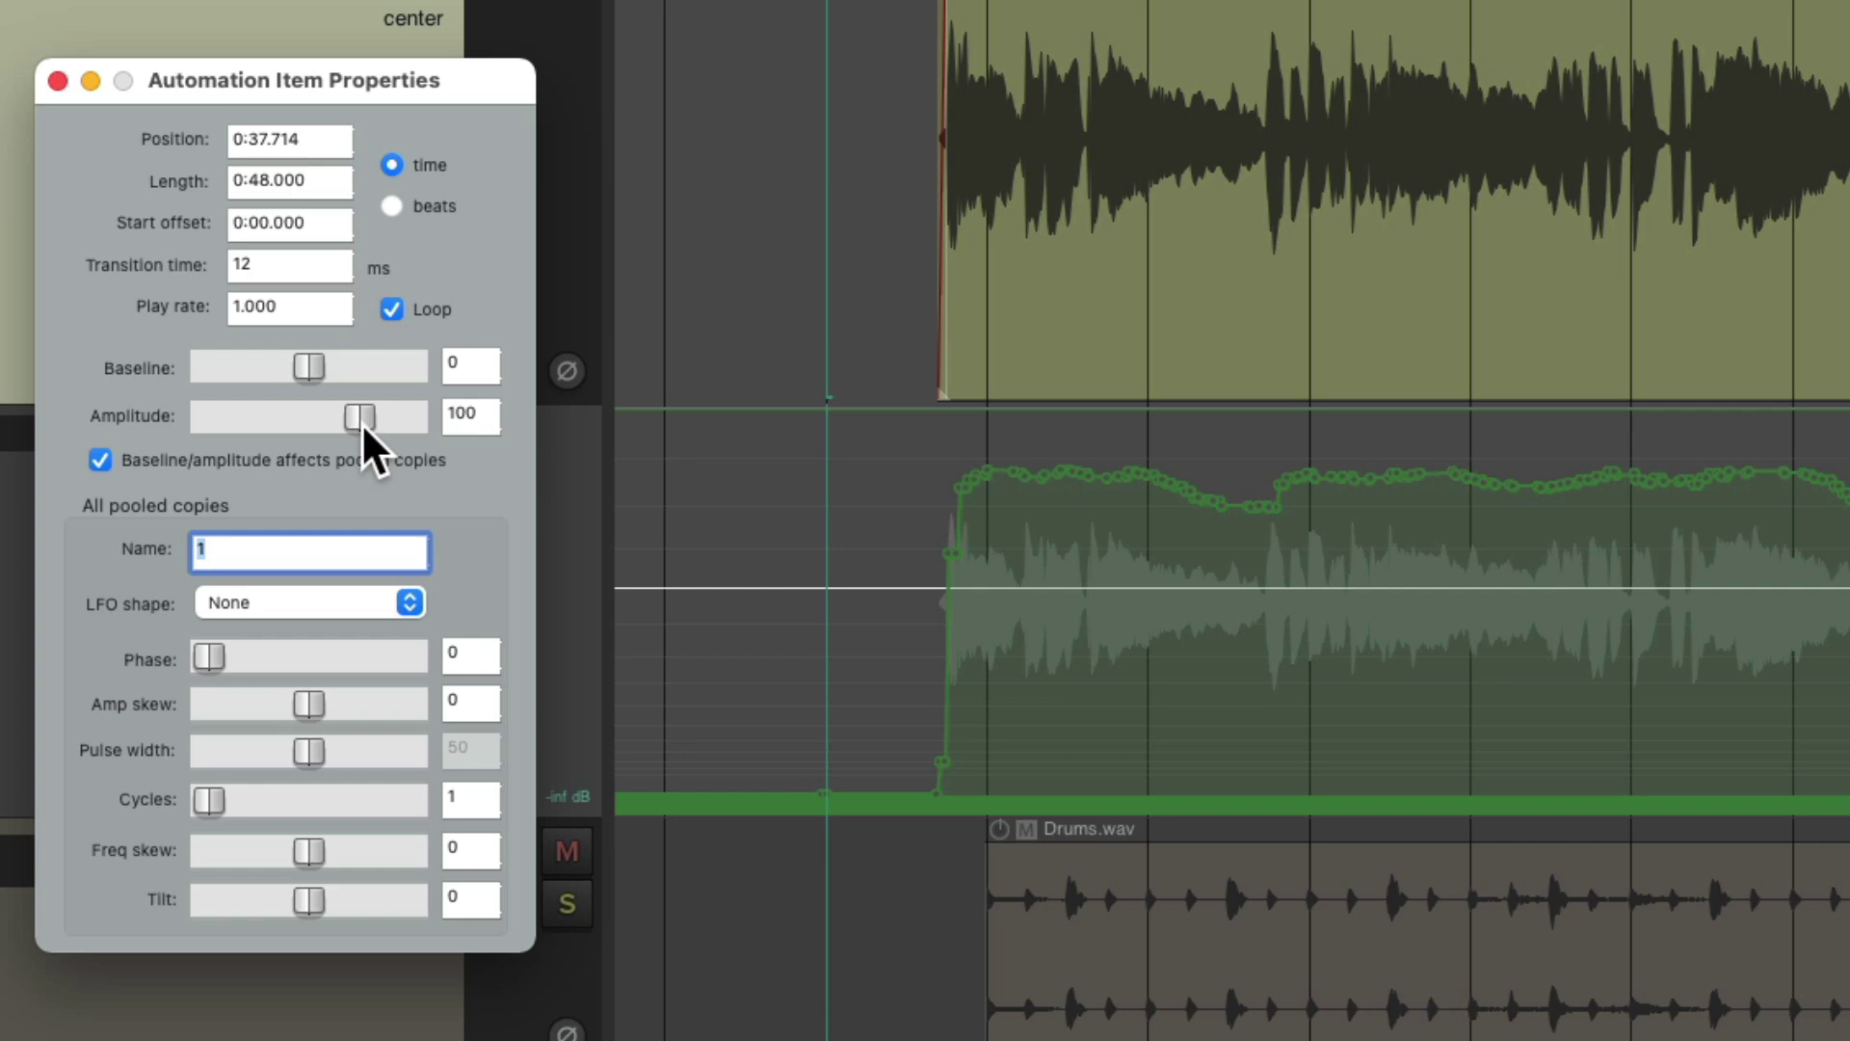
{"action": "left_click_drag", "start_coordinate": [361, 422], "coordinate": [260, 425]}
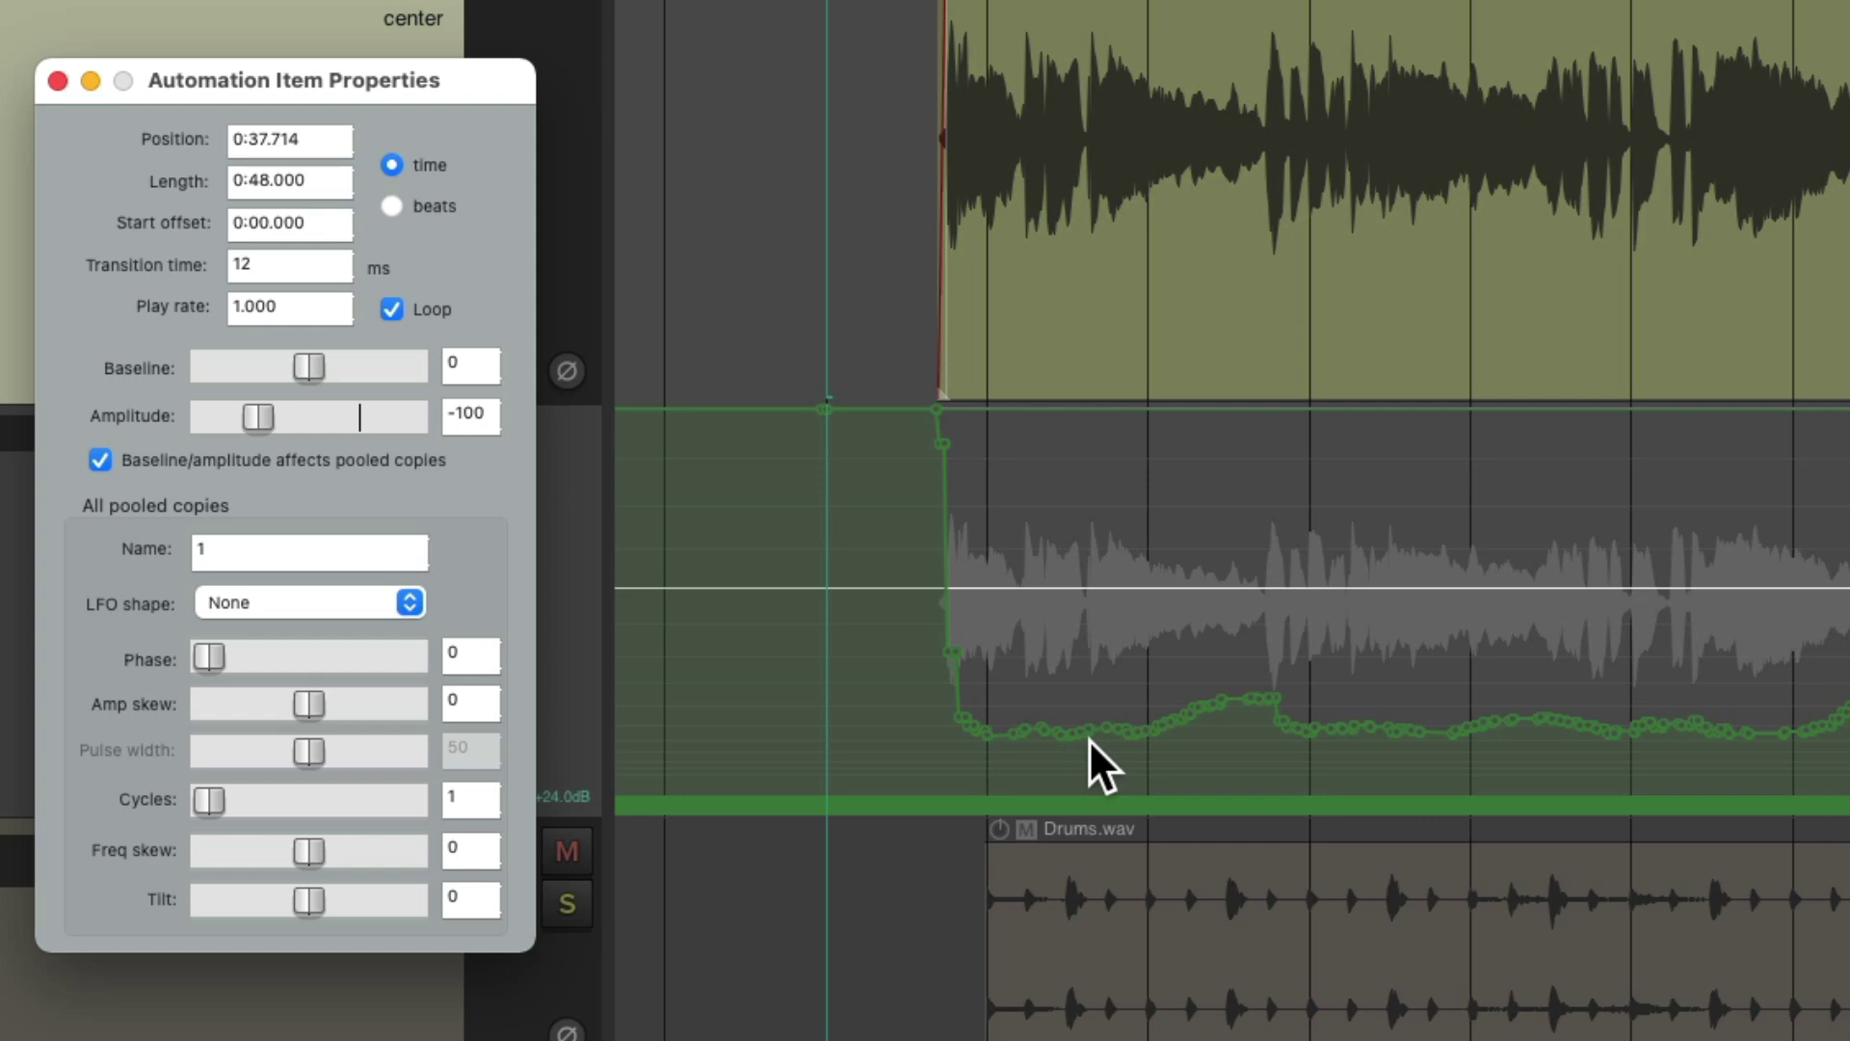
{"action": "left_click_drag", "start_coordinate": [306, 373], "coordinate": [386, 394]}
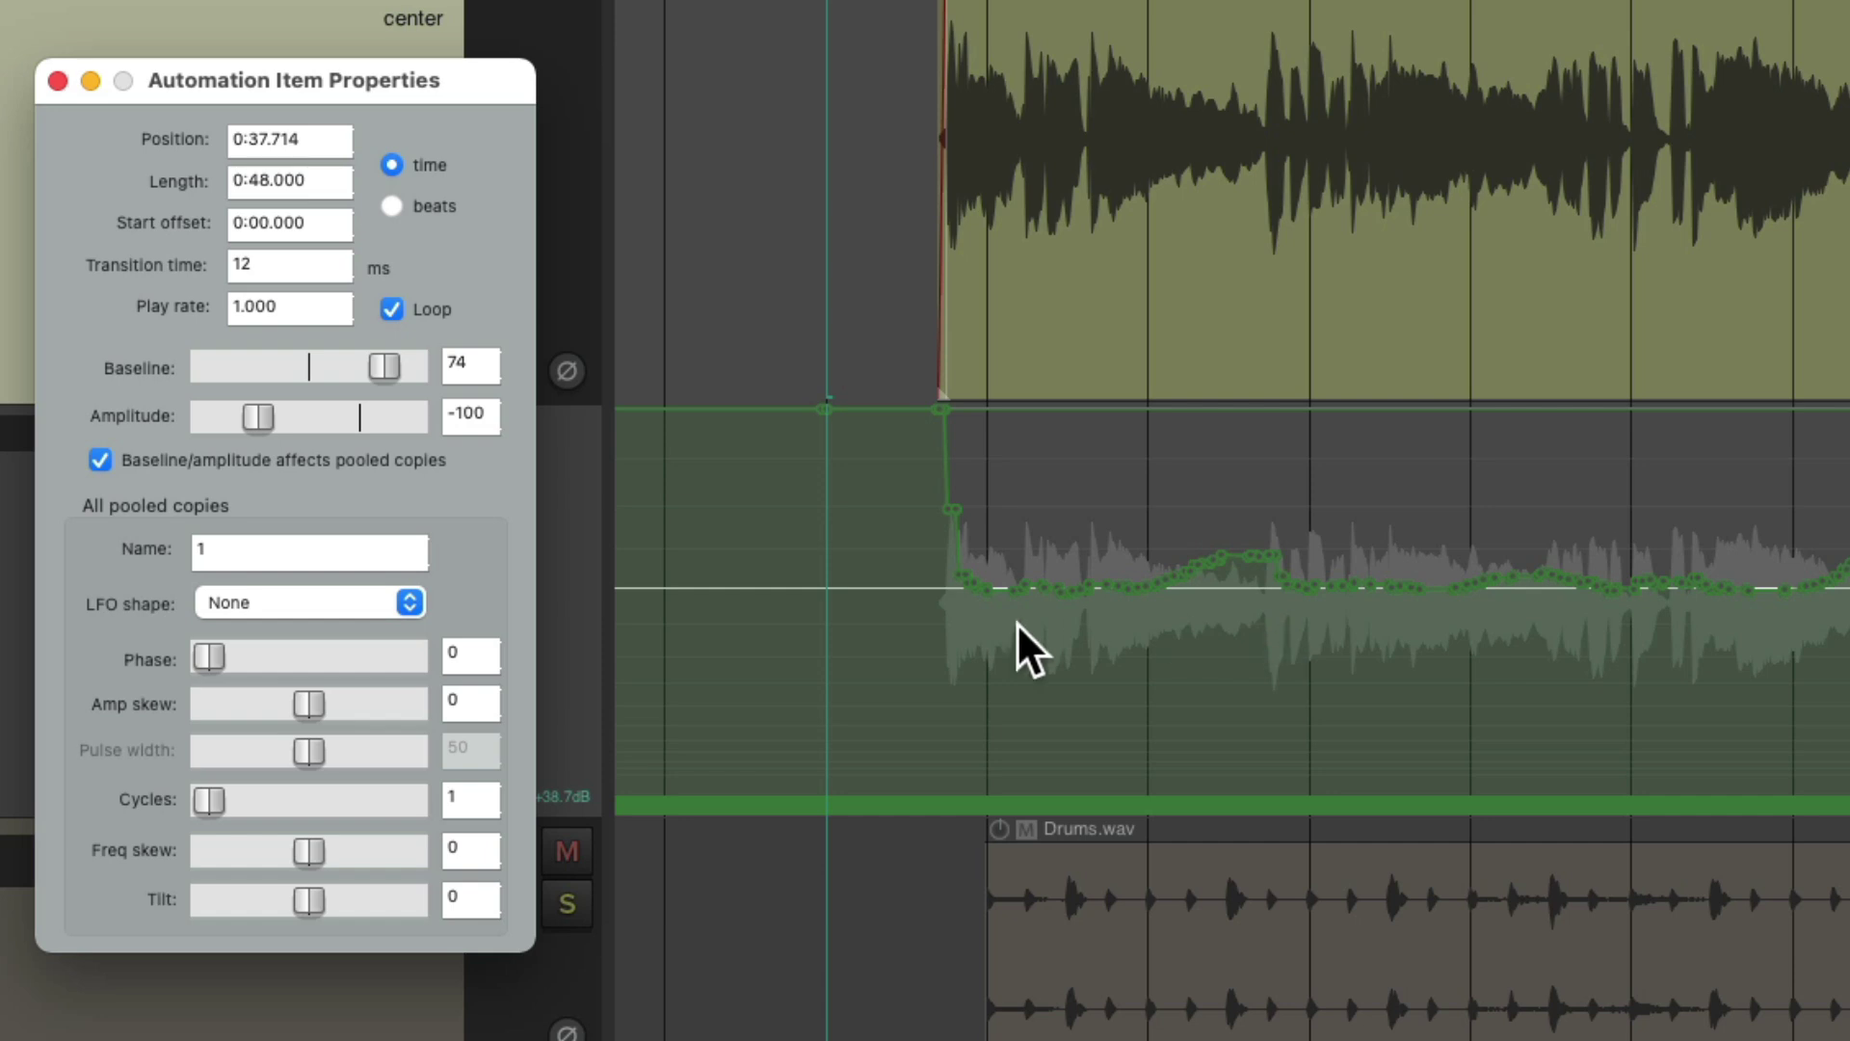
Step: Reshape the envelope so it drops sharply just before the vocal starts
{"action": "scroll", "coordinate": [909, 673], "scroll_direction": "up", "scroll_amount": 5}
{"action": "scroll", "coordinate": [1031, 655], "scroll_direction": "left", "scroll_amount": 3}
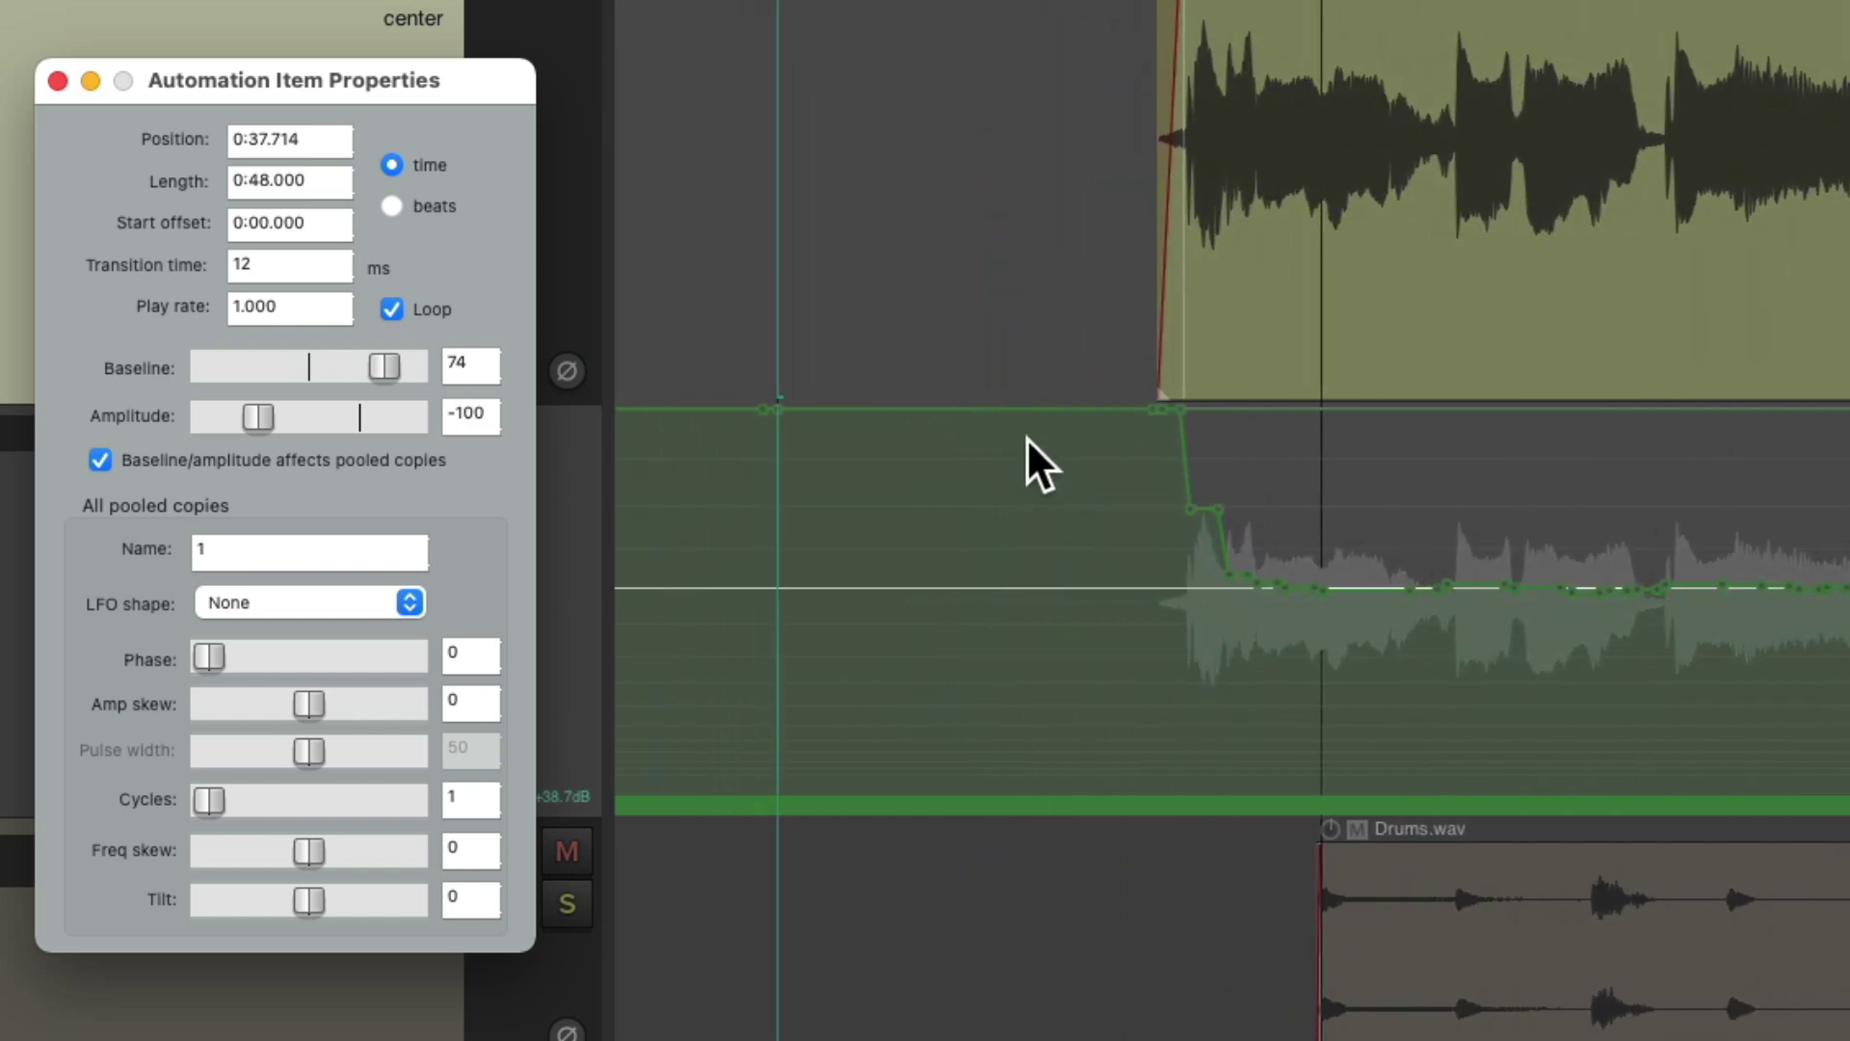
{"action": "left_click_drag", "start_coordinate": [1286, 584], "coordinate": [973, 586]}
{"action": "left_click", "coordinate": [1140, 597]}
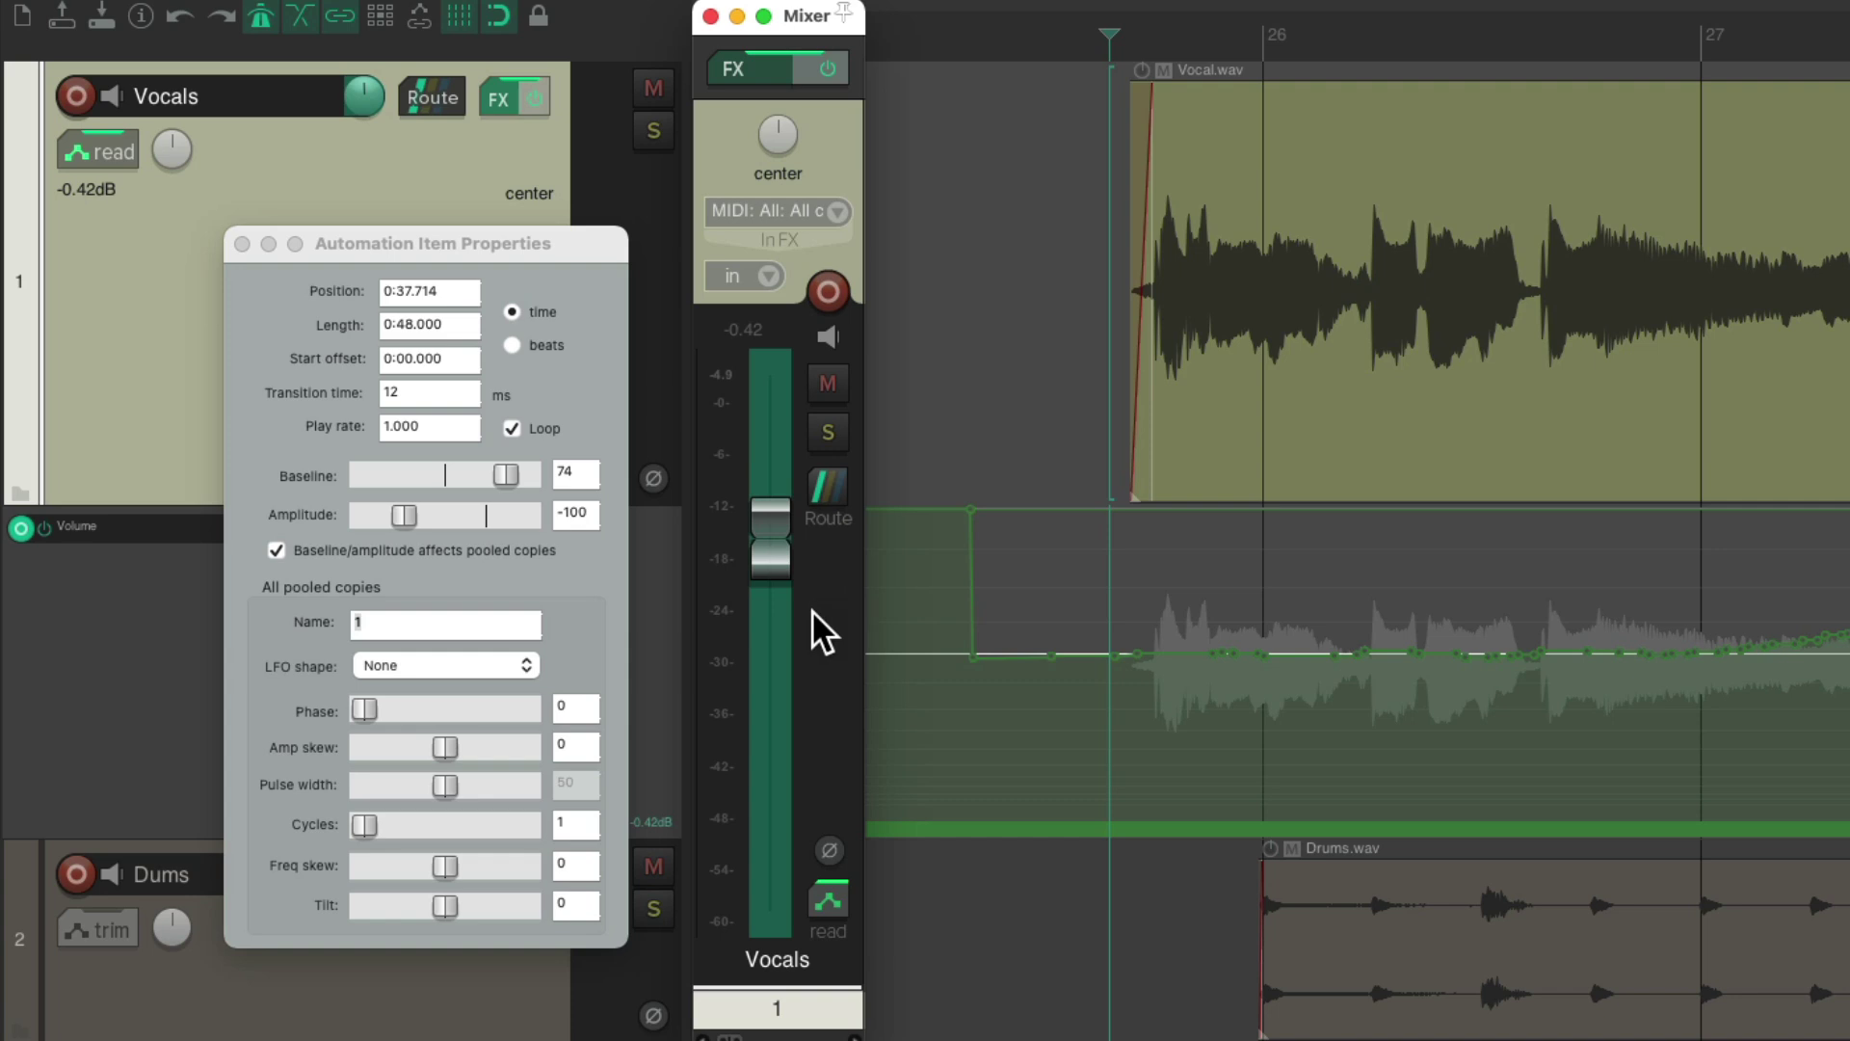
{"action": "key", "text": "space"}
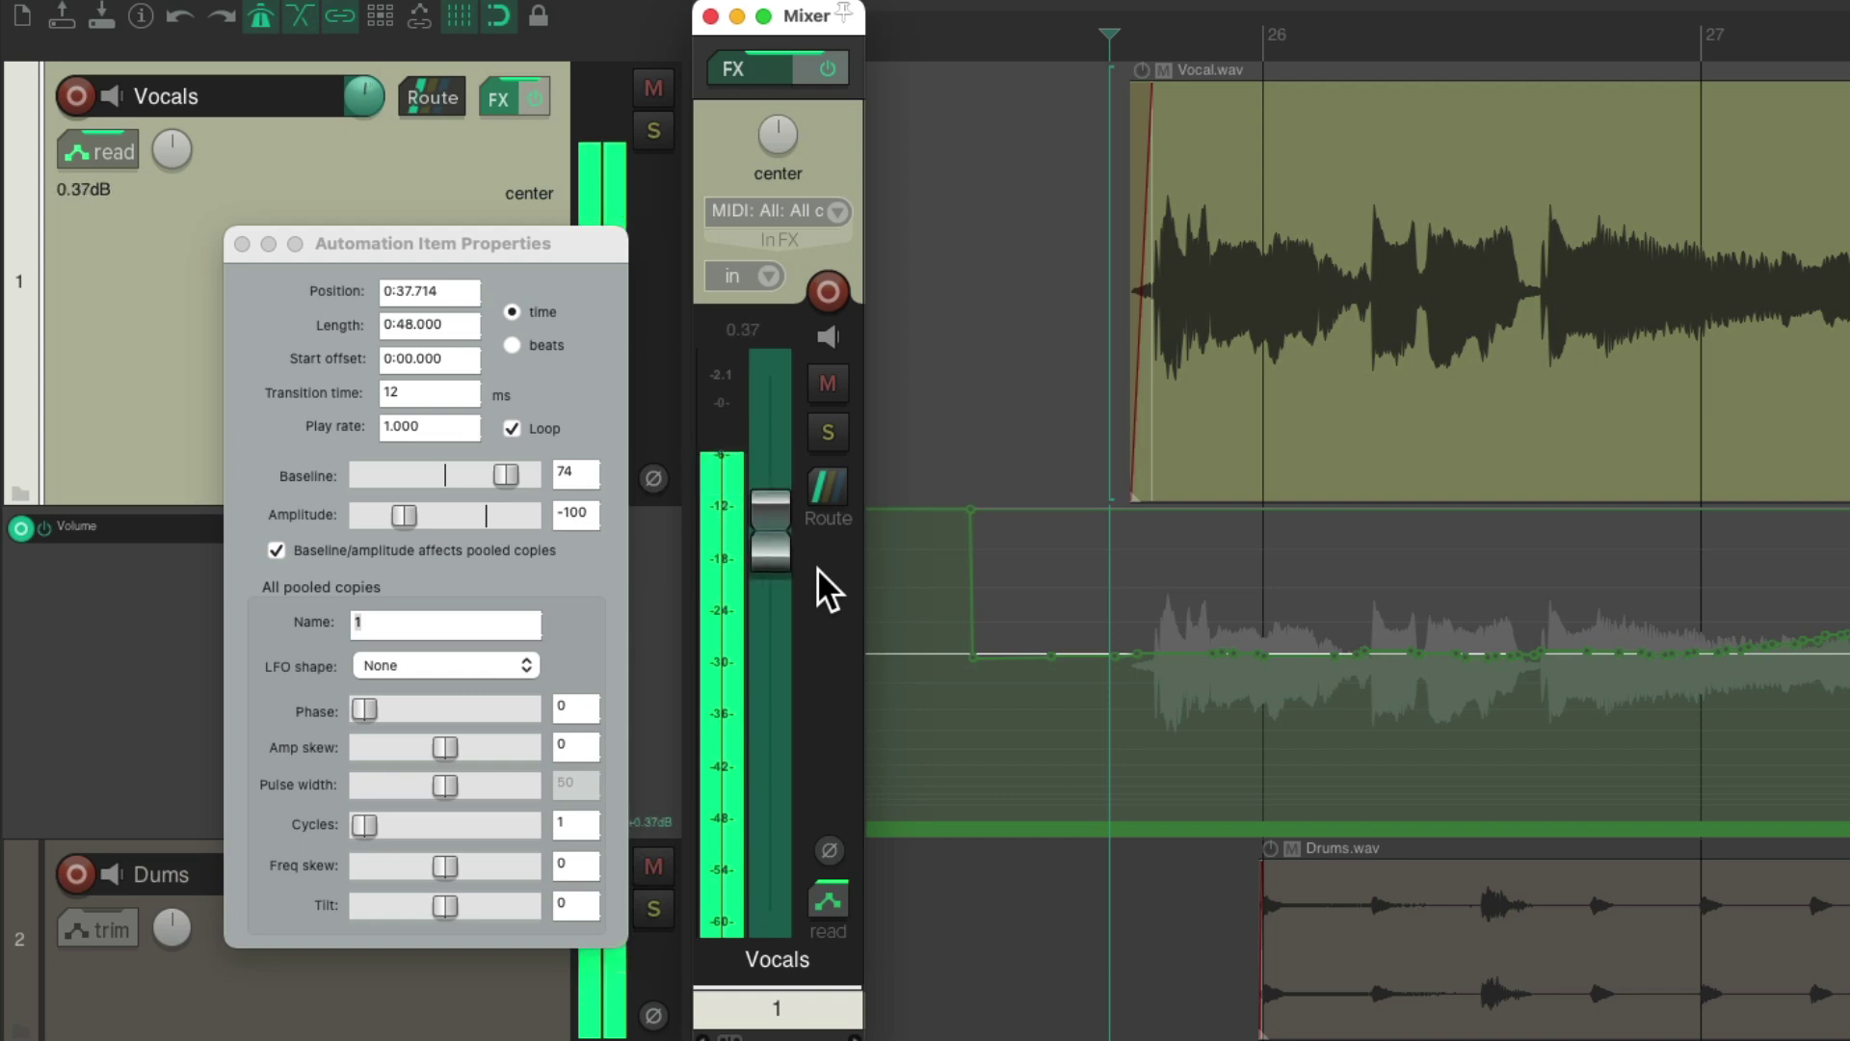
{"action": "key", "text": "space"}
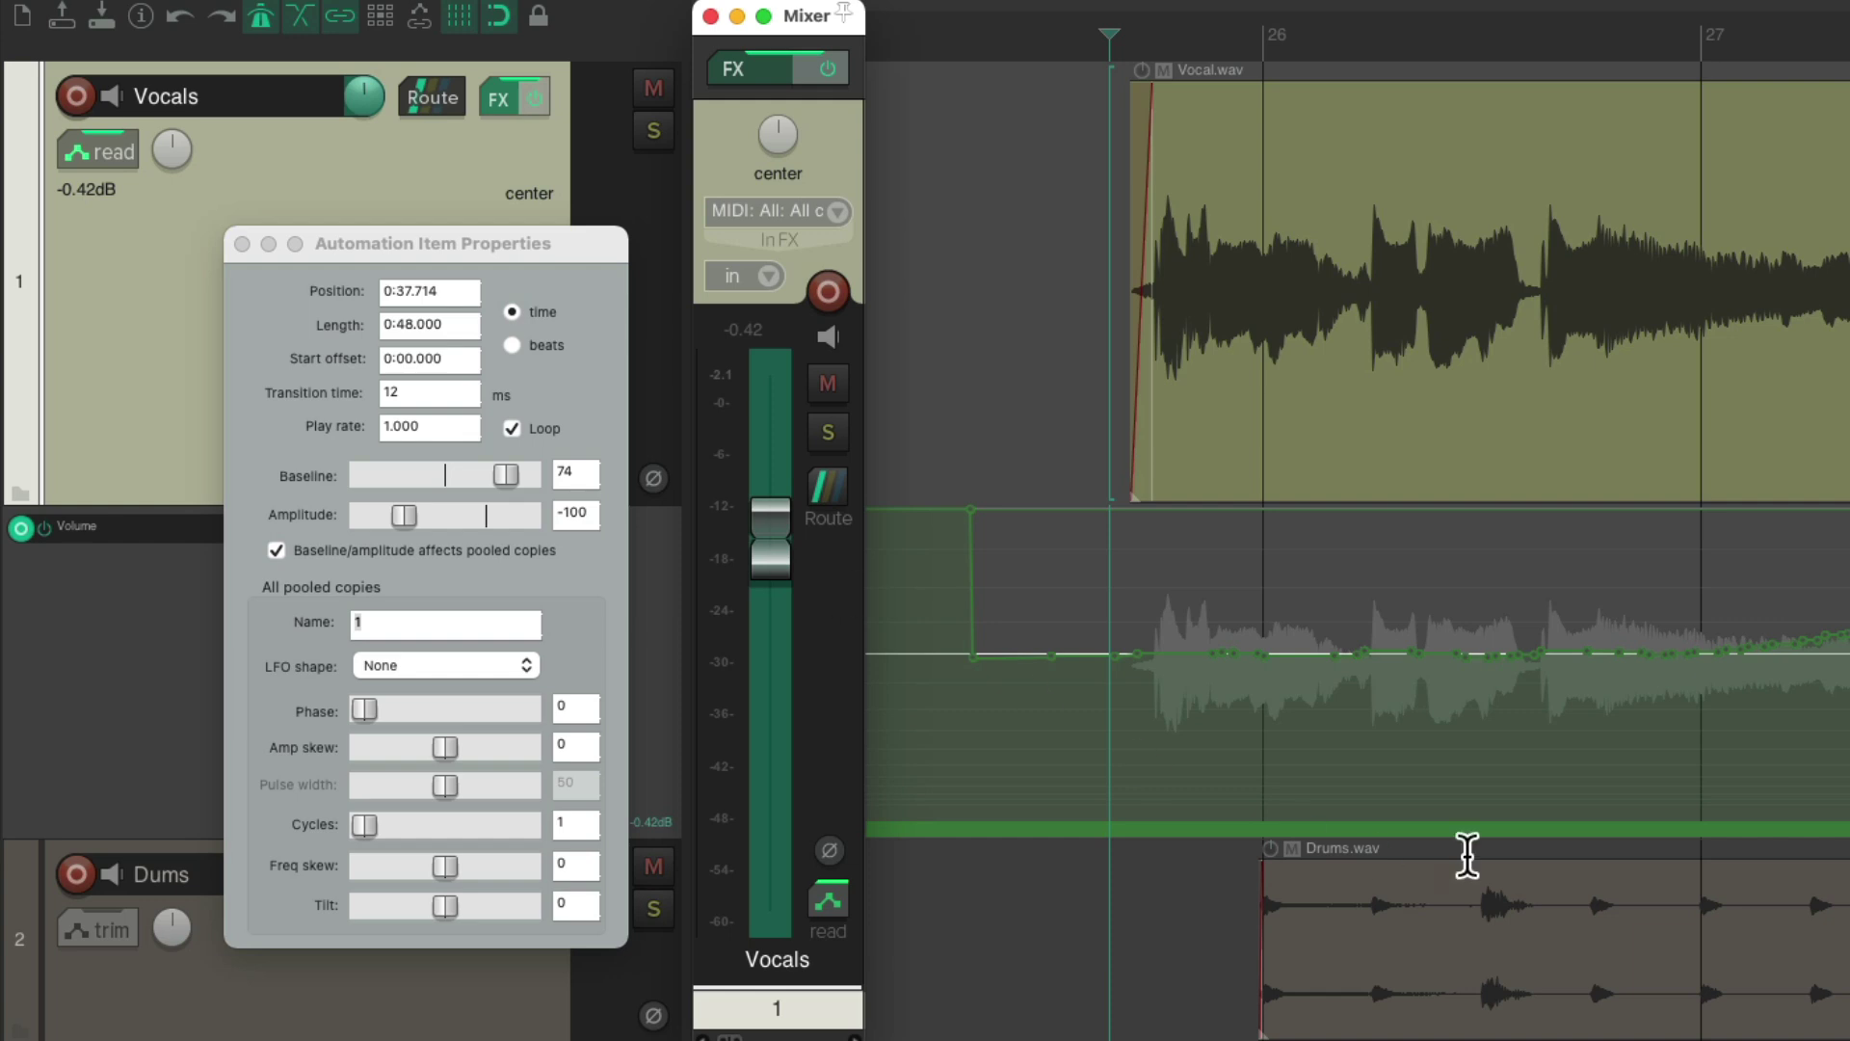
{"action": "scroll", "coordinate": [1459, 756], "scroll_direction": "up", "scroll_amount": 2}
{"action": "scroll", "coordinate": [1114, 751], "scroll_direction": "up", "scroll_amount": 5}
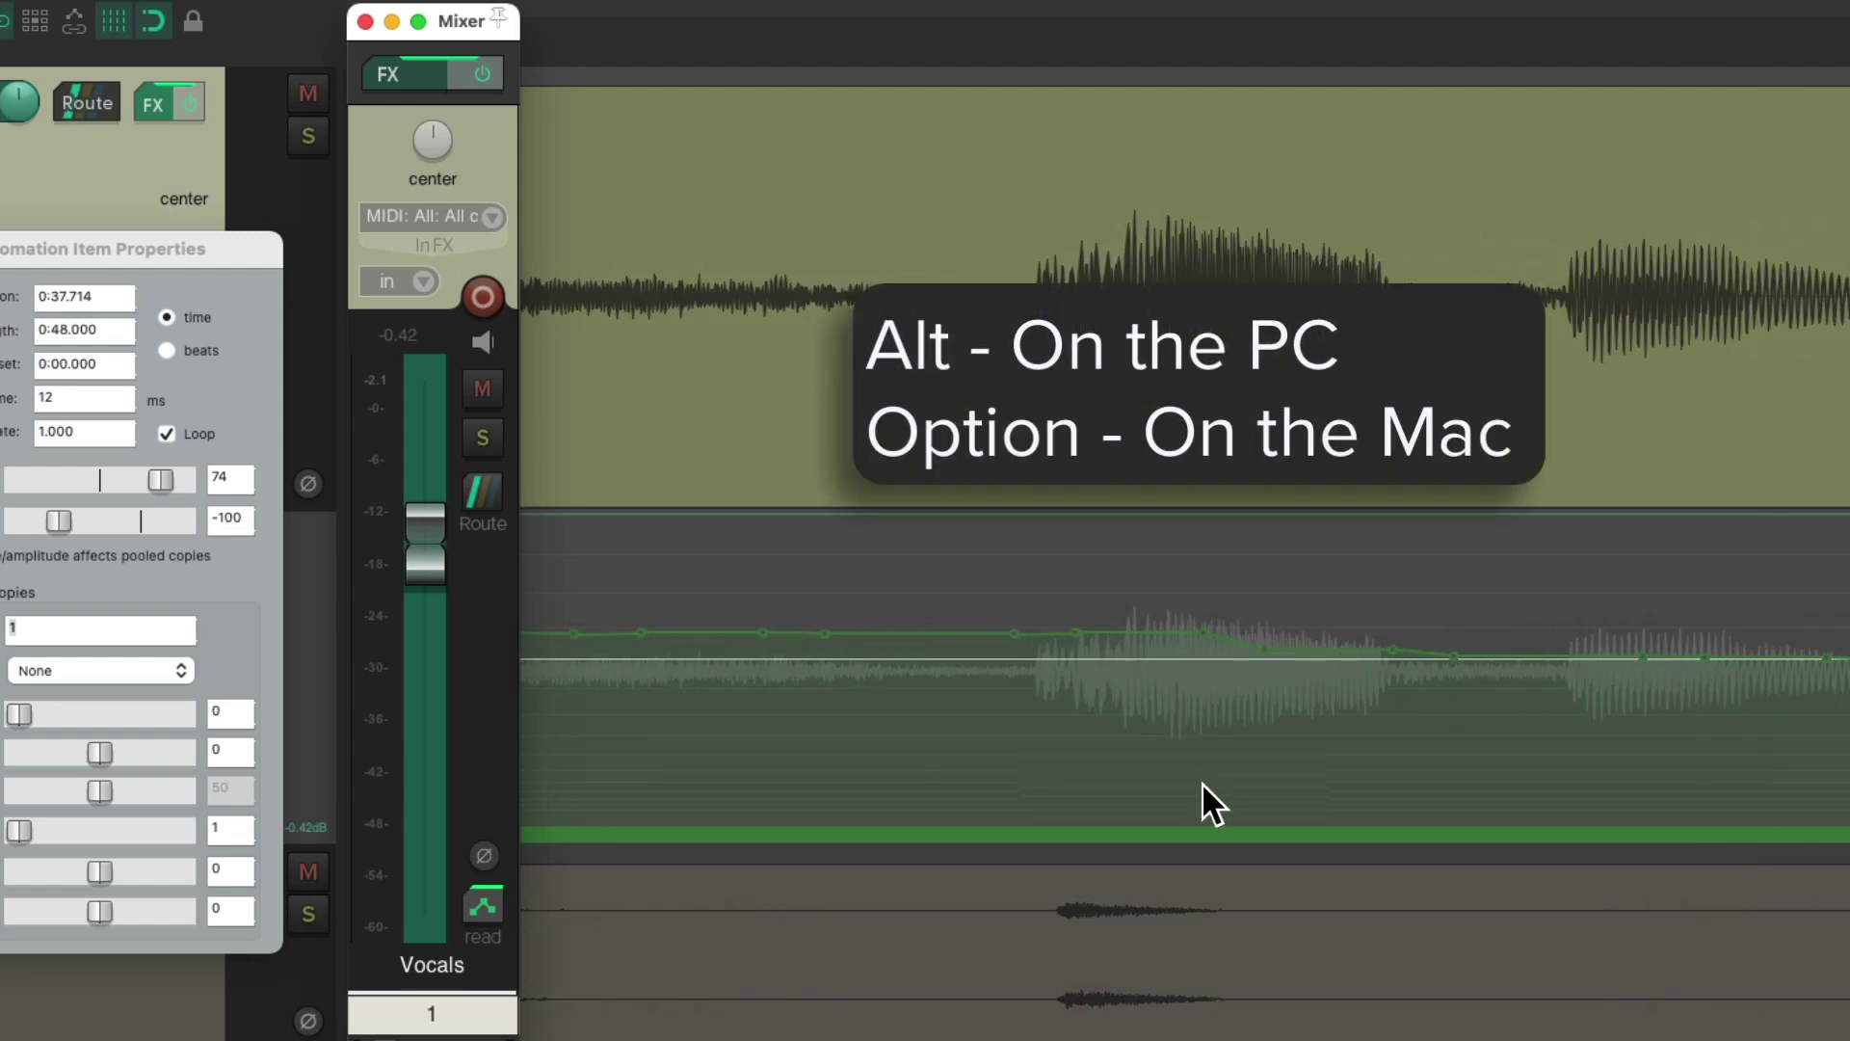
Step: Shift the volume automation item earlier to start at 0:37.512 and play it back to check
{"action": "left_click_drag", "start_coordinate": [1285, 828], "coordinate": [870, 832]}
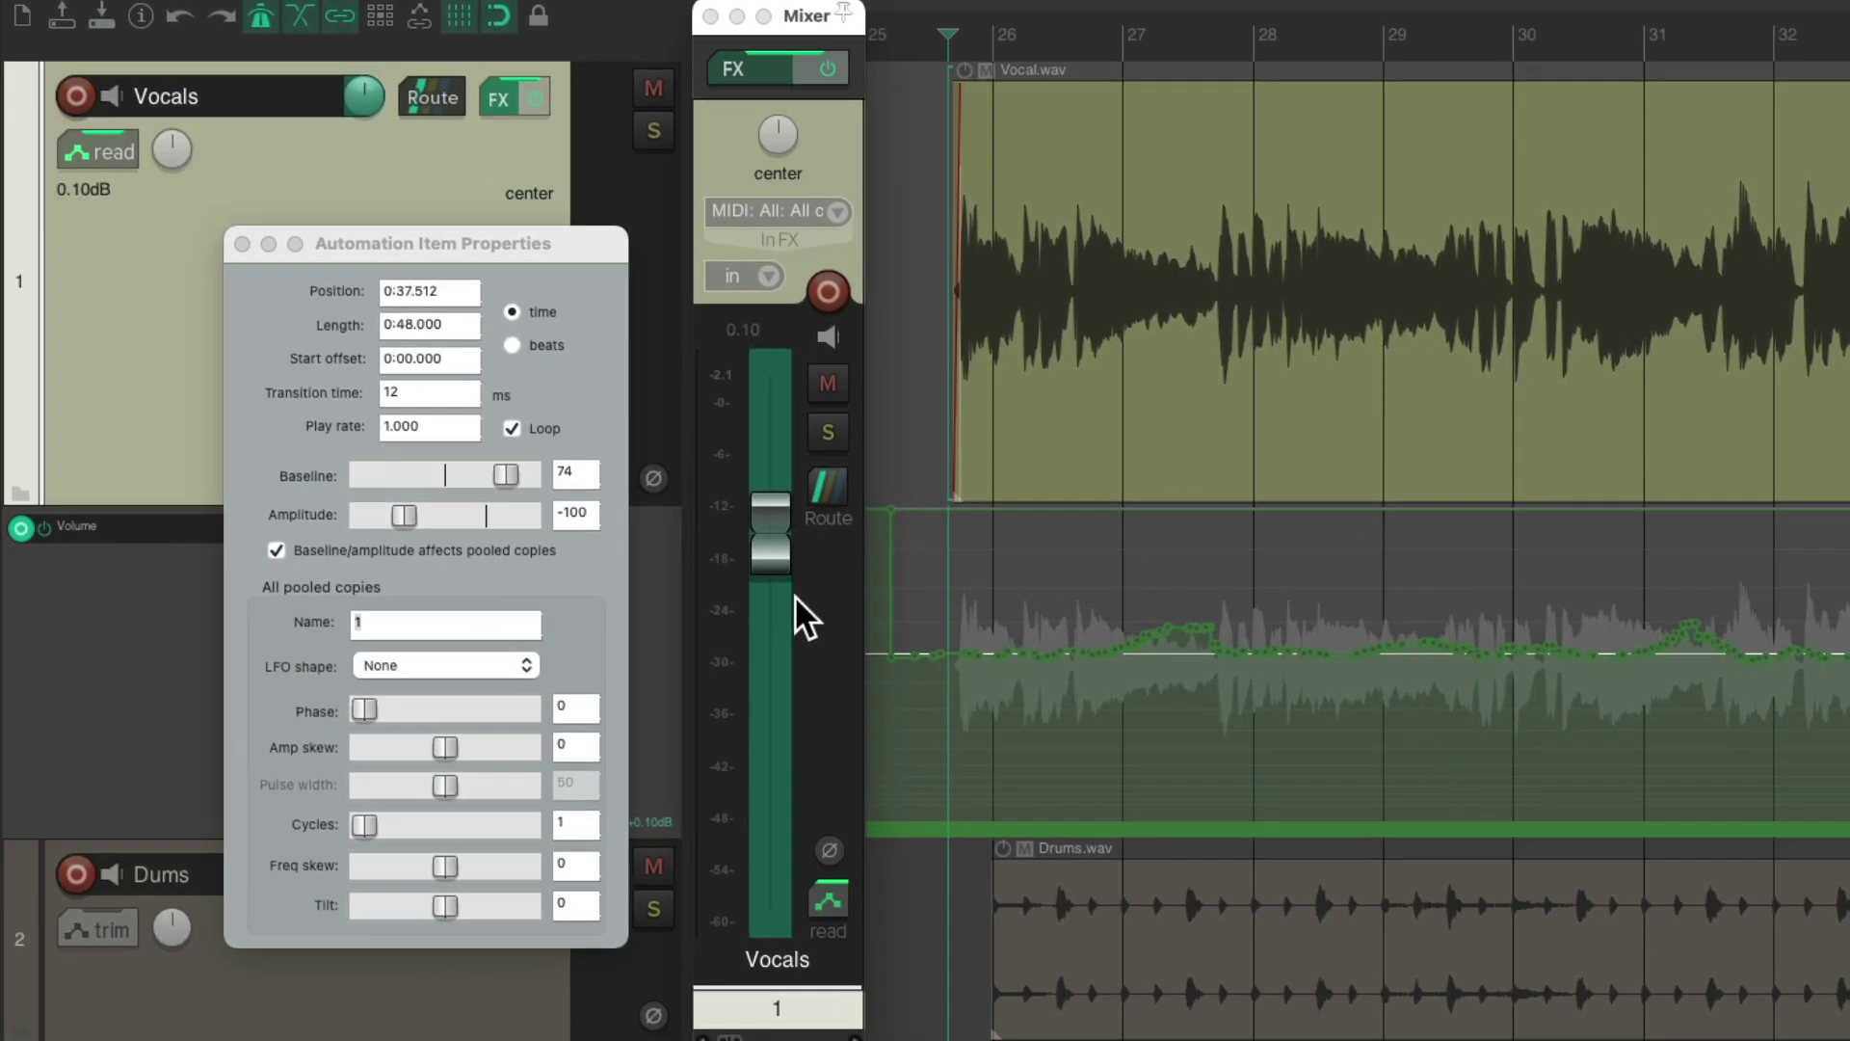
{"action": "key", "text": "space"}
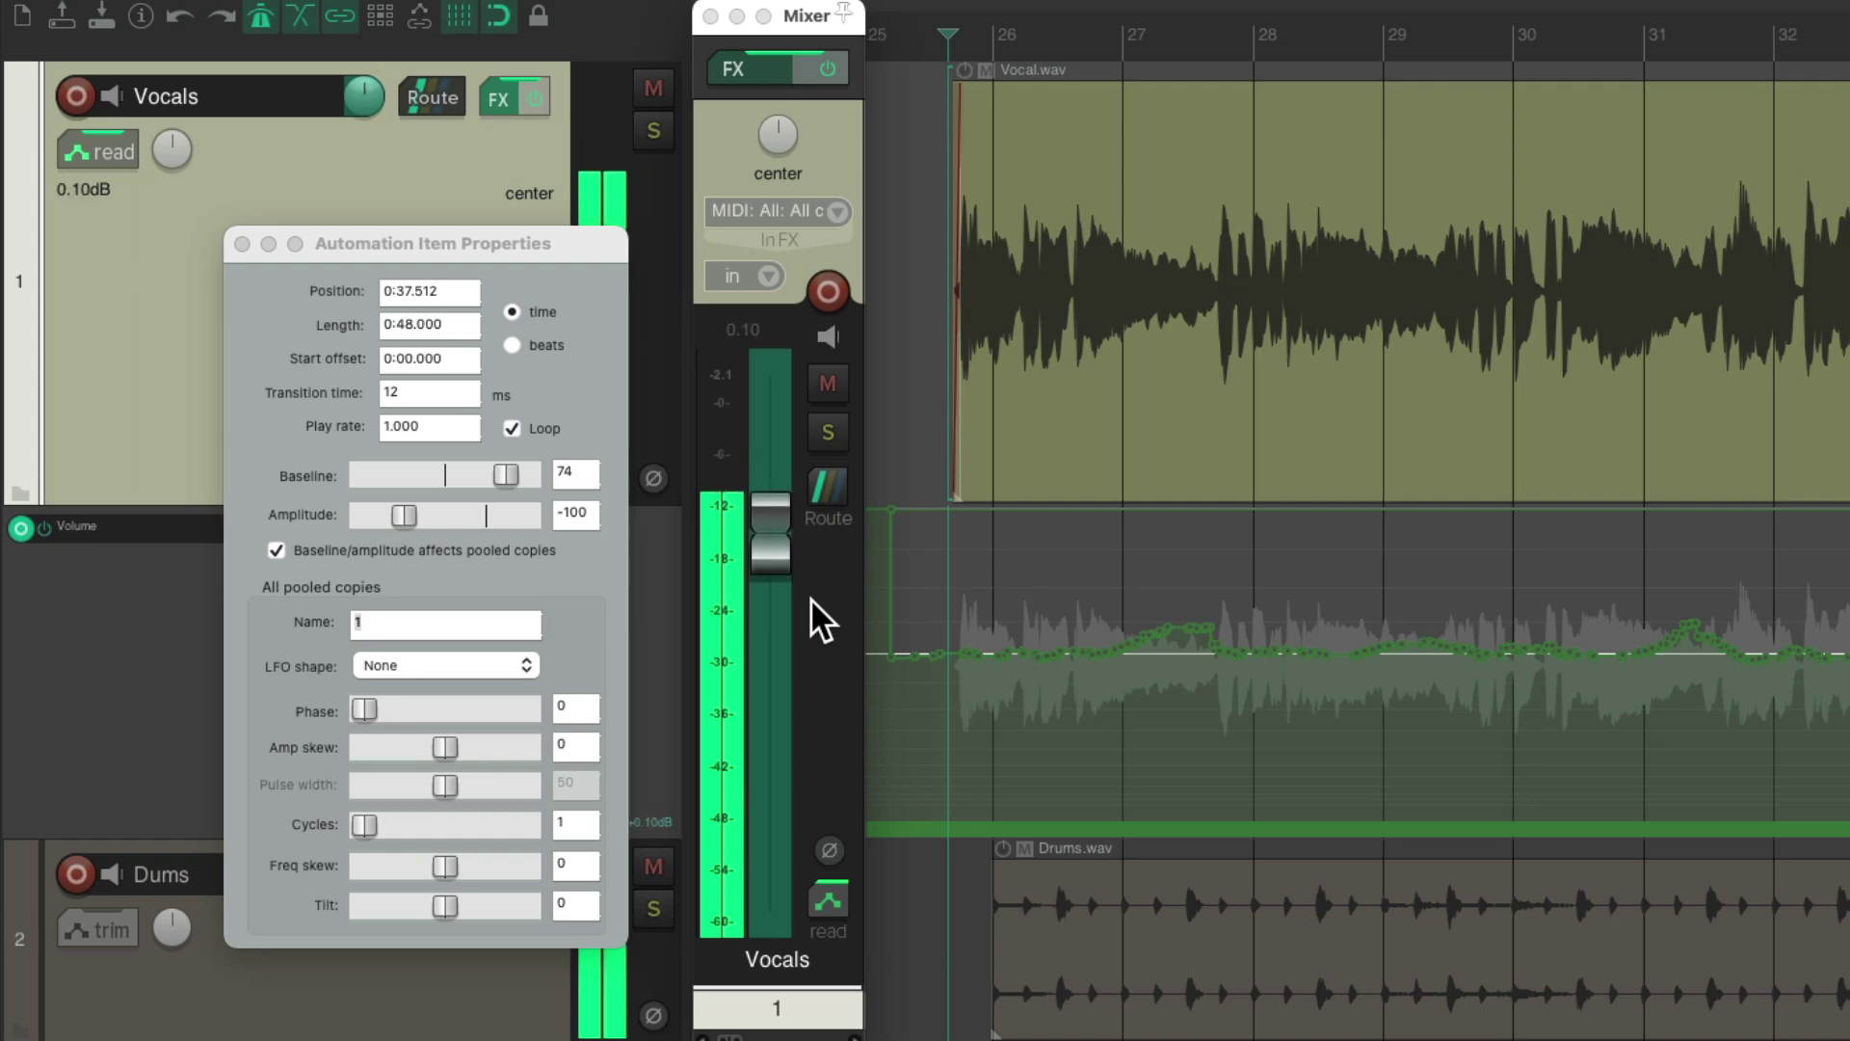
{"action": "key", "text": "space"}
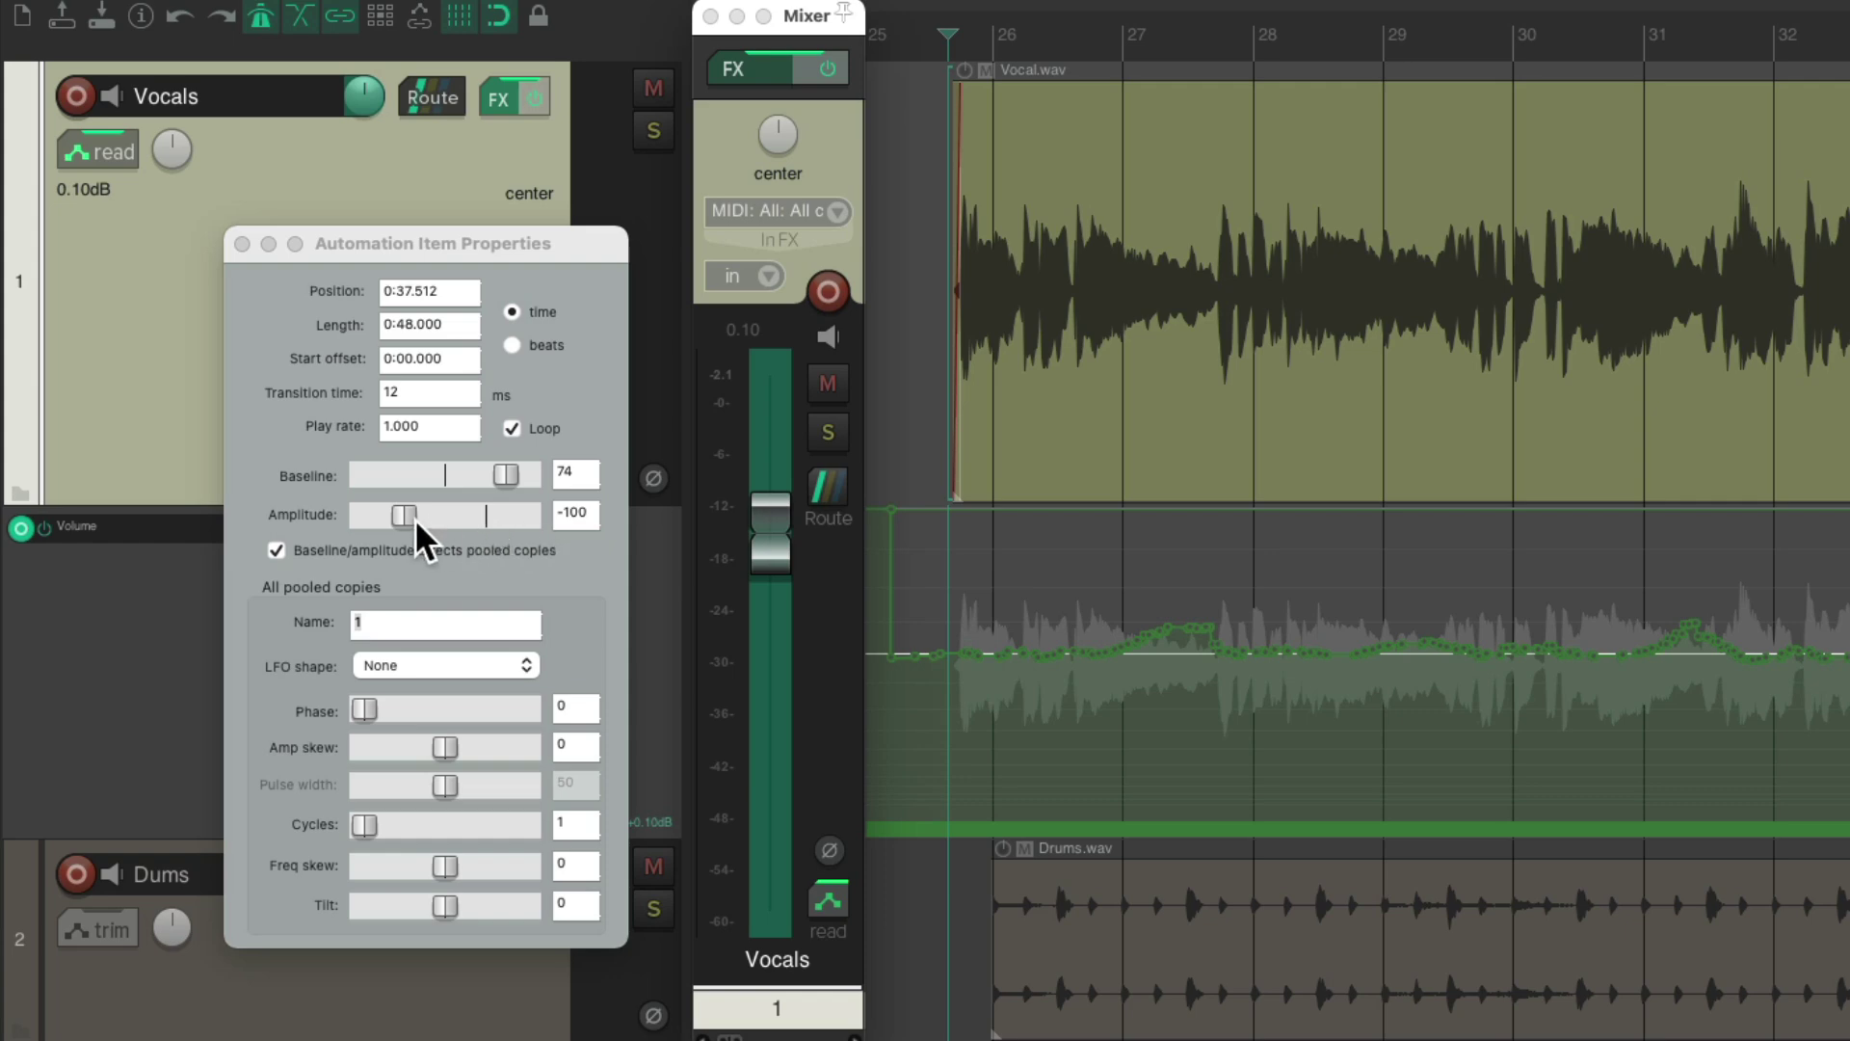
Step: Set the inverted Vocals automation item to amplitude -50 and baseline about 41, then play it back
{"action": "left_click_drag", "start_coordinate": [407, 519], "coordinate": [430, 519]}
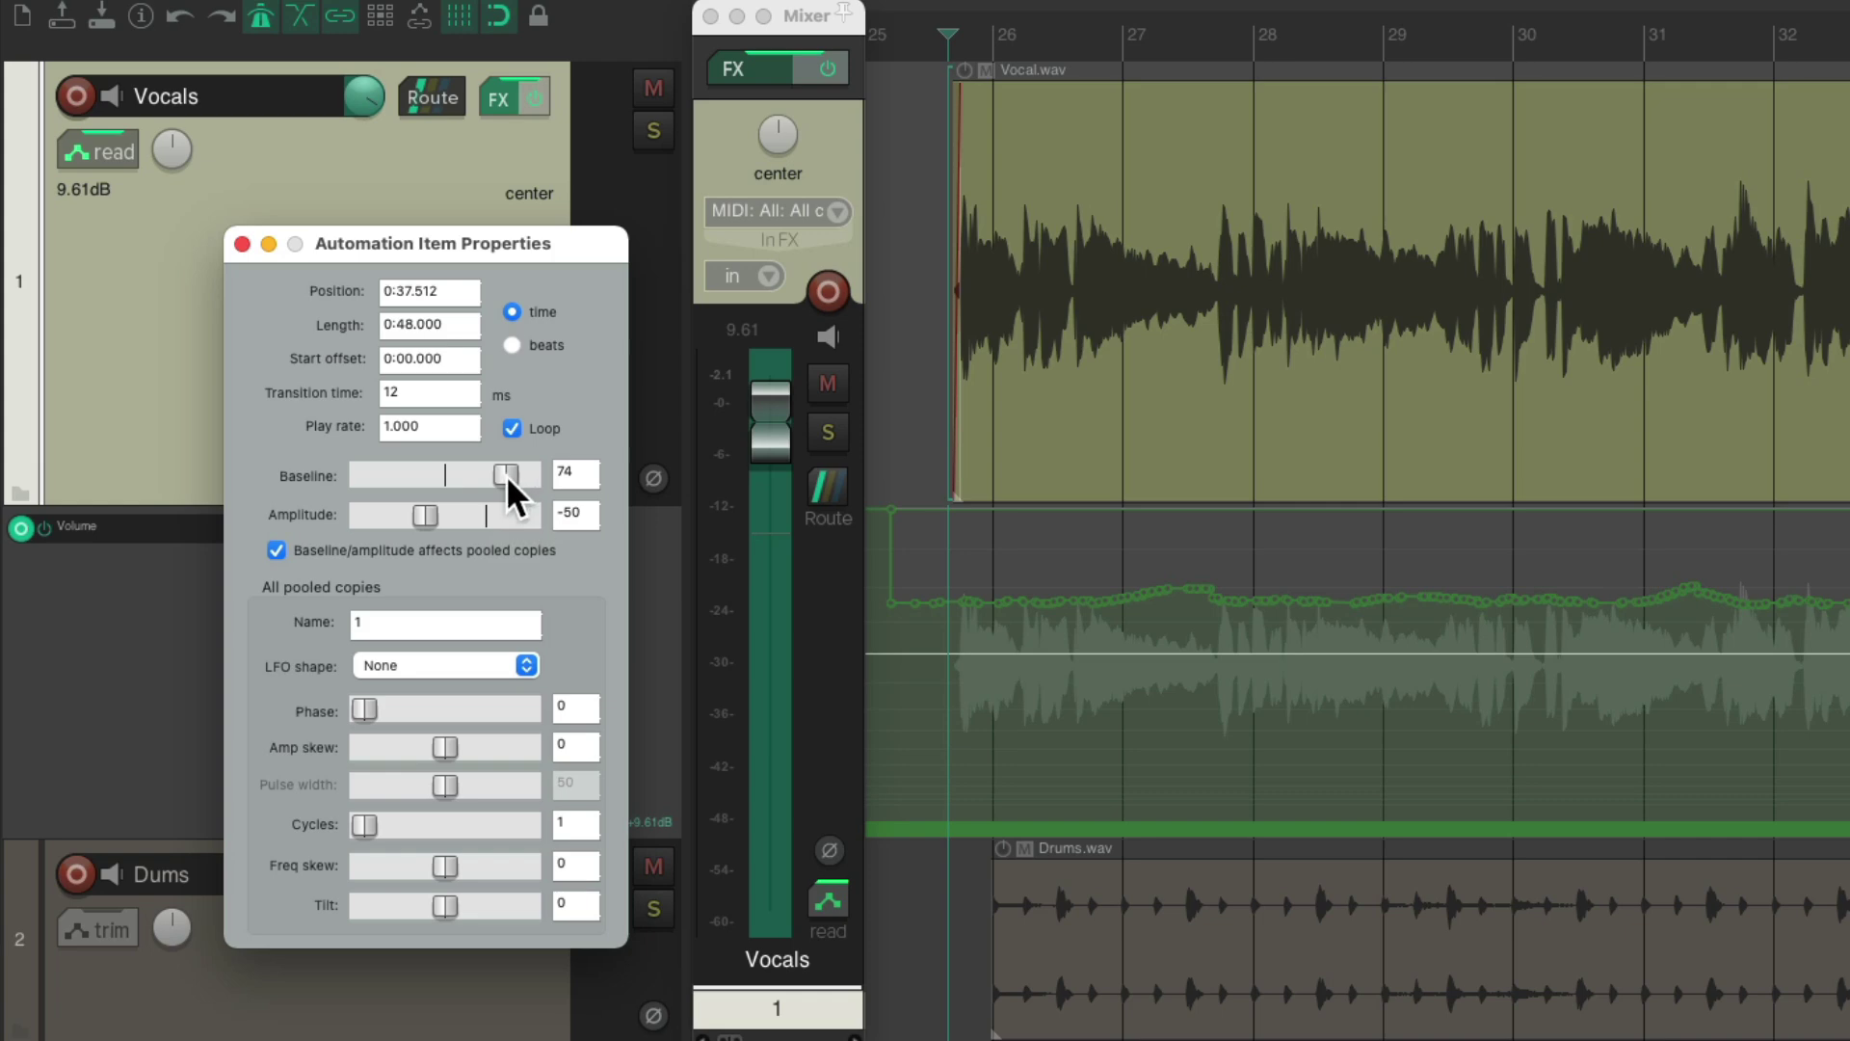
{"action": "left_click_drag", "start_coordinate": [506, 474], "coordinate": [478, 477]}
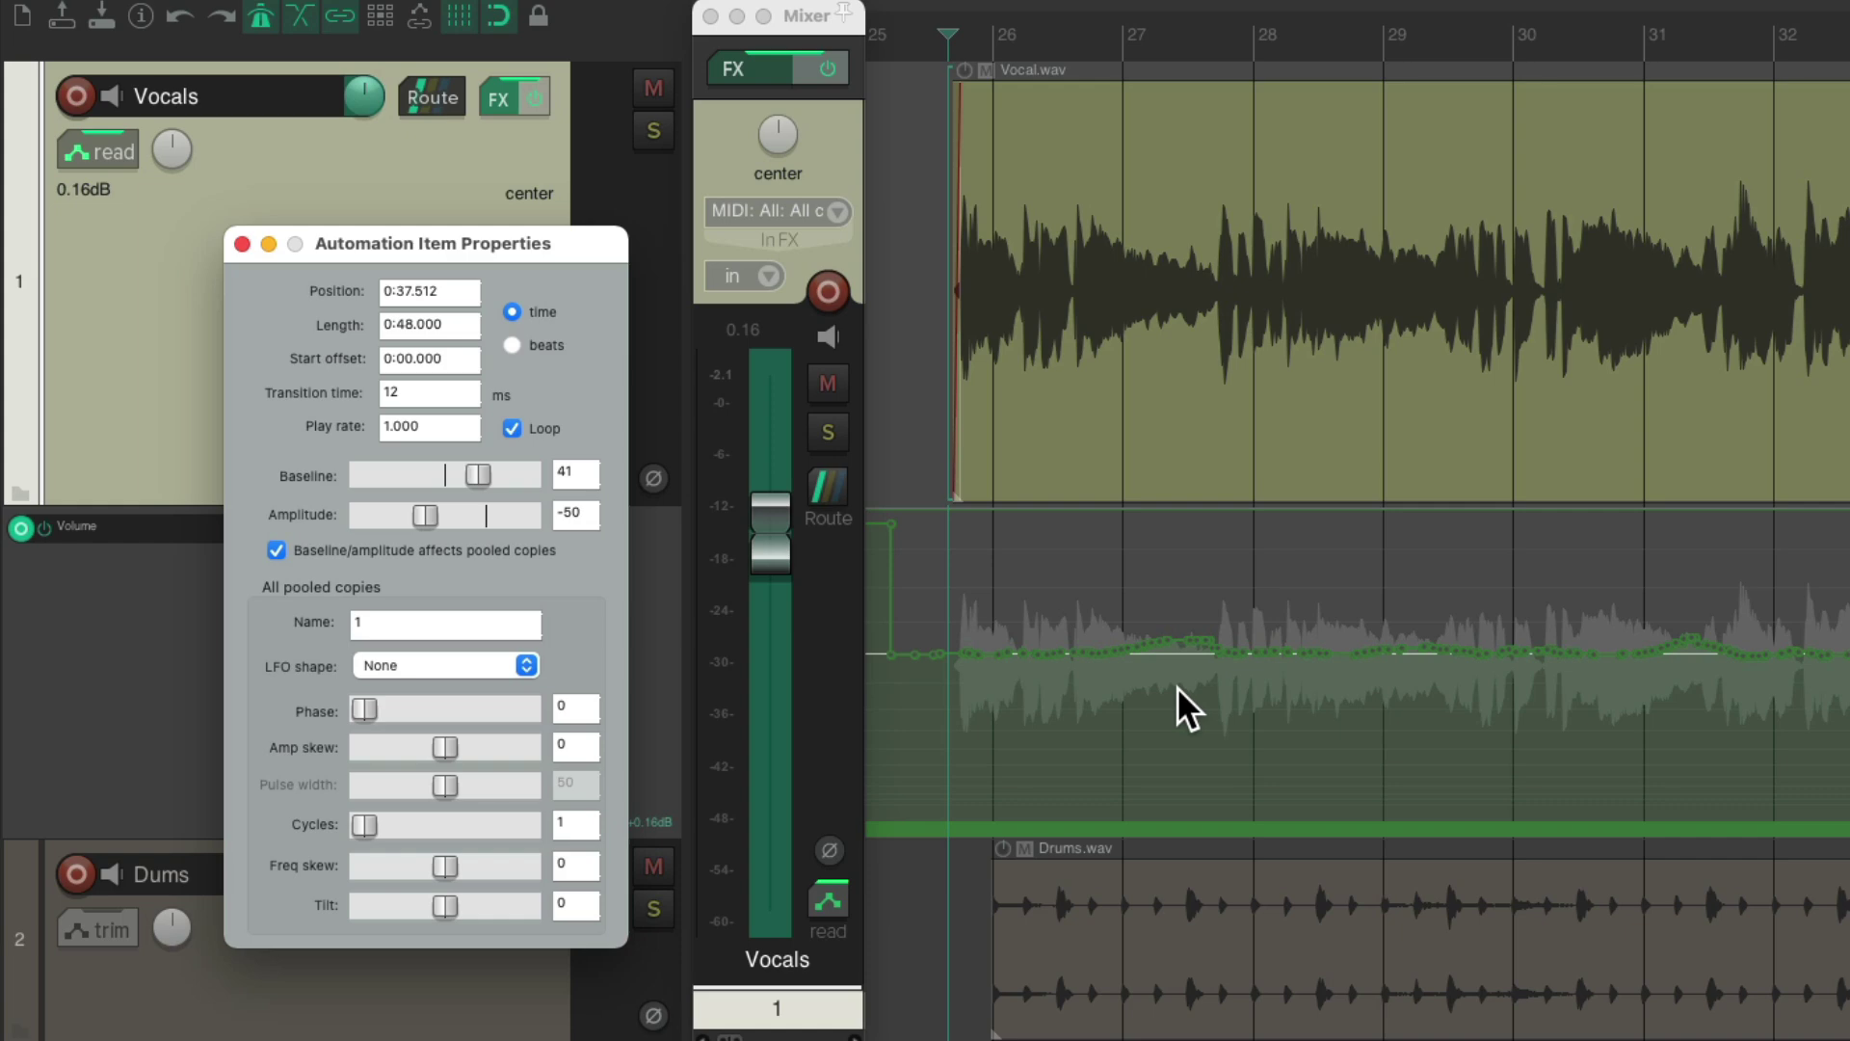
{"action": "key", "text": "space"}
Step: Ease the inversion further to amplitude -25 and lower the baseline to about 26
{"action": "left_click_drag", "start_coordinate": [424, 520], "coordinate": [433, 523]}
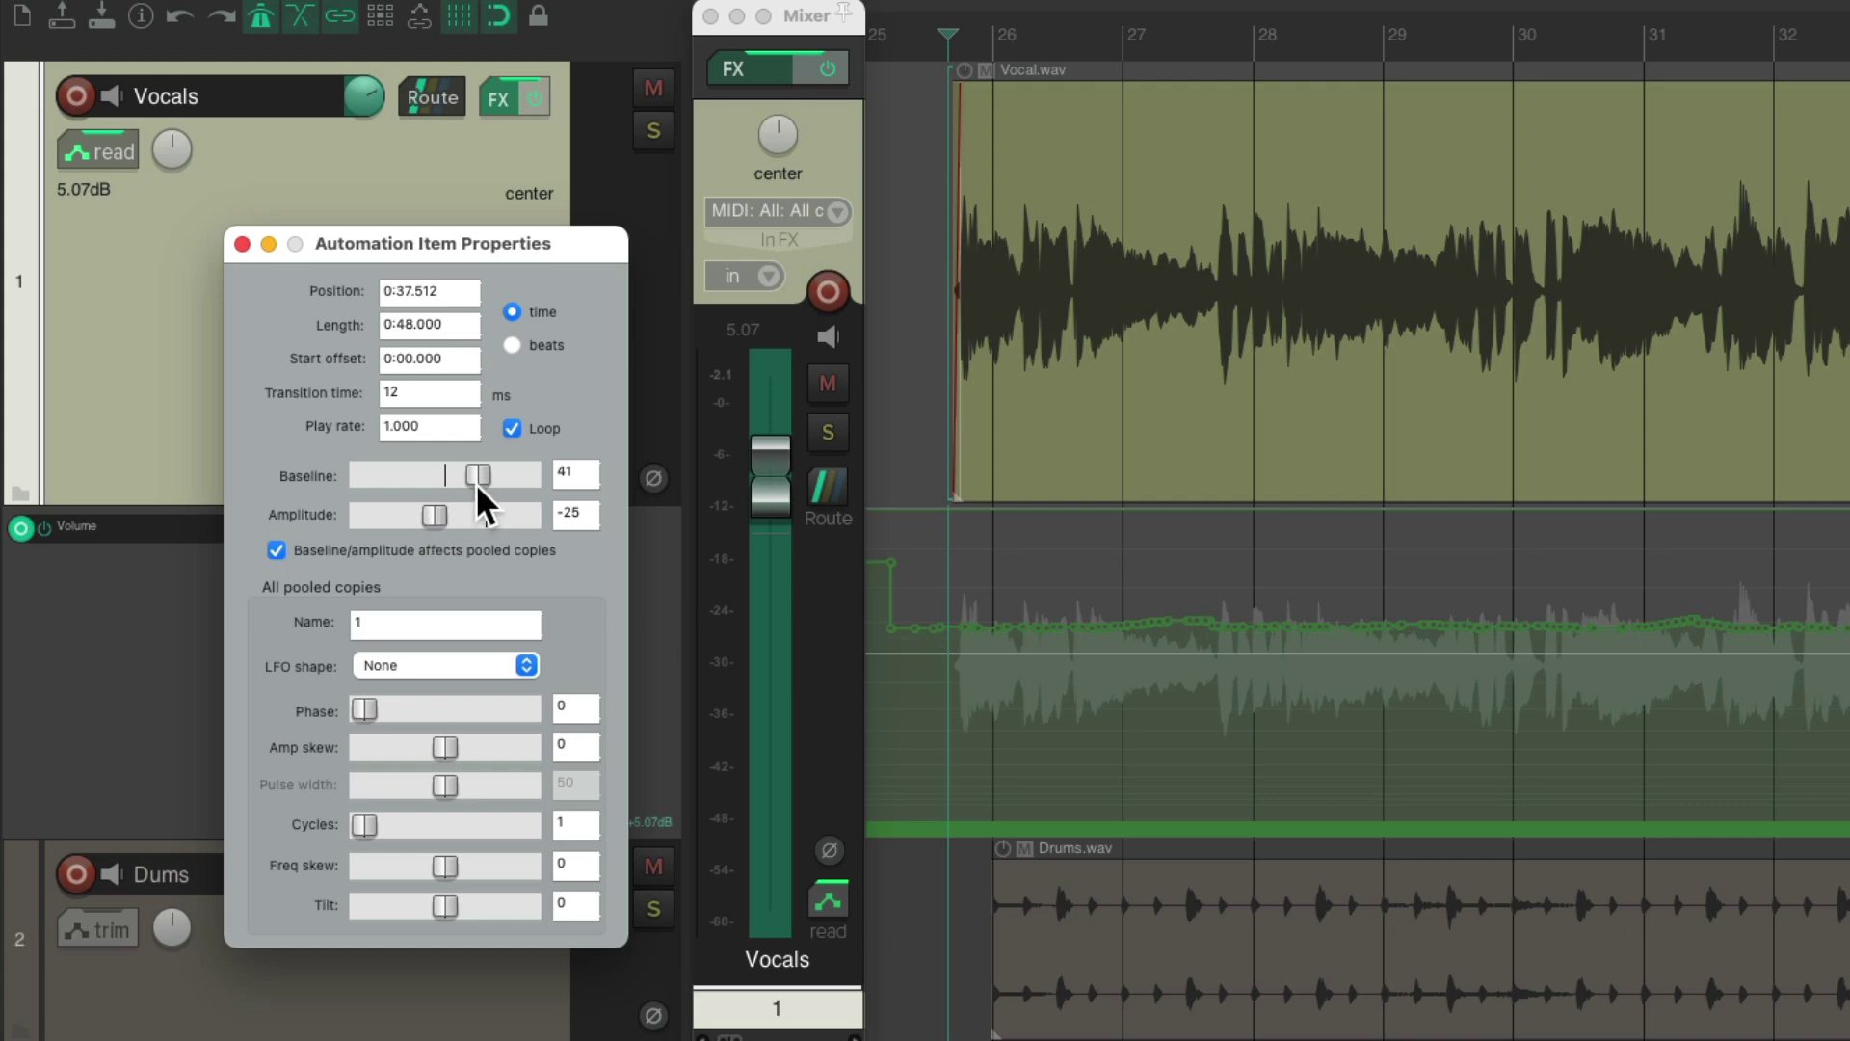
{"action": "left_click_drag", "start_coordinate": [481, 482], "coordinate": [467, 487]}
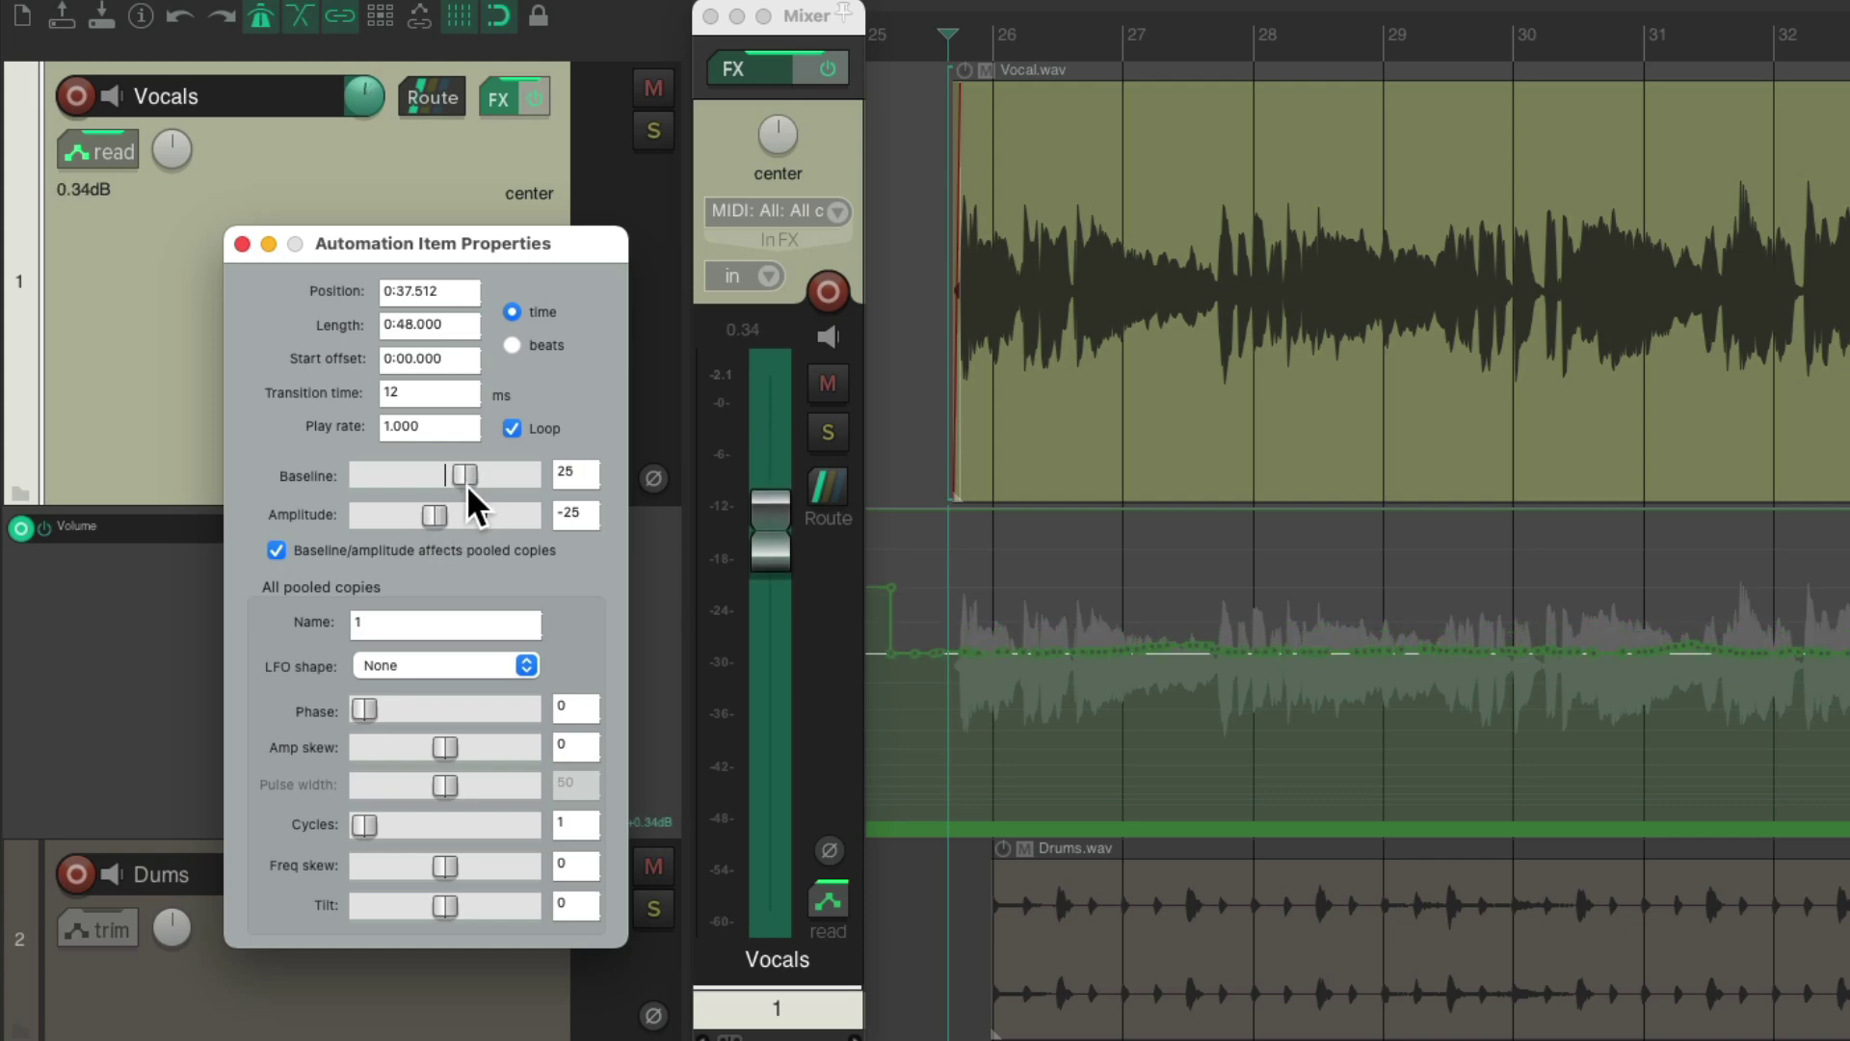
{"action": "scroll", "coordinate": [923, 766], "scroll_direction": "up", "scroll_amount": 4}
{"action": "key", "text": "space"}
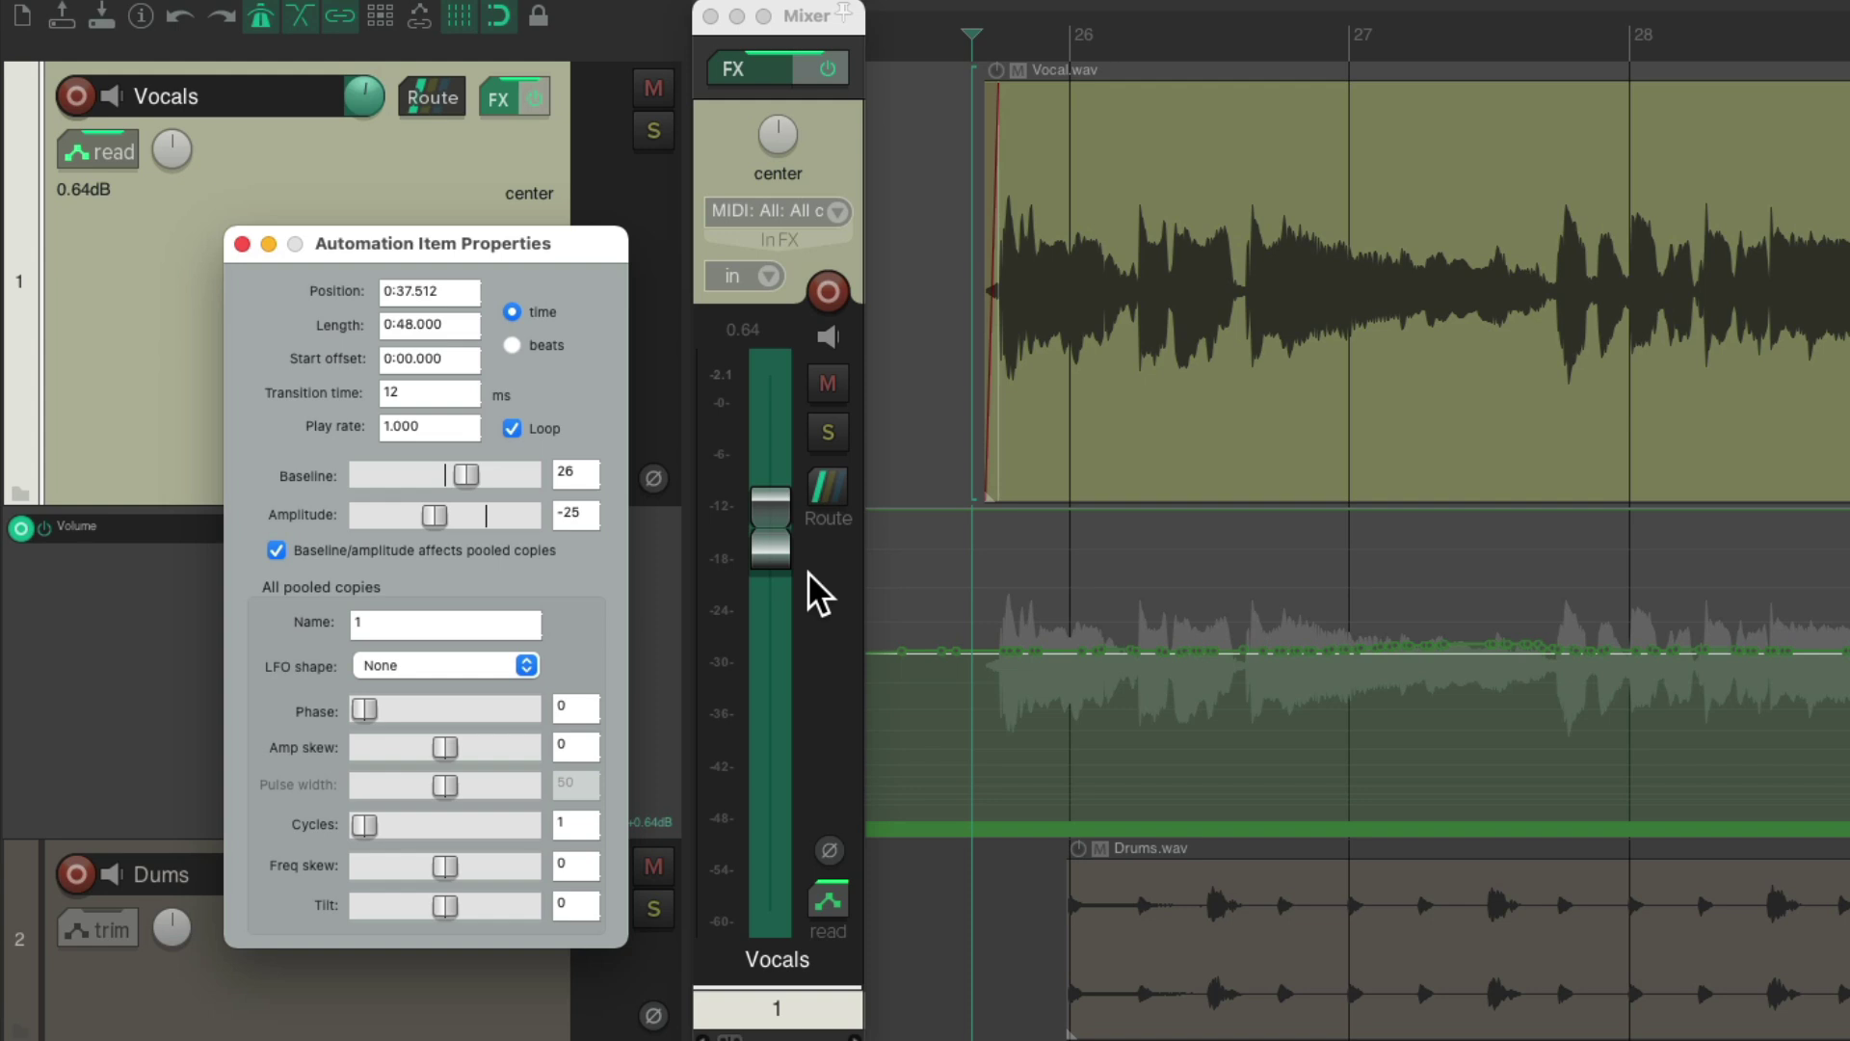
{"action": "scroll", "coordinate": [1637, 715], "scroll_direction": "up", "scroll_amount": 5}
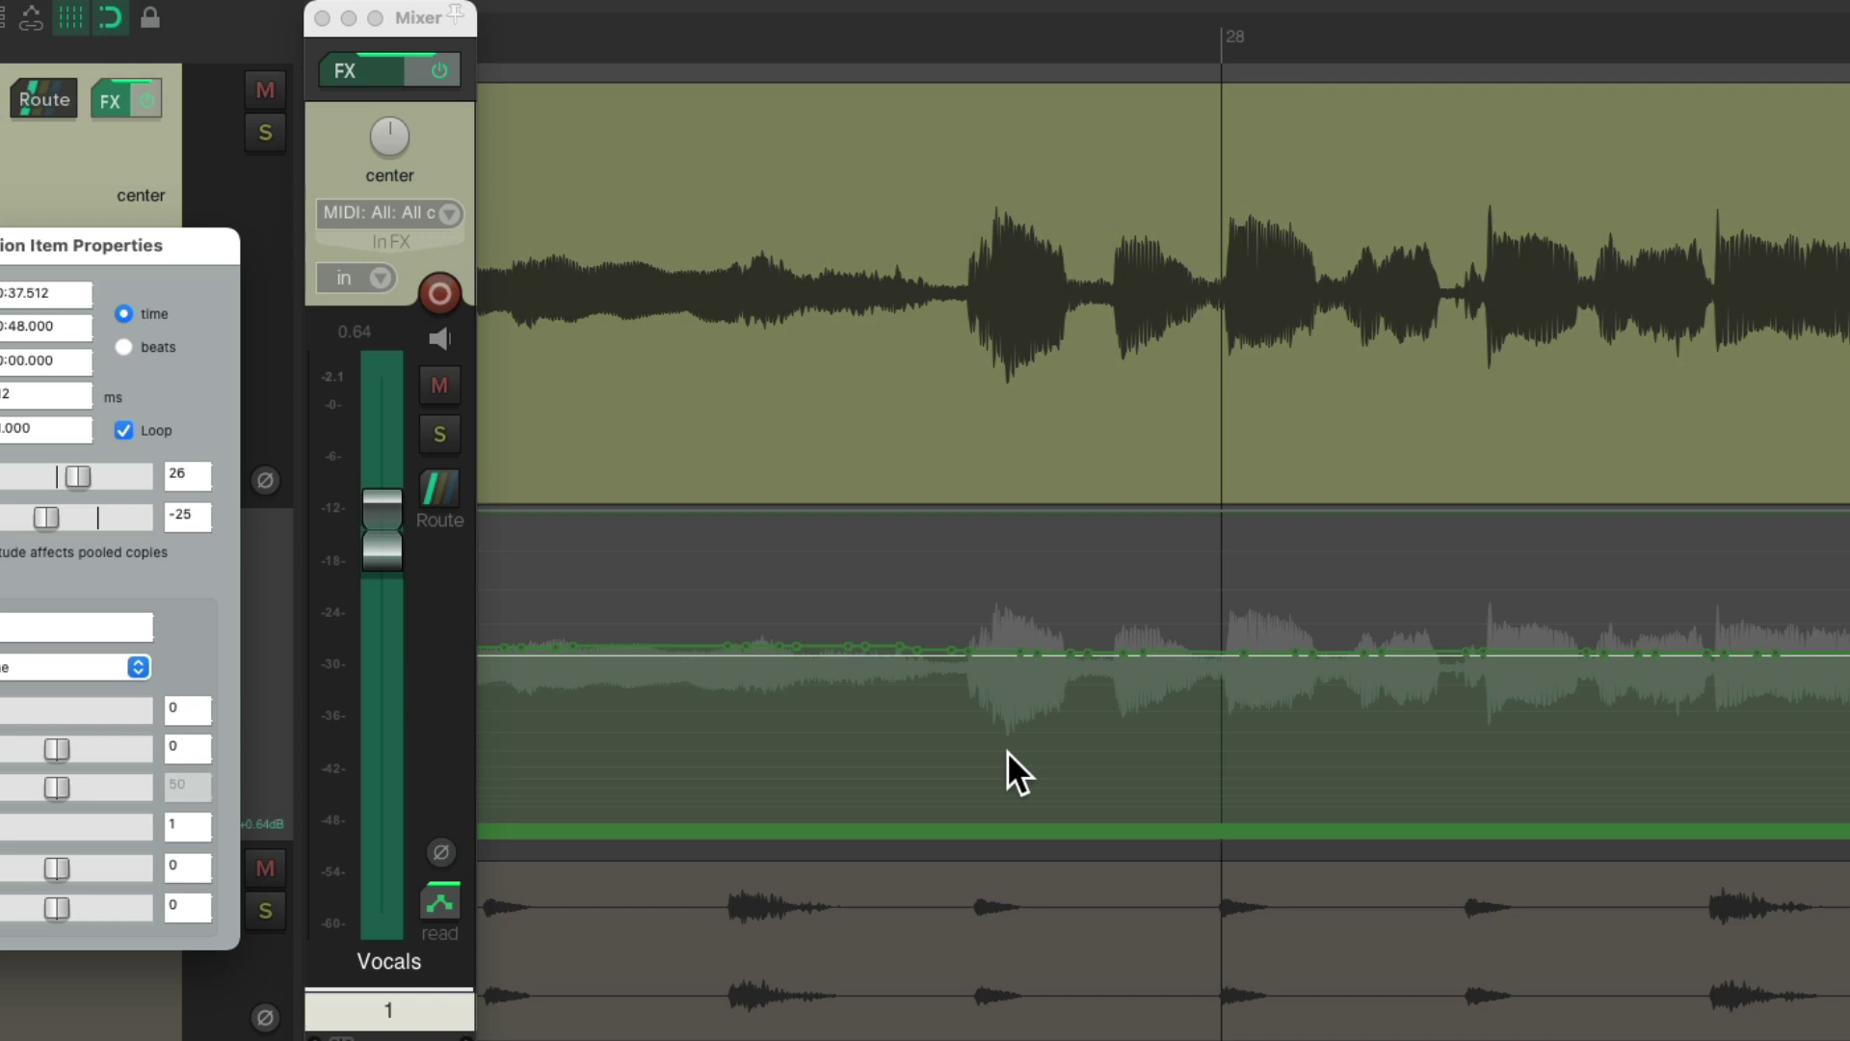
Step: Time-select the Vocals envelope over the loud phrase before bar 28 and play it back
{"action": "key", "text": "space"}
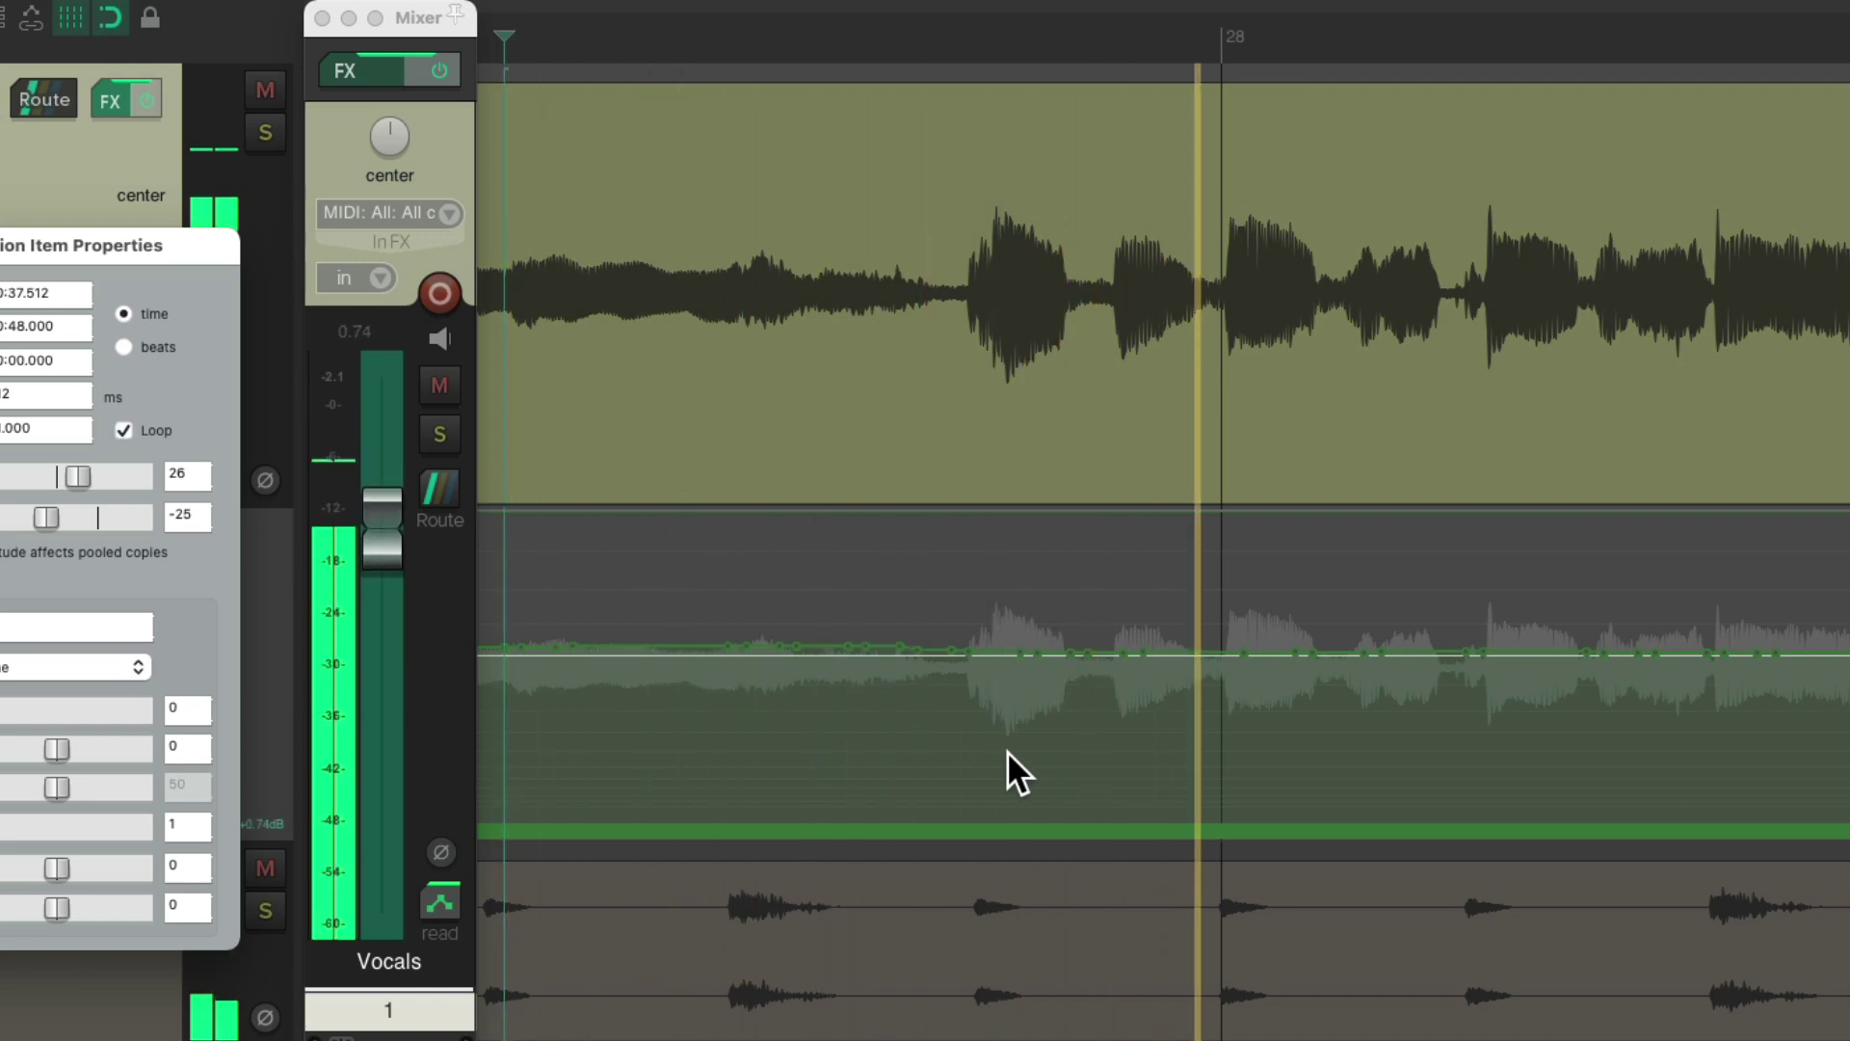
{"action": "key", "text": "space"}
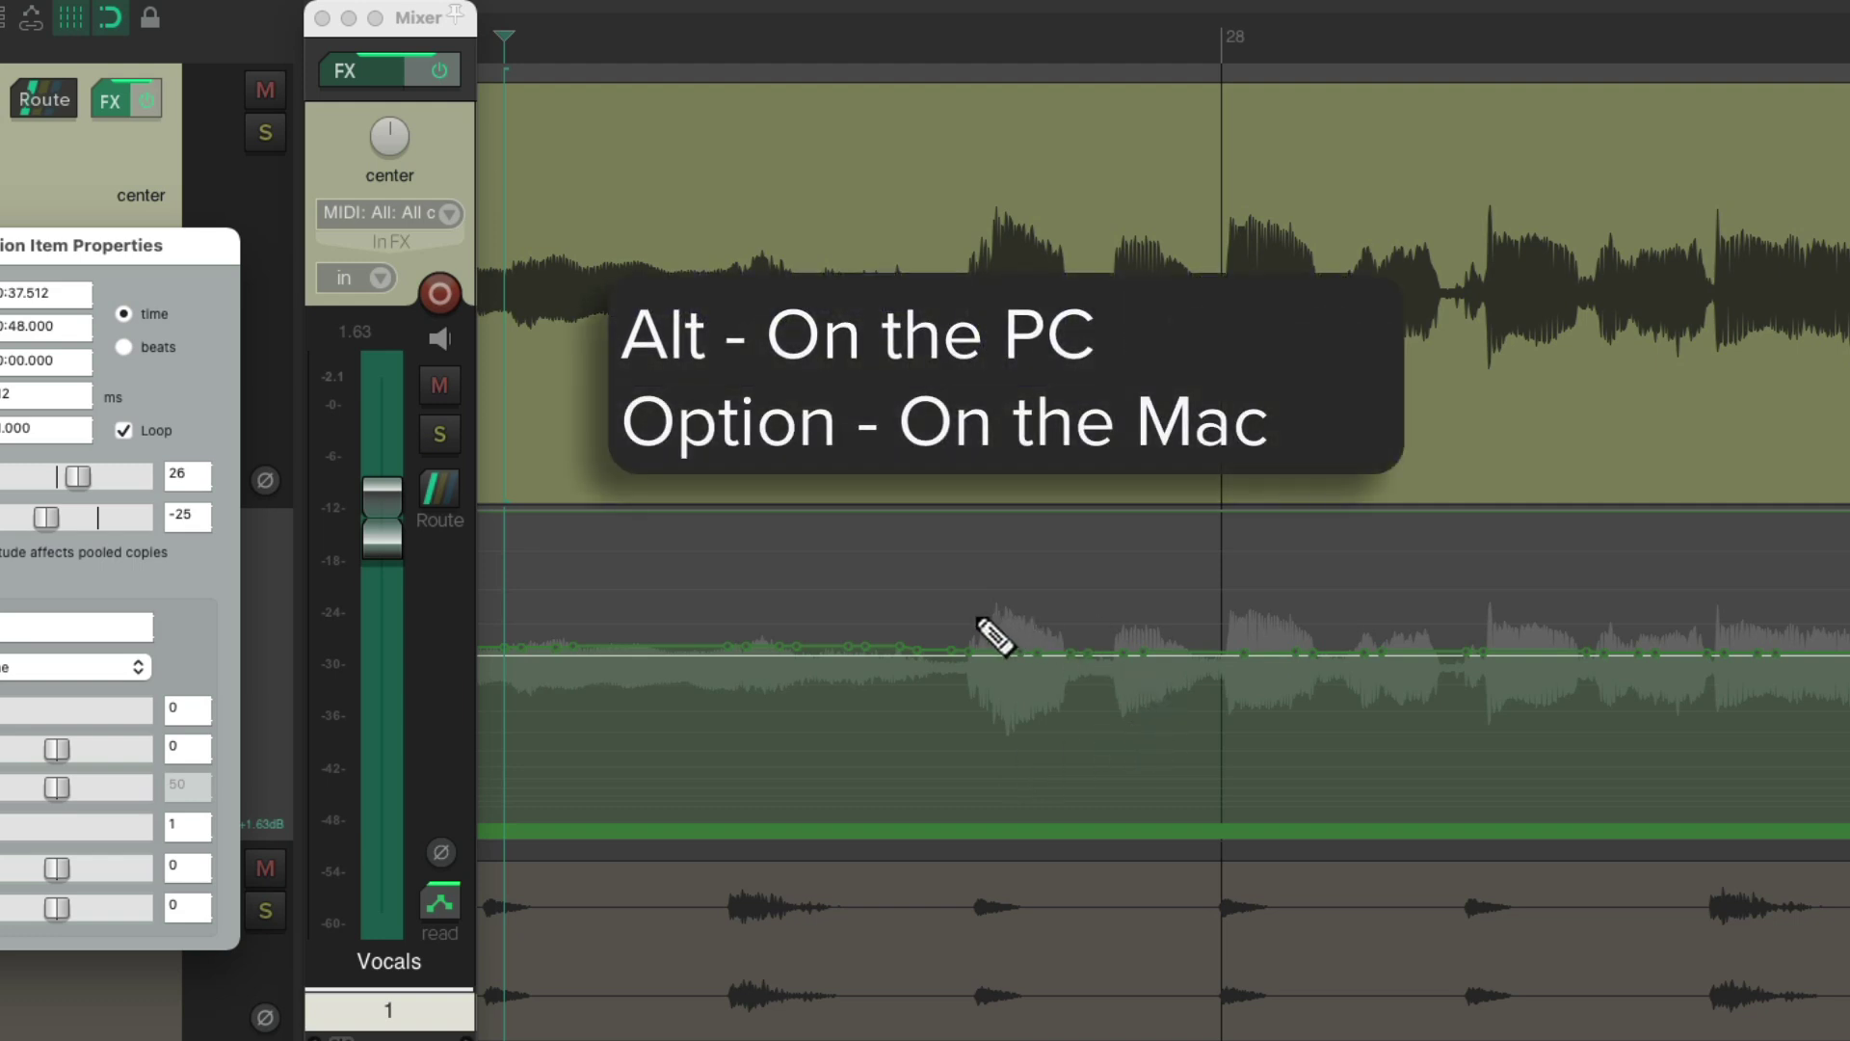
{"action": "left_click_drag", "start_coordinate": [954, 591], "coordinate": [1107, 573]}
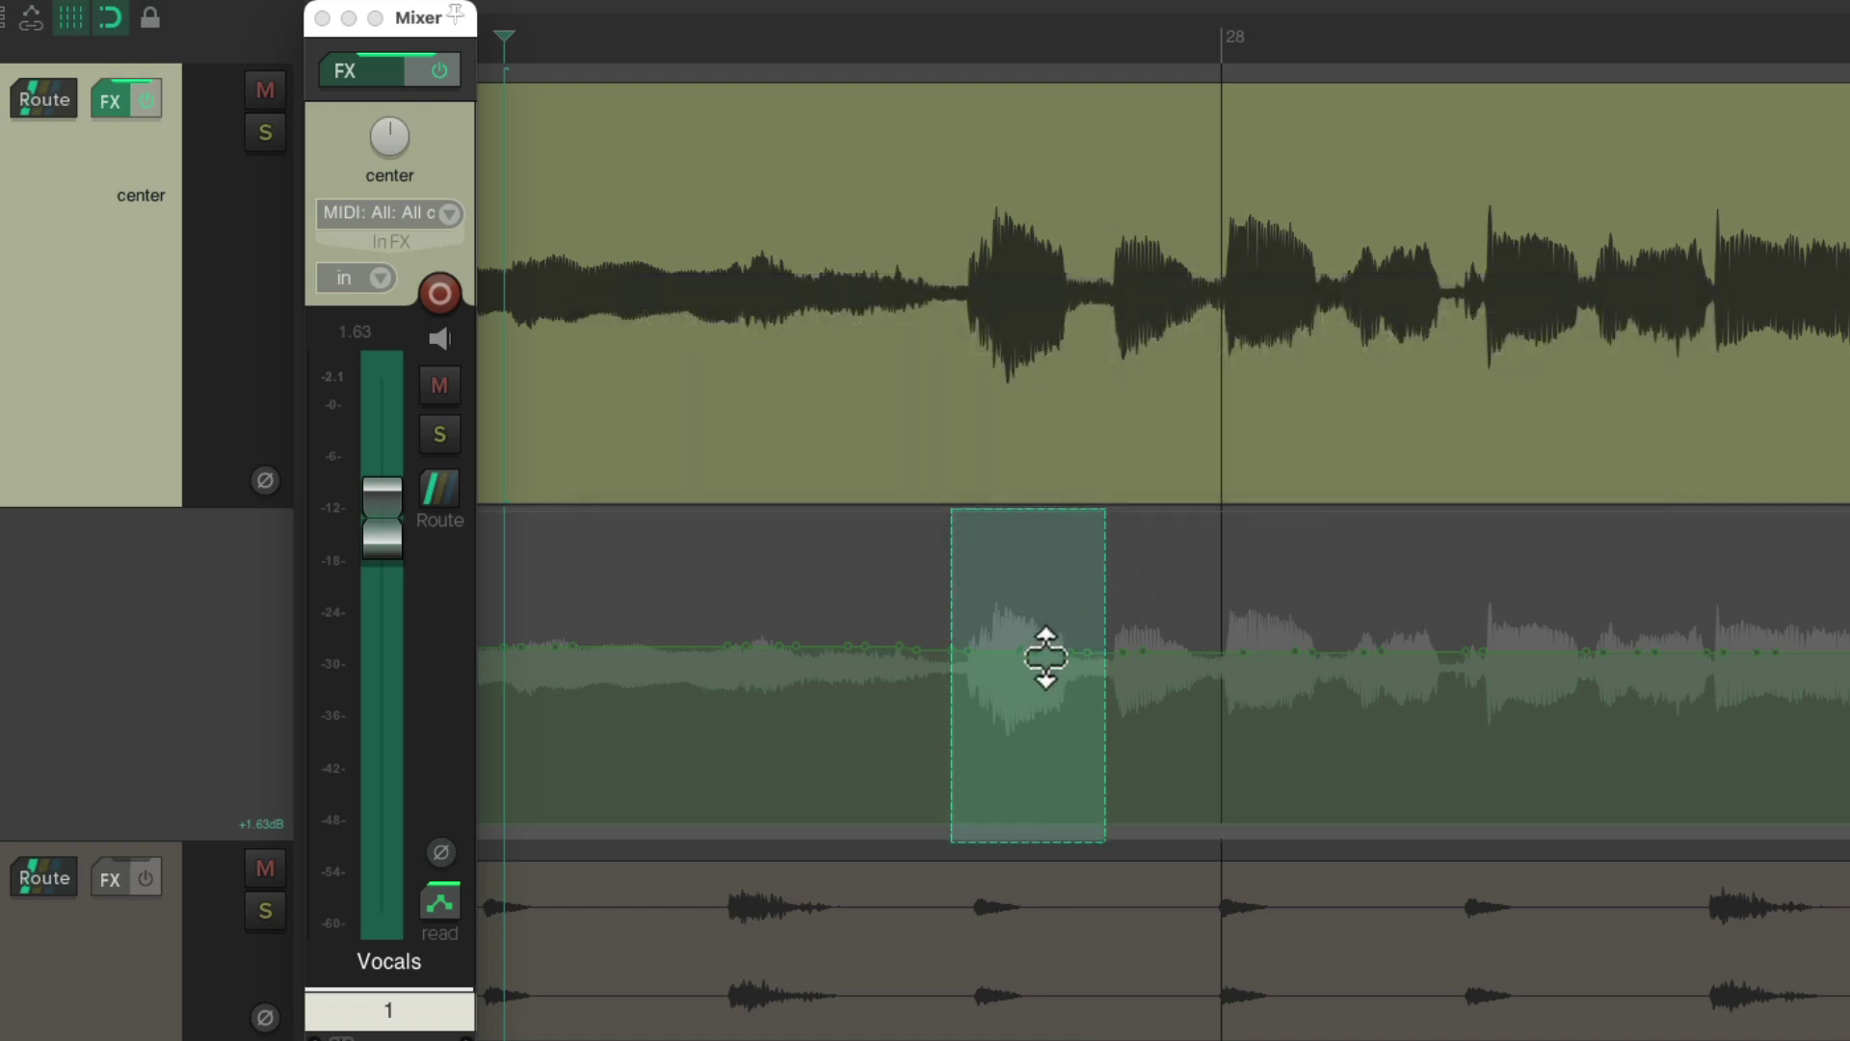
{"action": "key", "text": "space"}
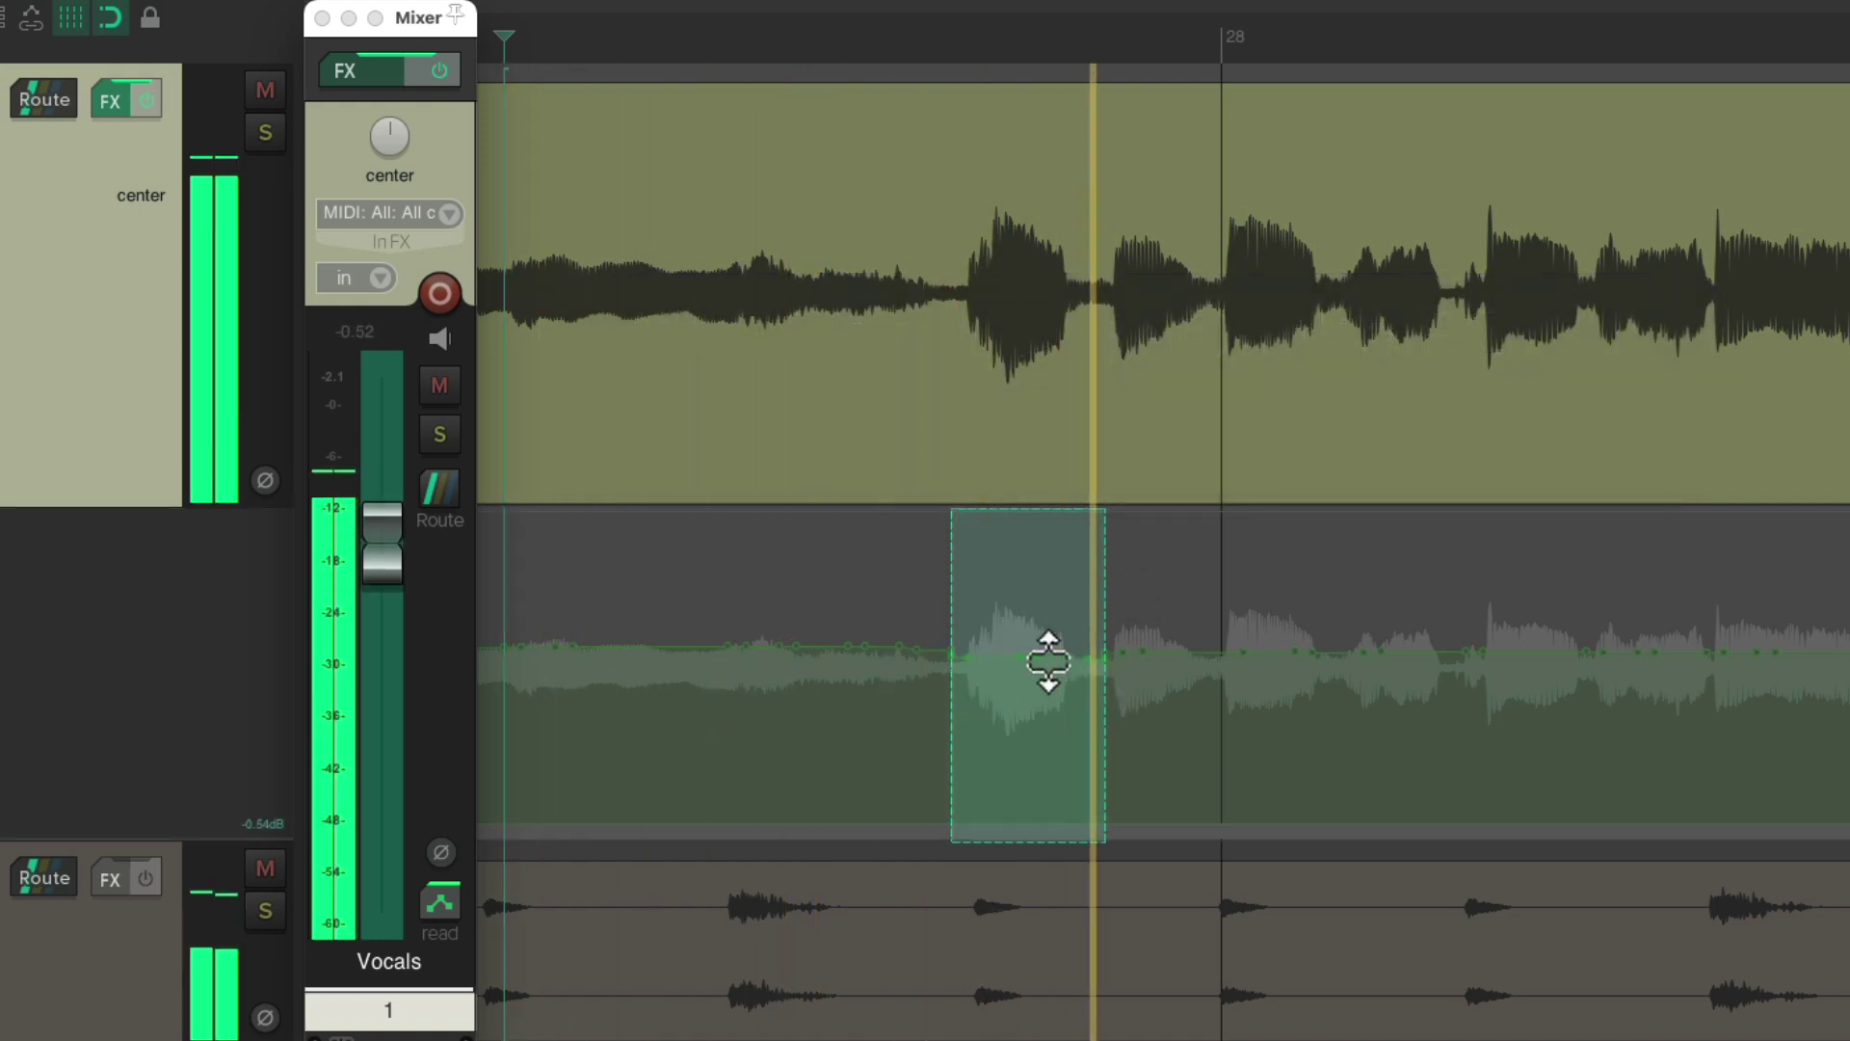
{"action": "key", "text": "space"}
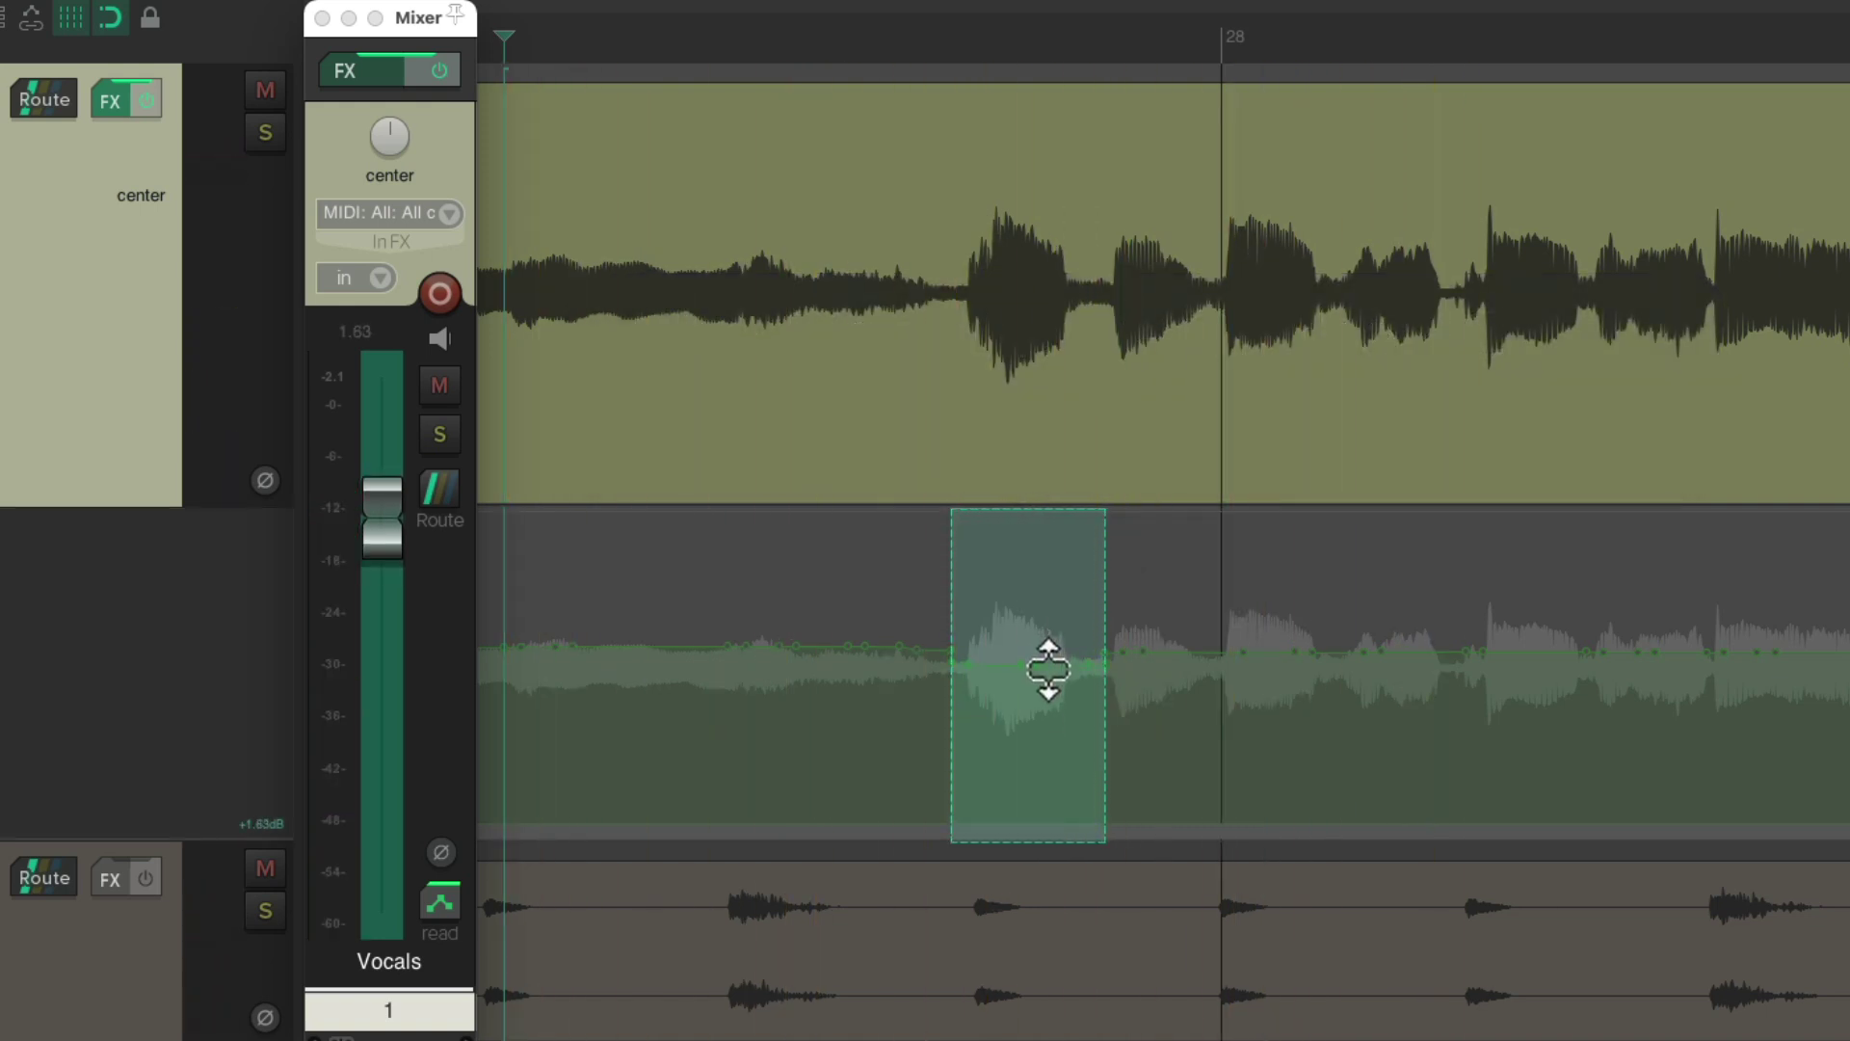
{"action": "key", "text": "space"}
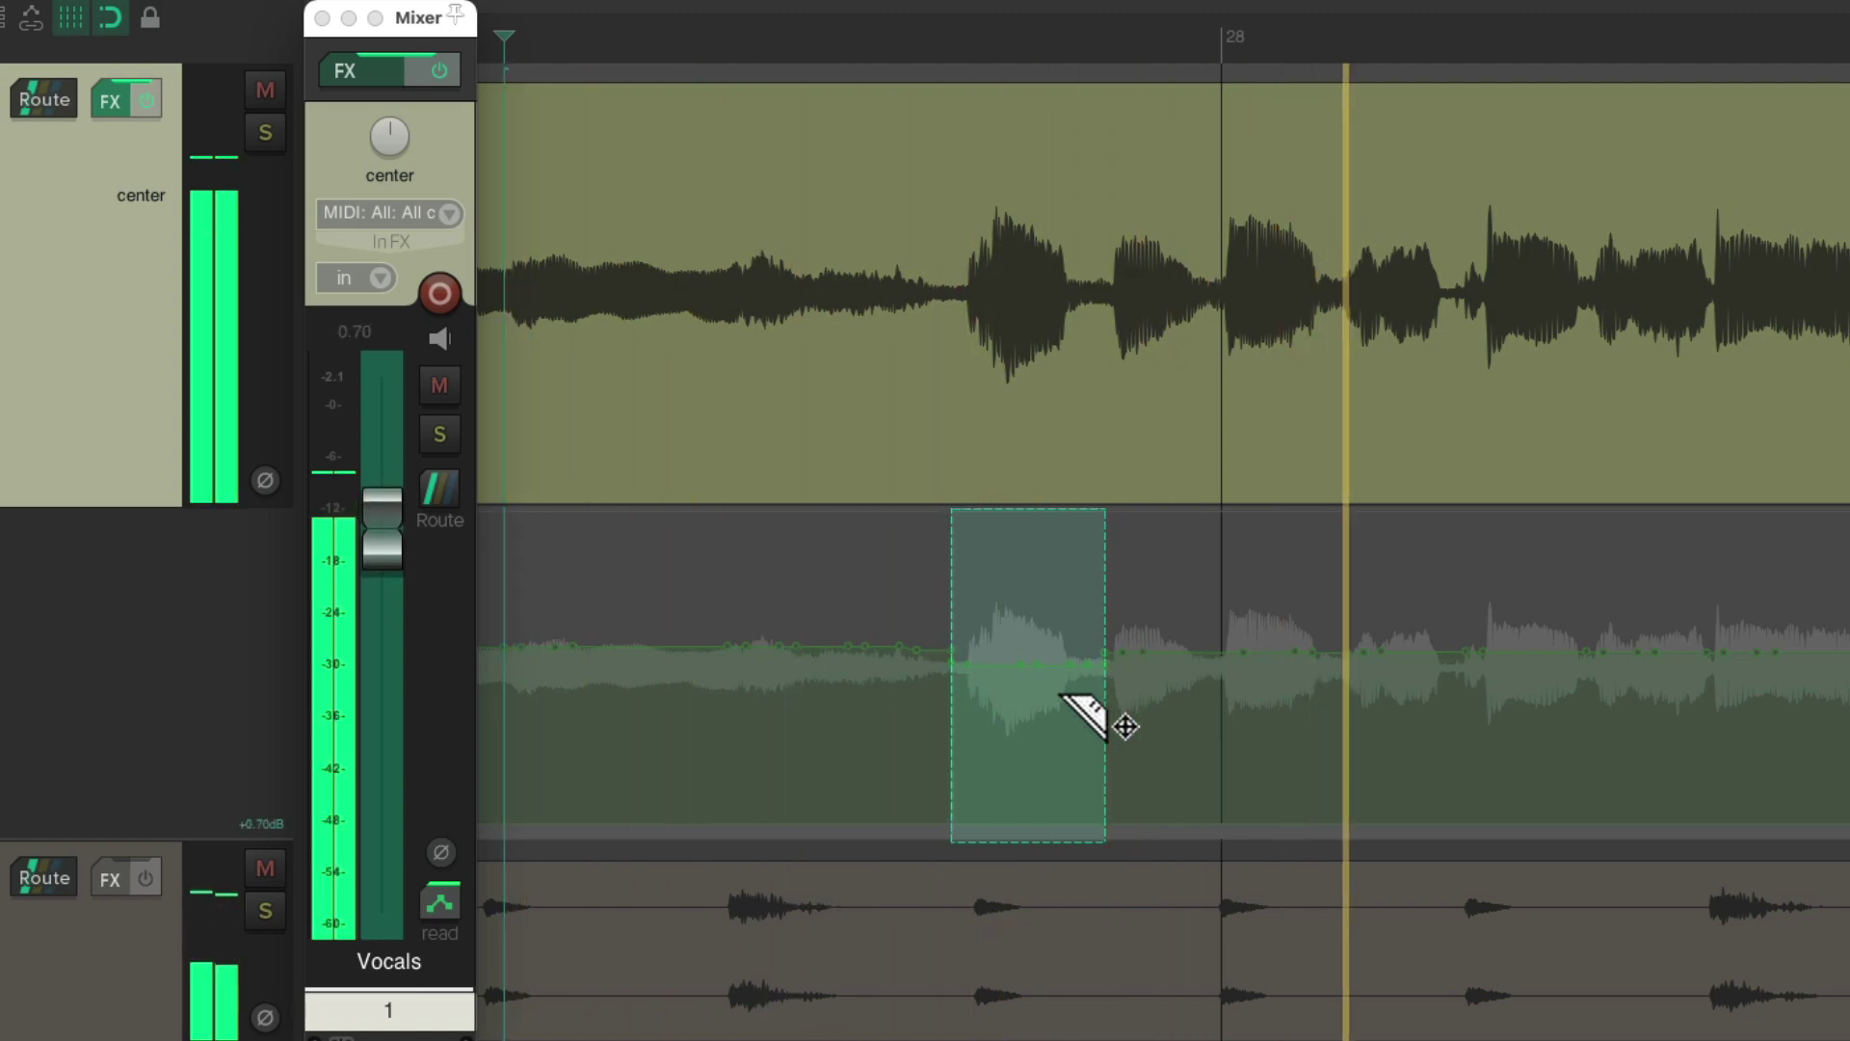
{"action": "scroll", "coordinate": [1060, 695], "scroll_direction": "down", "scroll_amount": 5}
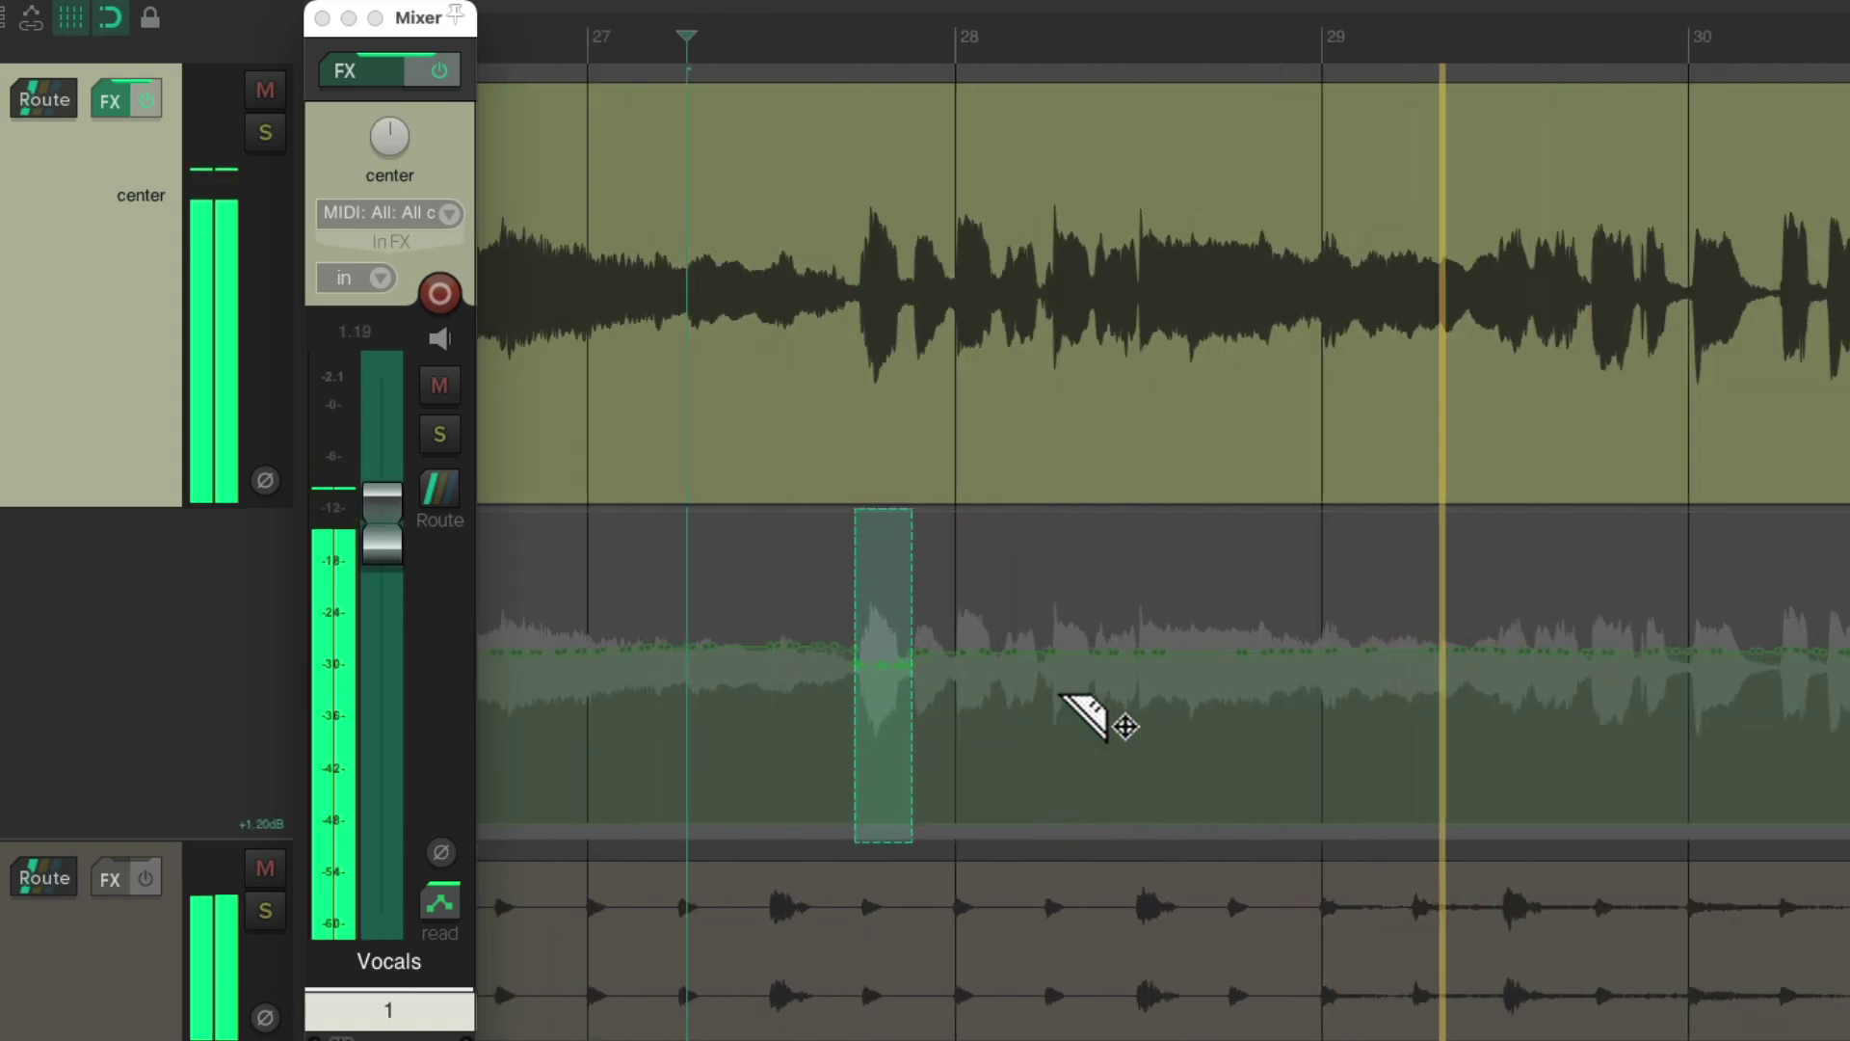
{"action": "scroll", "coordinate": [1252, 748], "scroll_direction": "up", "scroll_amount": 5}
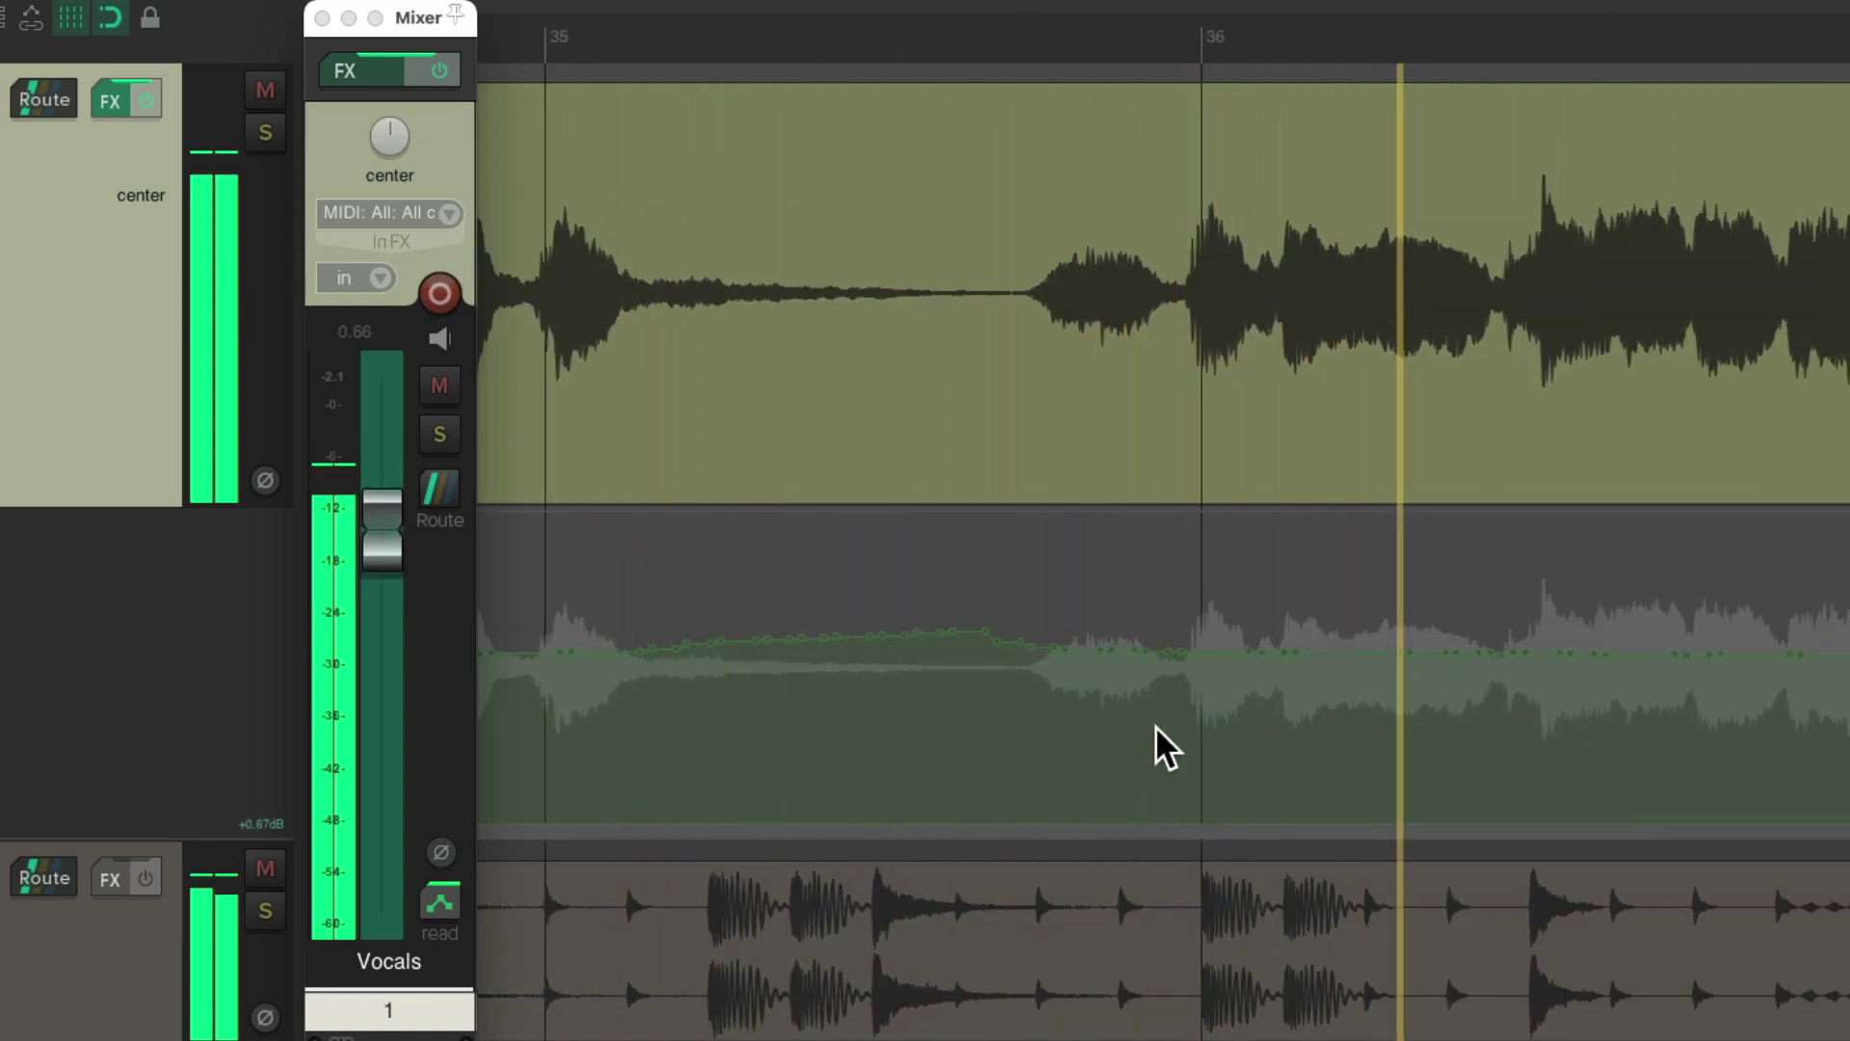
Step: Mark the quiet passage before bar 36 in the Vocals automation lane and audition it
{"action": "key", "text": "space"}
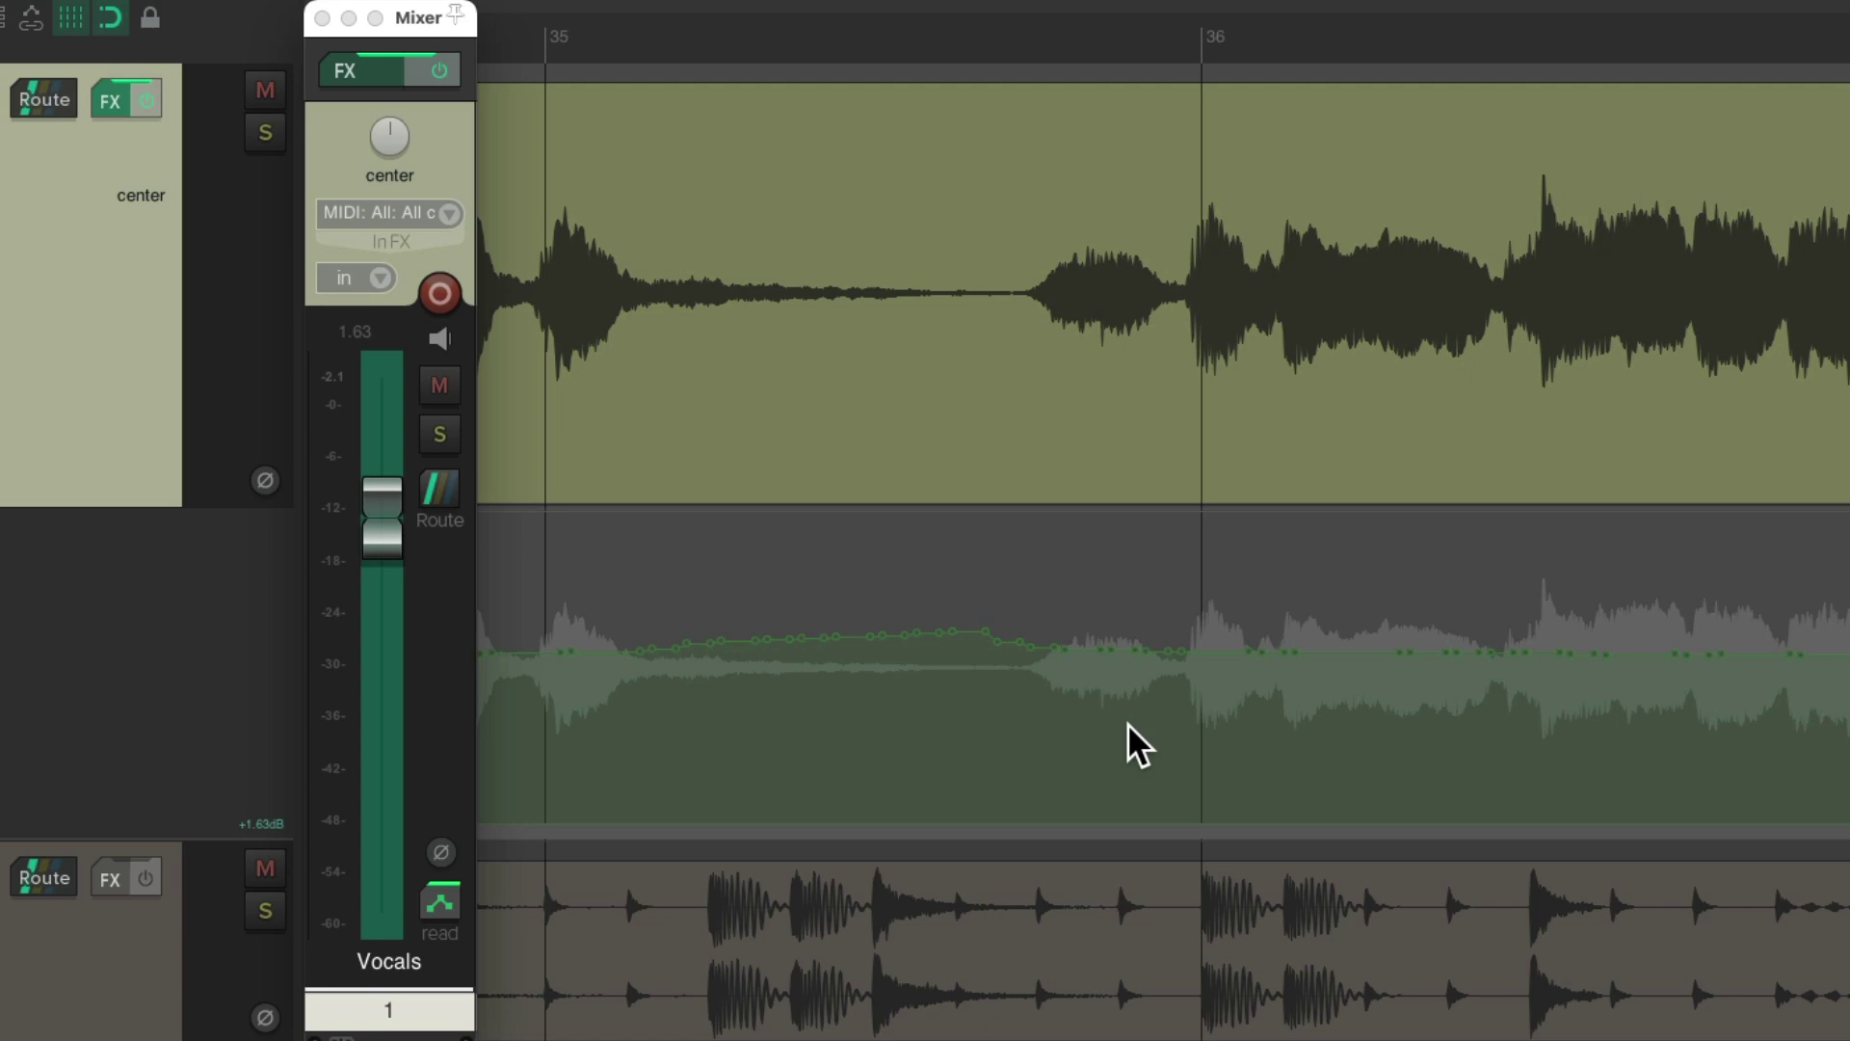
{"action": "scroll", "coordinate": [1185, 762], "scroll_direction": "up", "scroll_amount": 3}
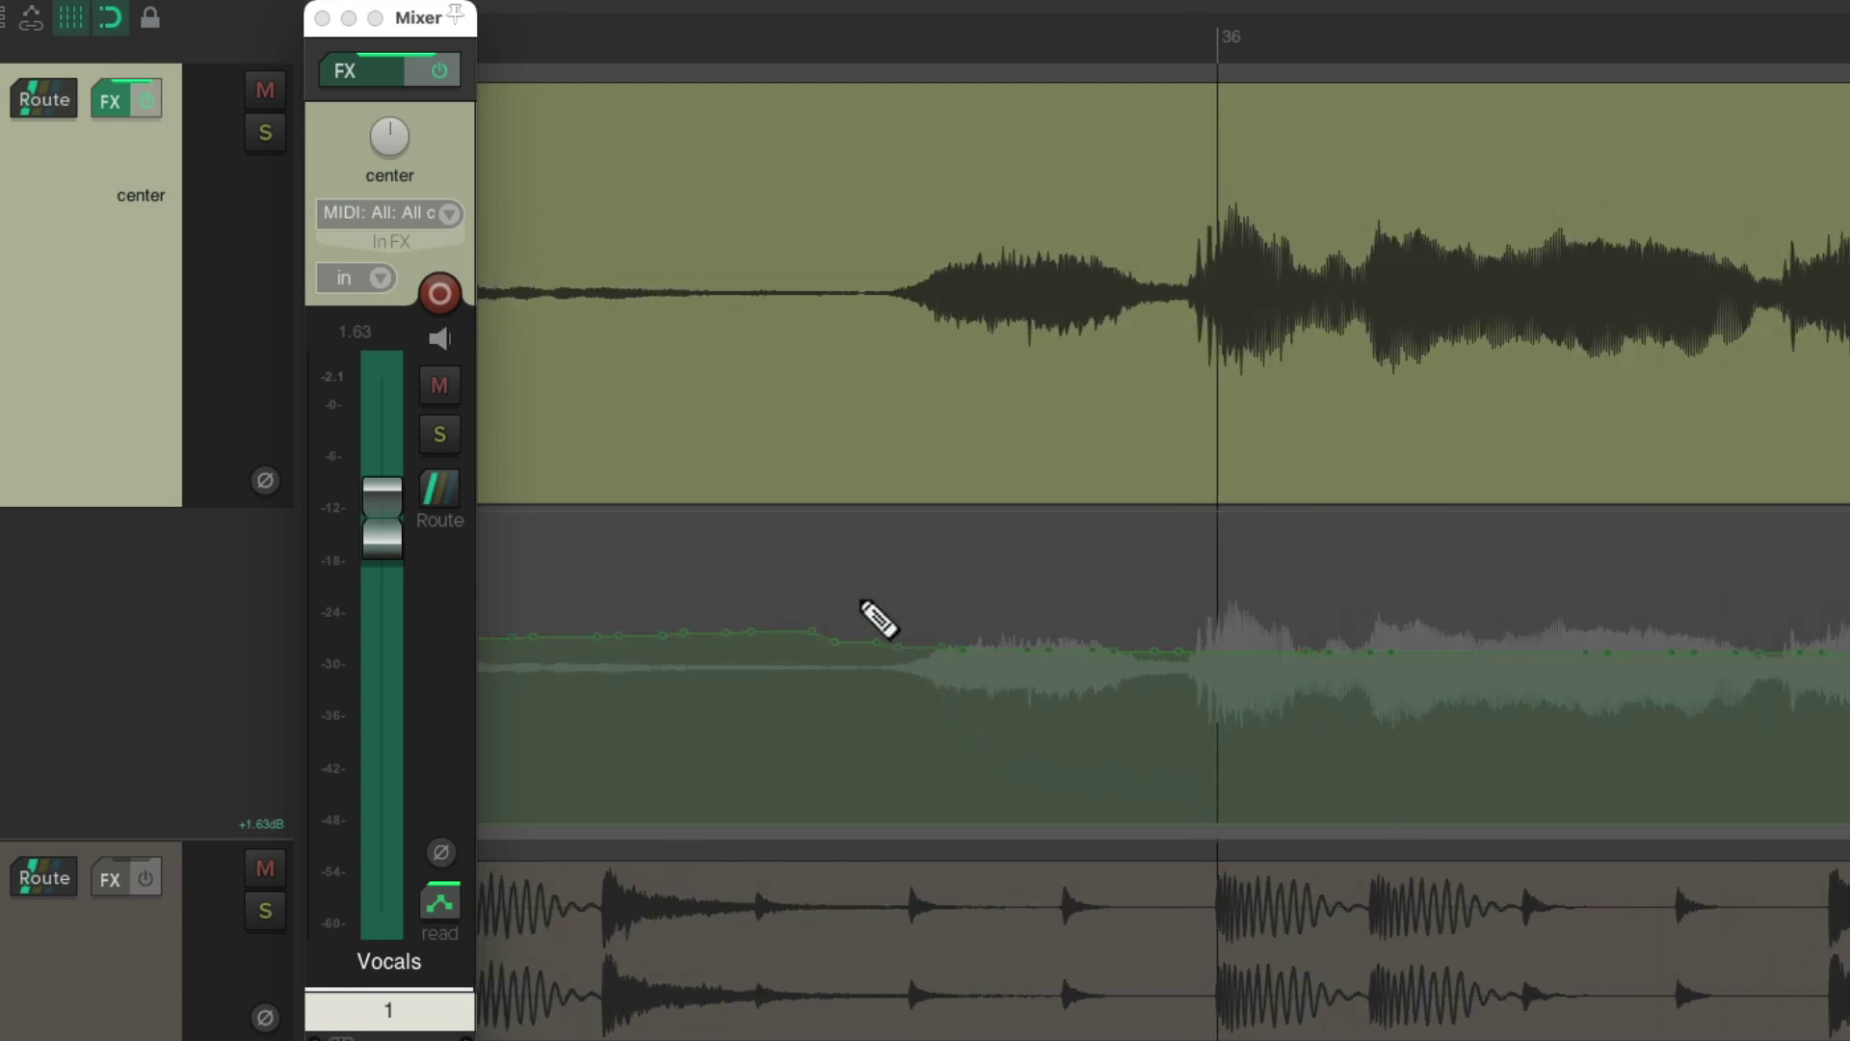
{"action": "left_click_drag", "start_coordinate": [913, 586], "coordinate": [1160, 620]}
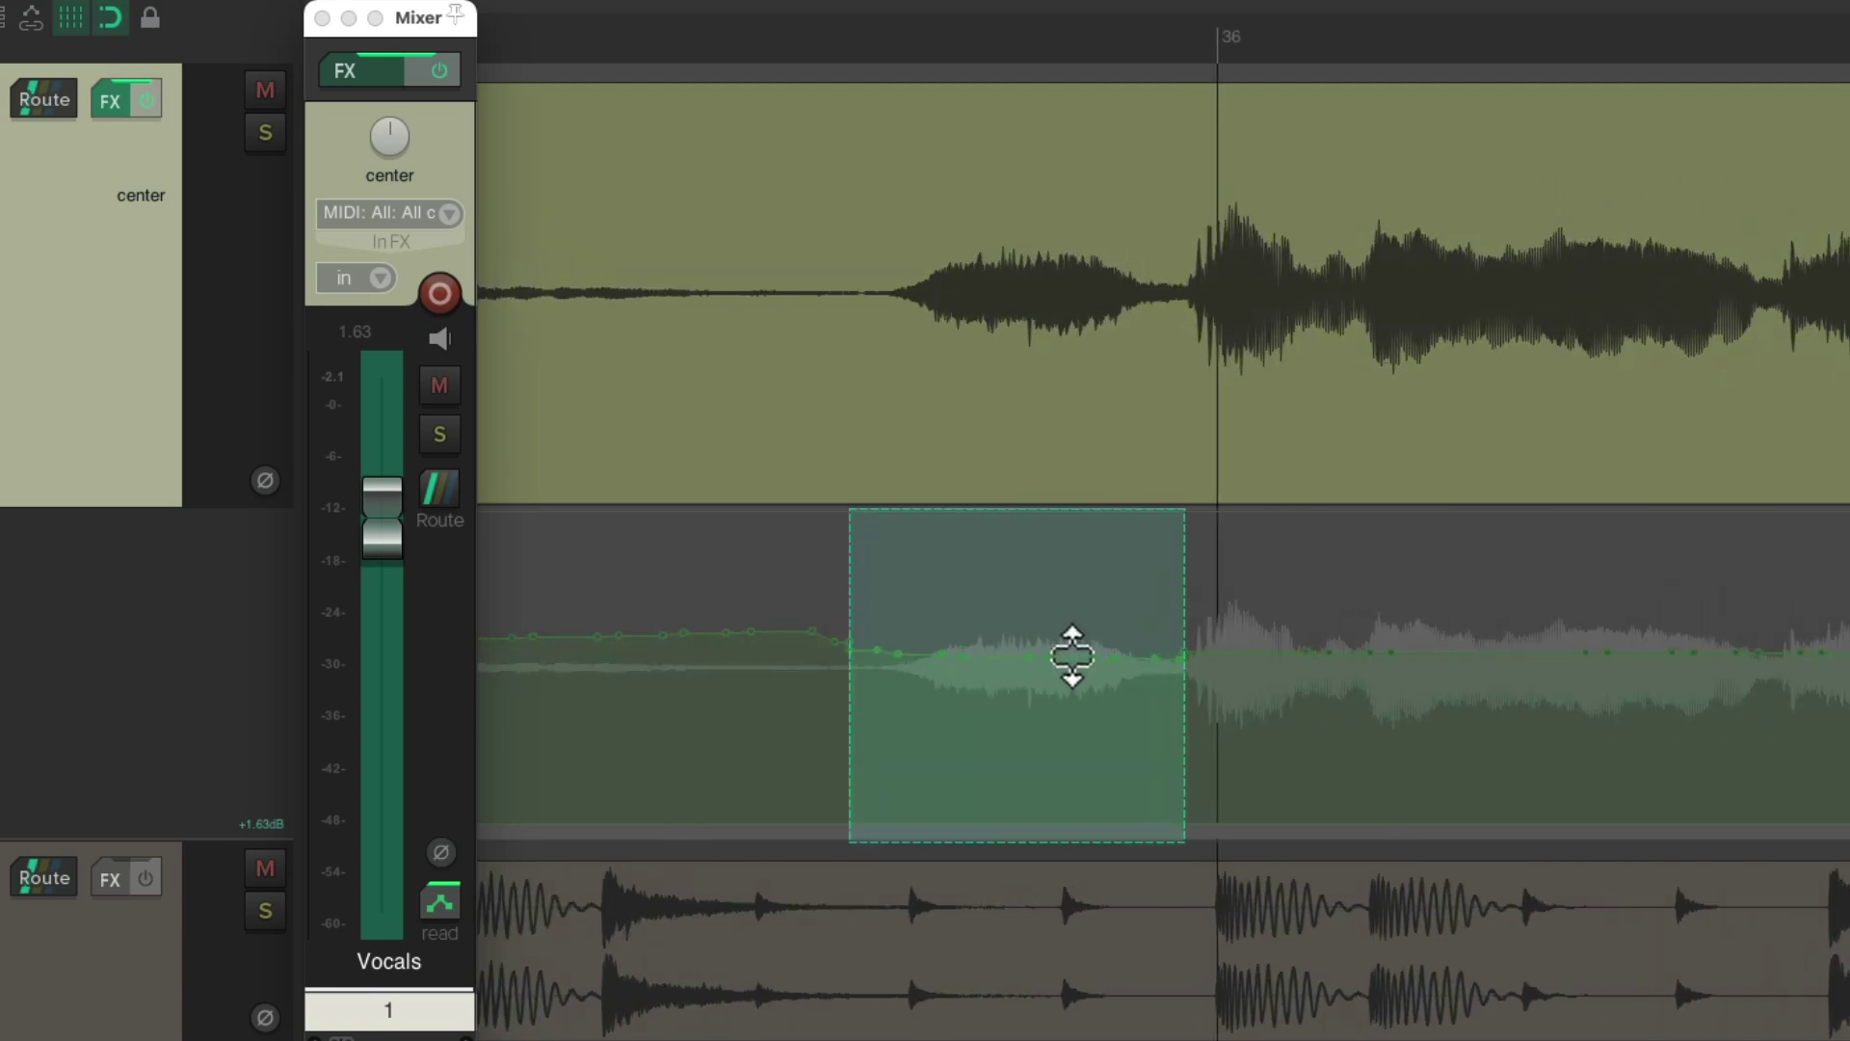
{"action": "key", "text": "space"}
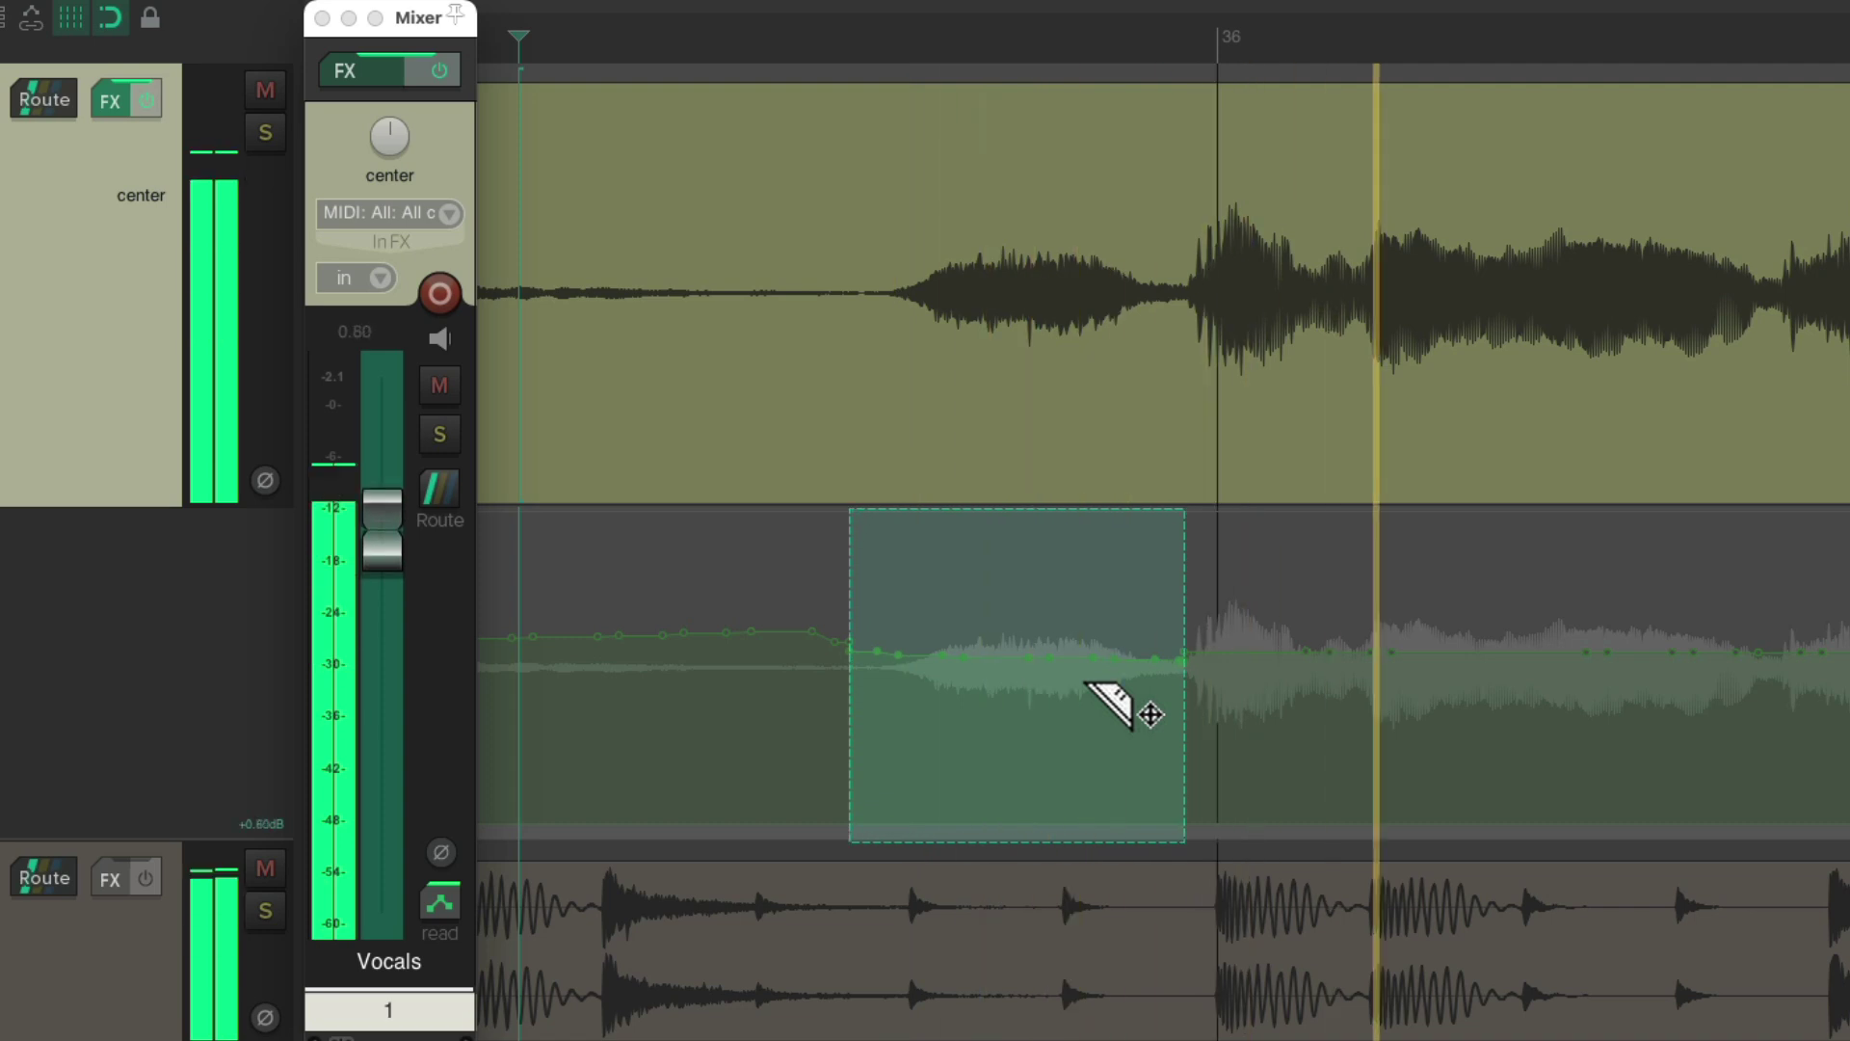
{"action": "key", "text": "space"}
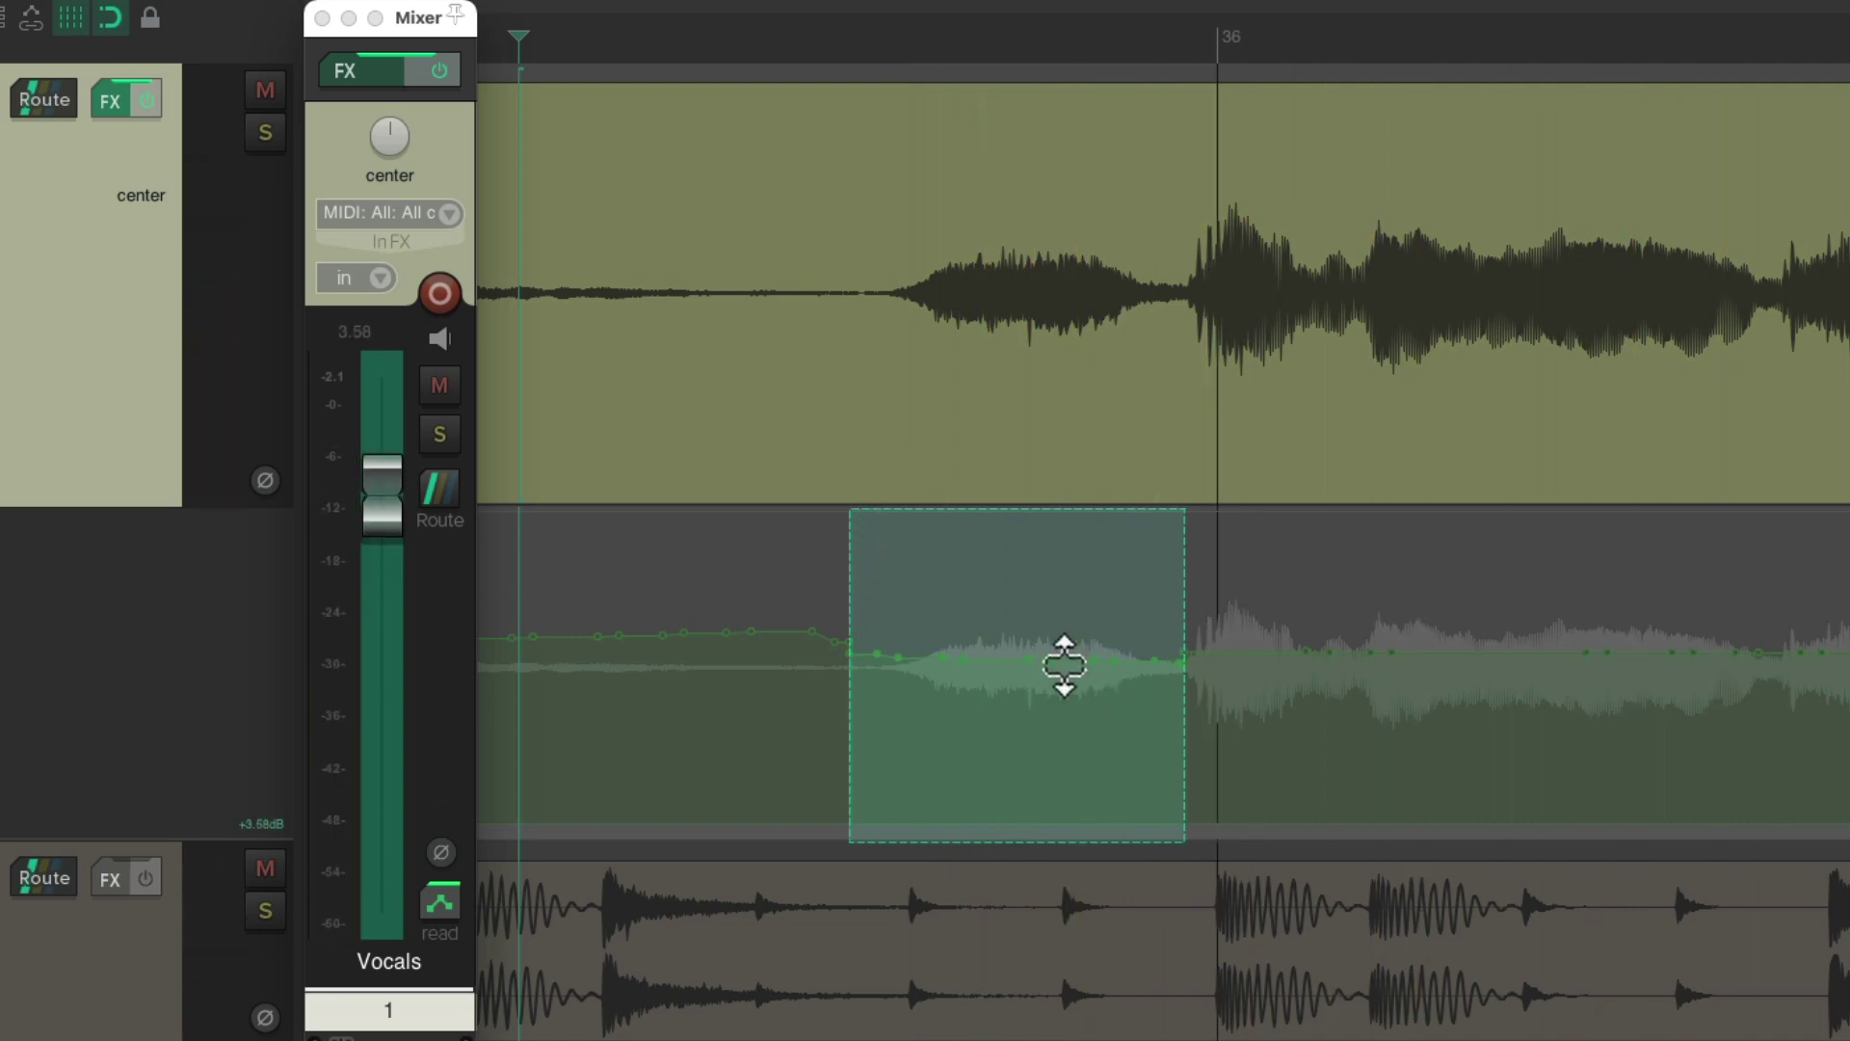
{"action": "key", "text": "space"}
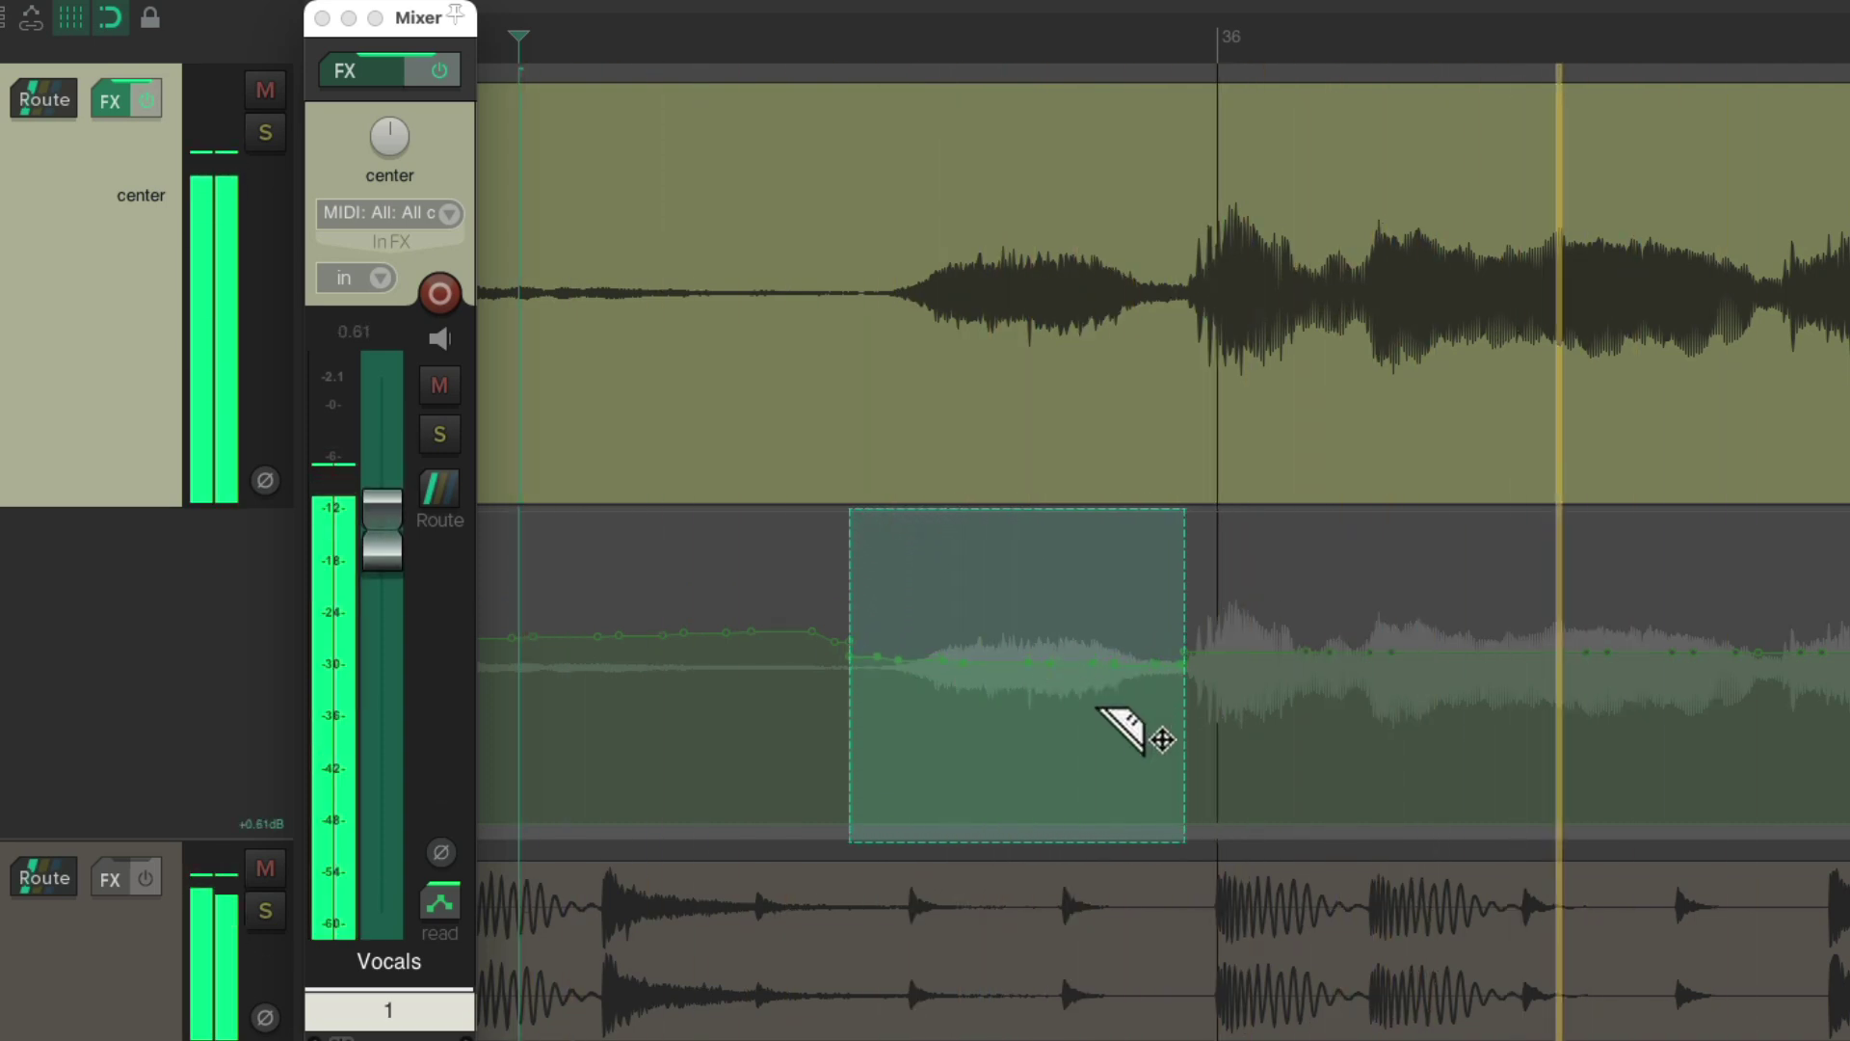
{"action": "key", "text": "space"}
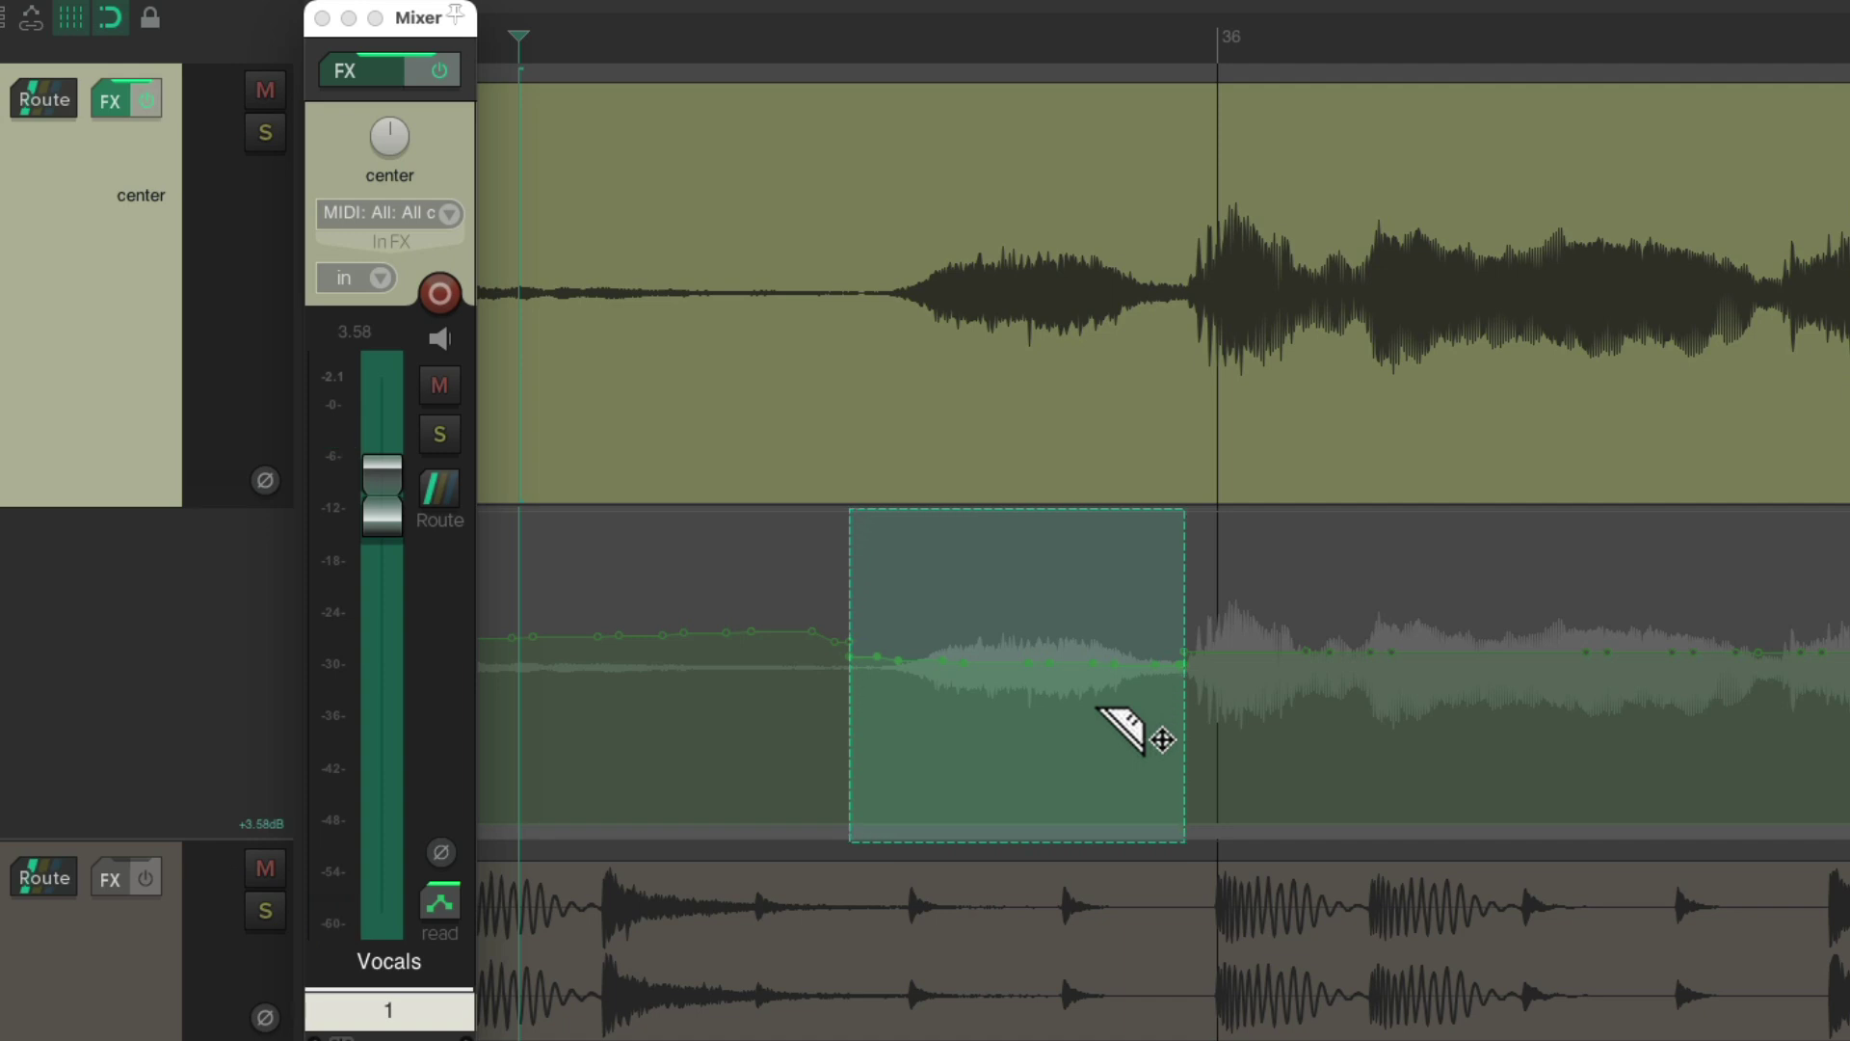
Step: Raise the envelope segment over the marked passage and play it back to check
{"action": "left_click_drag", "start_coordinate": [1032, 661], "coordinate": [1032, 640]}
{"action": "key", "text": "space"}
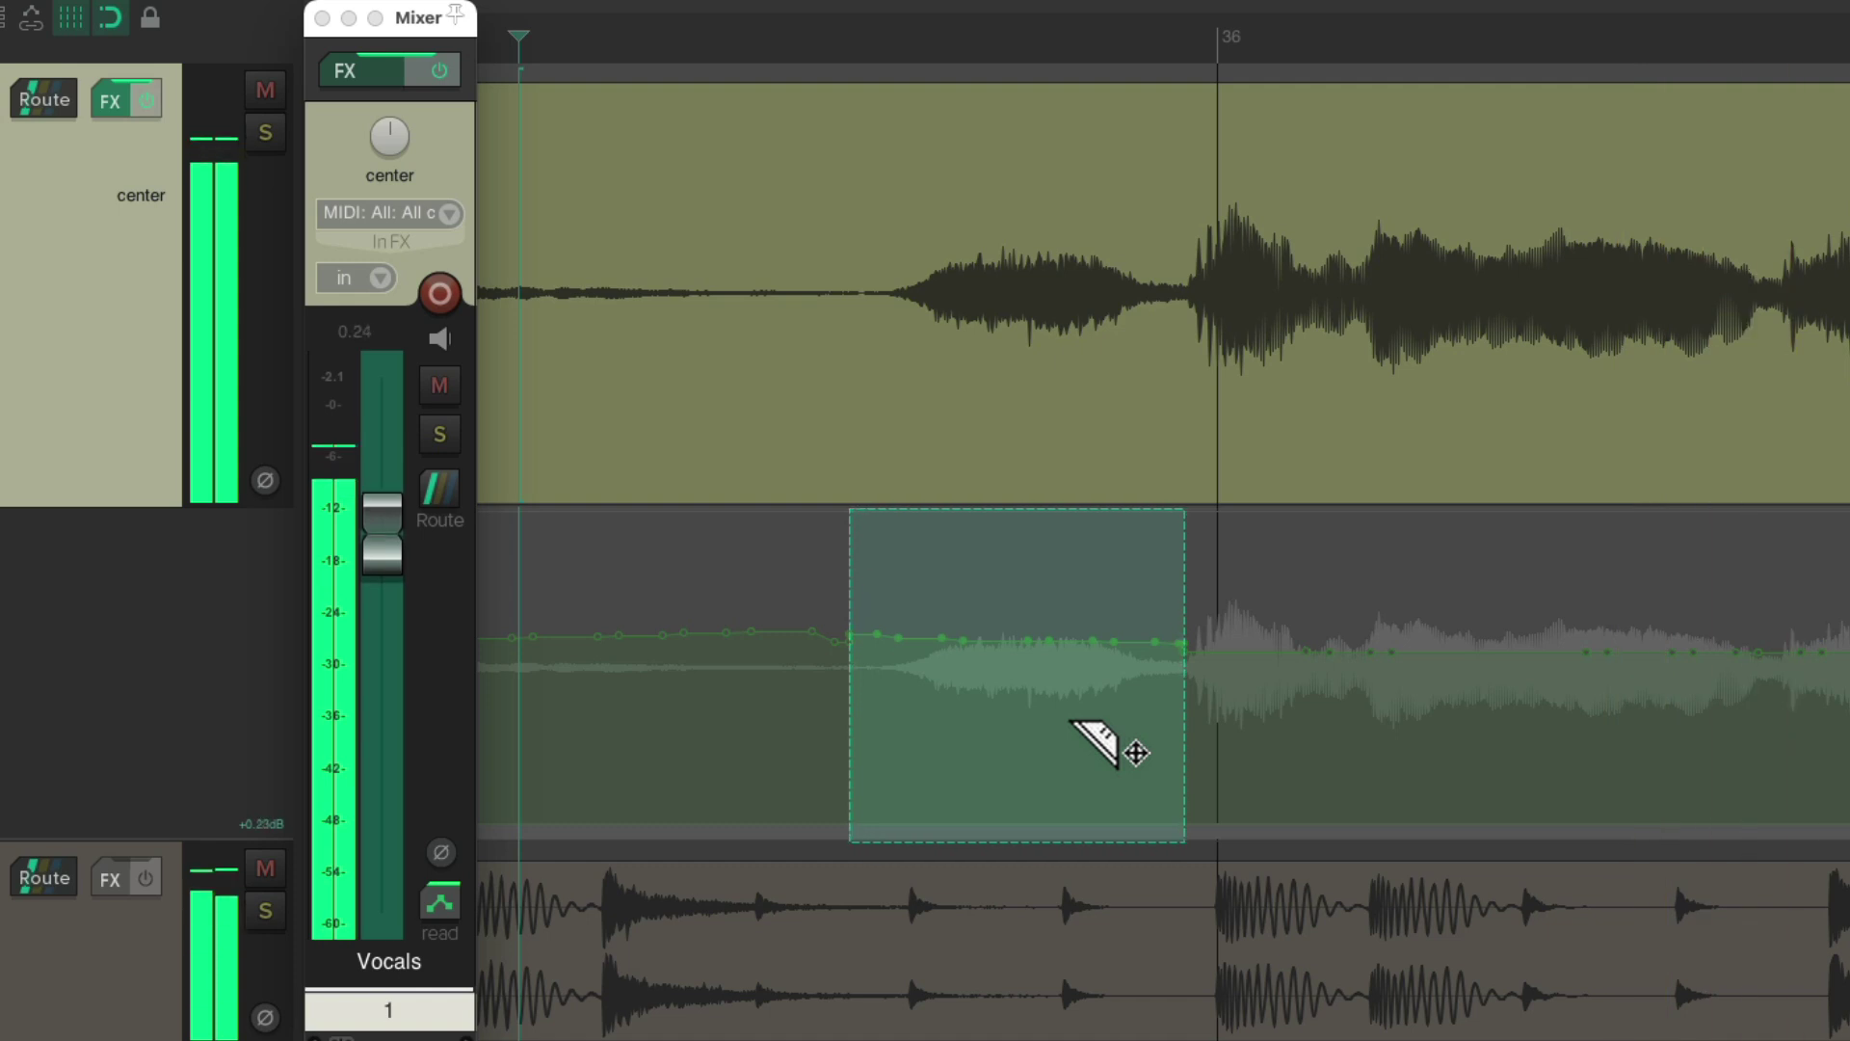
{"action": "key", "text": "space"}
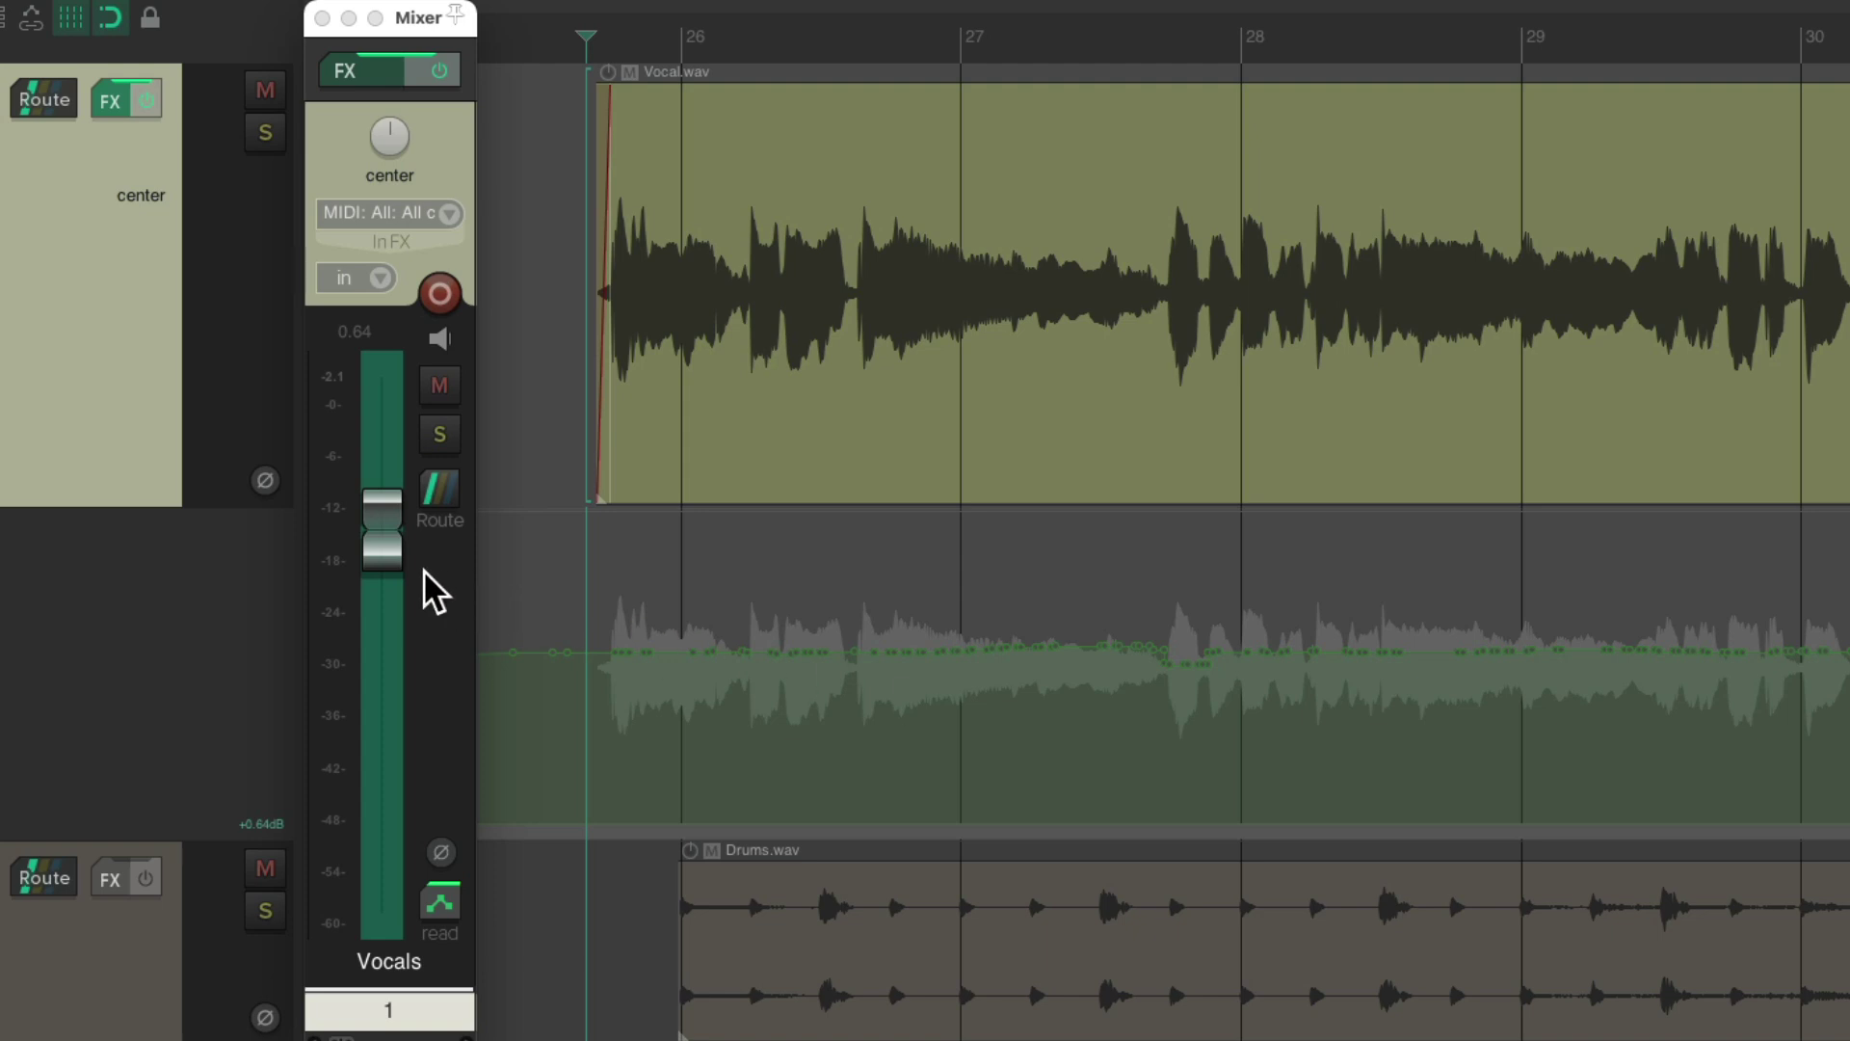
{"action": "key", "text": "space"}
Step: Enable 'Automatically add envelopes when tweaking parameters in automation write modes' in Automation preferences
{"action": "key", "text": "super+comma"}
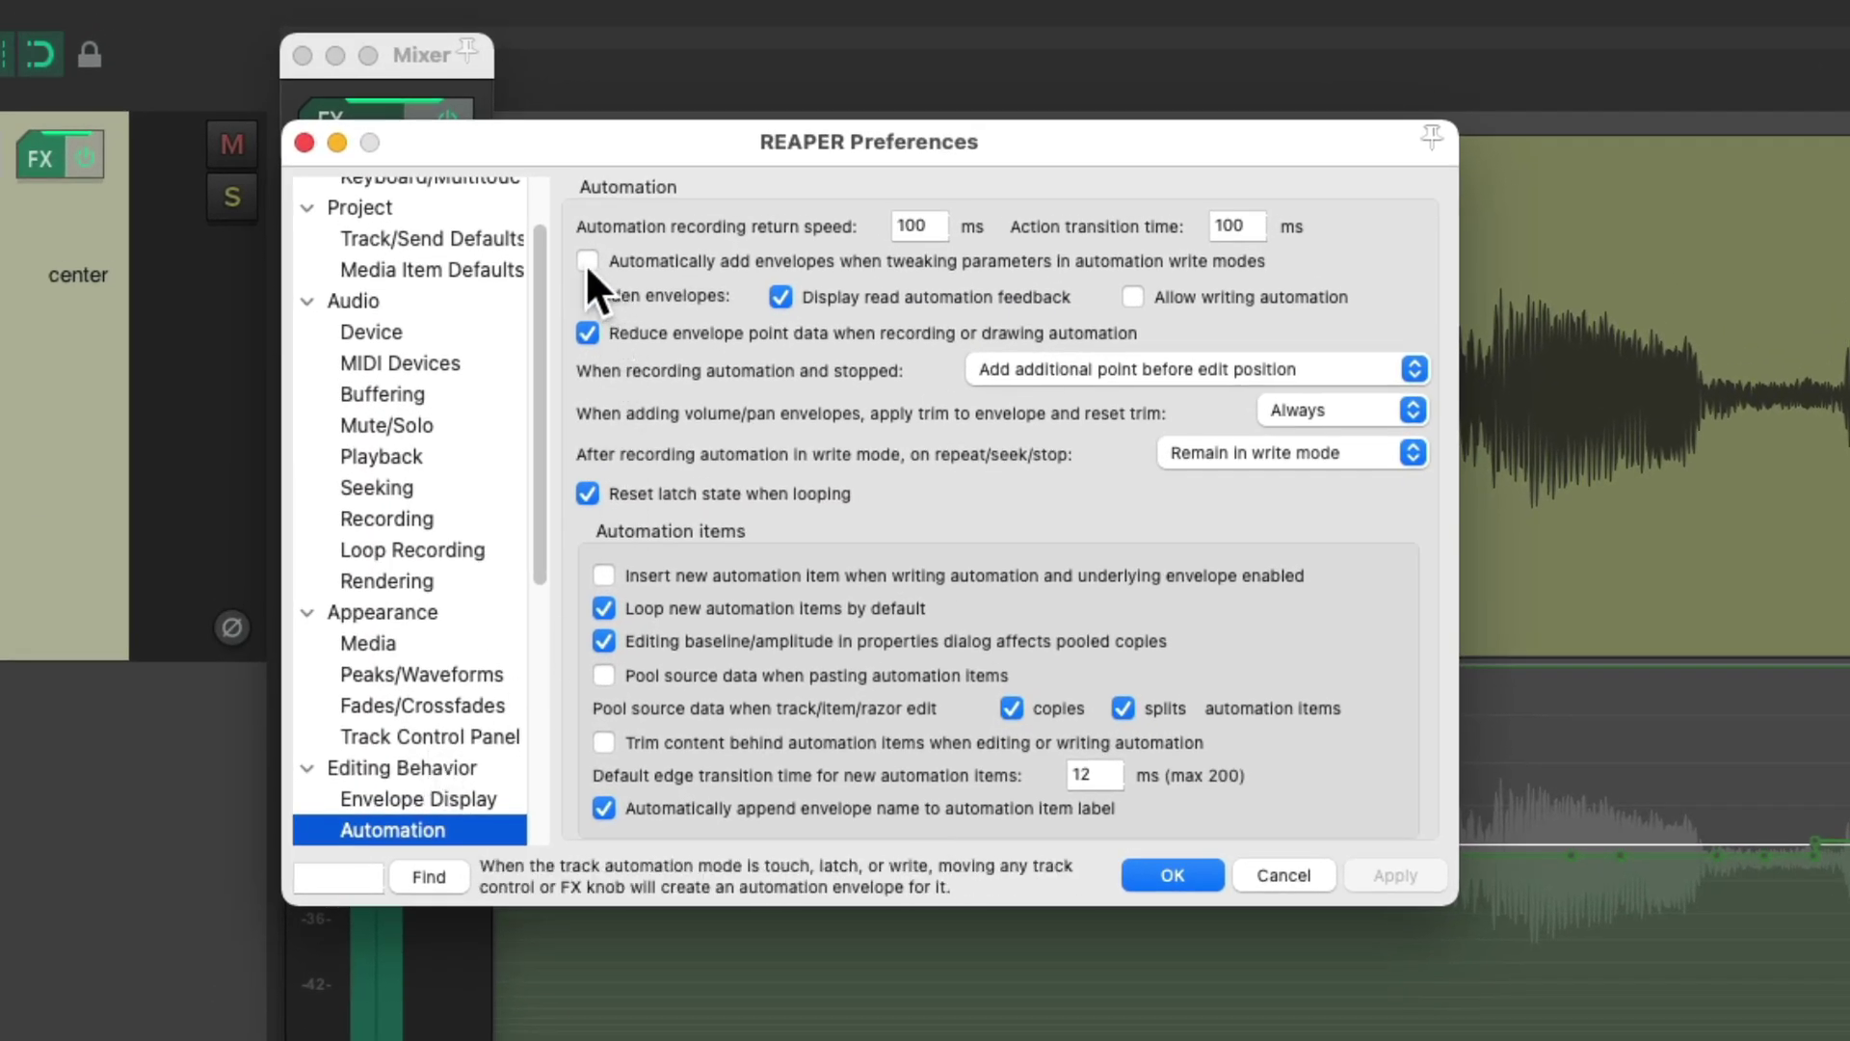
{"action": "left_click", "coordinate": [587, 261]}
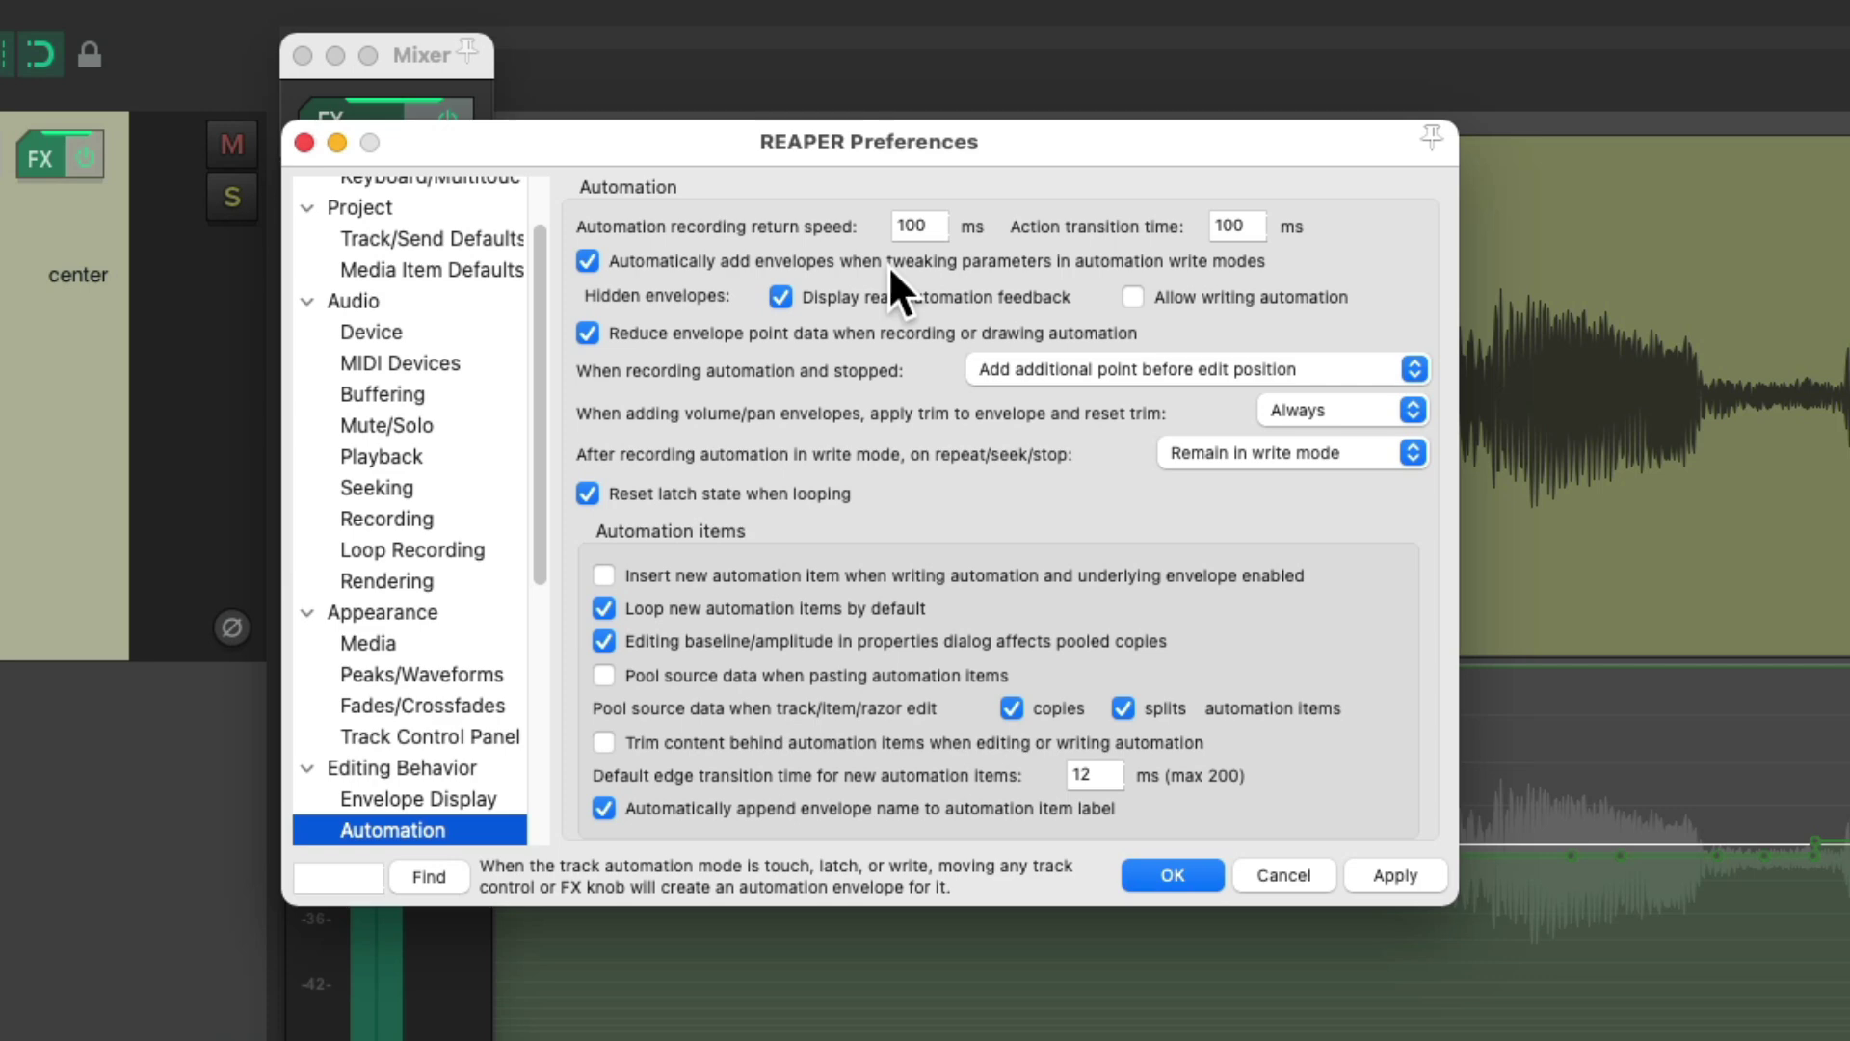
{"action": "left_click", "coordinate": [1188, 865]}
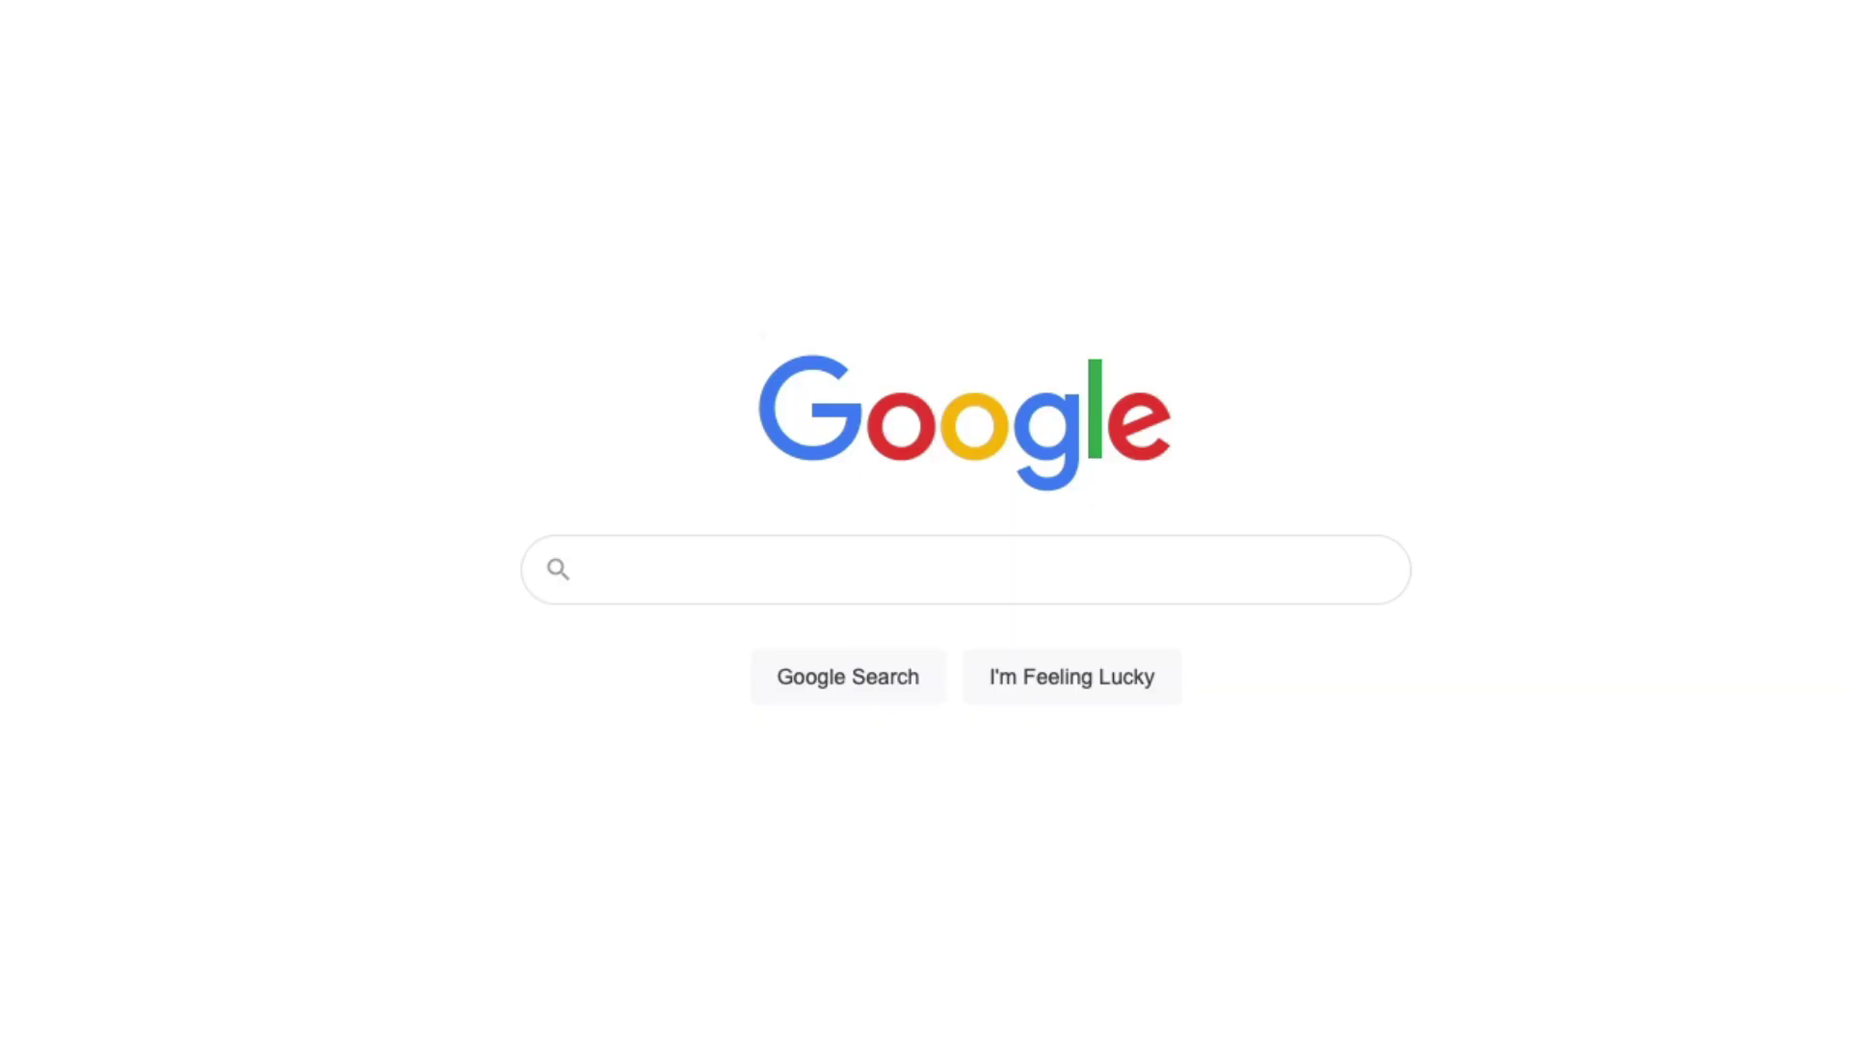
Step: Search Google for 'reaper stash' and open the stash.reaper.fm site
{"action": "type", "text": "reaper stash"}
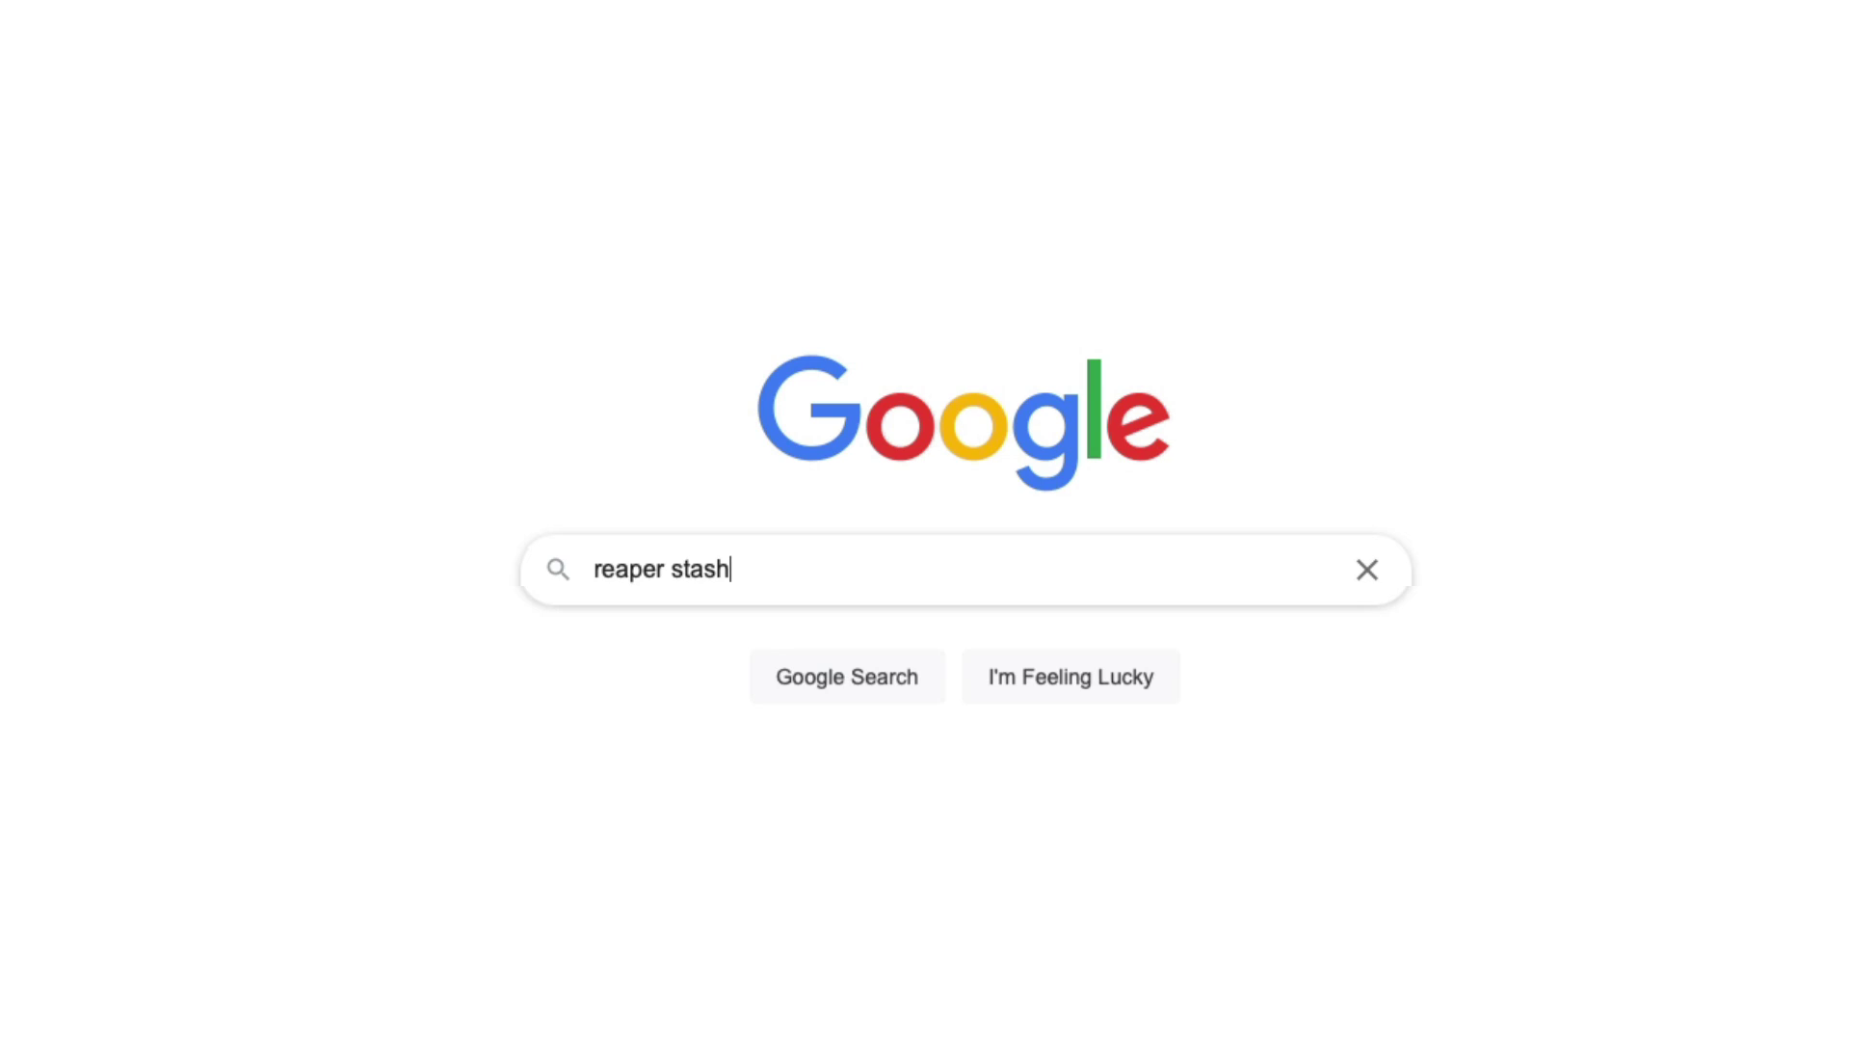
{"action": "key", "text": "Return"}
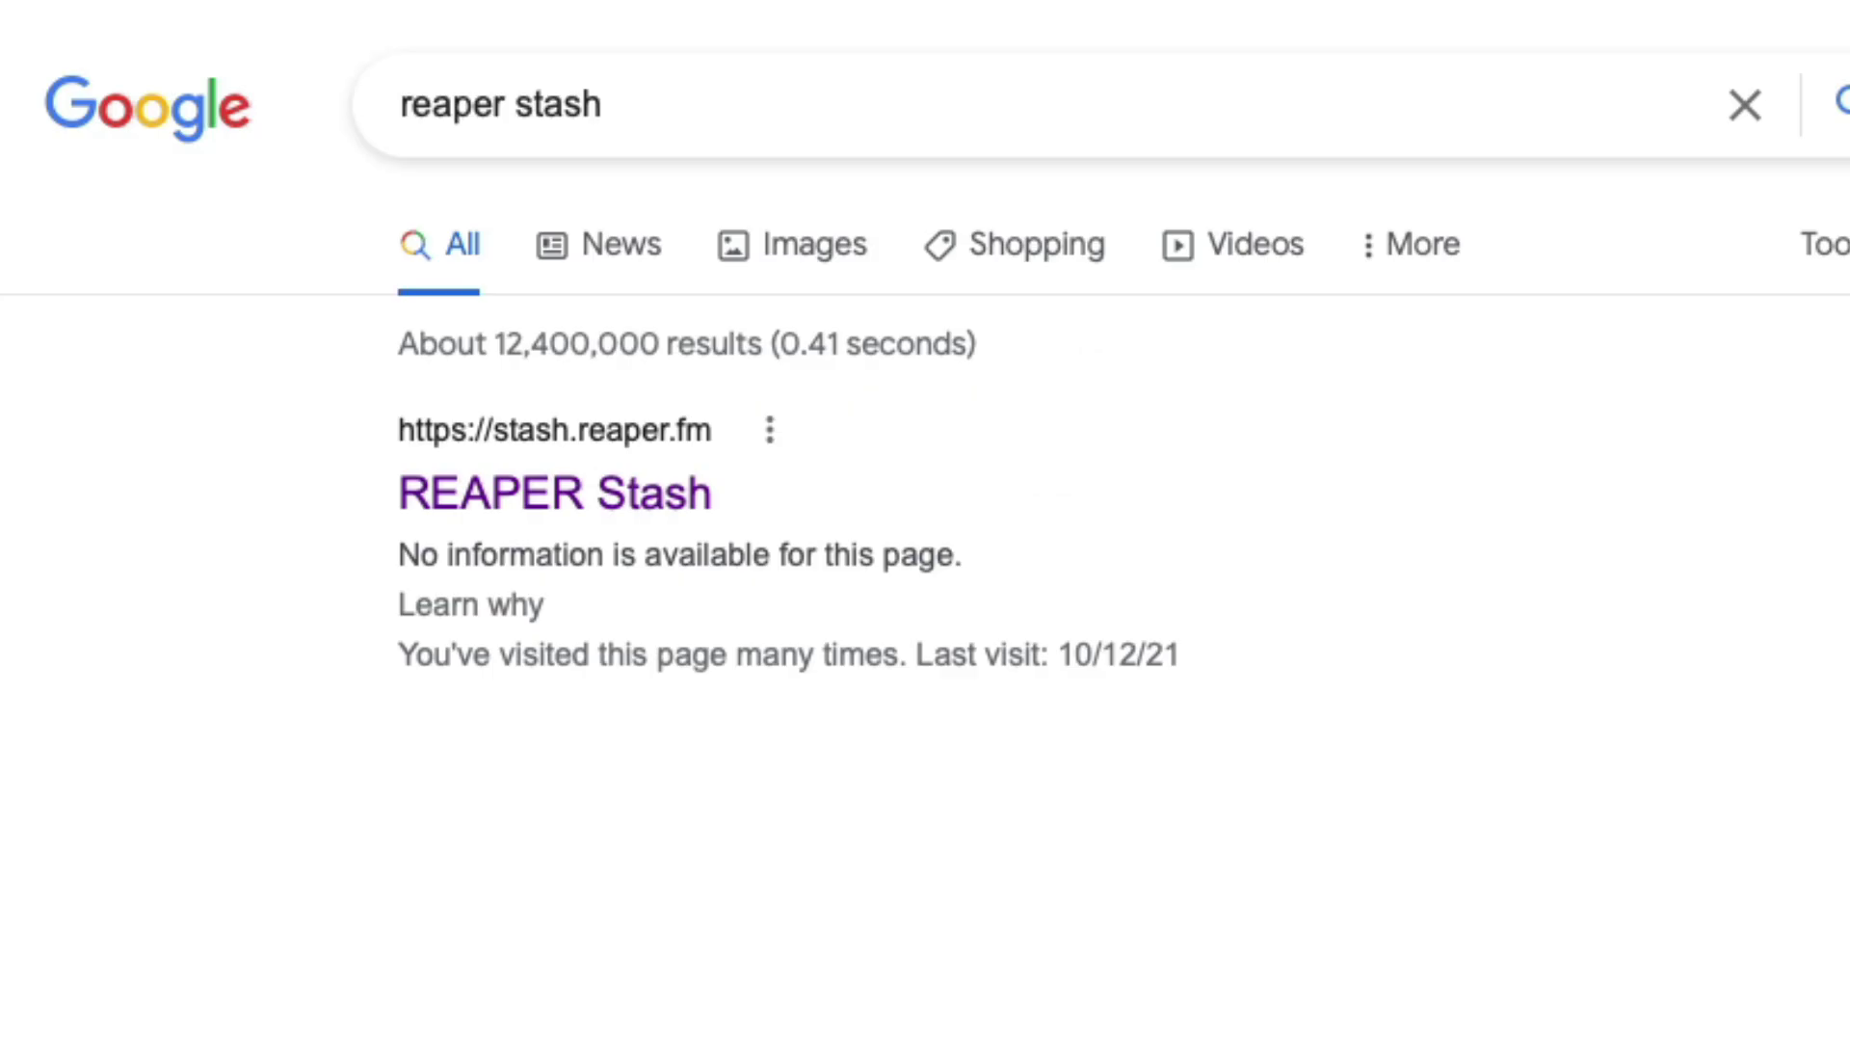
{"action": "left_click", "coordinate": [674, 501]}
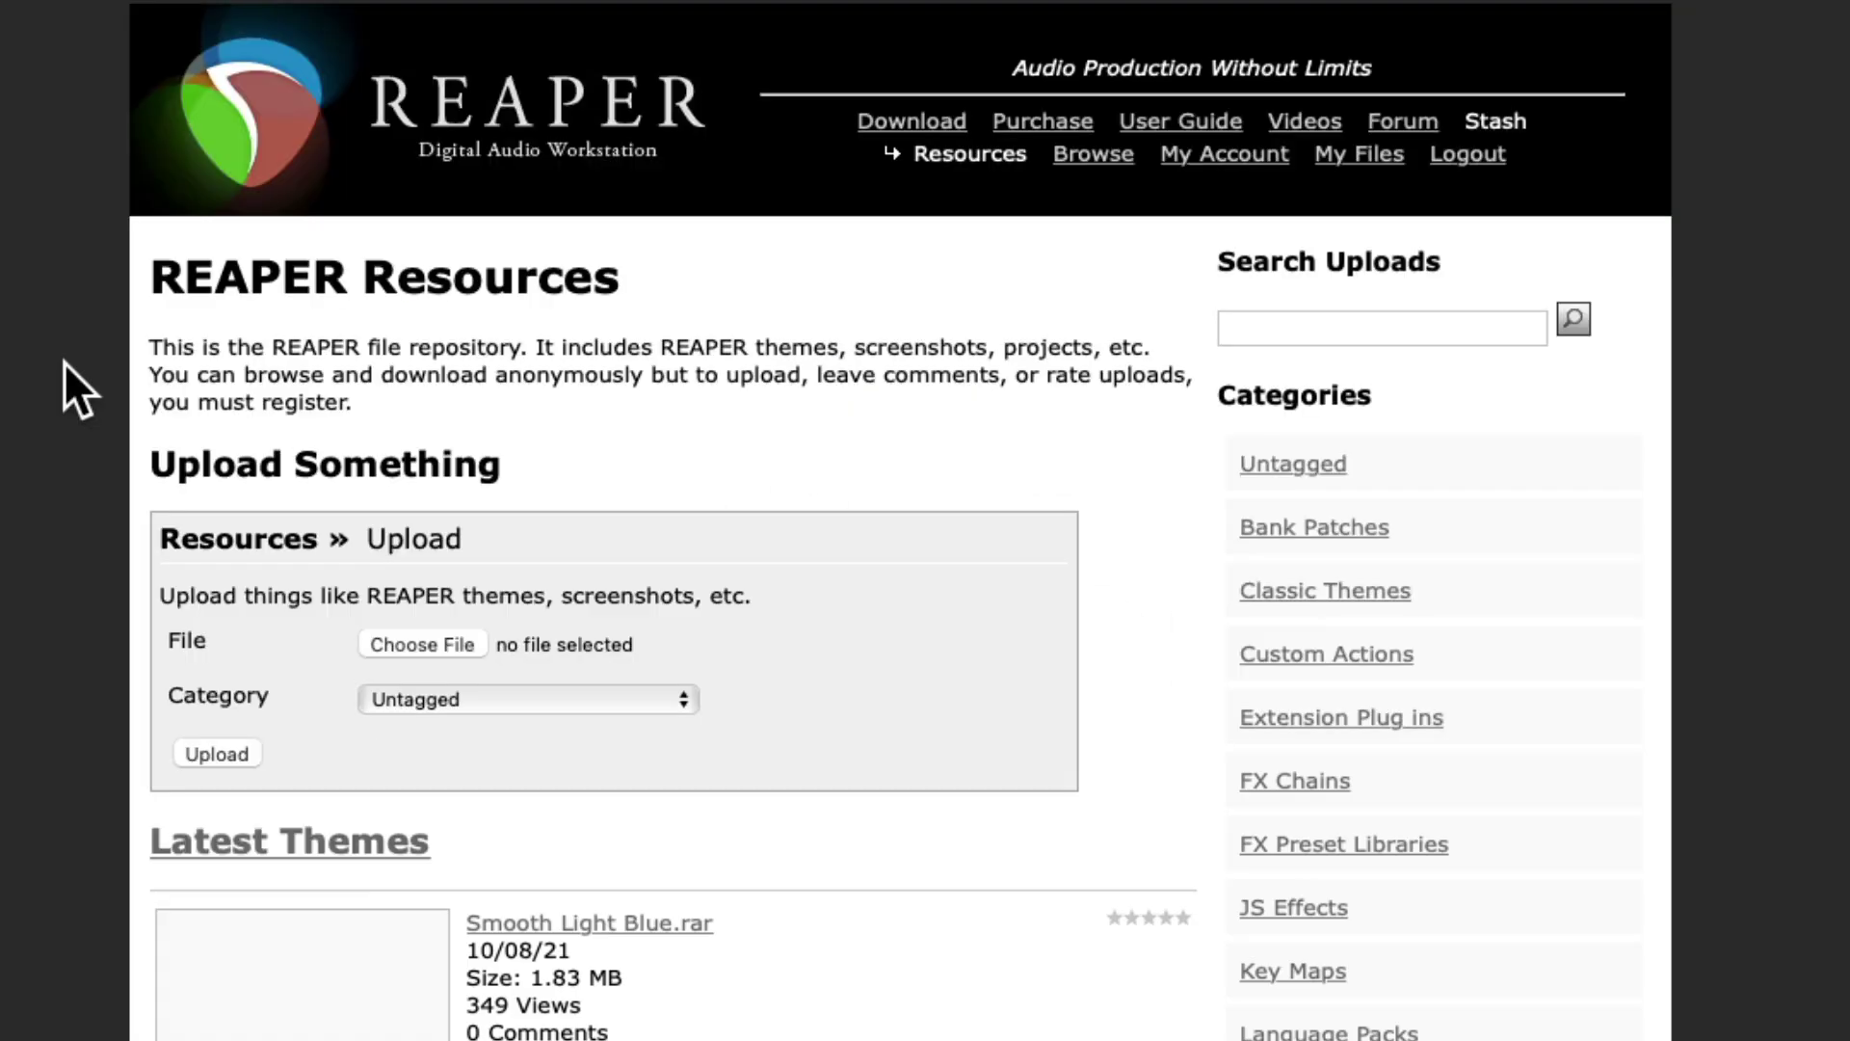
Step: Search Stash uploads for 'automatic' and open the Automatic Gain (Vocal) Rider page
{"action": "left_click", "coordinate": [1302, 325]}
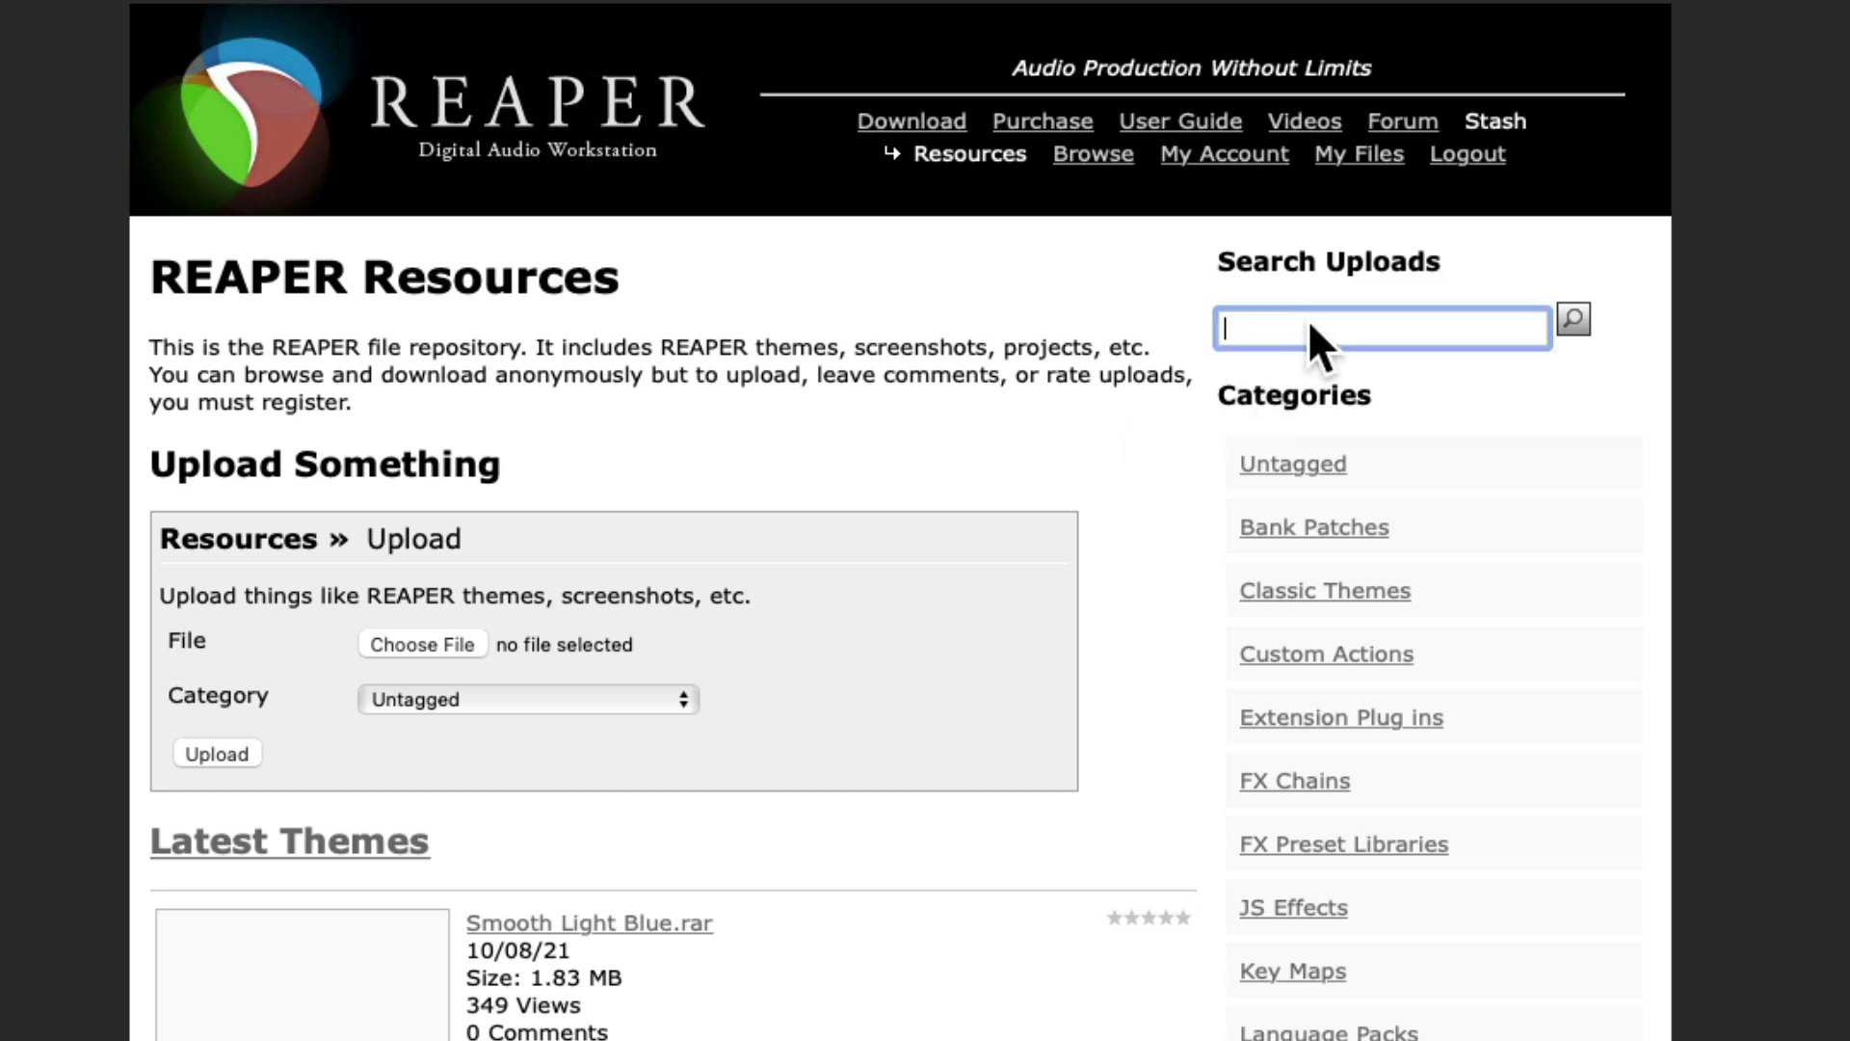
{"action": "type", "text": "automatic"}
{"action": "key", "text": "Return"}
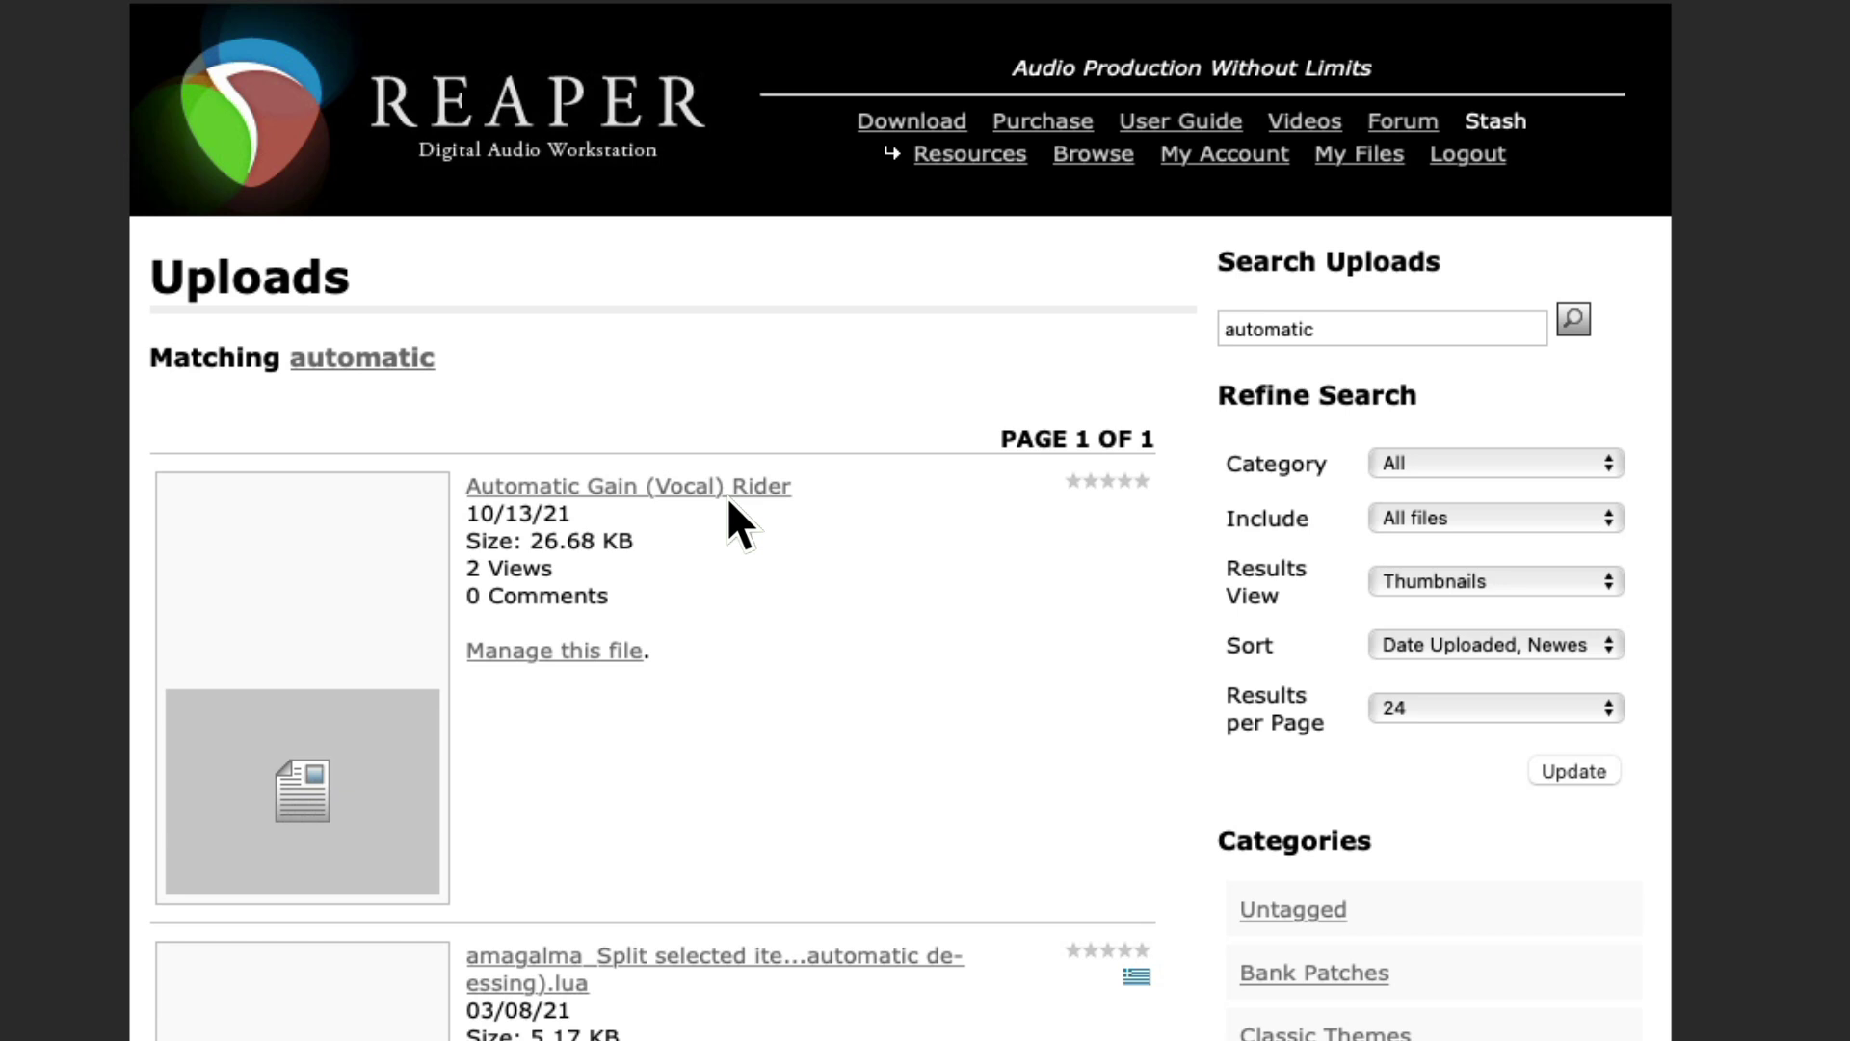
{"action": "left_click", "coordinate": [644, 490]}
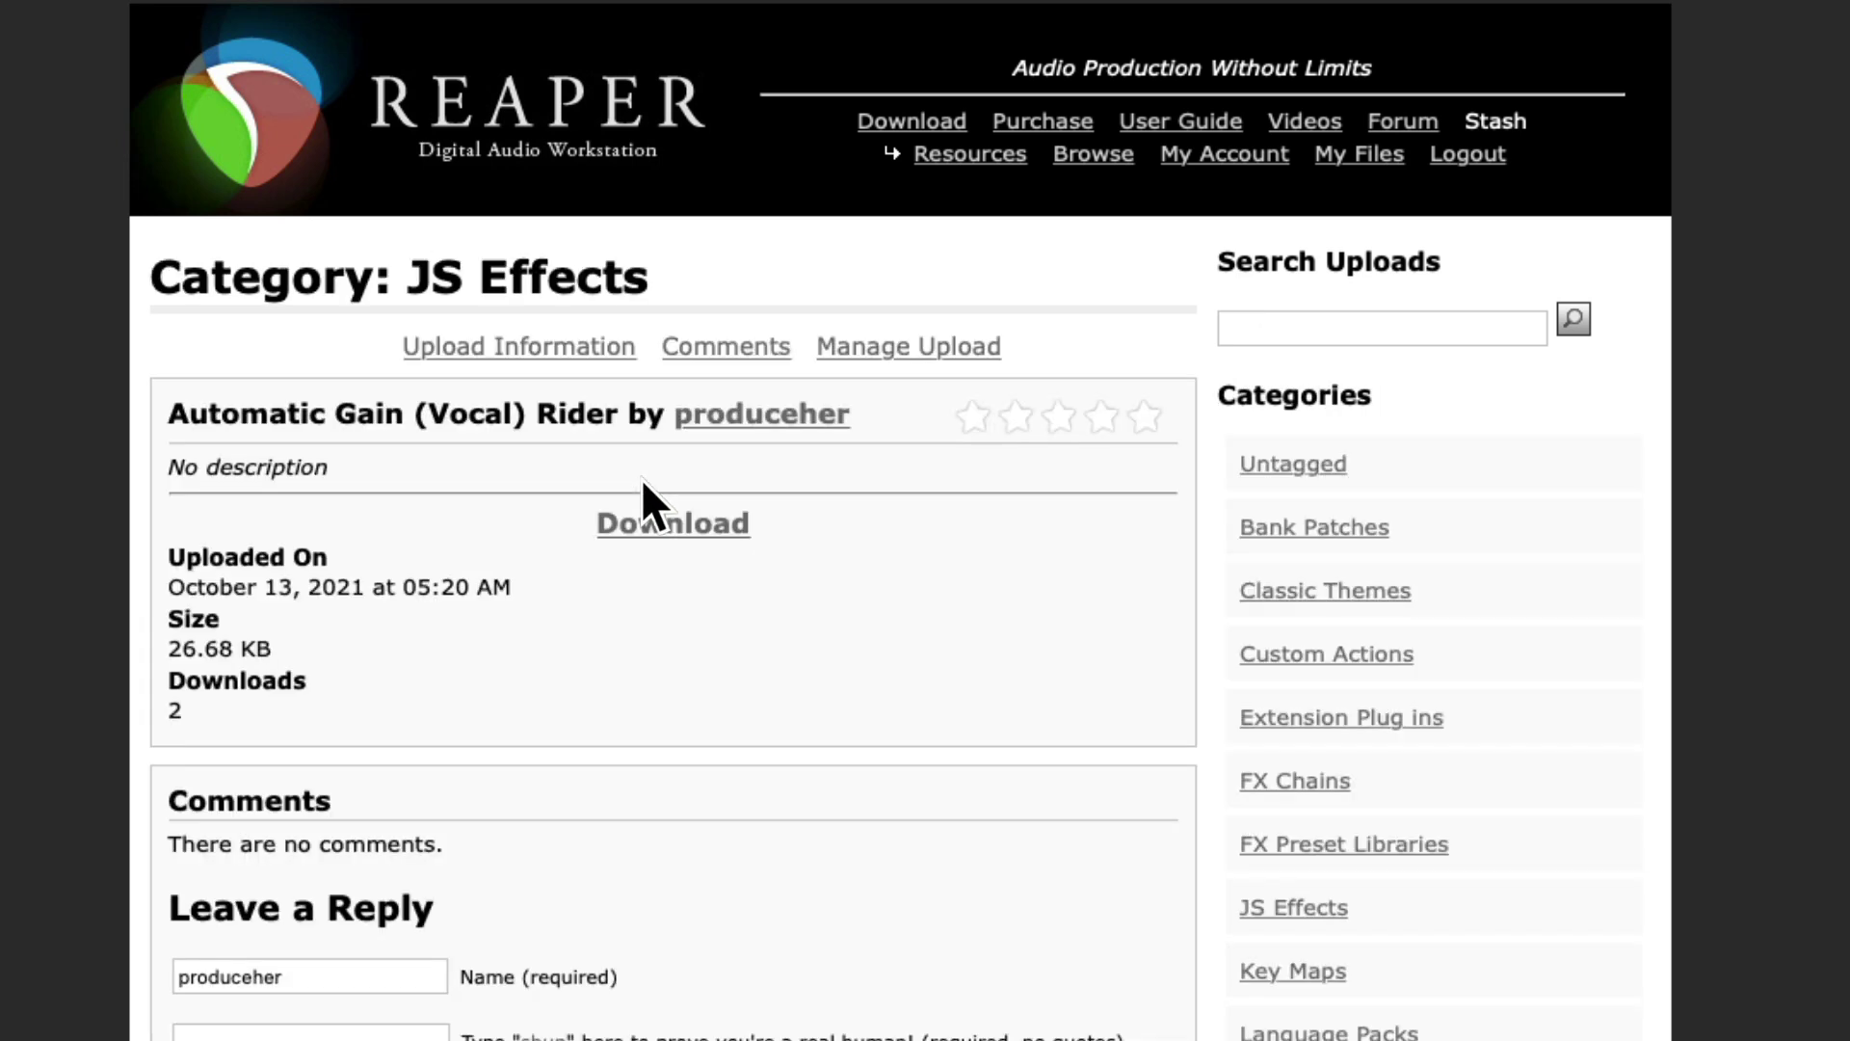
Step: Download the Automatic Gain (Vocal) Rider file and bring up REAPER's Options menu
{"action": "left_click", "coordinate": [713, 529]}
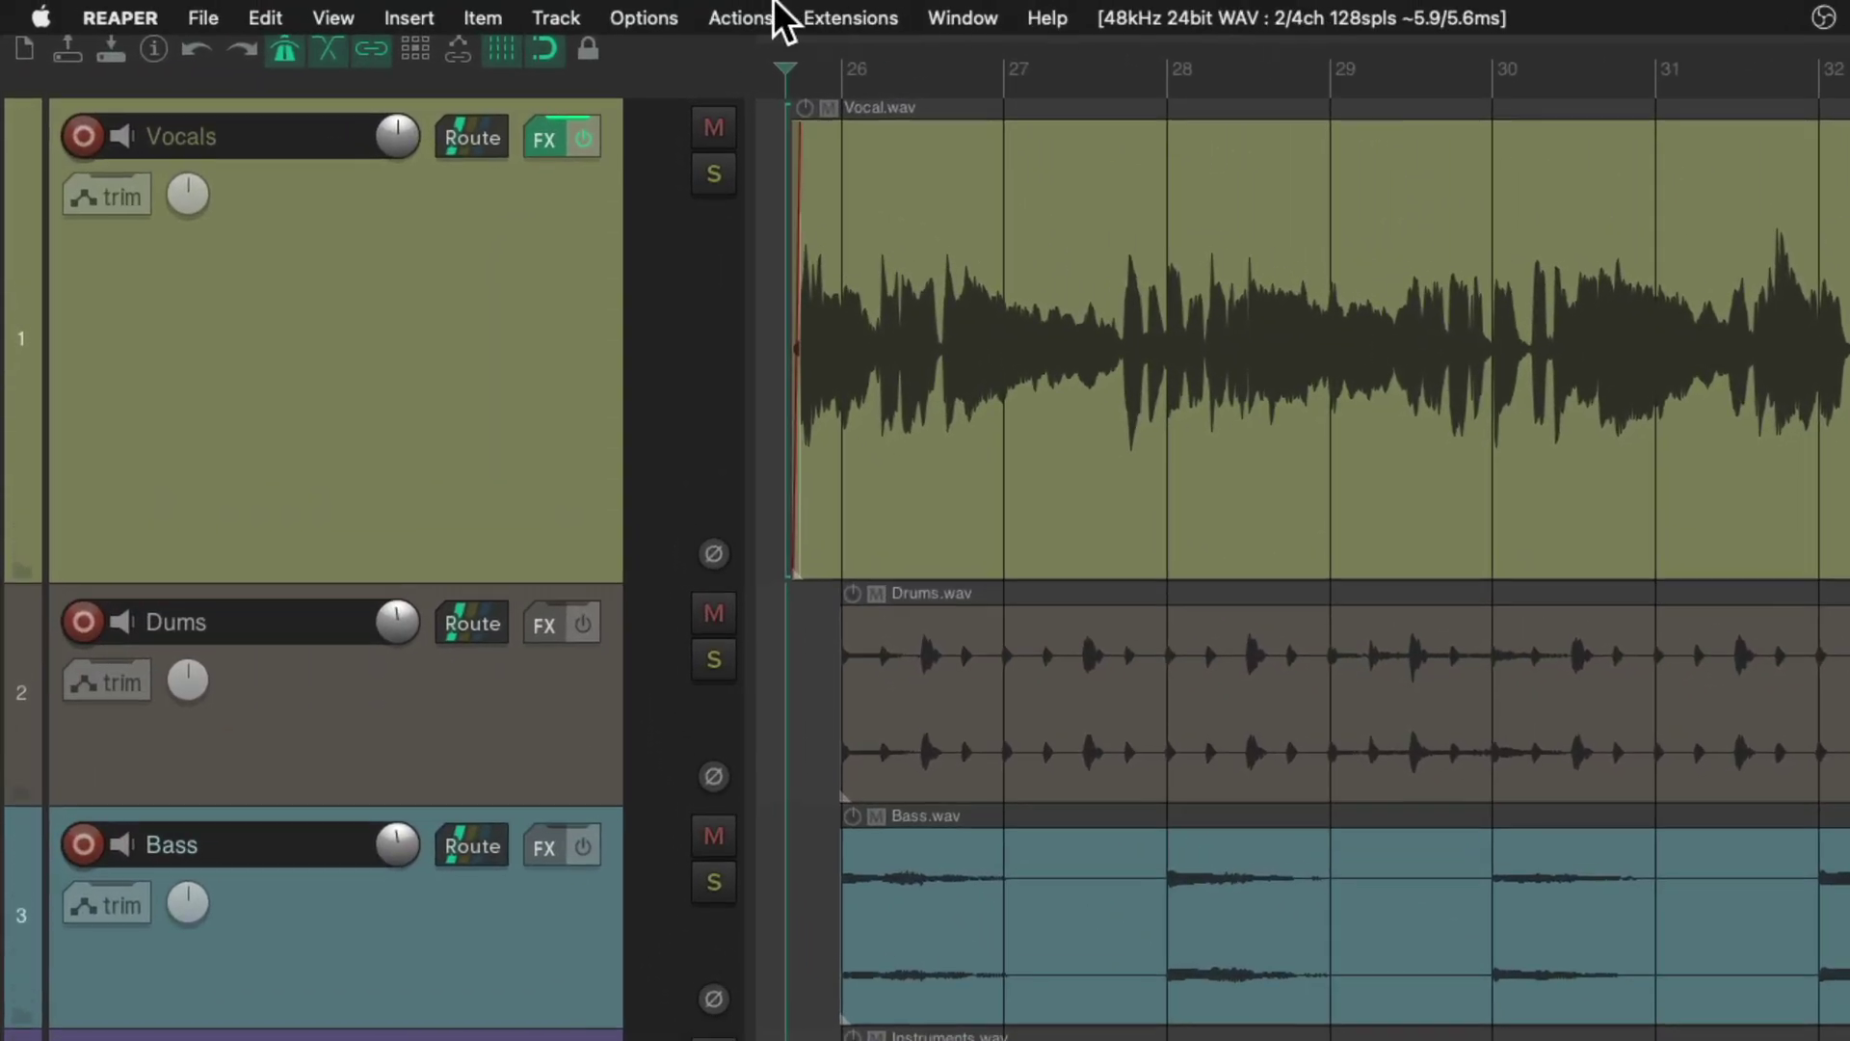
{"action": "left_click", "coordinate": [641, 18]}
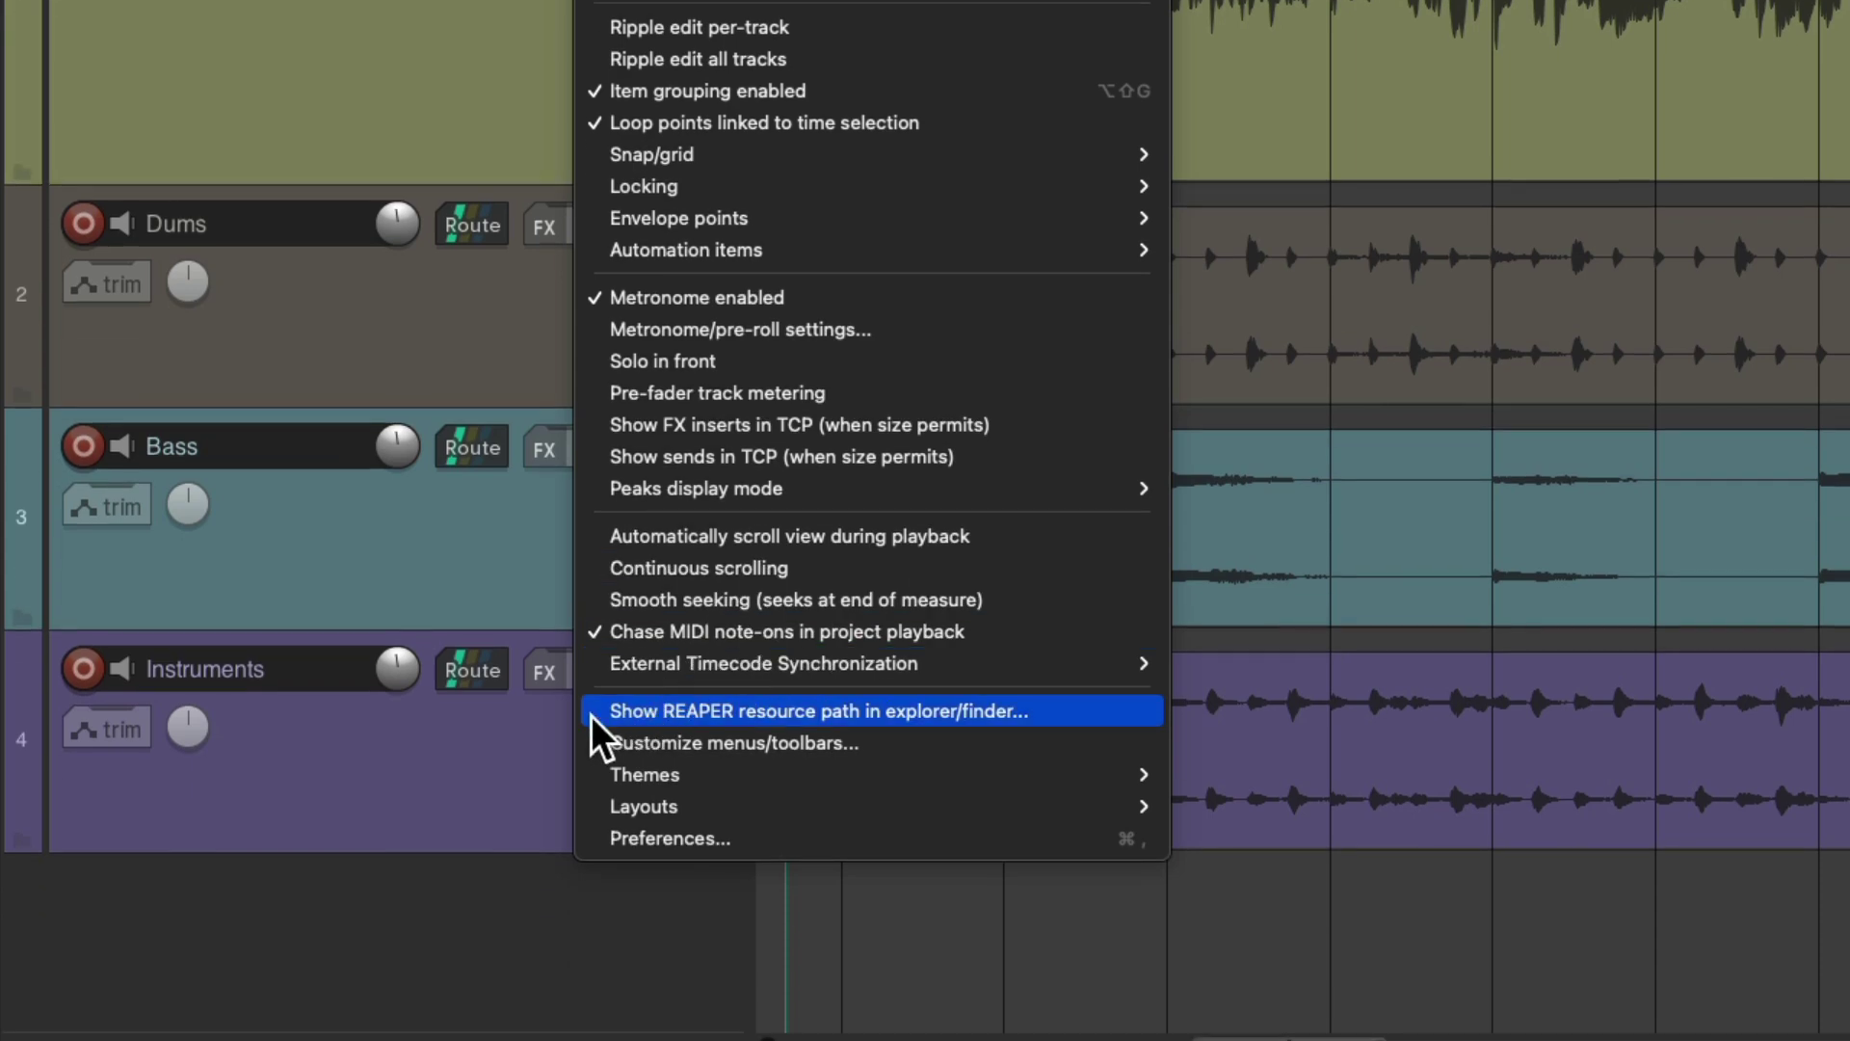
Step: Reveal REAPER's resource path and move the gain rider file from Downloads into Effects/analysis
{"action": "left_click", "coordinate": [592, 714]}
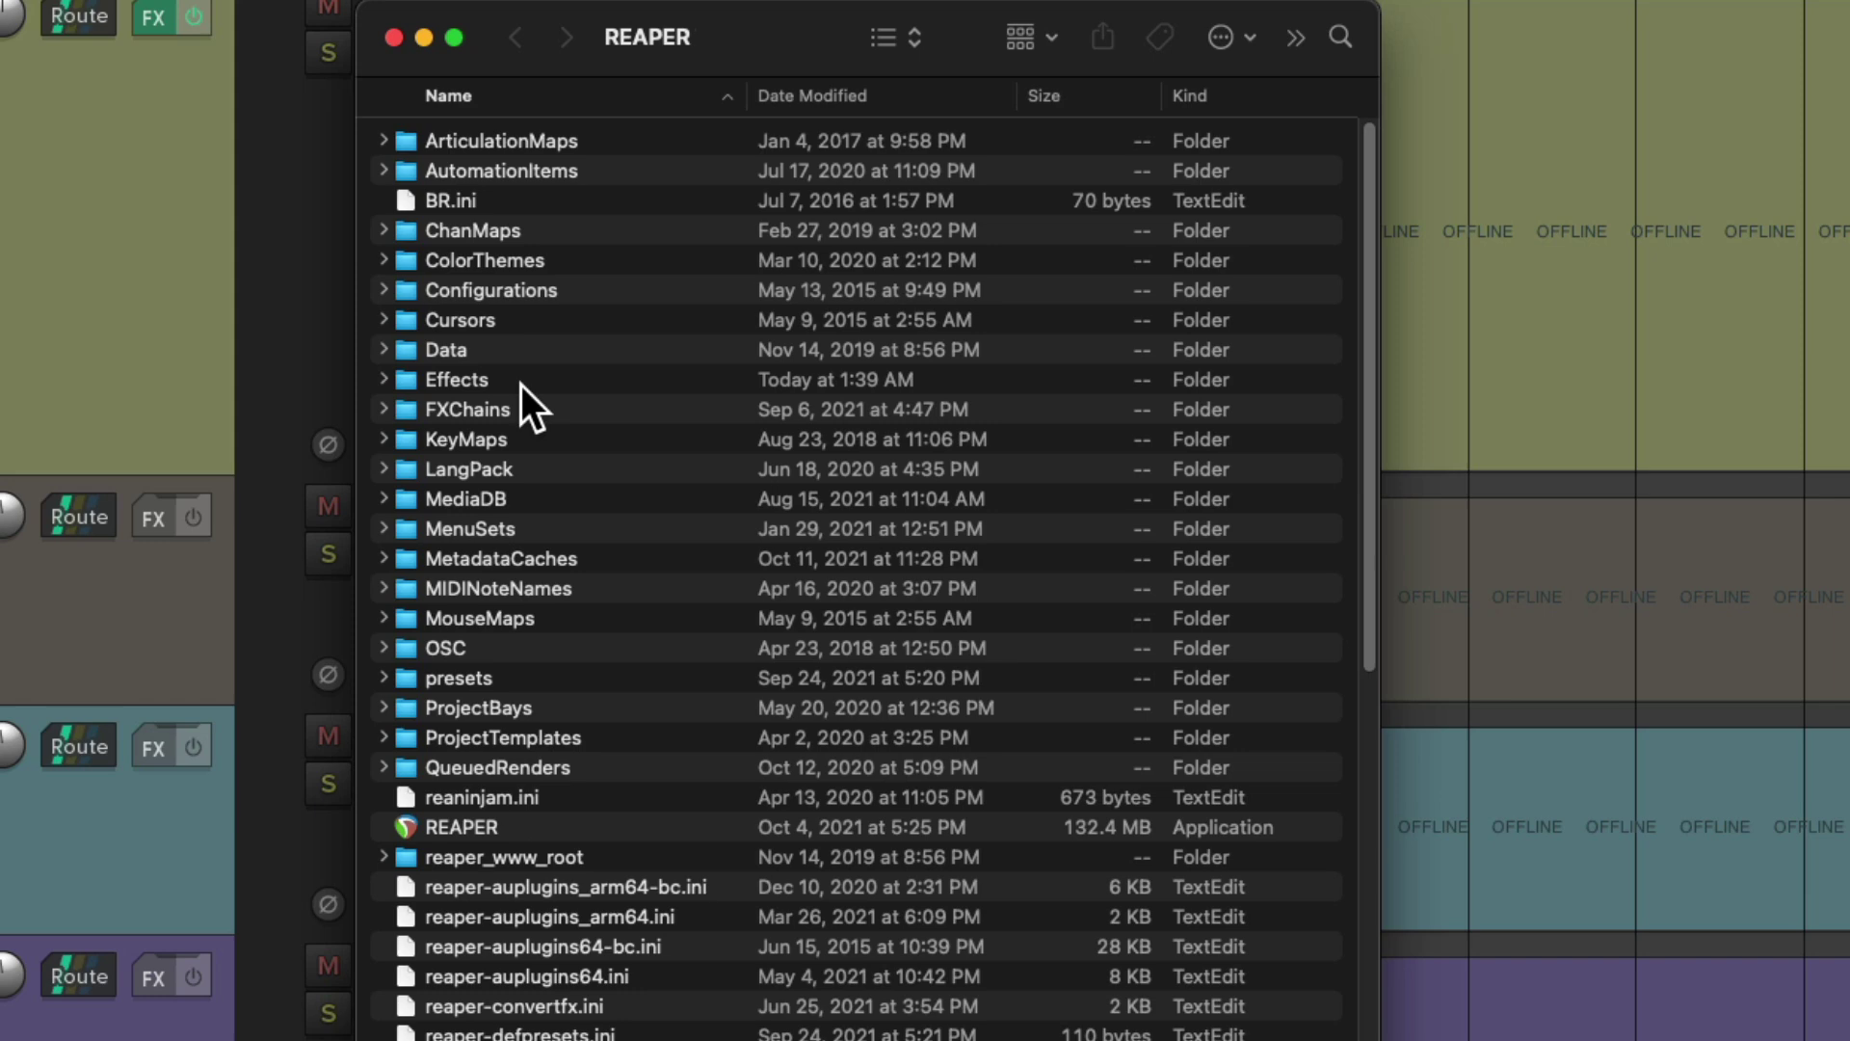
{"action": "double_click", "coordinate": [465, 379]}
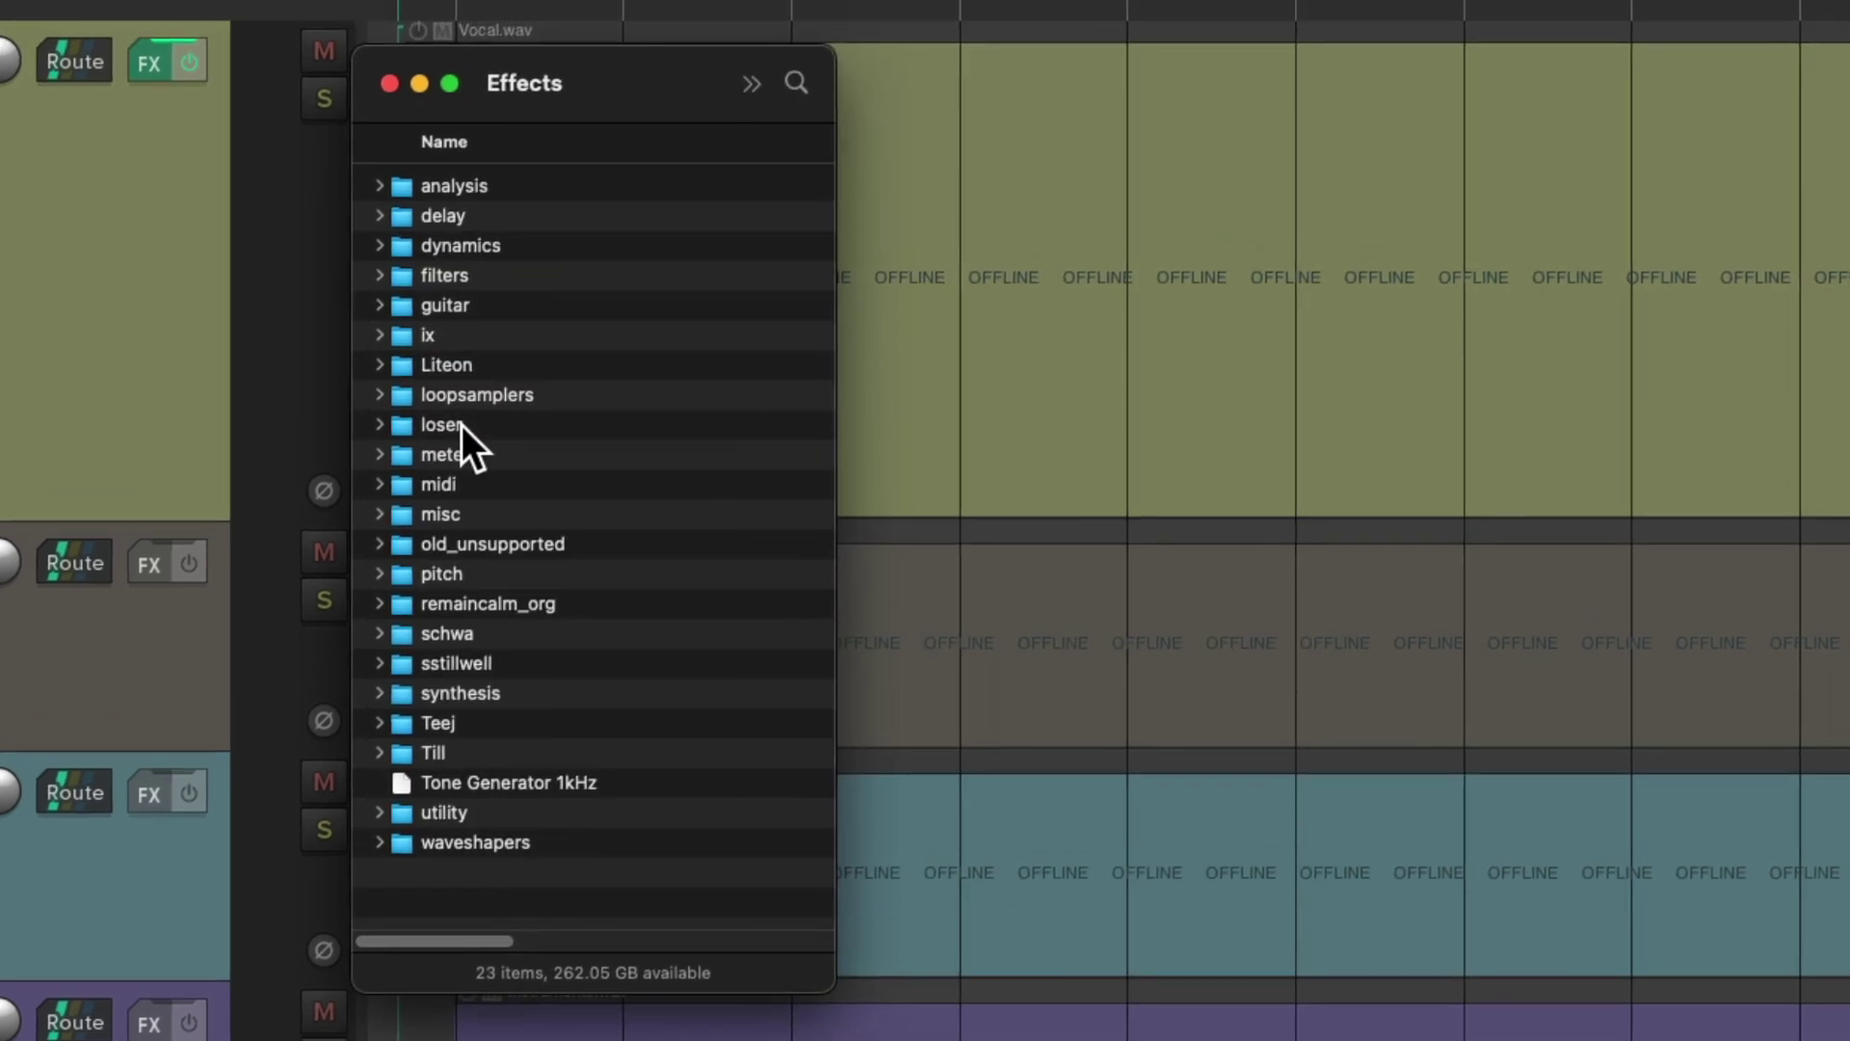
{"action": "key", "text": "super+n"}
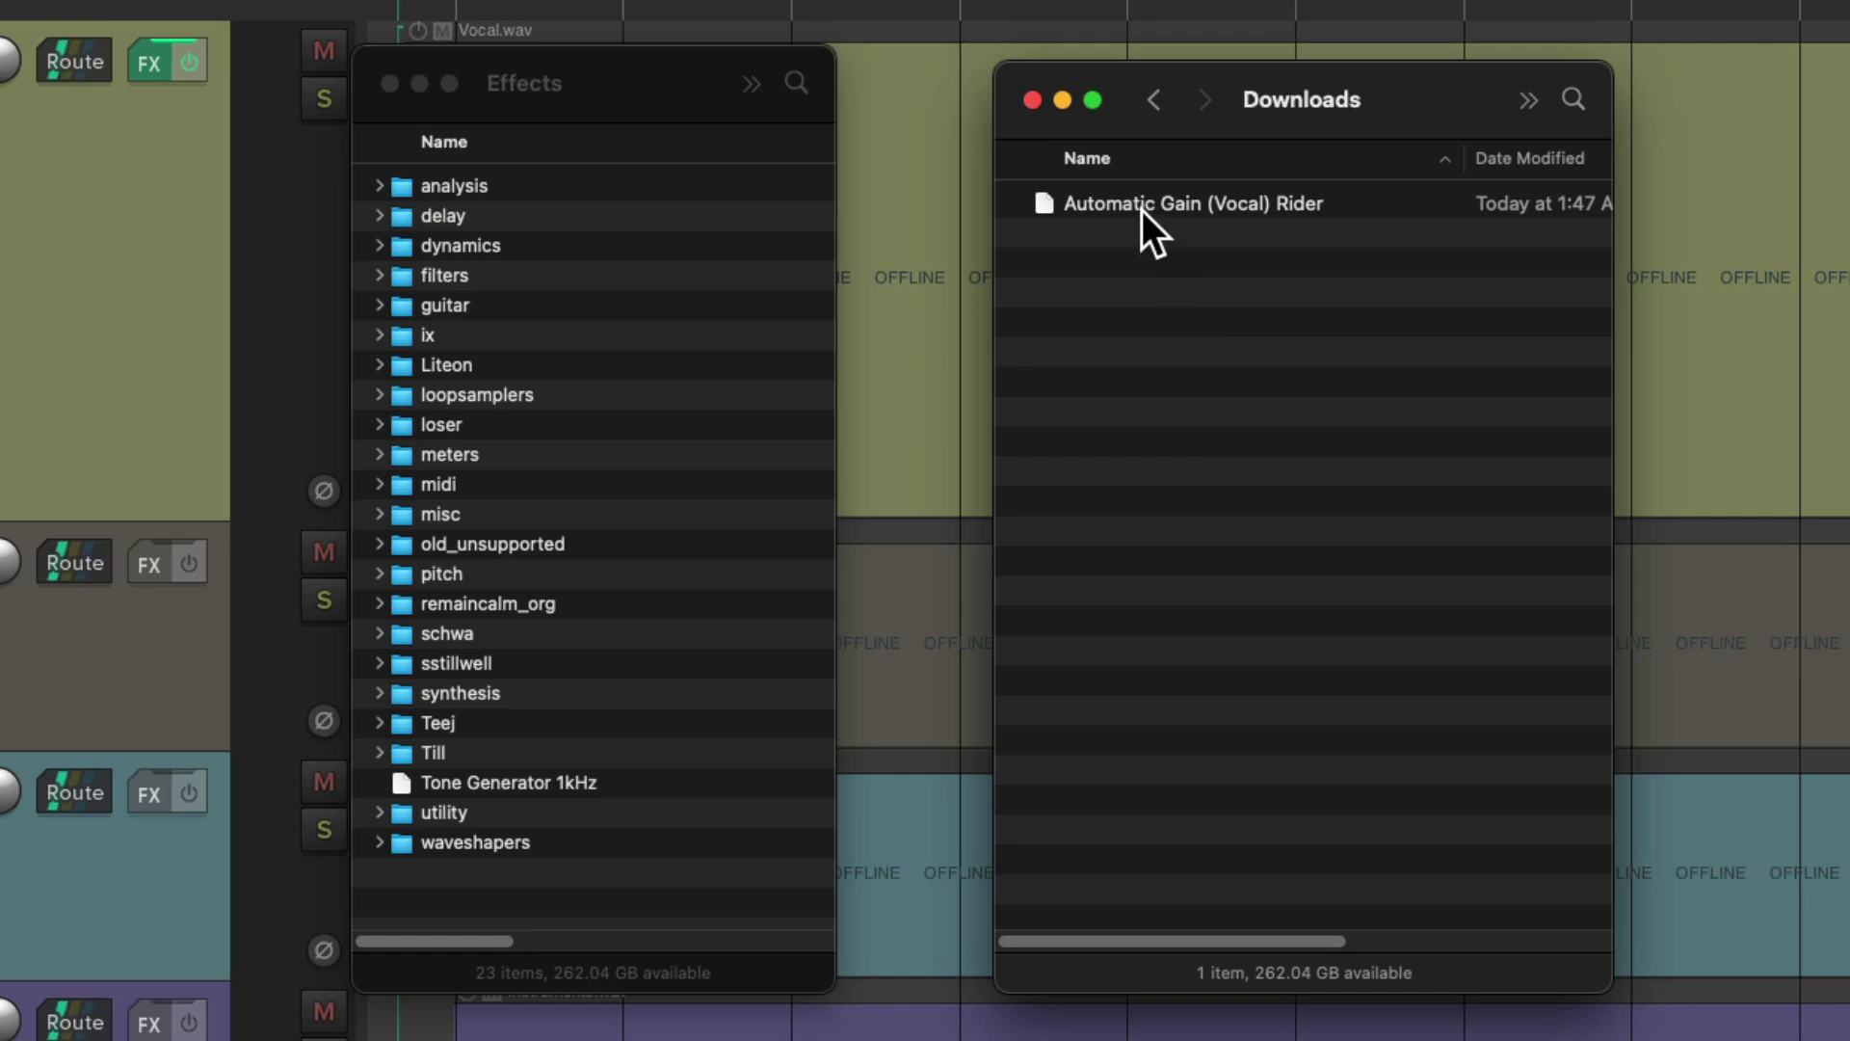
{"action": "left_click_drag", "start_coordinate": [1141, 202], "coordinate": [476, 189]}
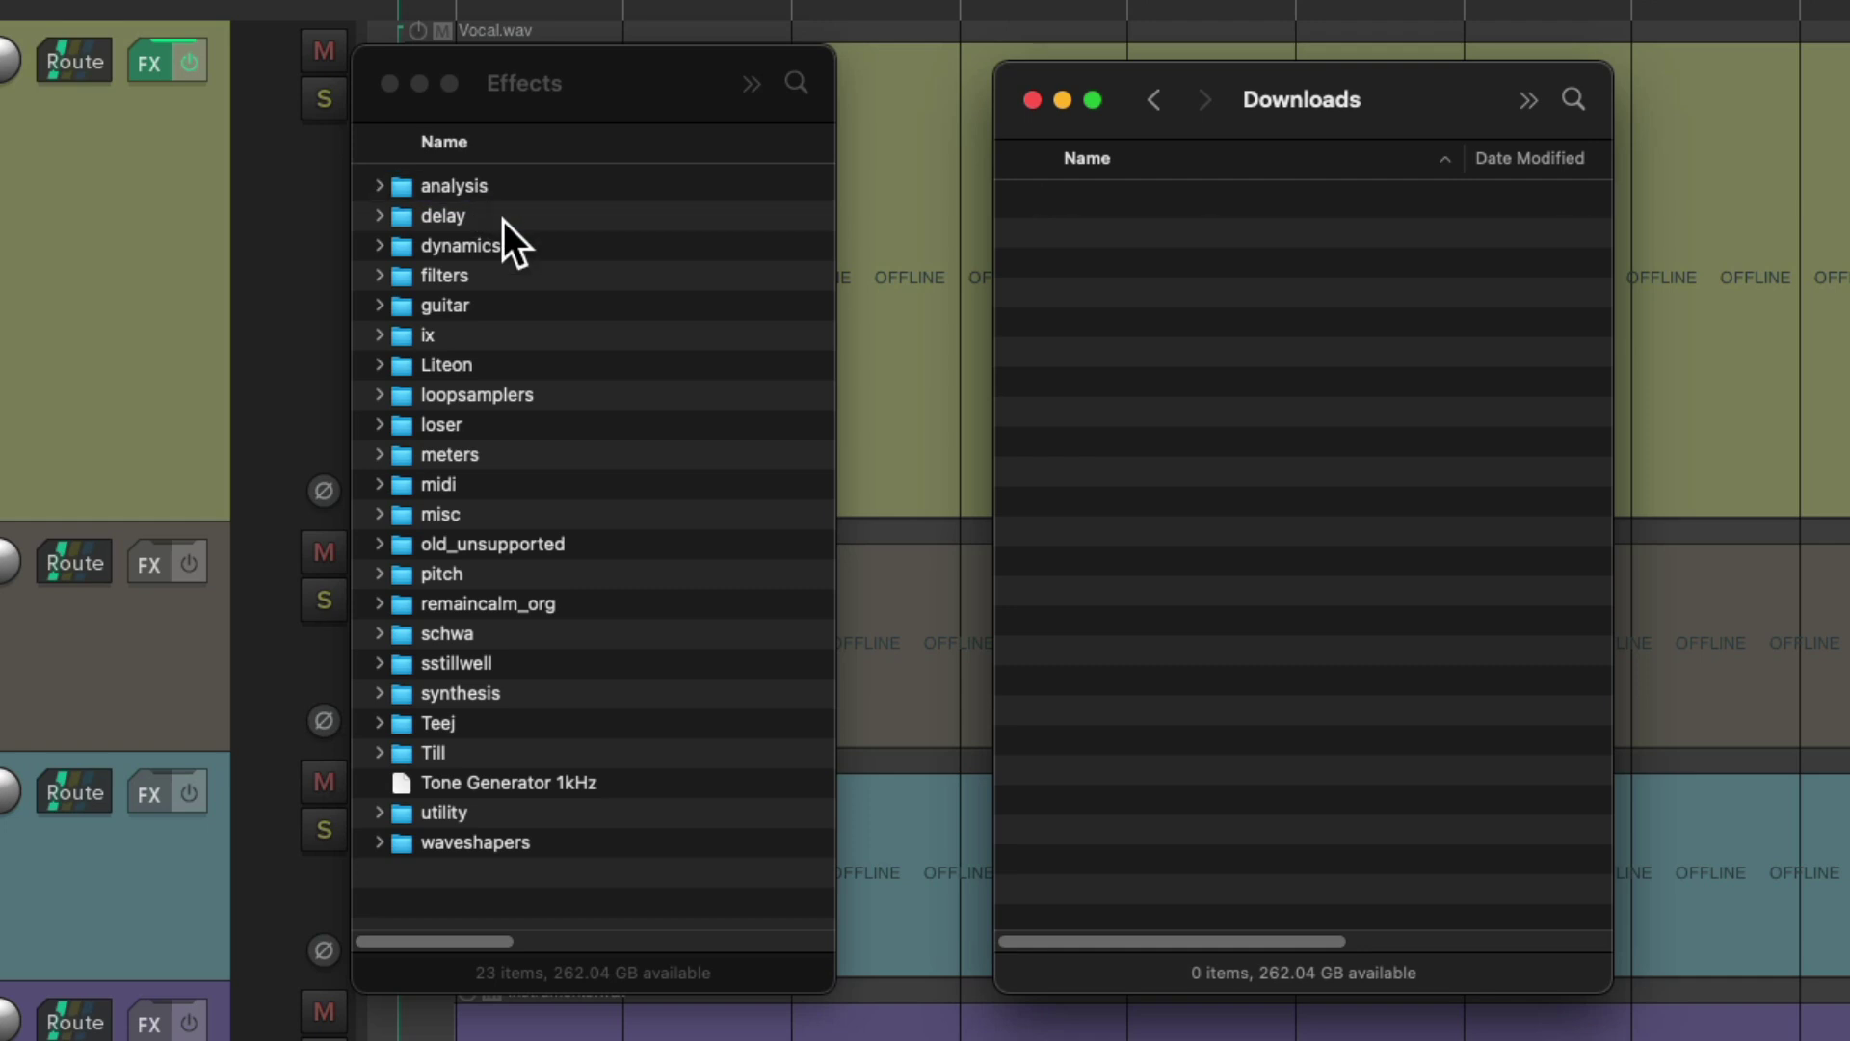
{"action": "left_click", "coordinate": [378, 183]}
{"action": "left_click", "coordinate": [378, 183]}
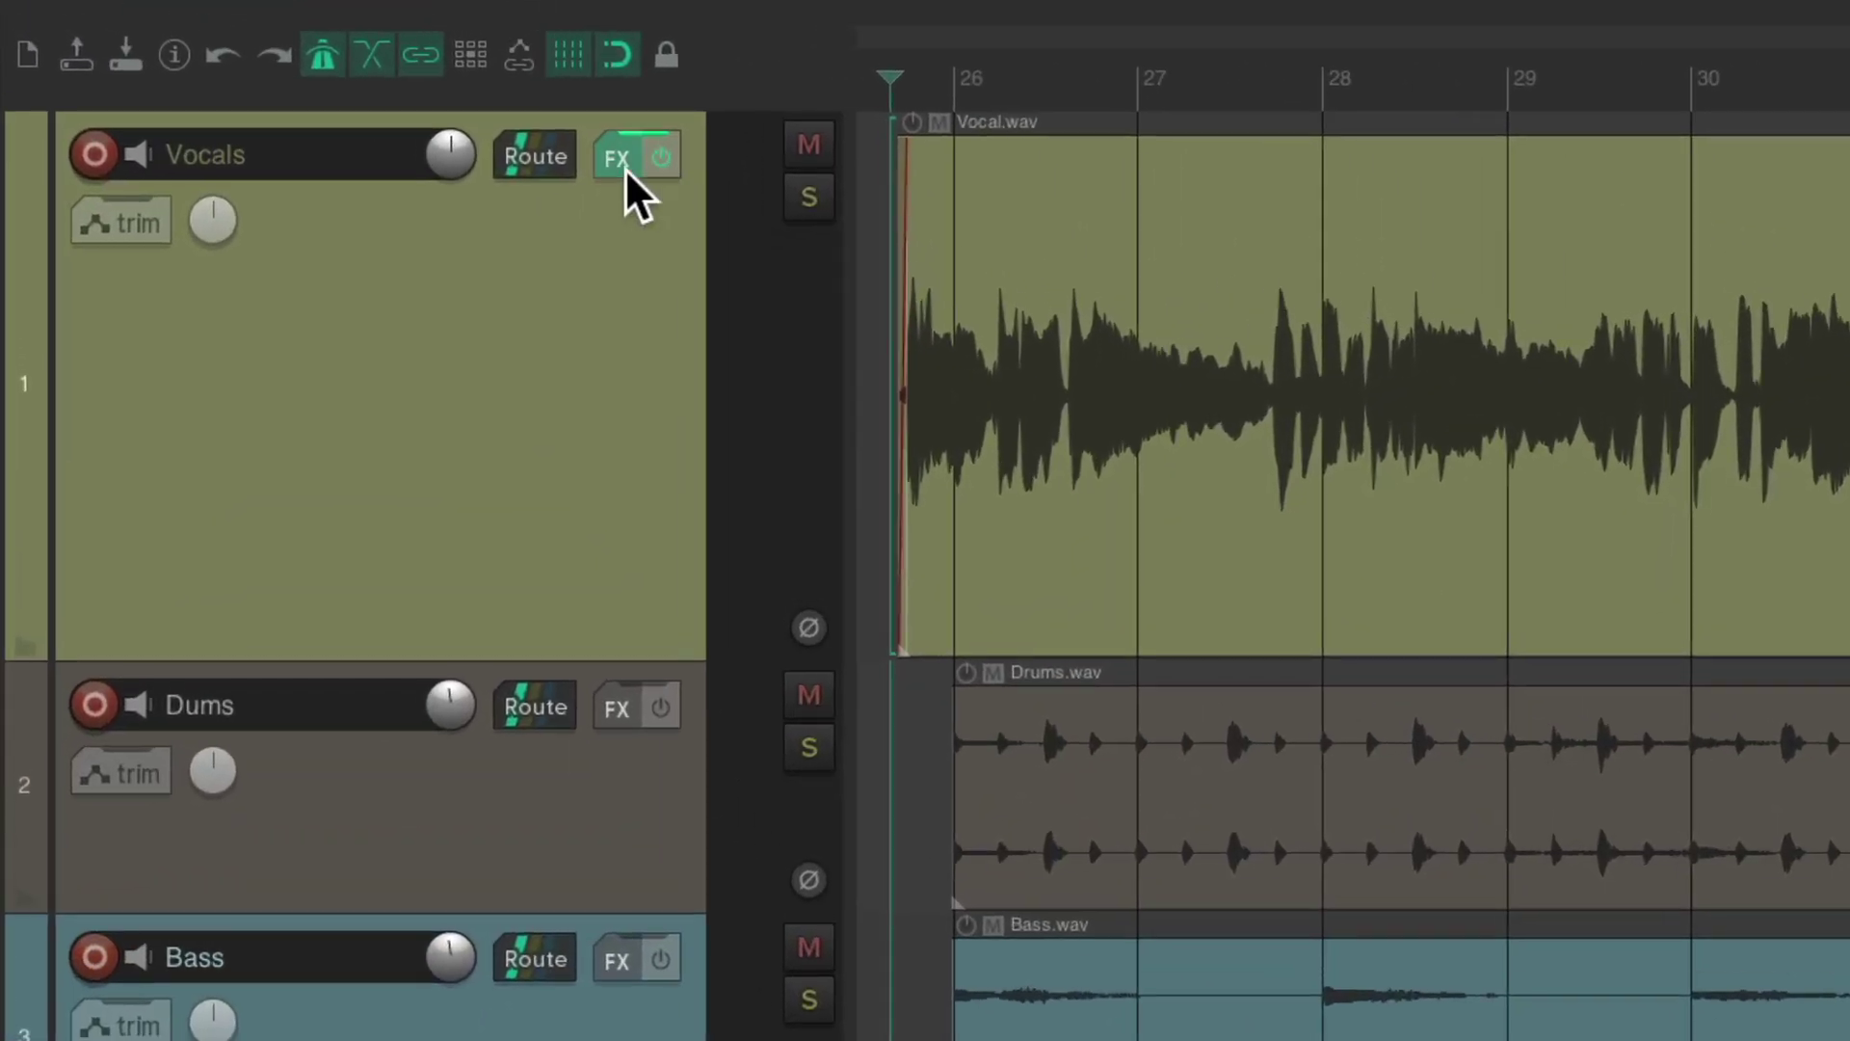
Step: Rescan plugins, filter 'automatic', and add JS: Automatic Gain (Vocal) Rider to the Vocals FX chain
{"action": "left_click", "coordinate": [625, 168]}
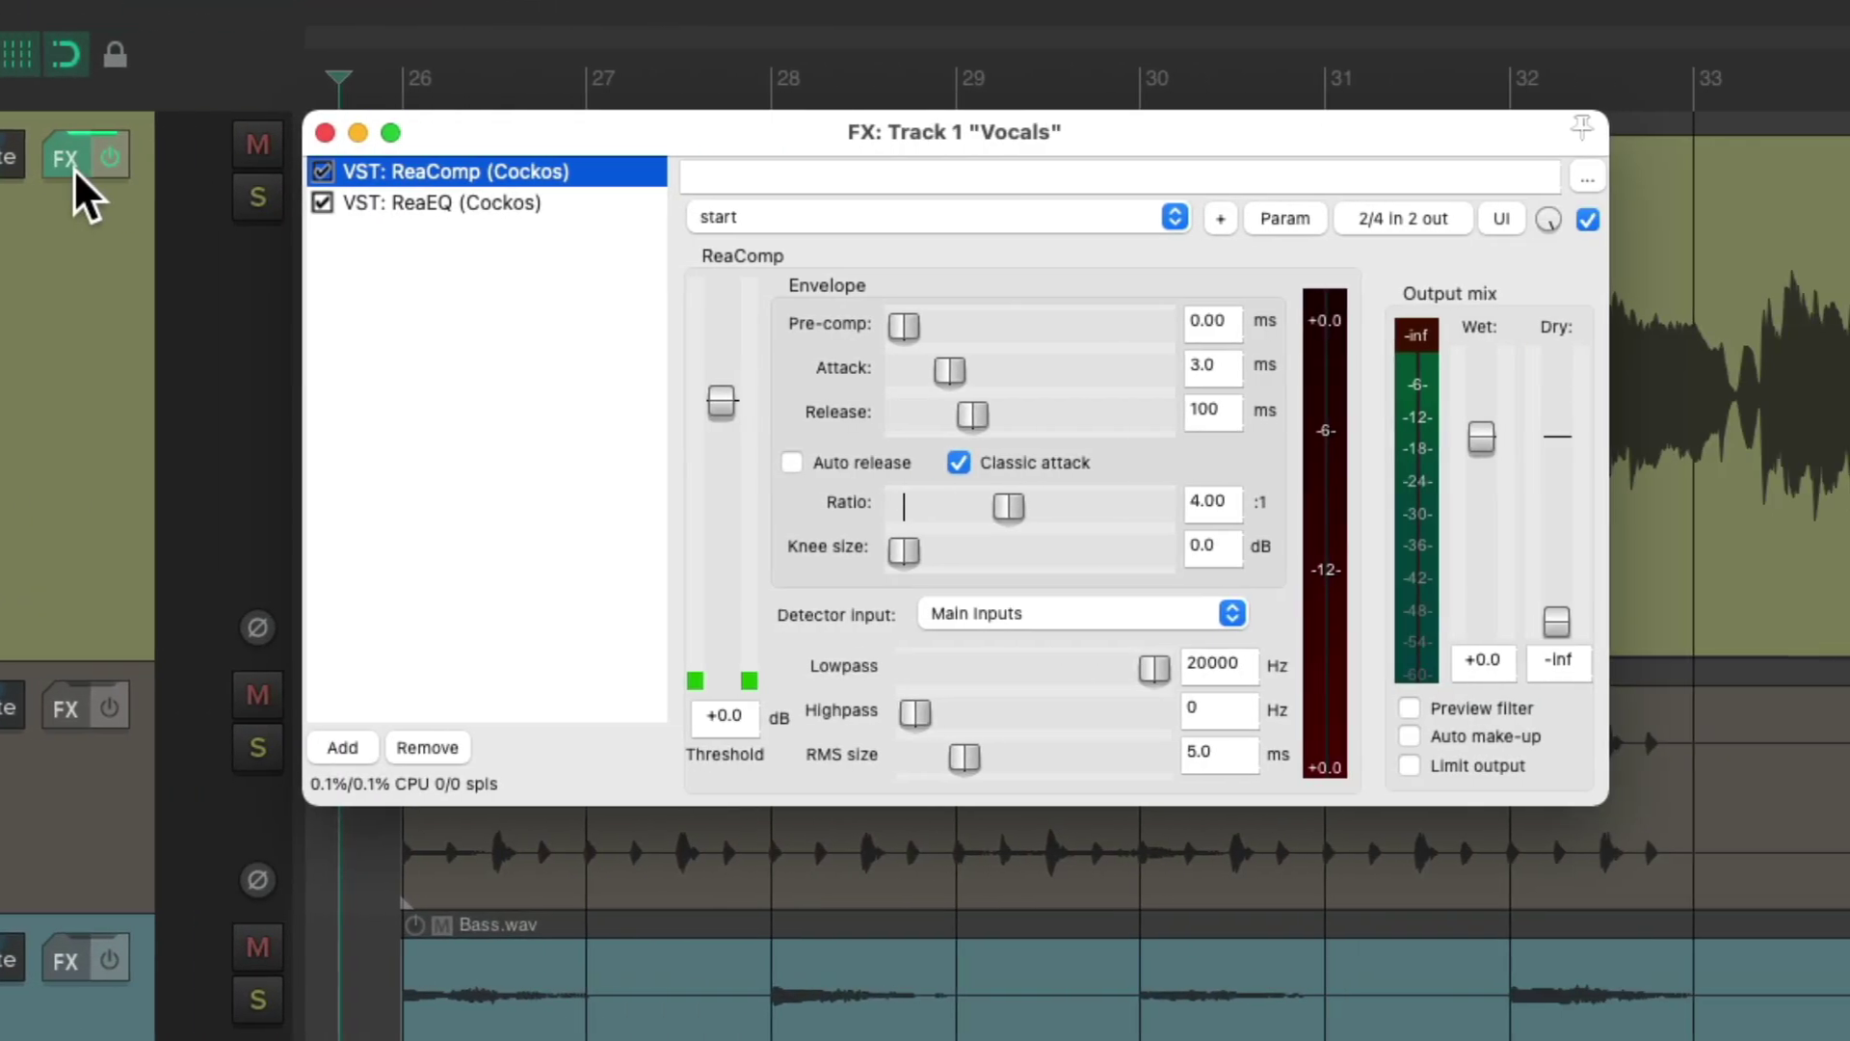
{"action": "double_click", "coordinate": [491, 407]}
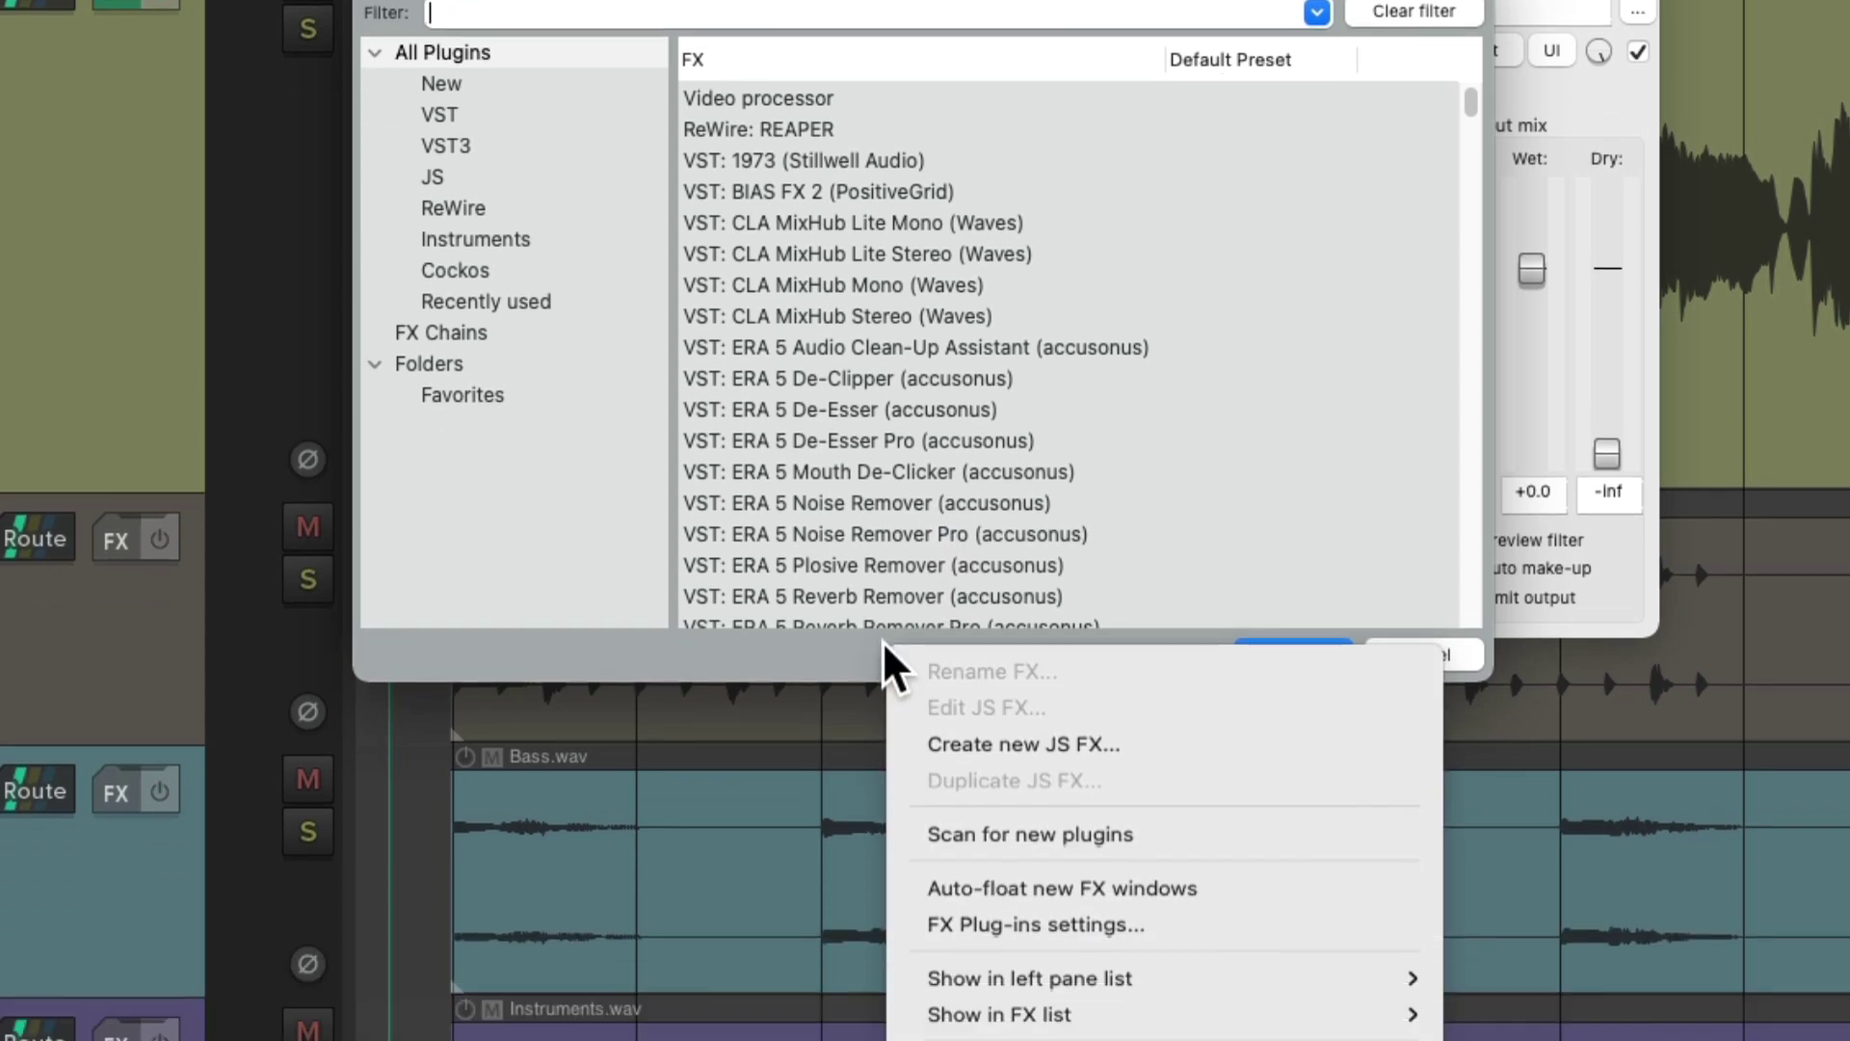
{"action": "left_click", "coordinate": [896, 835]}
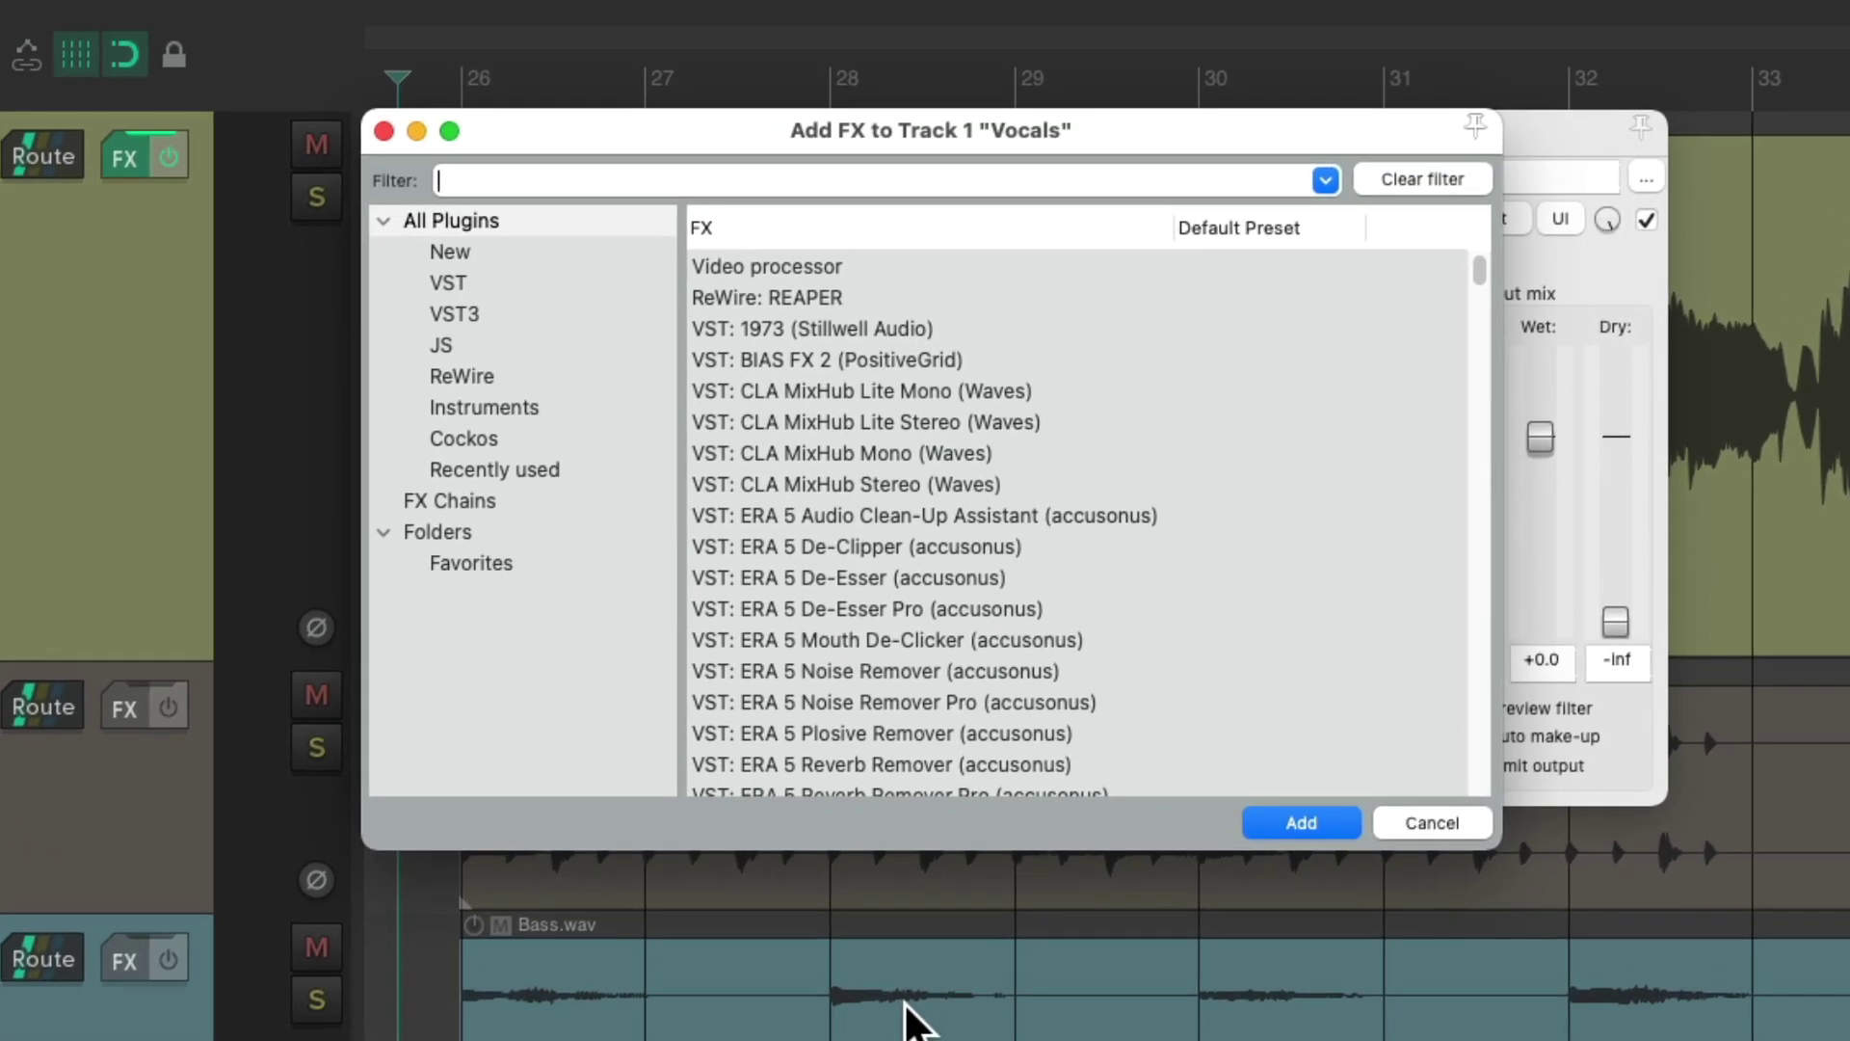
{"action": "type", "text": "automatic"}
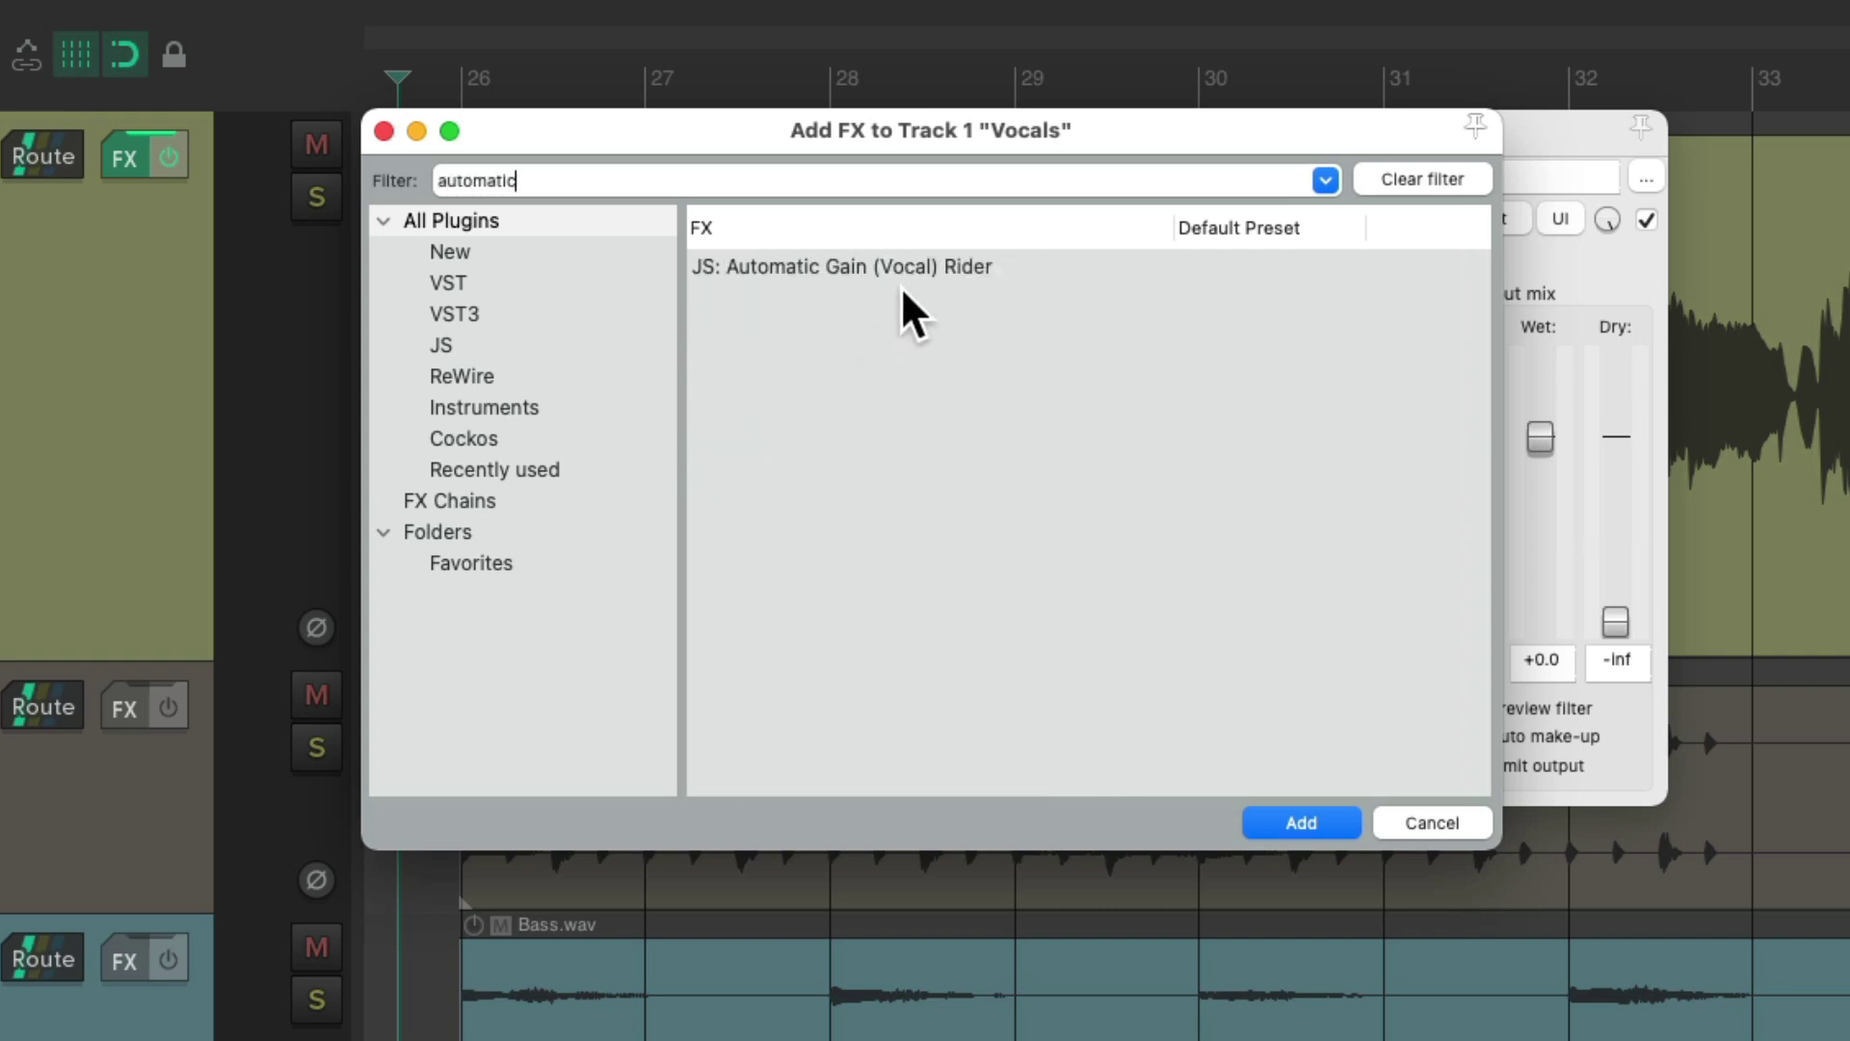
{"action": "left_click", "coordinate": [863, 268]}
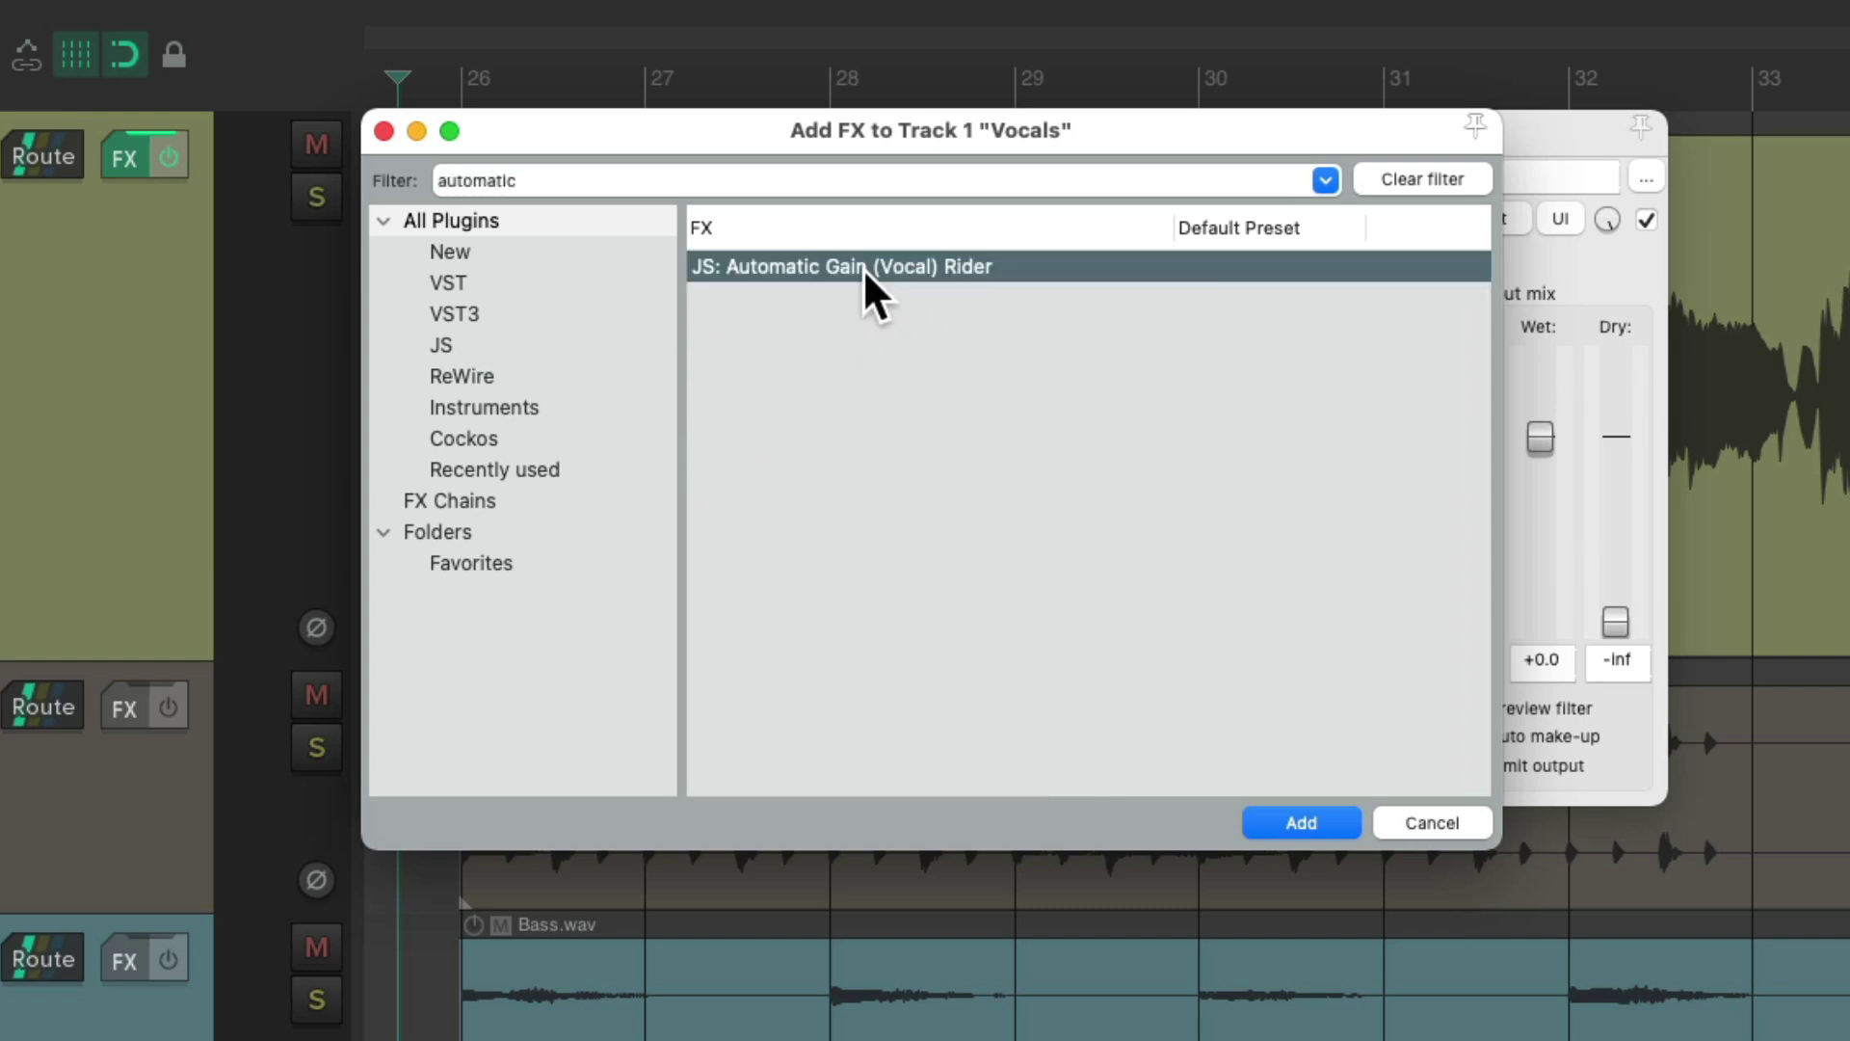
{"action": "double_click", "coordinate": [863, 267]}
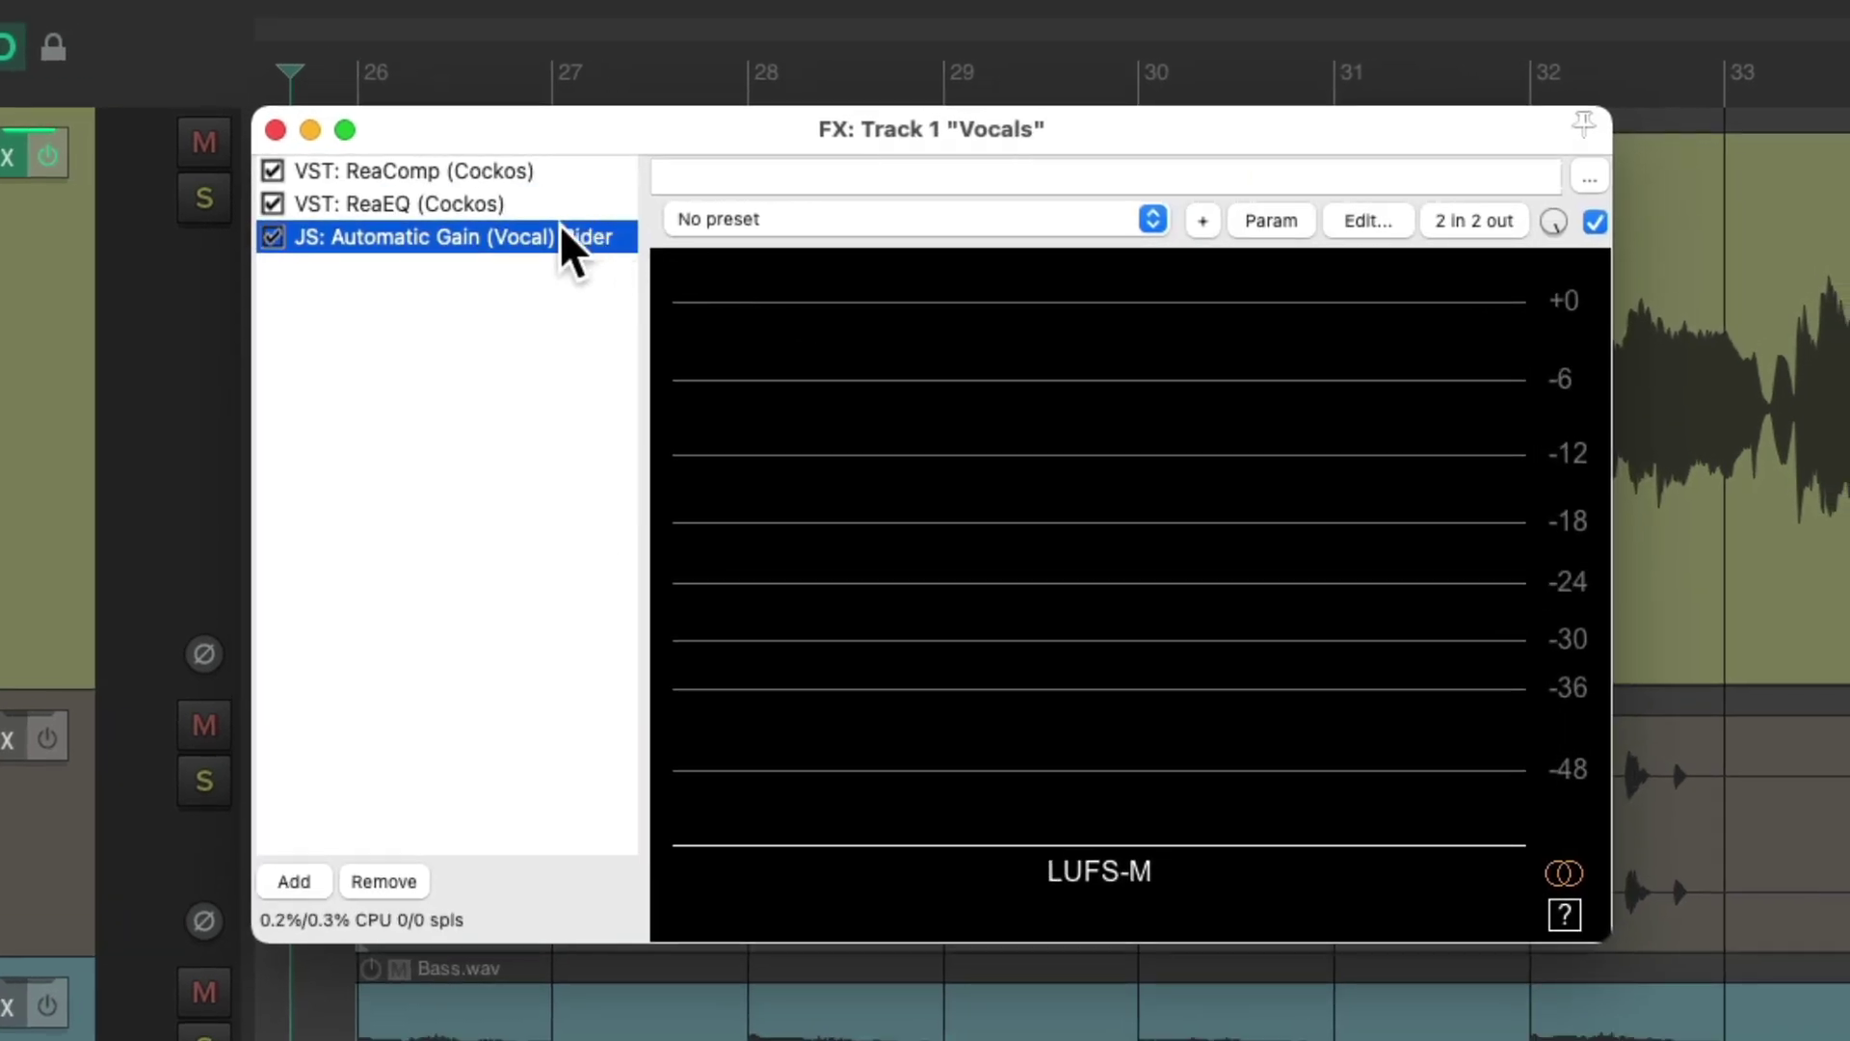
Step: Place the gain rider above ReaComp, check its LUFS-M meter during playback, and close the FX window
{"action": "left_click_drag", "start_coordinate": [555, 165], "coordinate": [554, 164]}
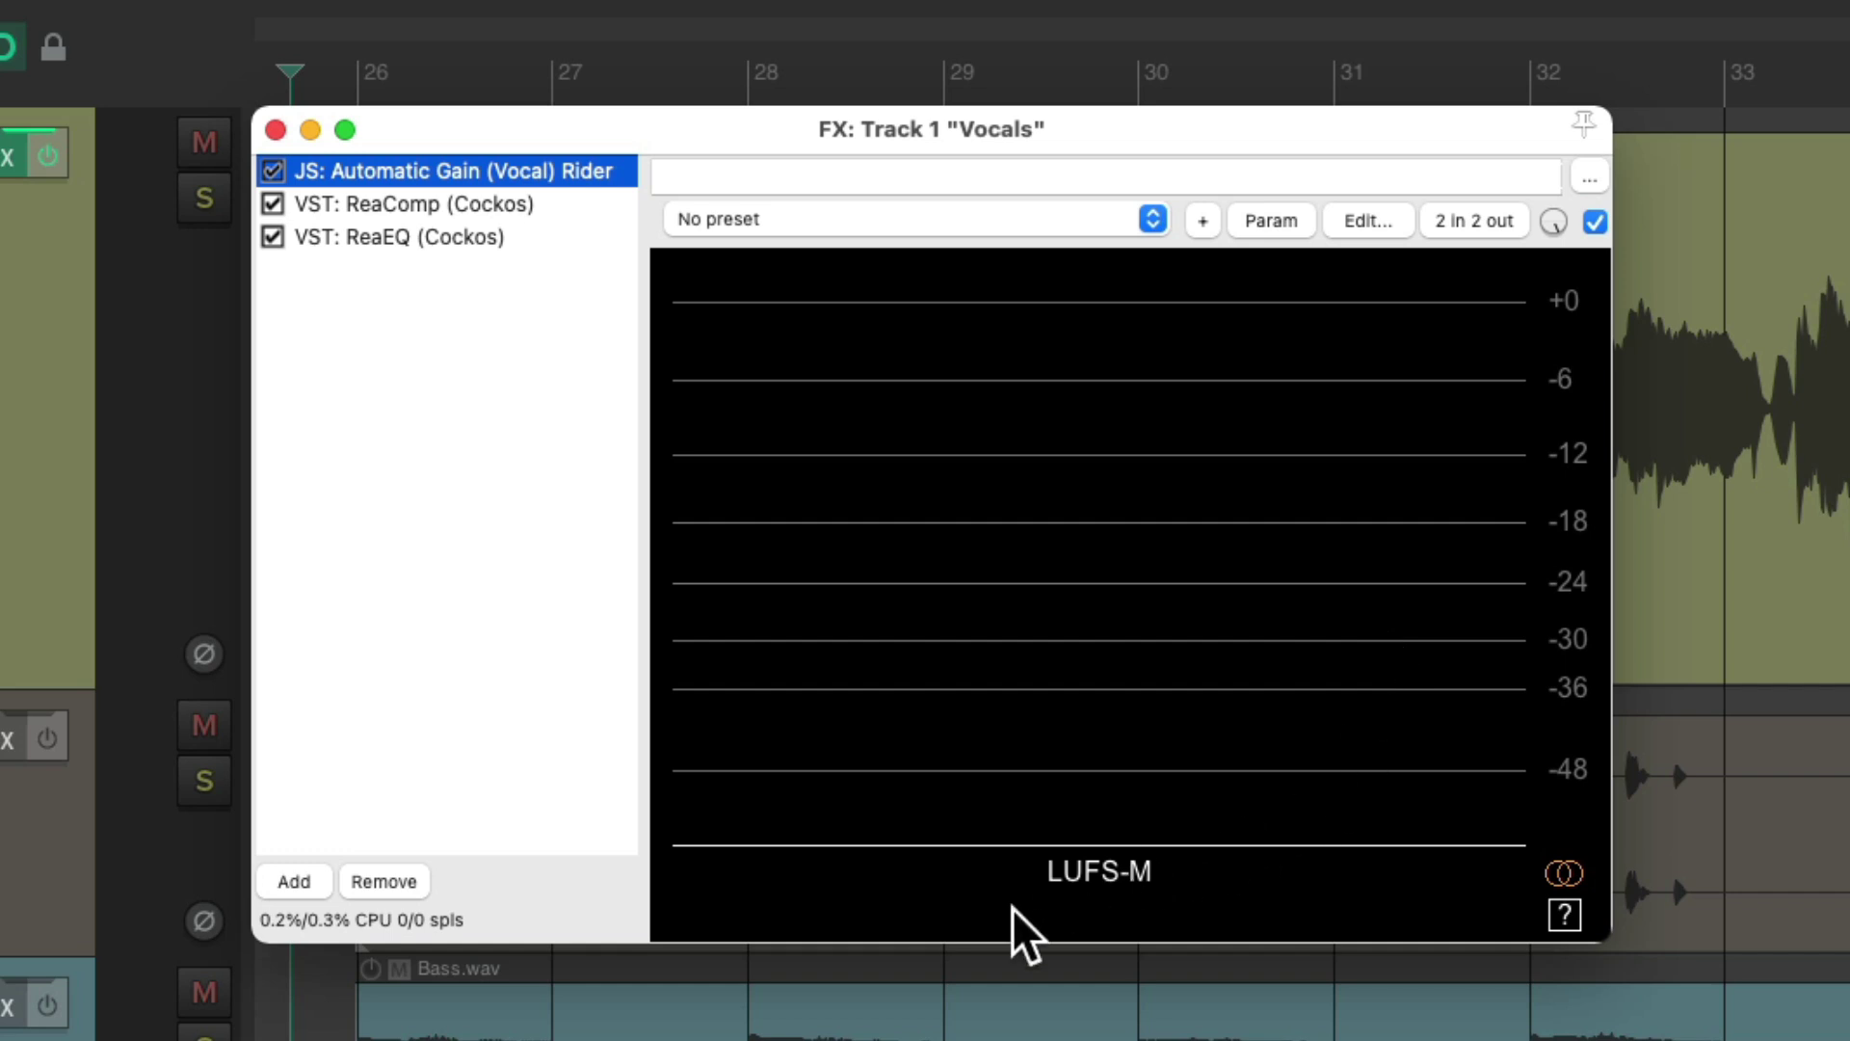
{"action": "key", "text": "space"}
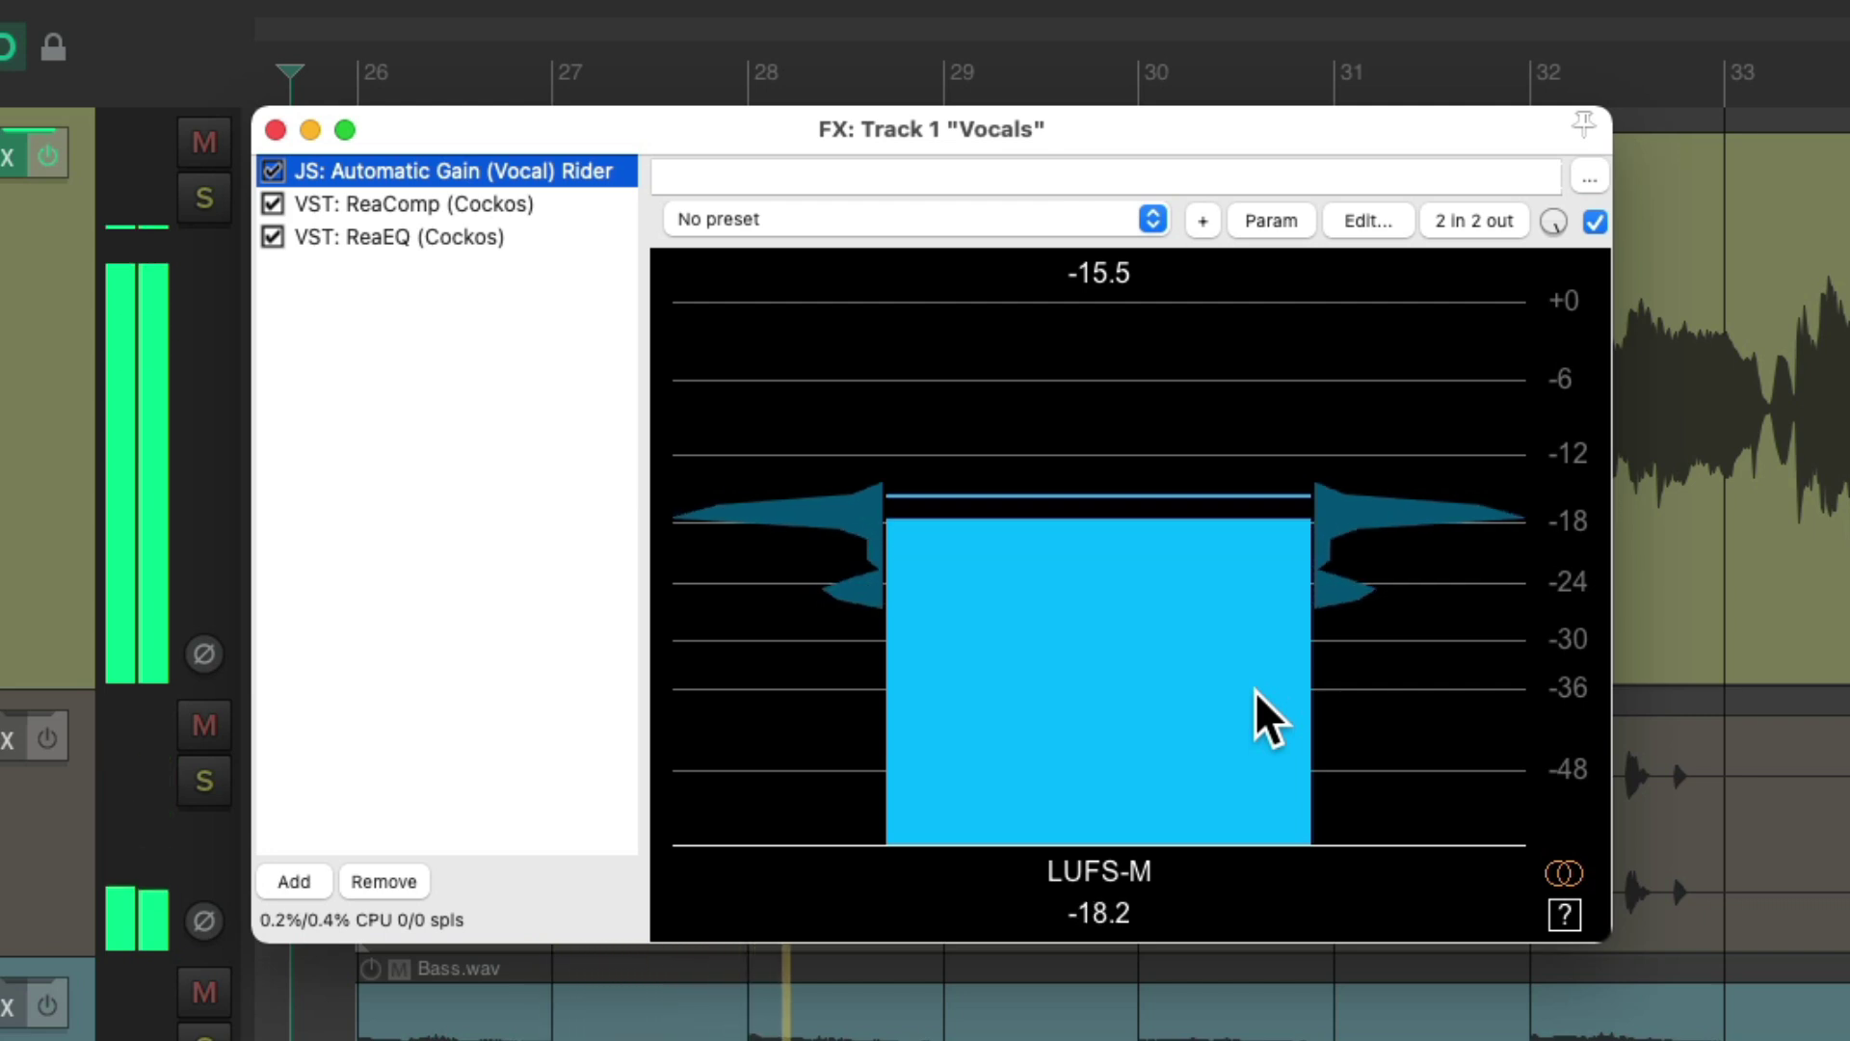
{"action": "key", "text": "space"}
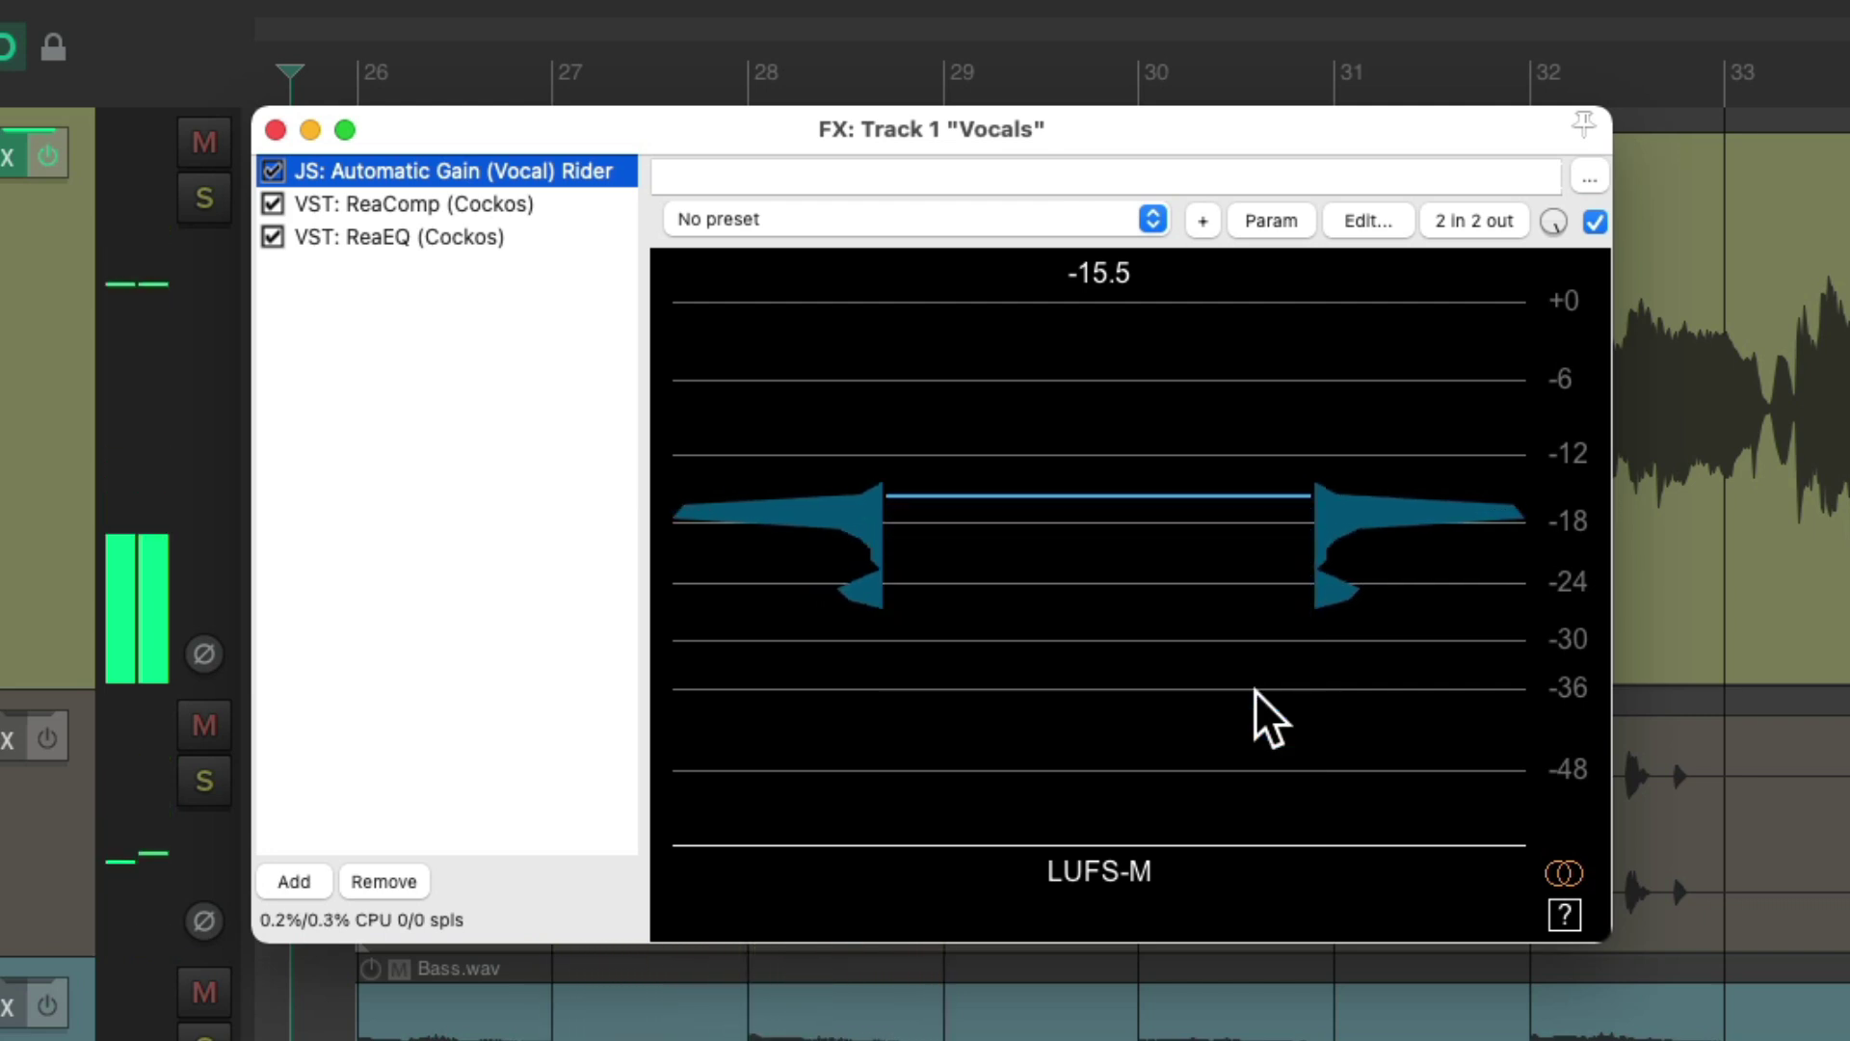
{"action": "left_click", "coordinate": [1564, 915]}
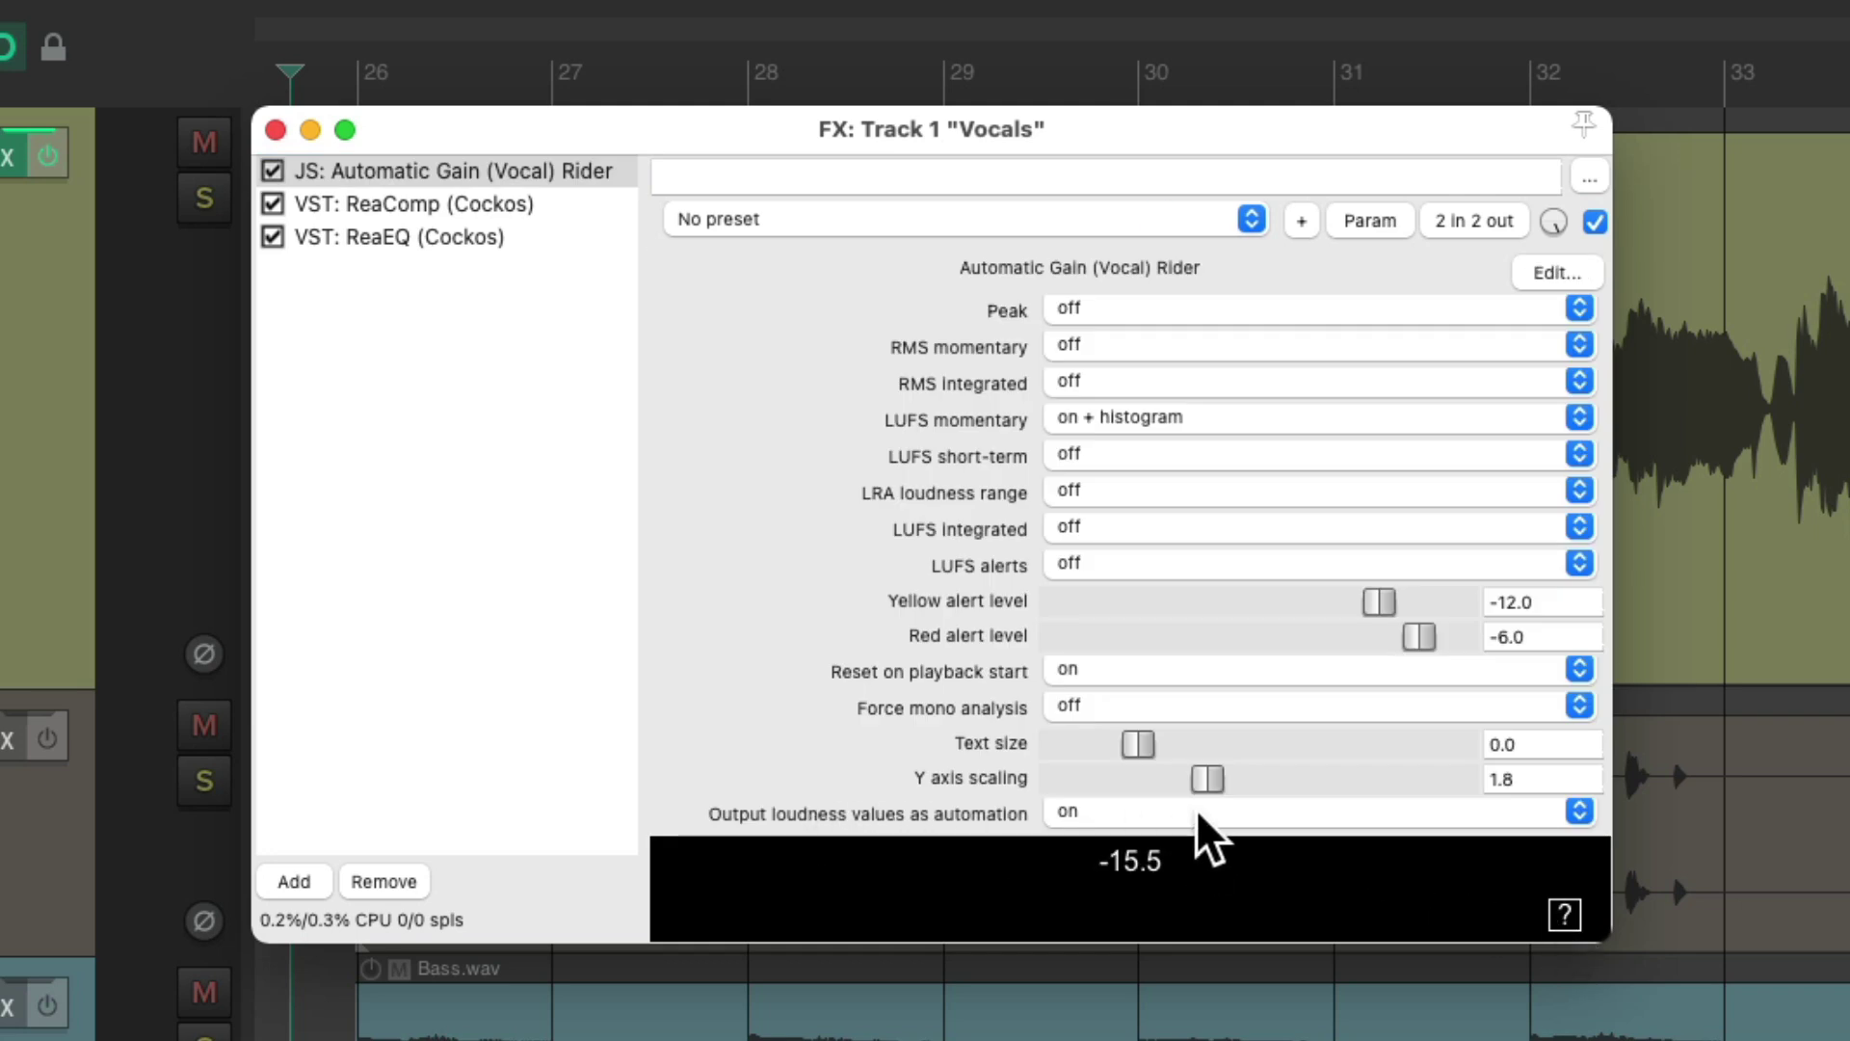
{"action": "left_click", "coordinate": [1564, 914]}
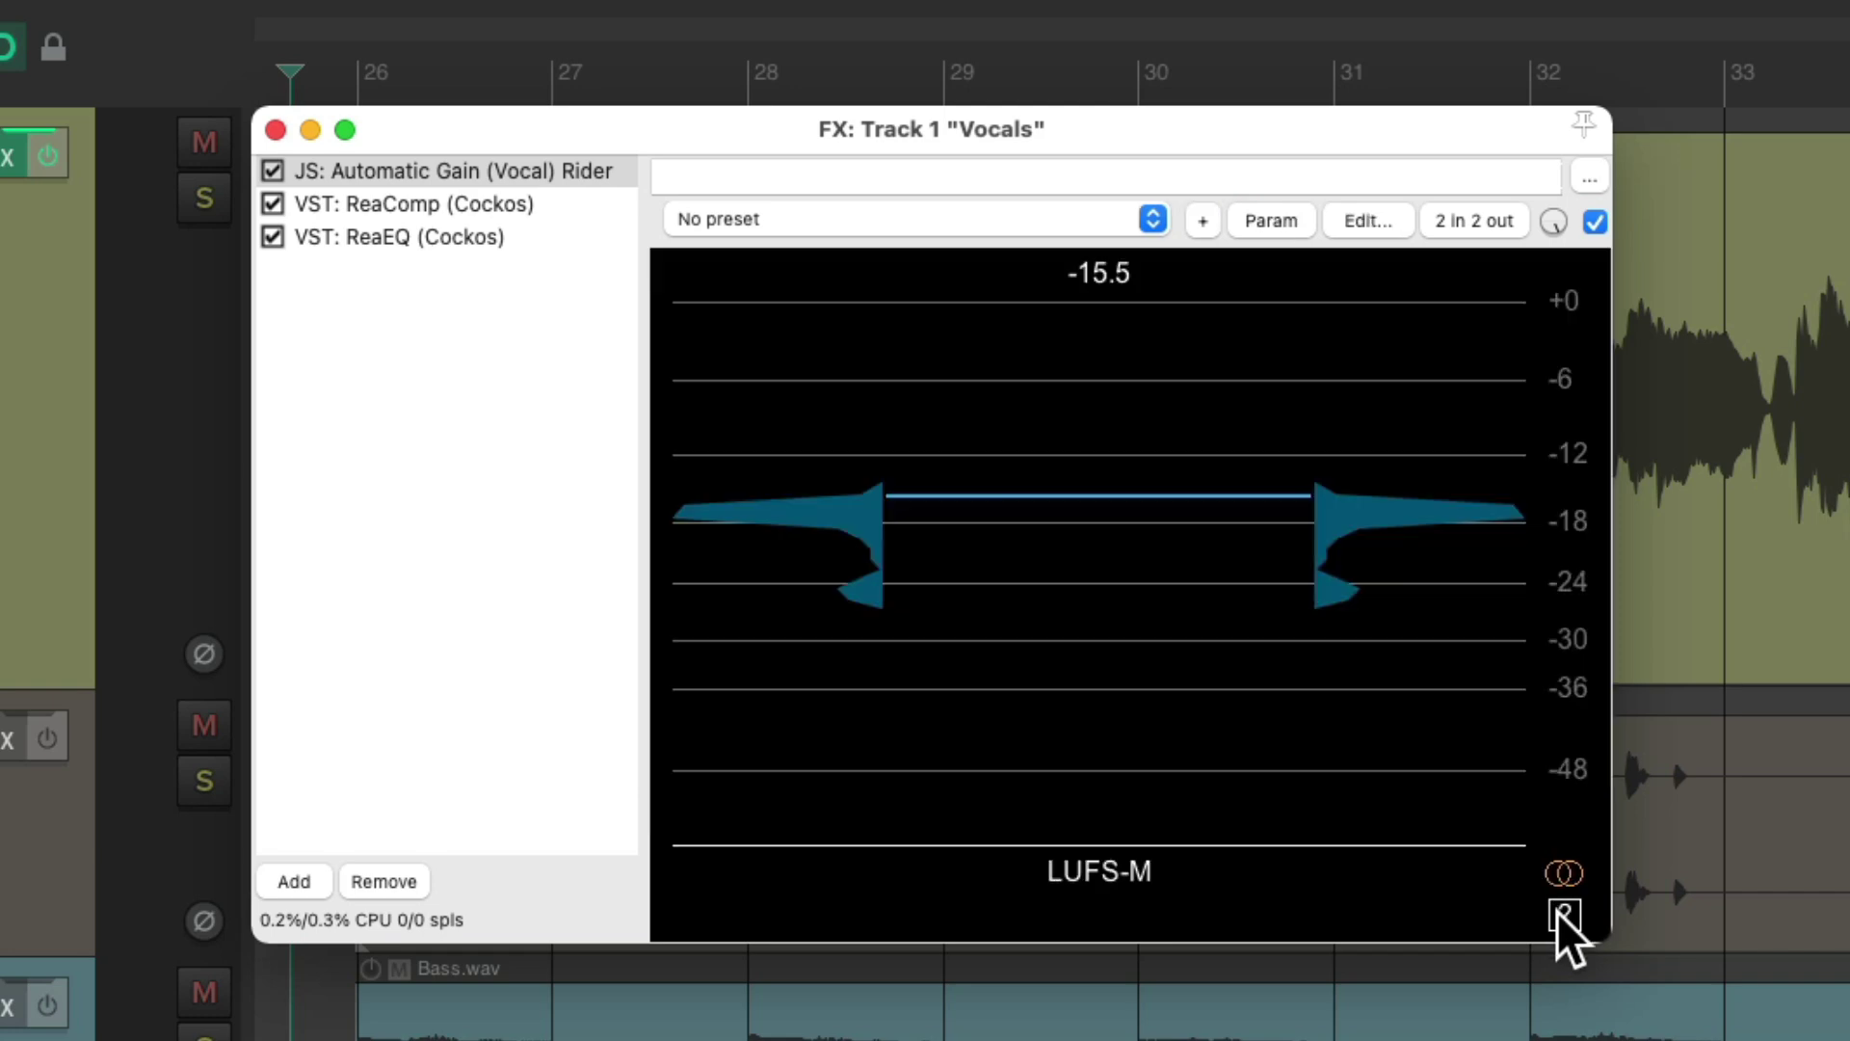
{"action": "left_click", "coordinate": [274, 129]}
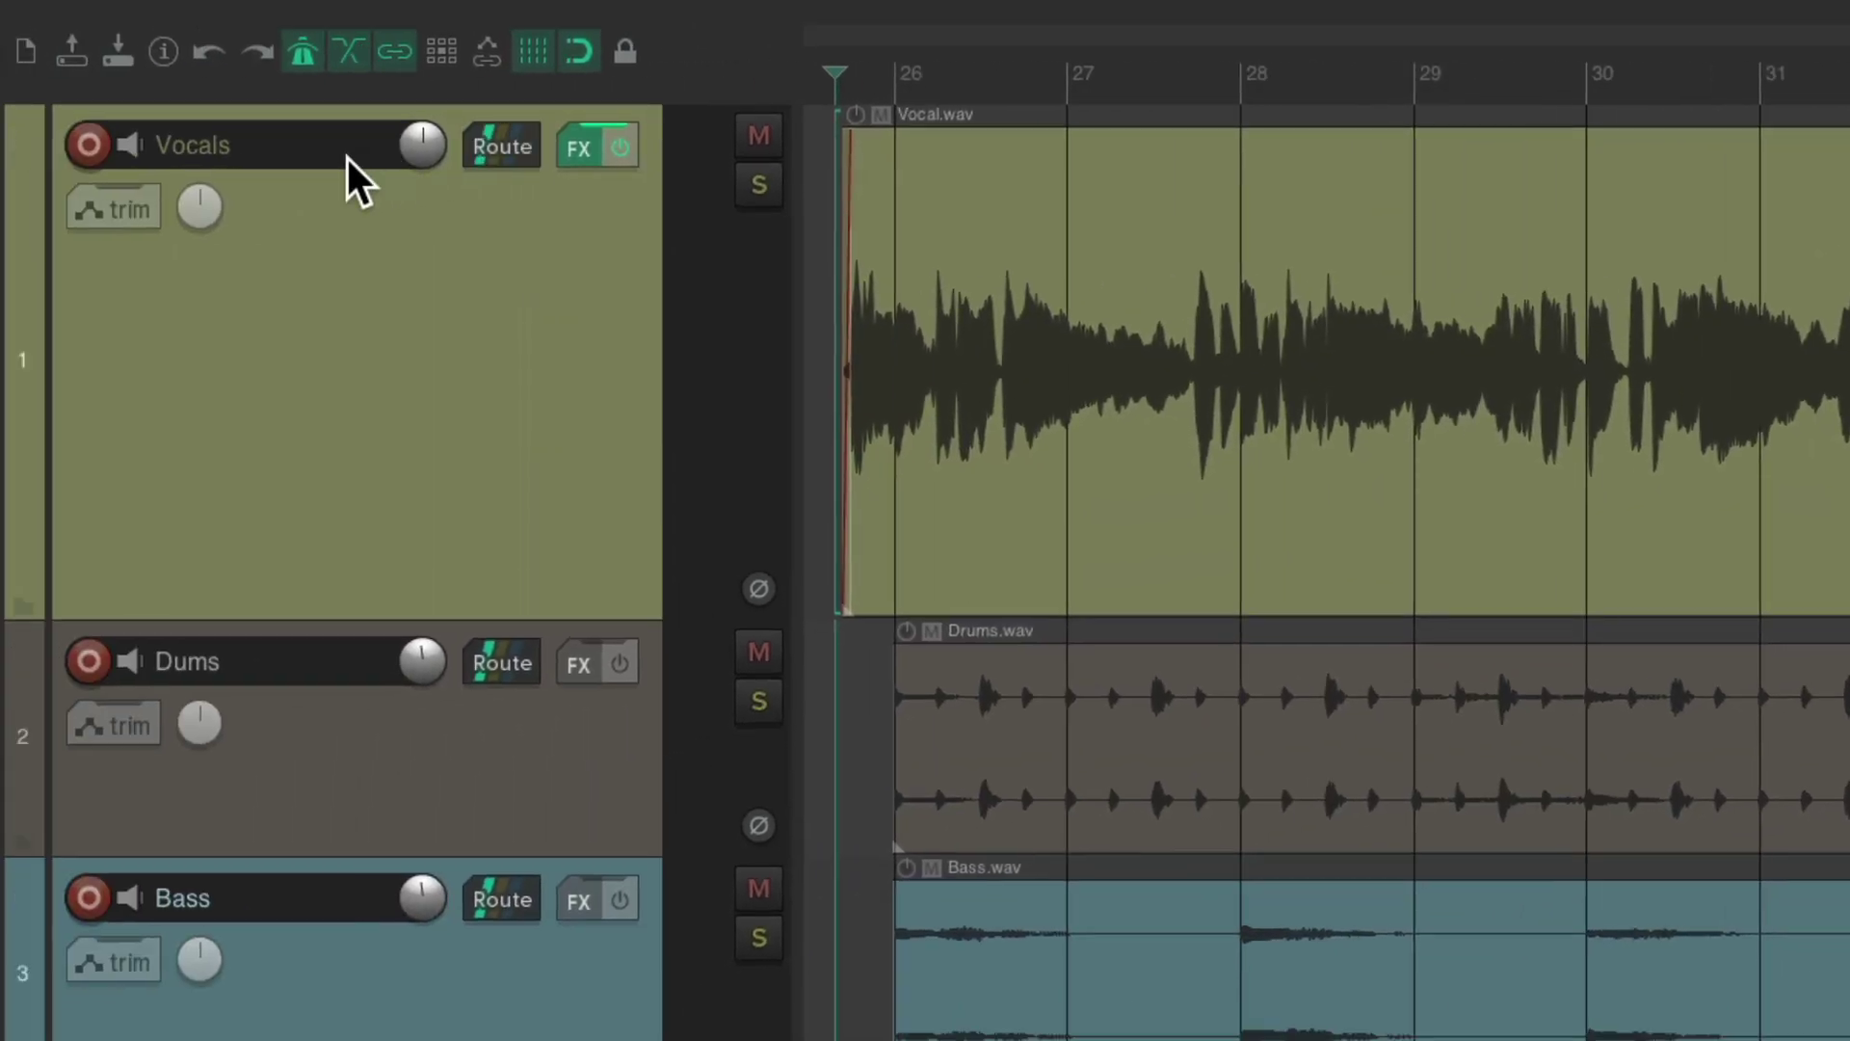
Step: Set the Vocals track to Write automation and play from bar 25 to record the LUFS-M envelope
{"action": "left_click", "coordinate": [103, 215]}
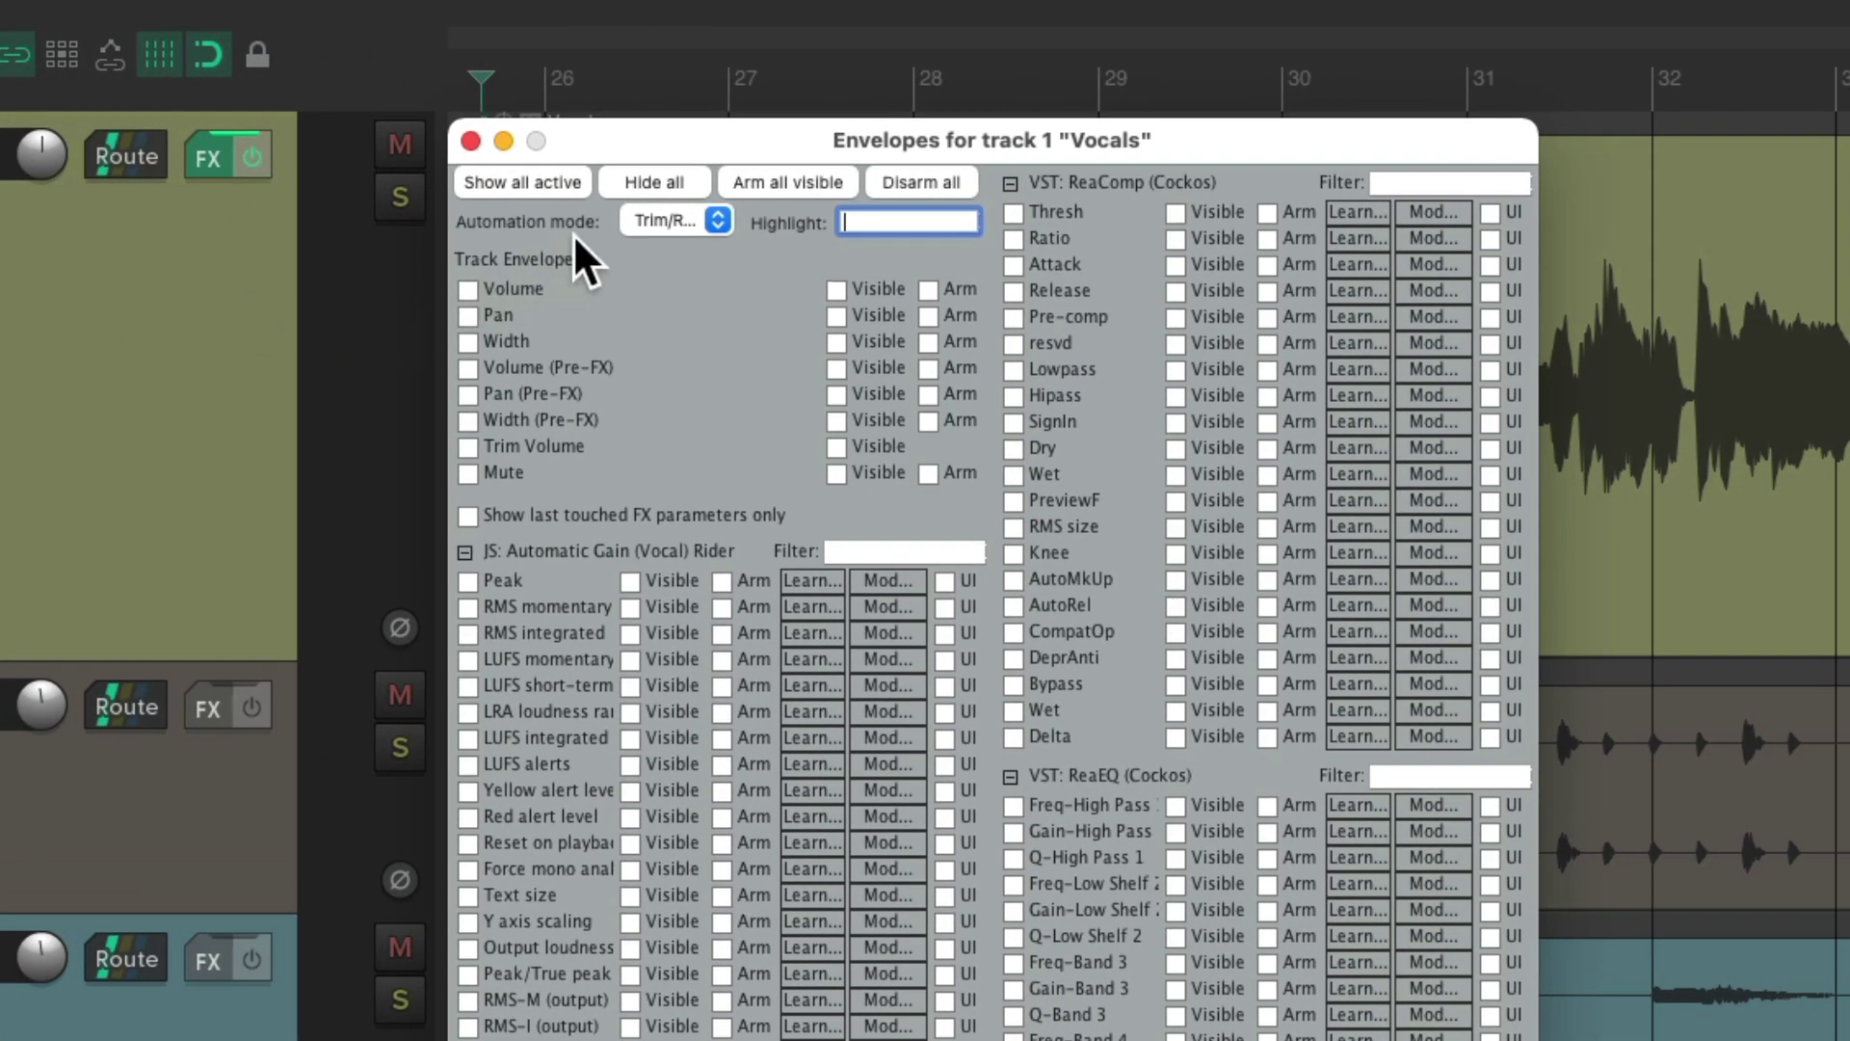
{"action": "left_click", "coordinate": [660, 227]}
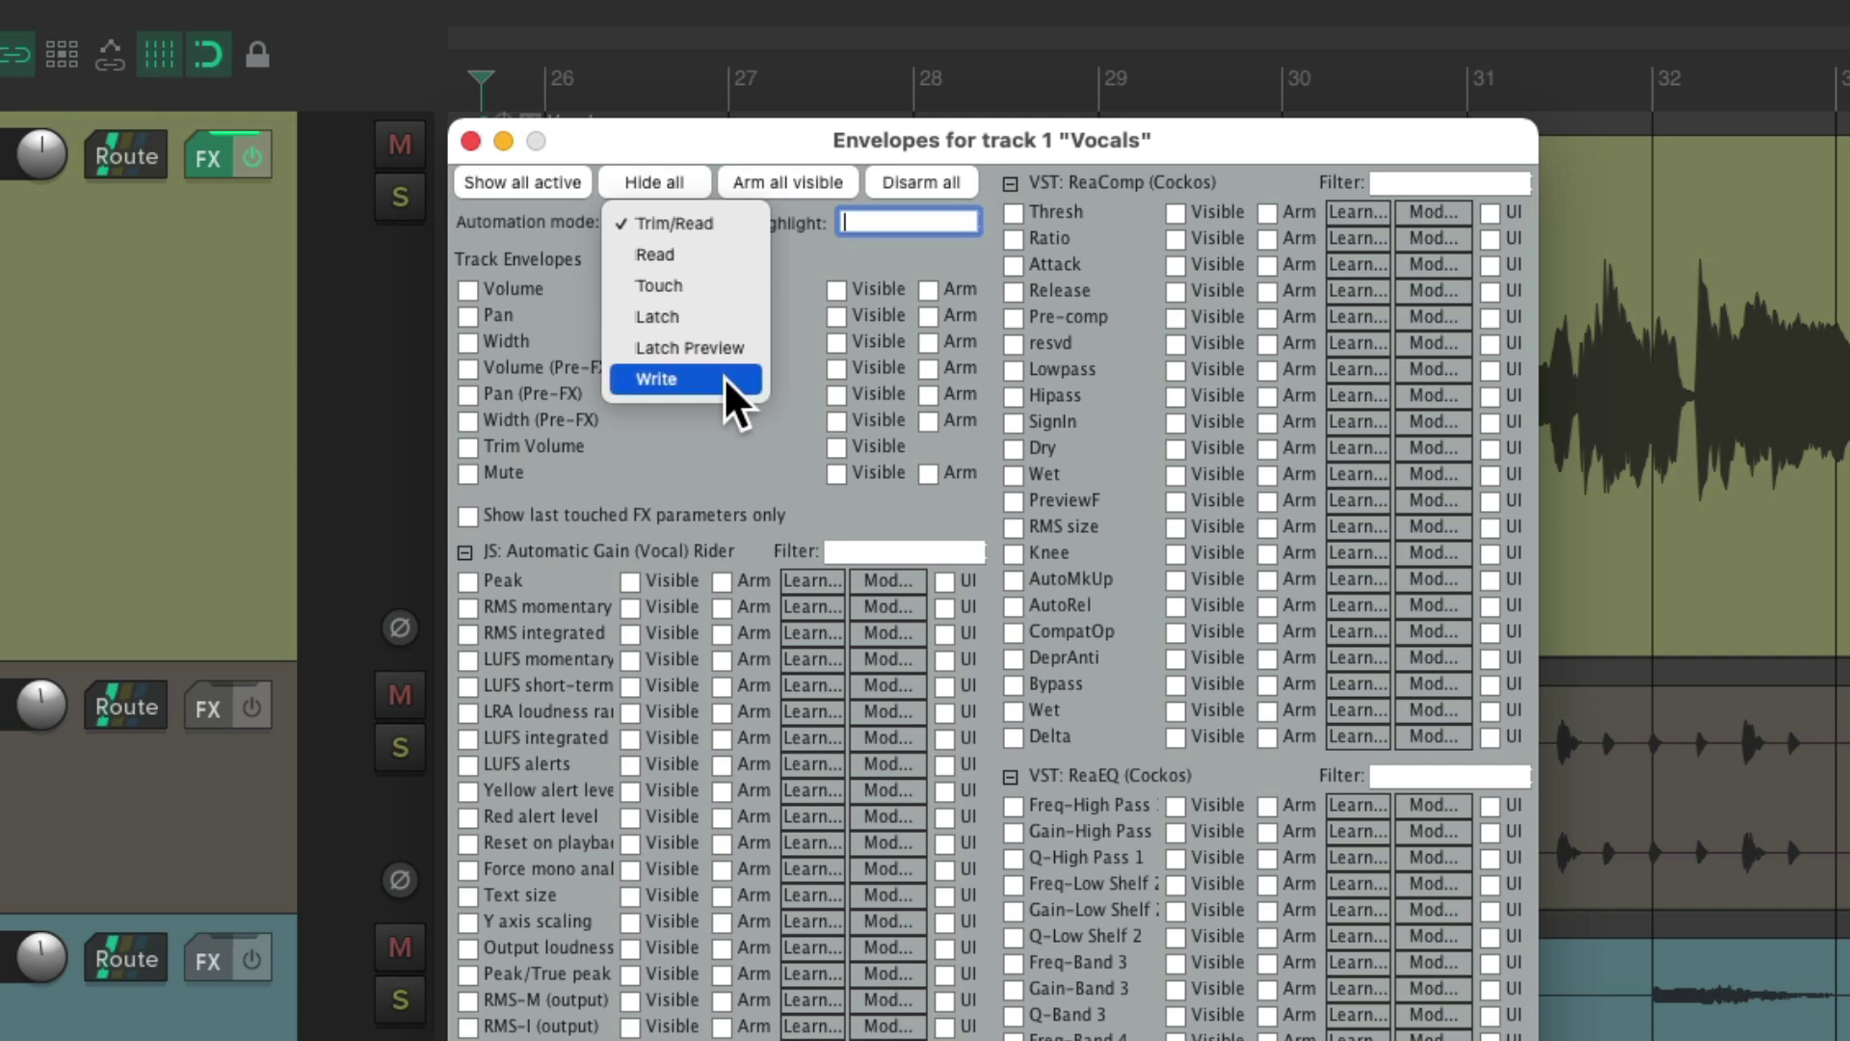
{"action": "left_click", "coordinate": [737, 400]}
{"action": "left_click", "coordinate": [471, 141]}
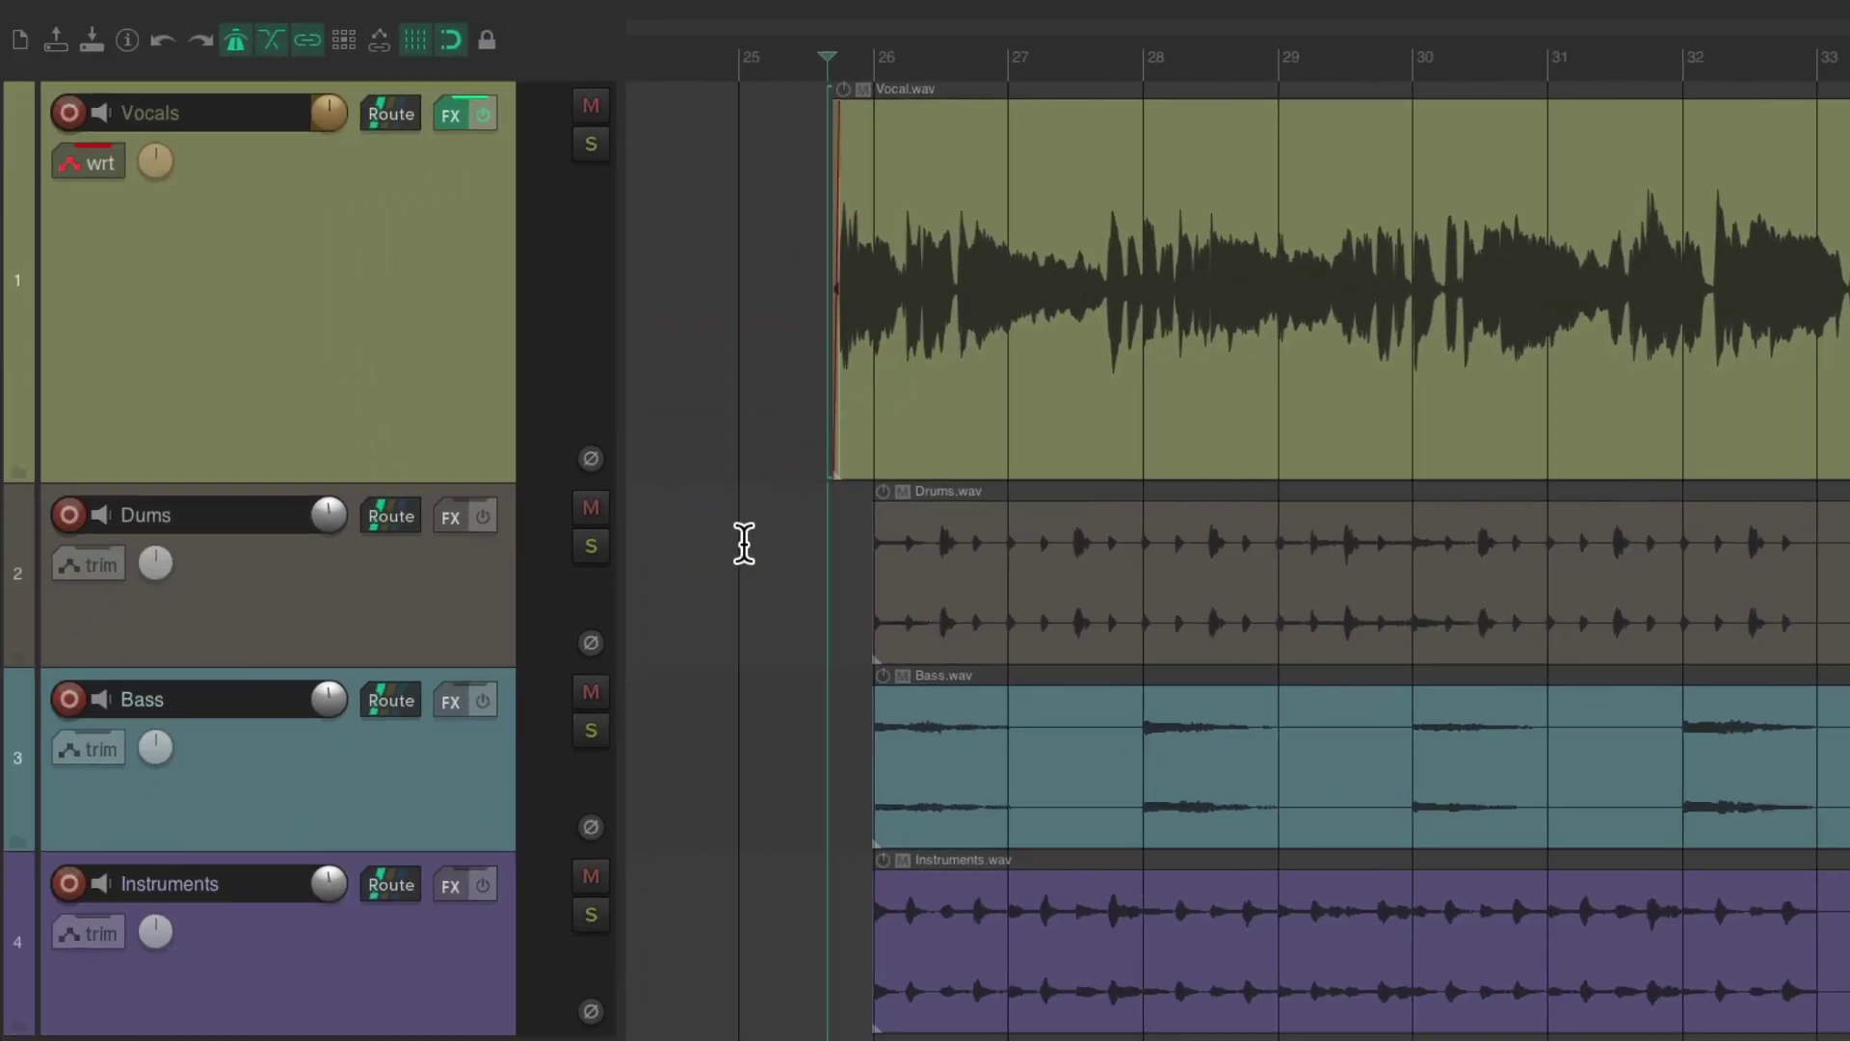
{"action": "left_click", "coordinate": [744, 542]}
{"action": "key", "text": "space"}
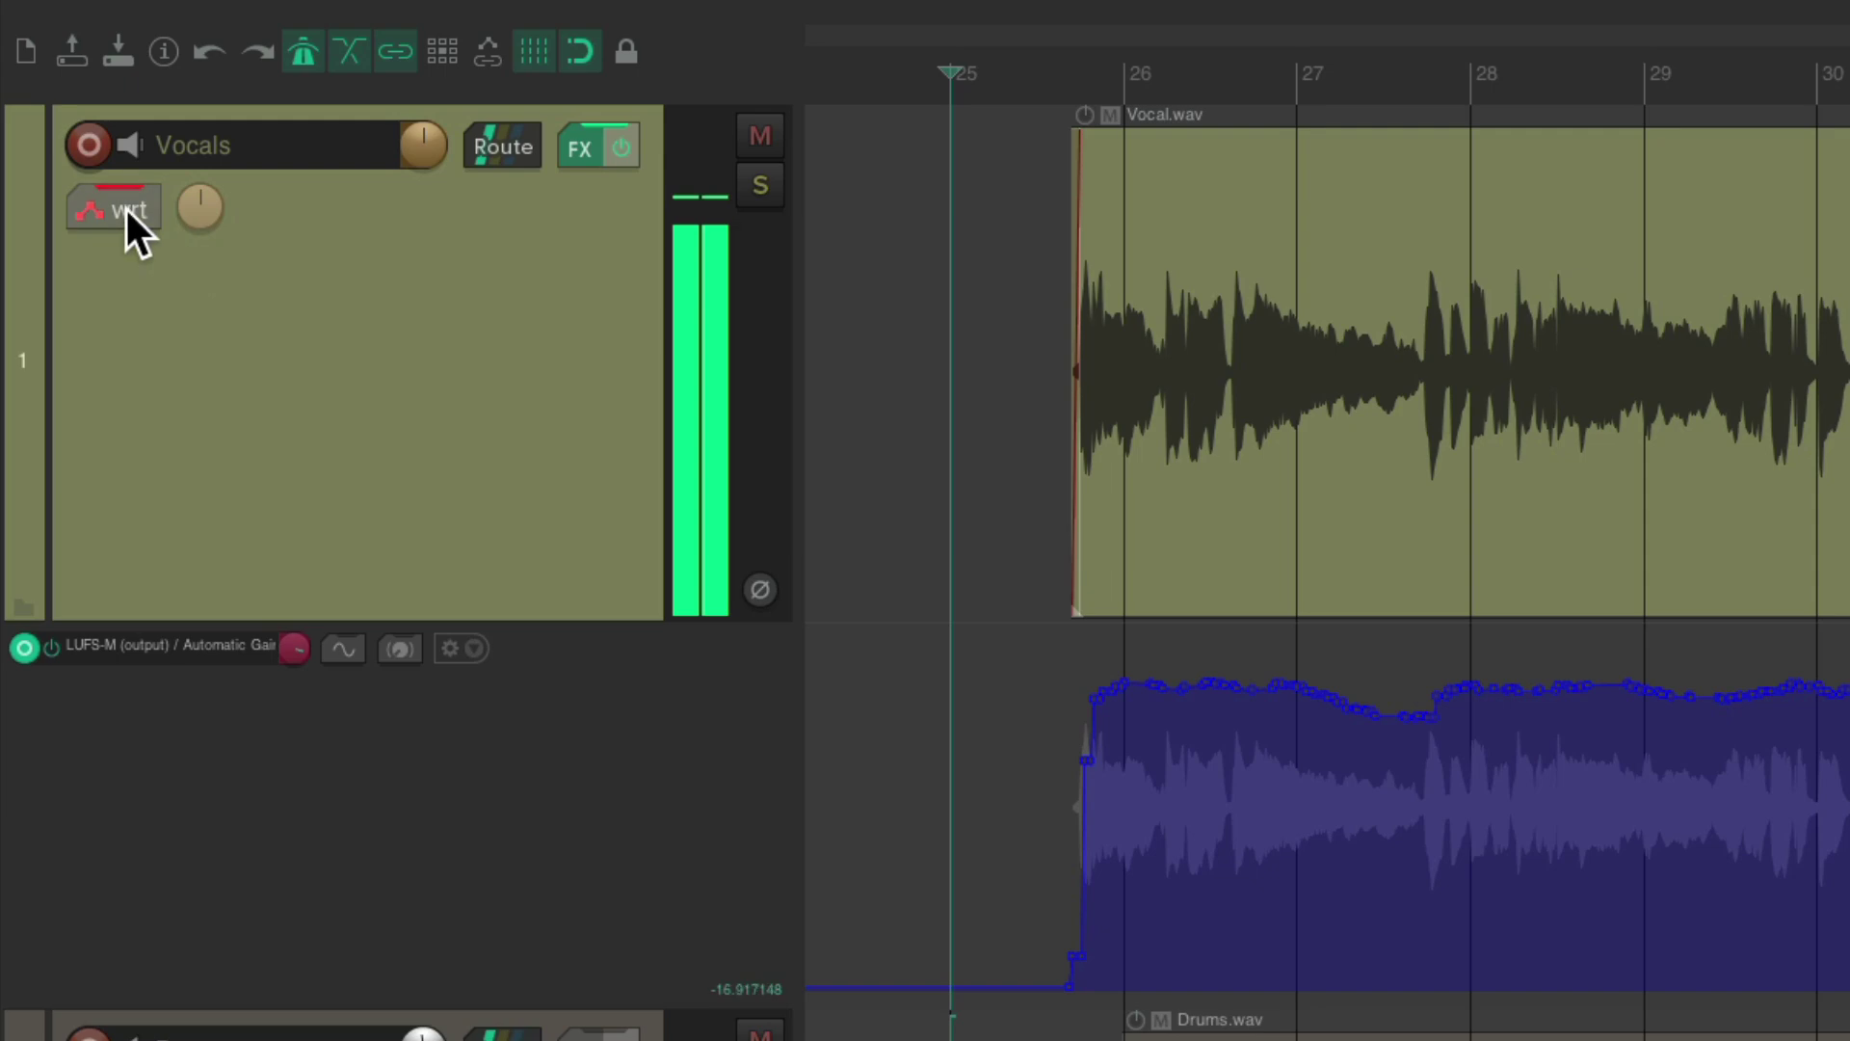
Step: Switch the Vocals track's automation mode back to Read
{"action": "left_click", "coordinate": [124, 205]}
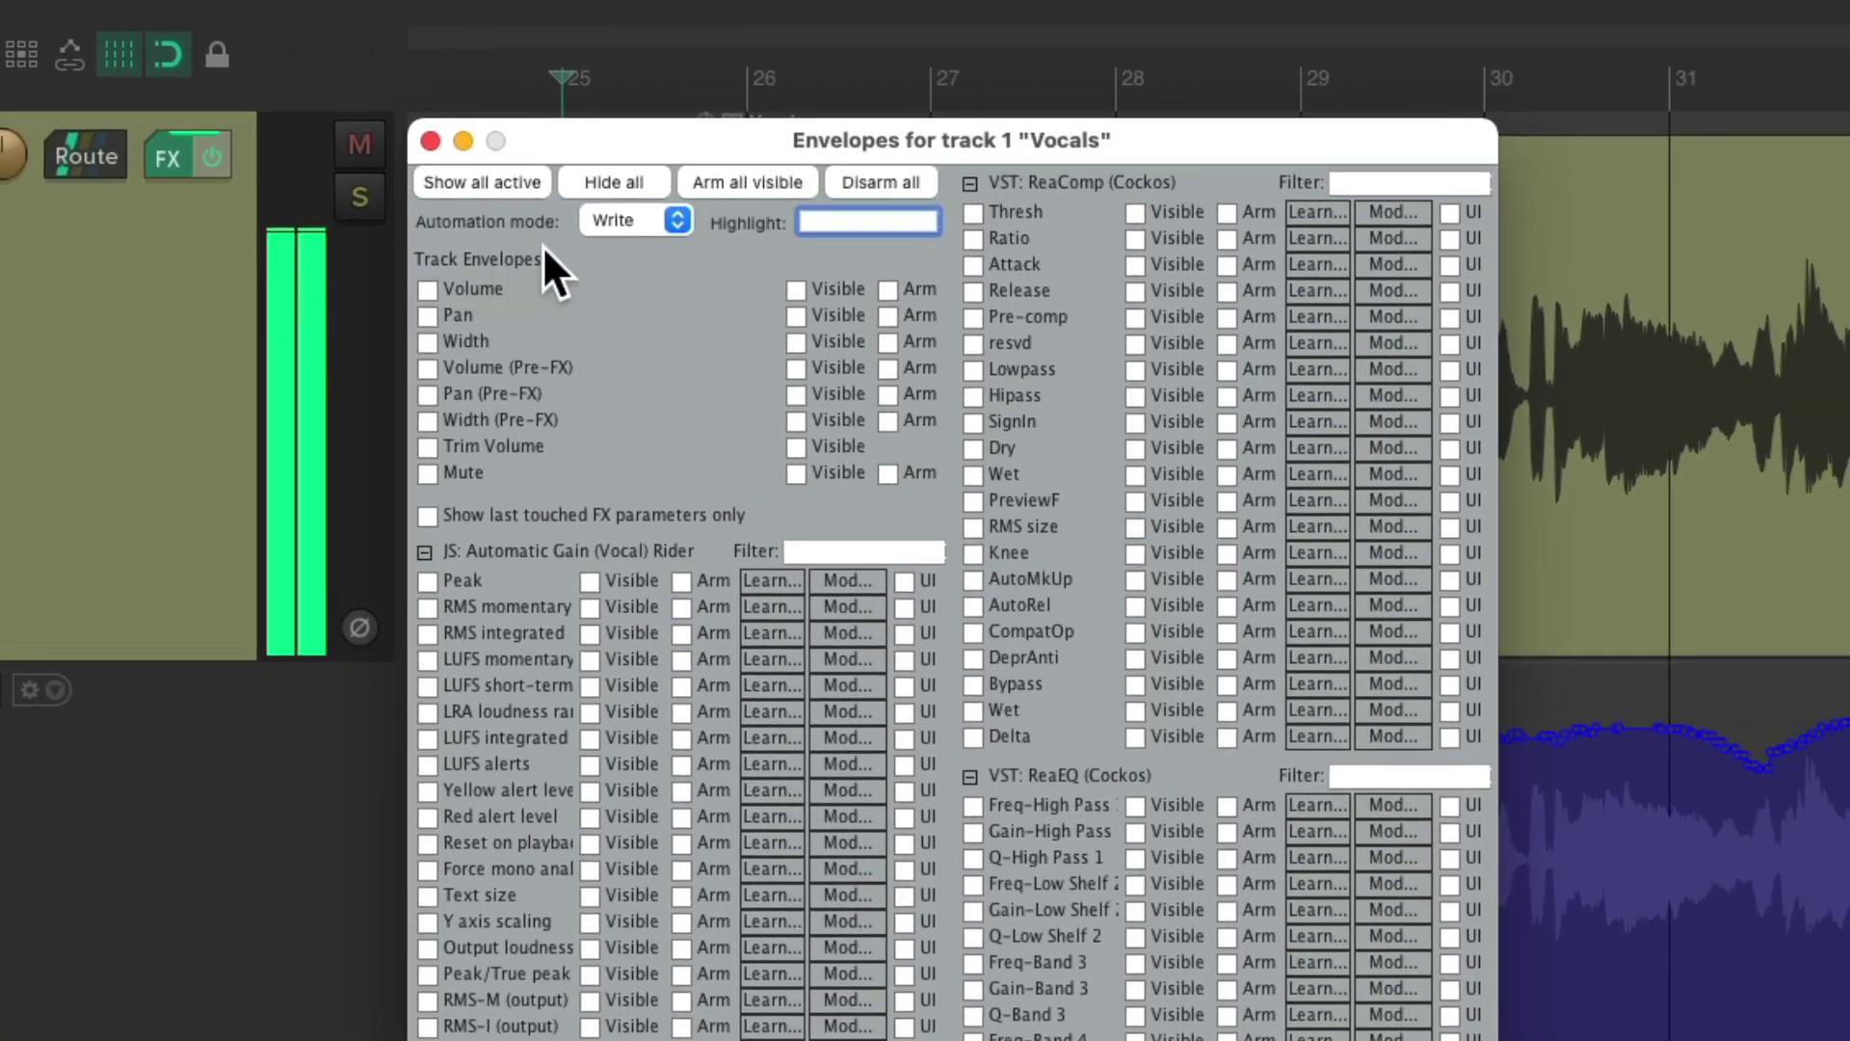
{"action": "left_click", "coordinate": [667, 220]}
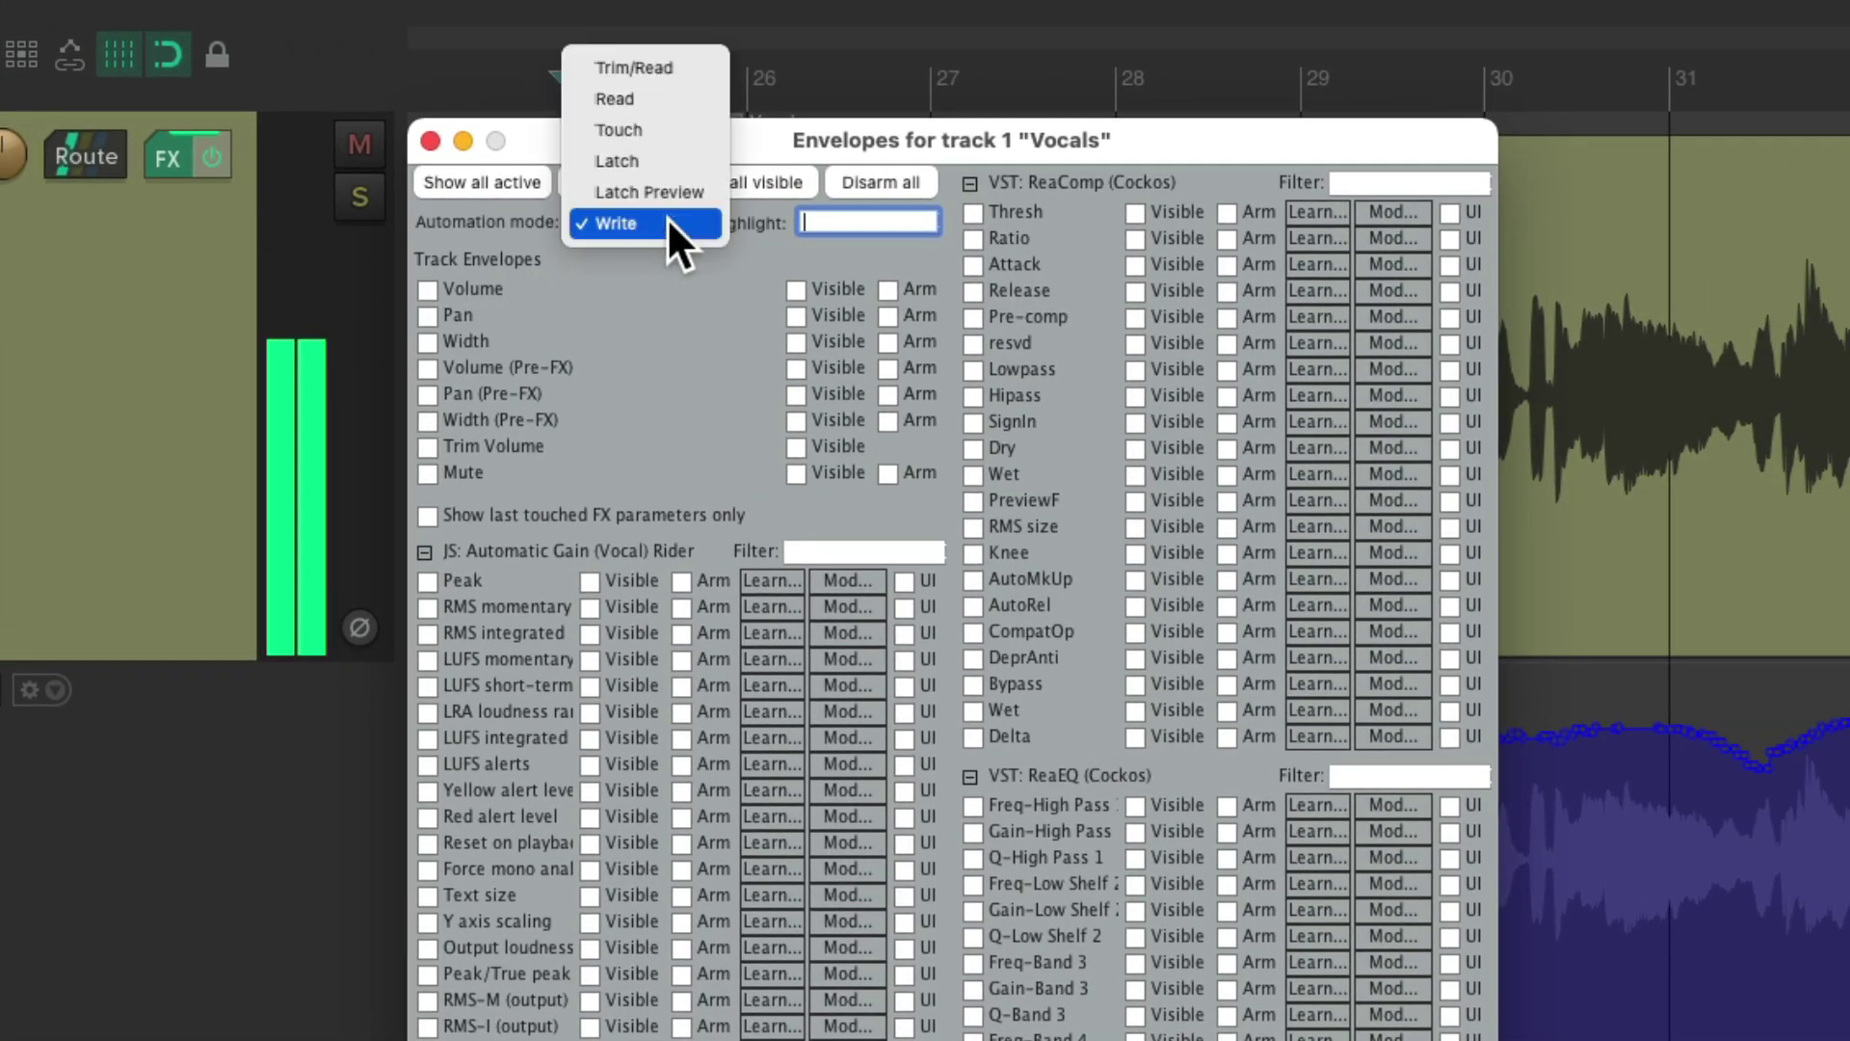
{"action": "left_click", "coordinate": [678, 102]}
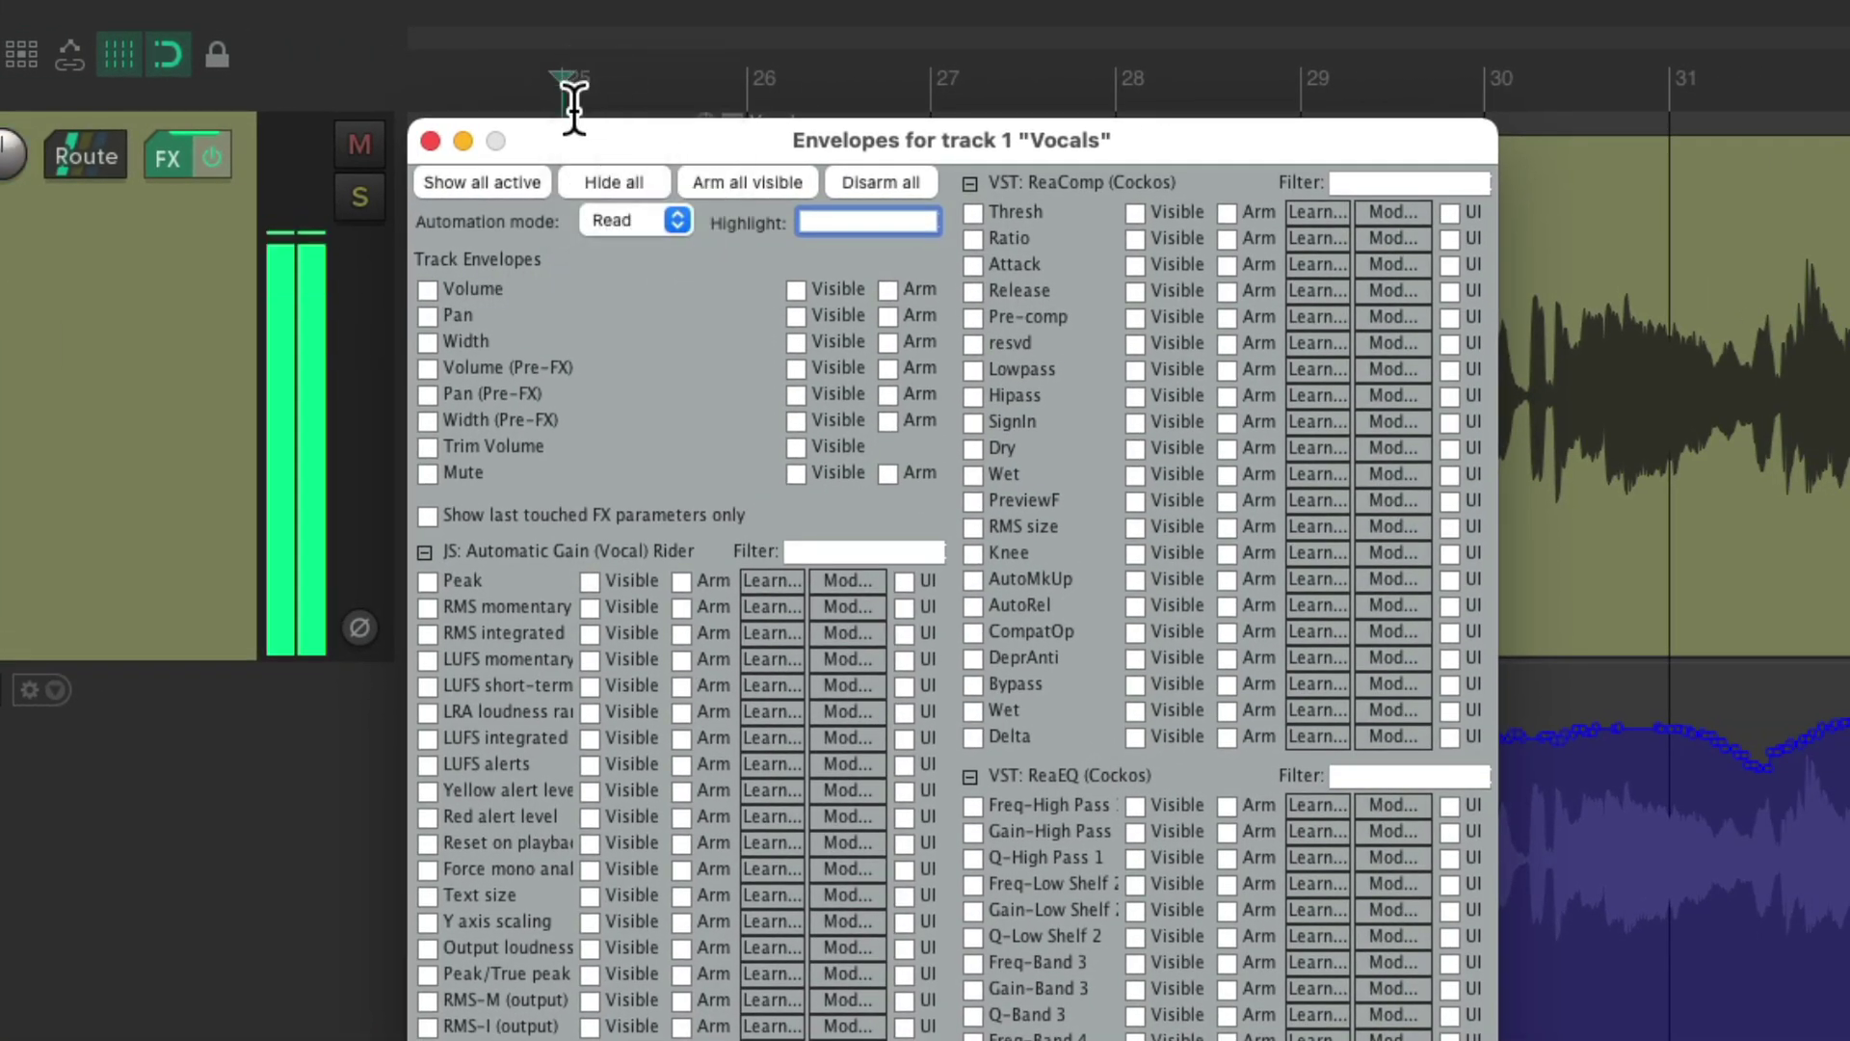
{"action": "left_click", "coordinate": [430, 141]}
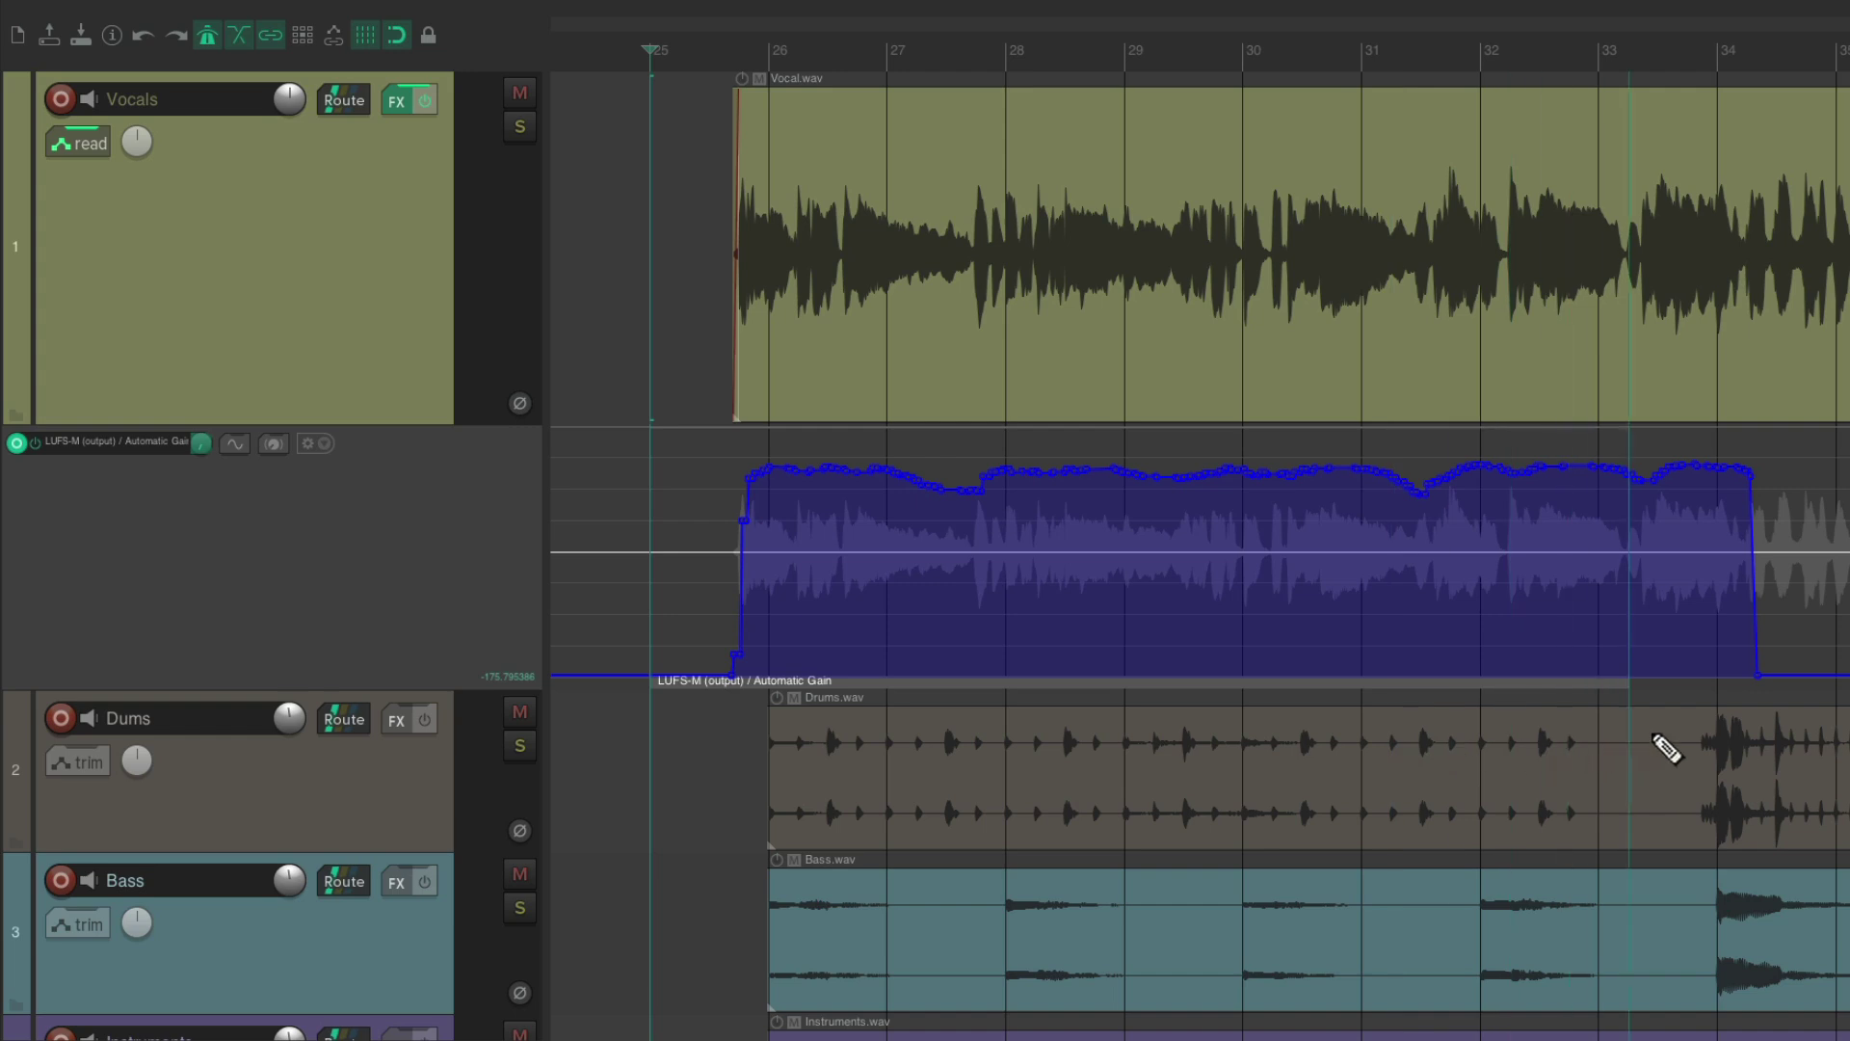
Step: Move the recorded LUFS loudness curve into the Vocals Volume envelope lane
{"action": "left_click", "coordinate": [405, 364]}
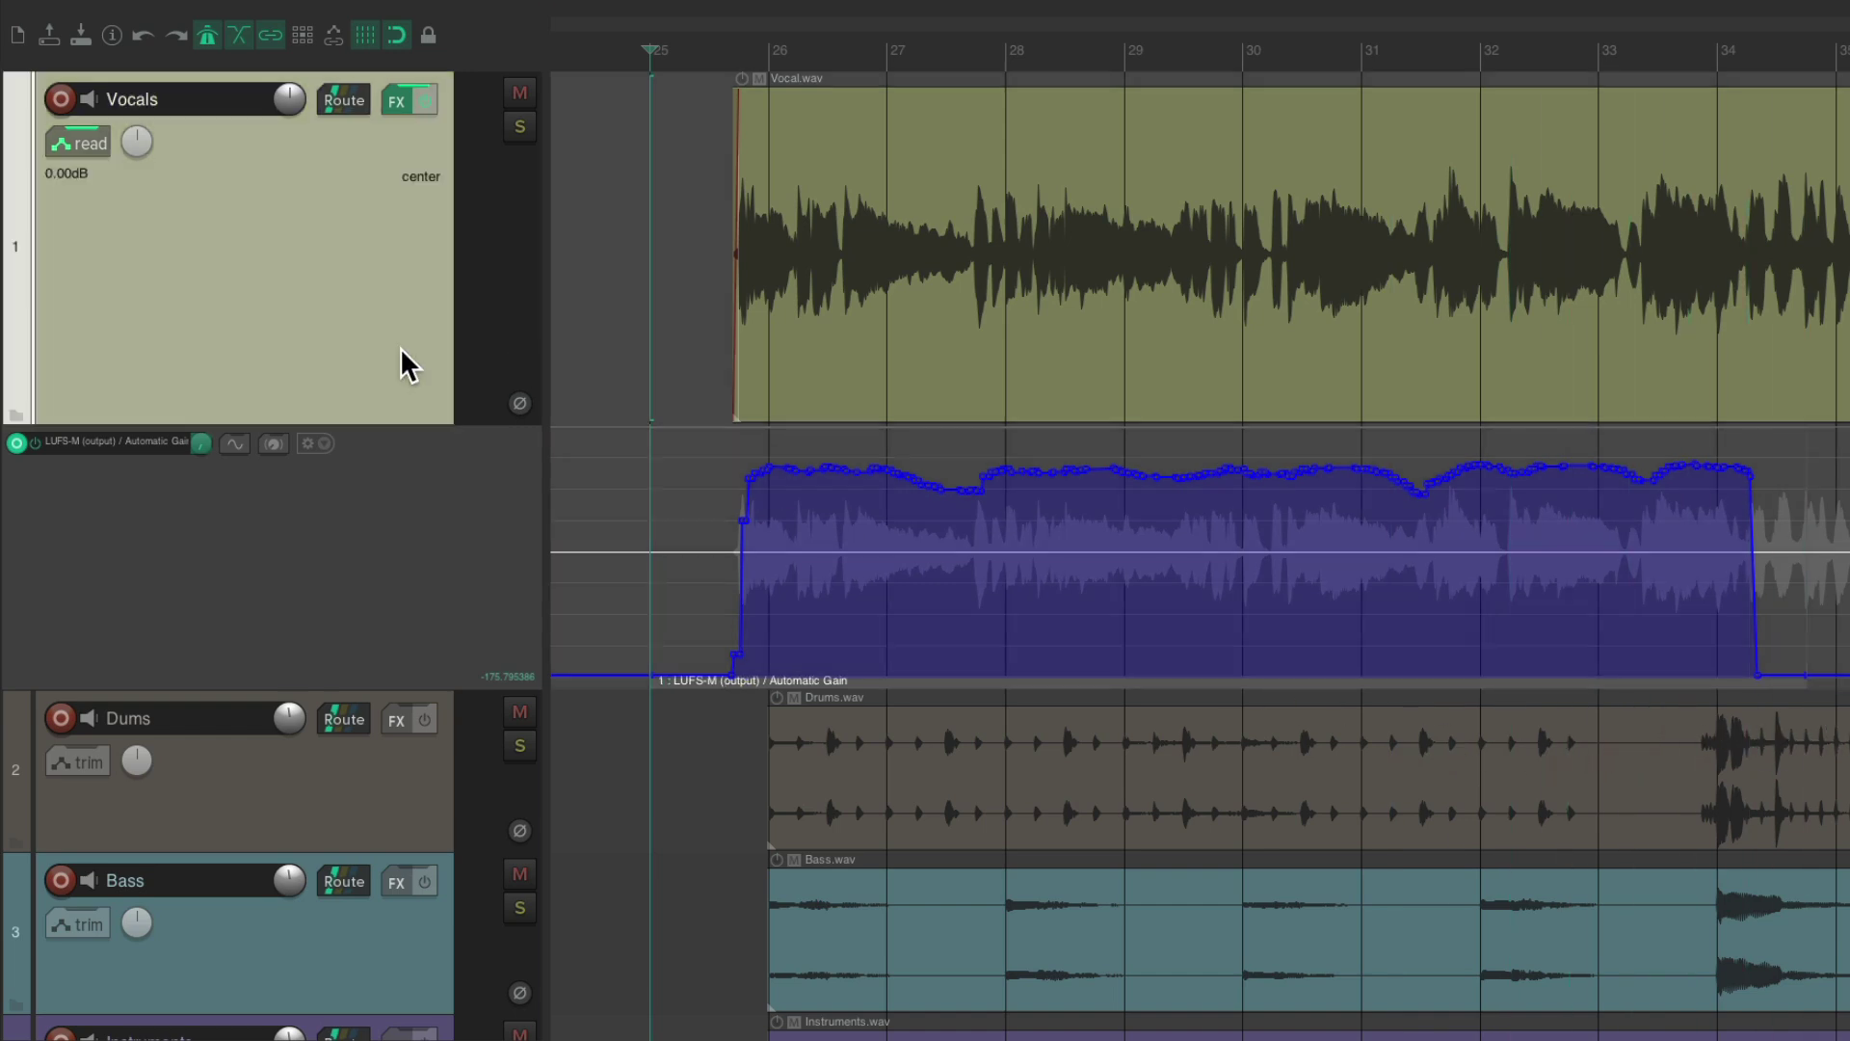
{"action": "key", "text": "v"}
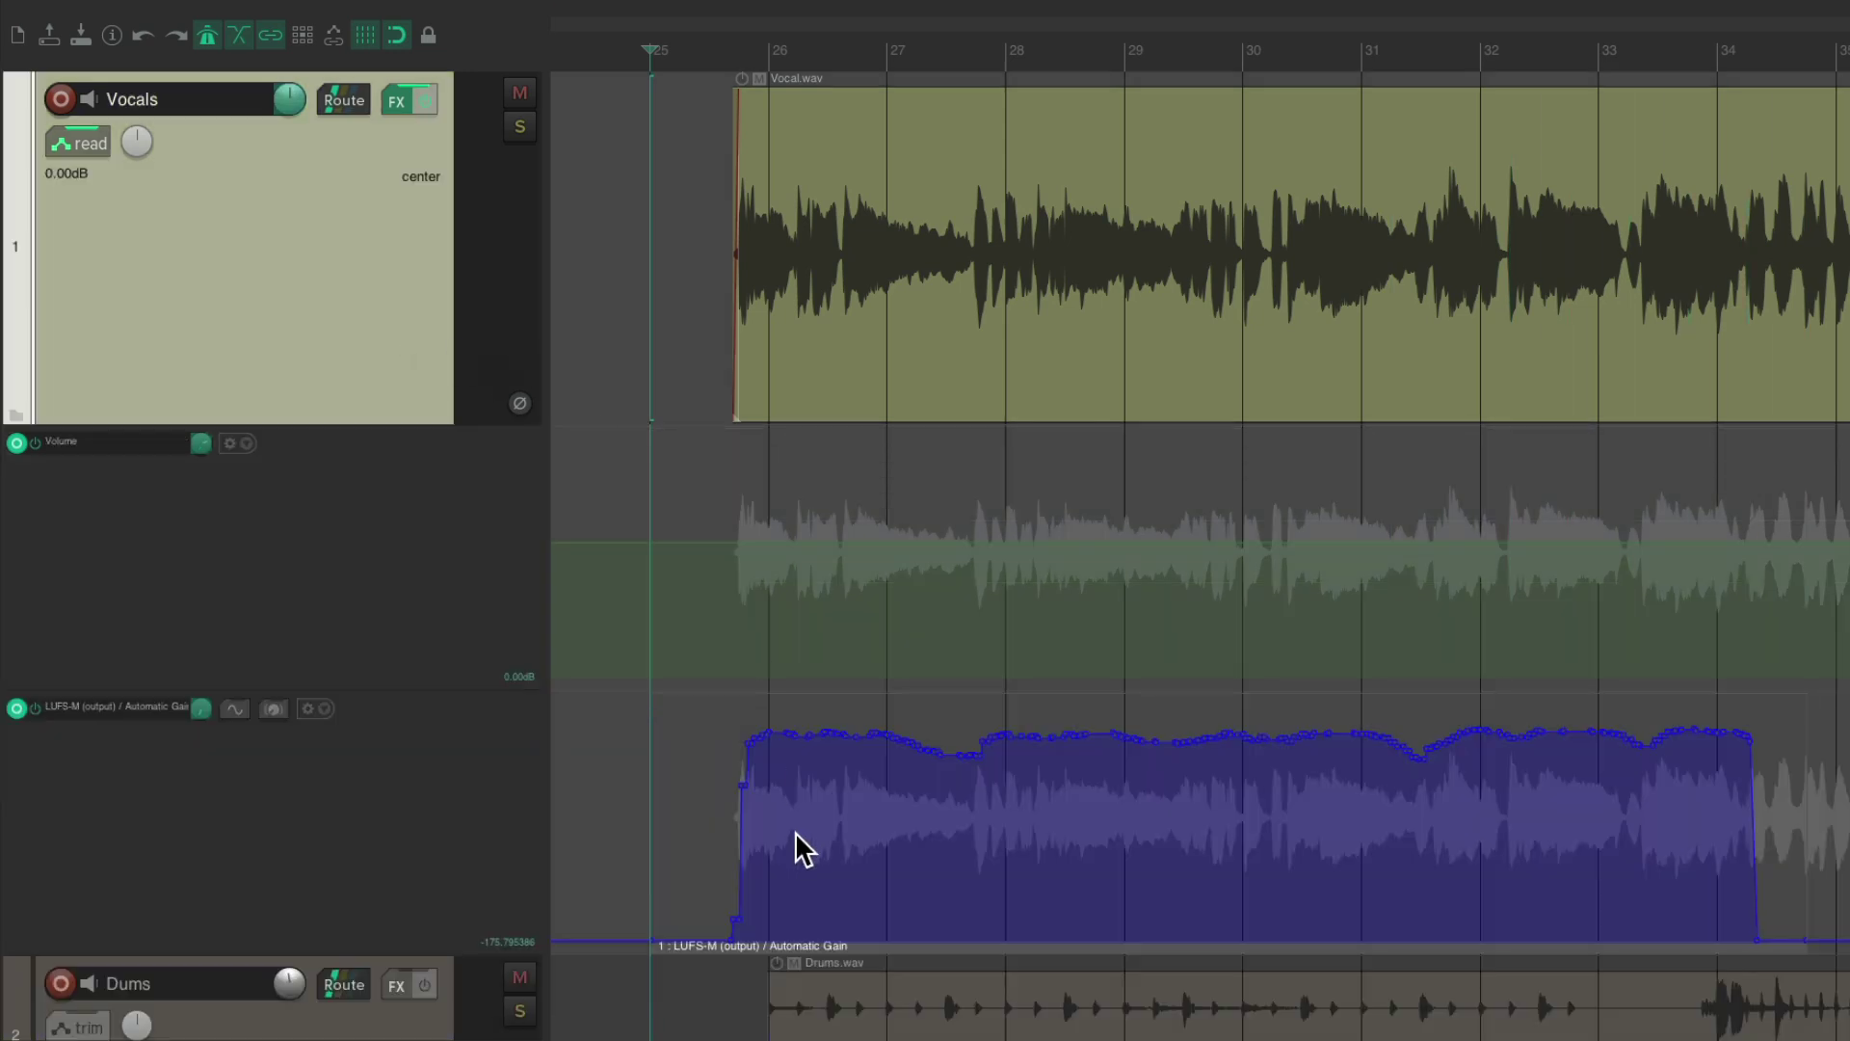
{"action": "left_click", "coordinate": [751, 949]}
{"action": "key", "text": "ctrl+x"}
{"action": "left_click", "coordinate": [891, 674]}
{"action": "key", "text": "ctrl+v"}
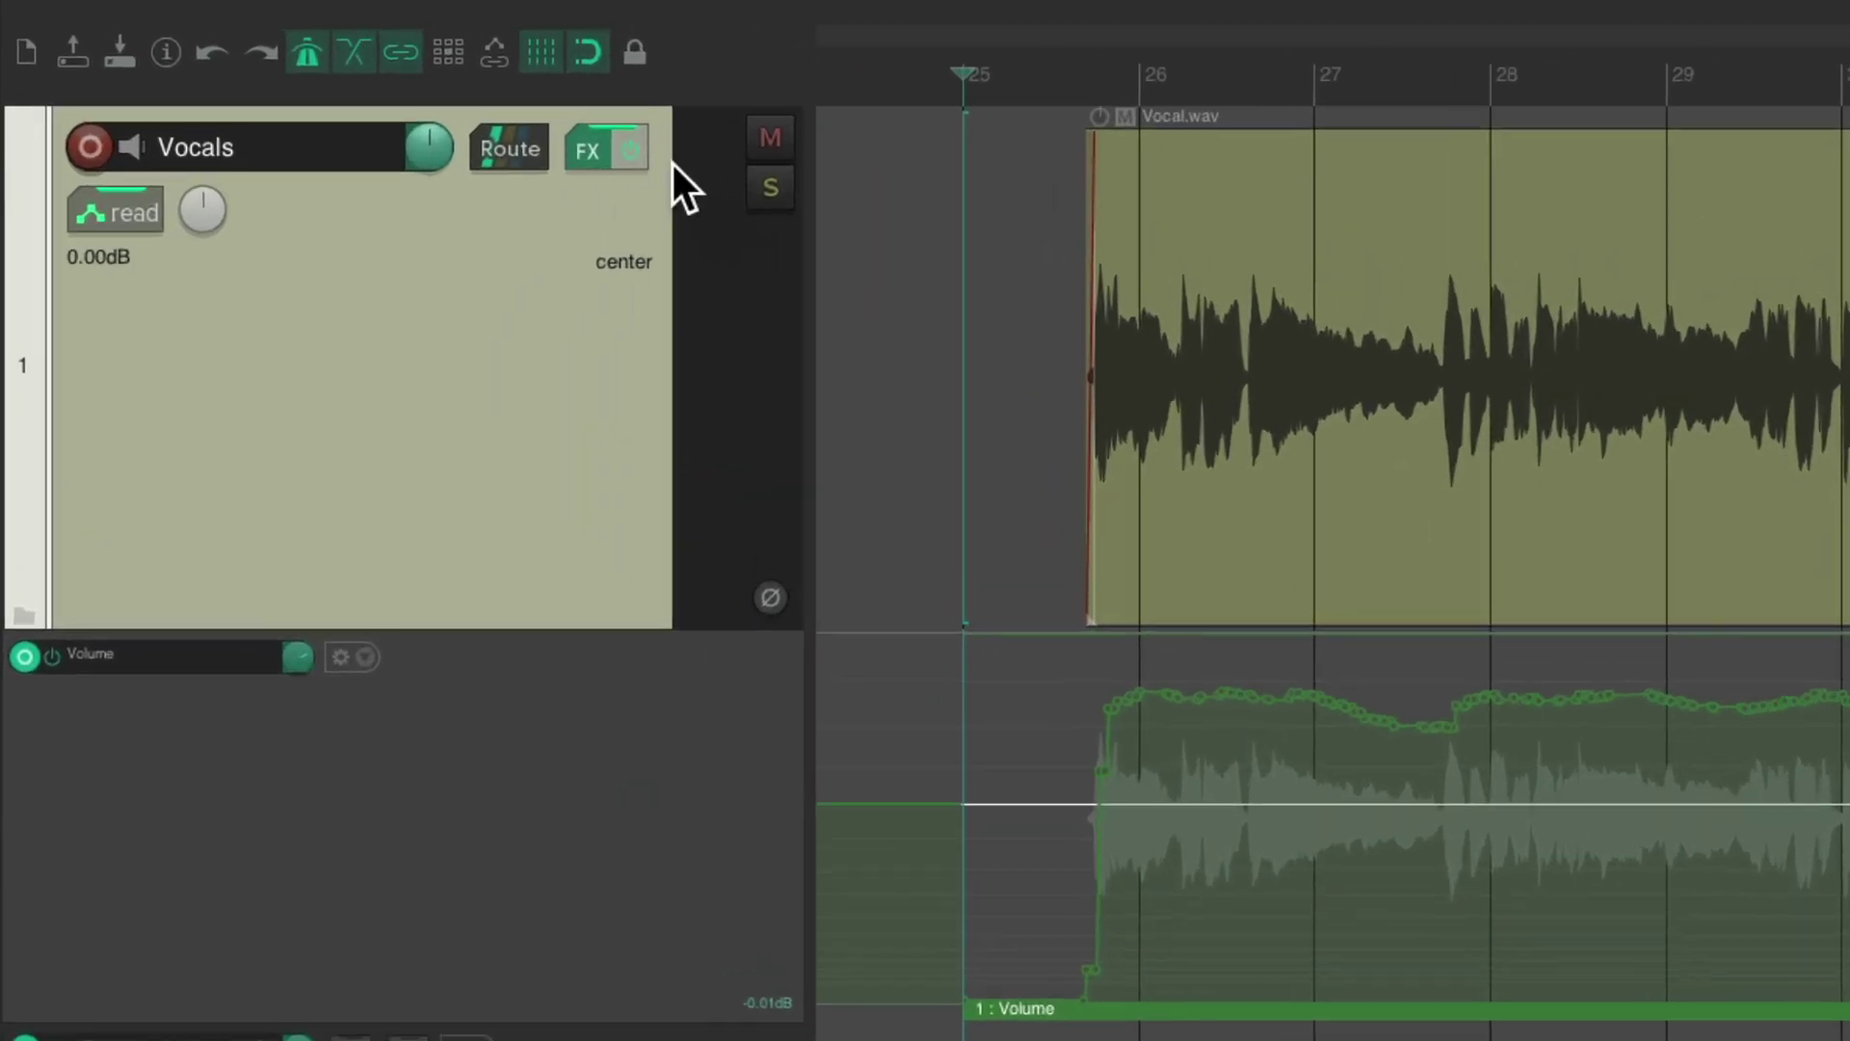
Step: Remove the Automatic Gain (Vocal) Rider from the Vocals FX chain
{"action": "left_click", "coordinate": [598, 154]}
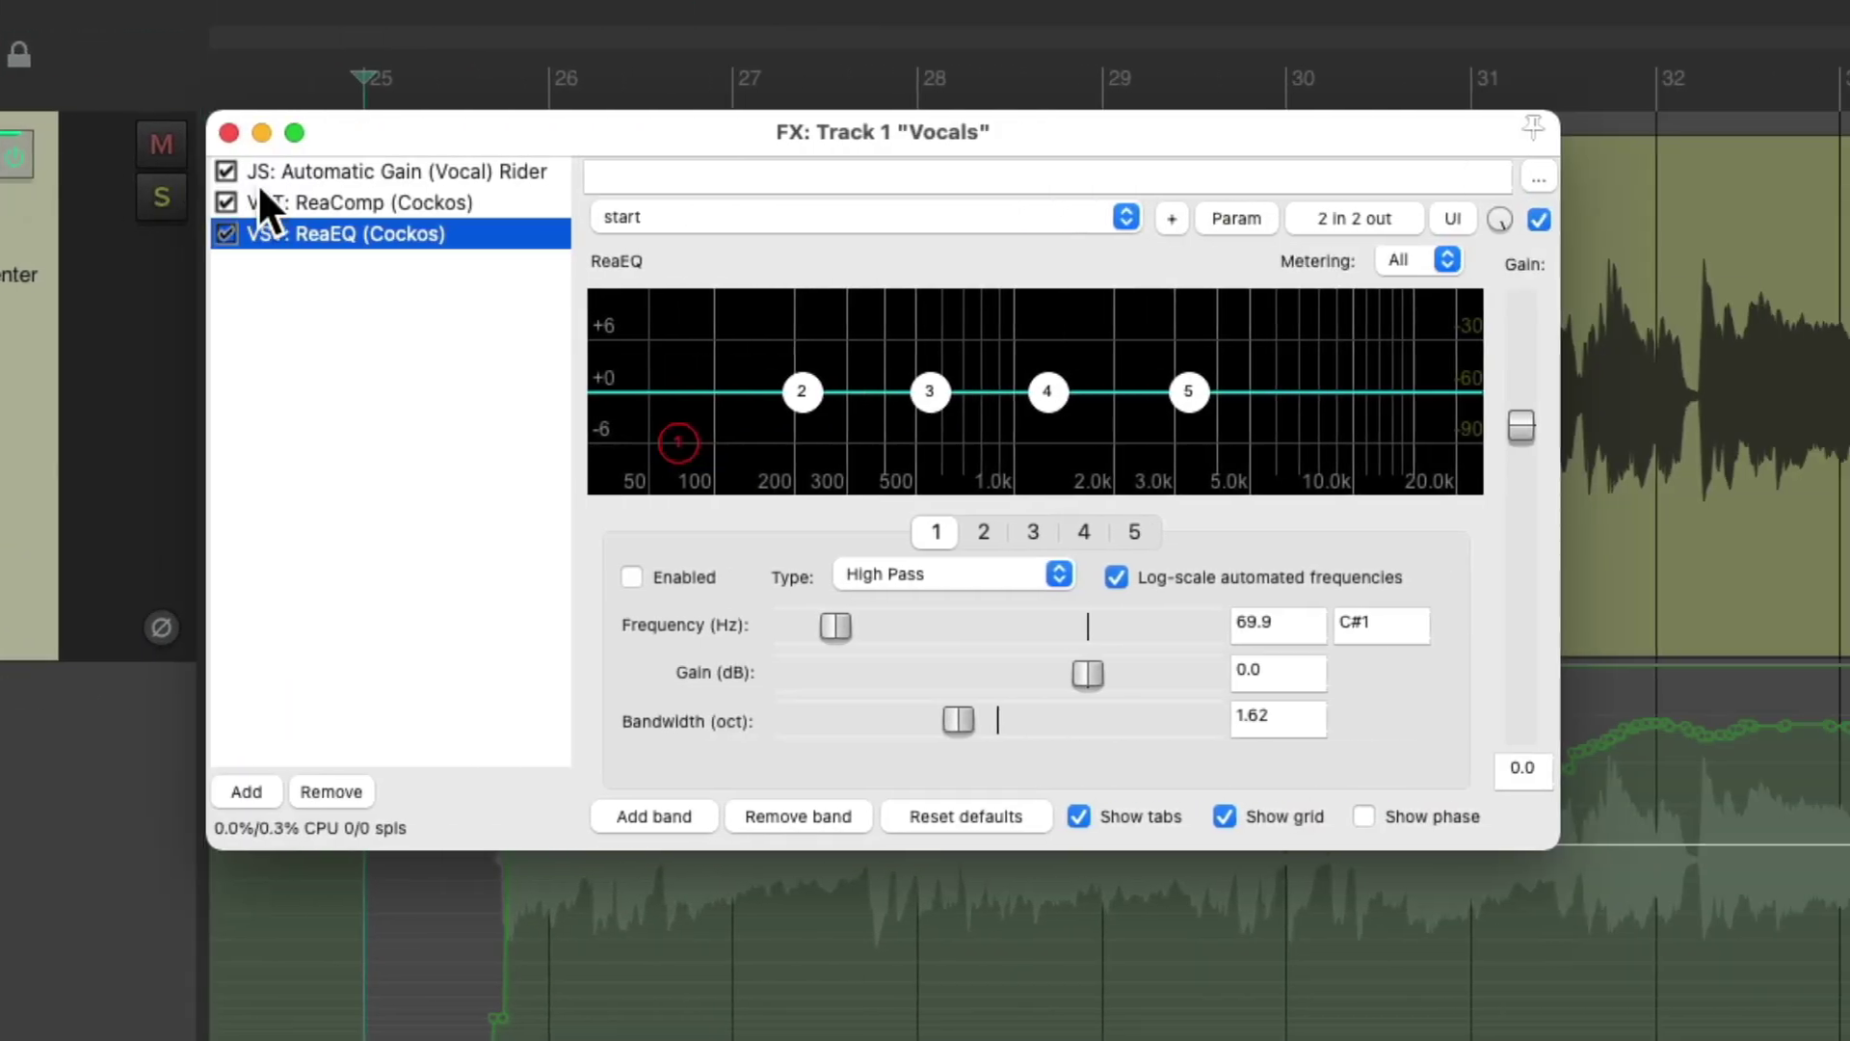
{"action": "left_click", "coordinate": [309, 175]}
{"action": "left_click", "coordinate": [348, 836]}
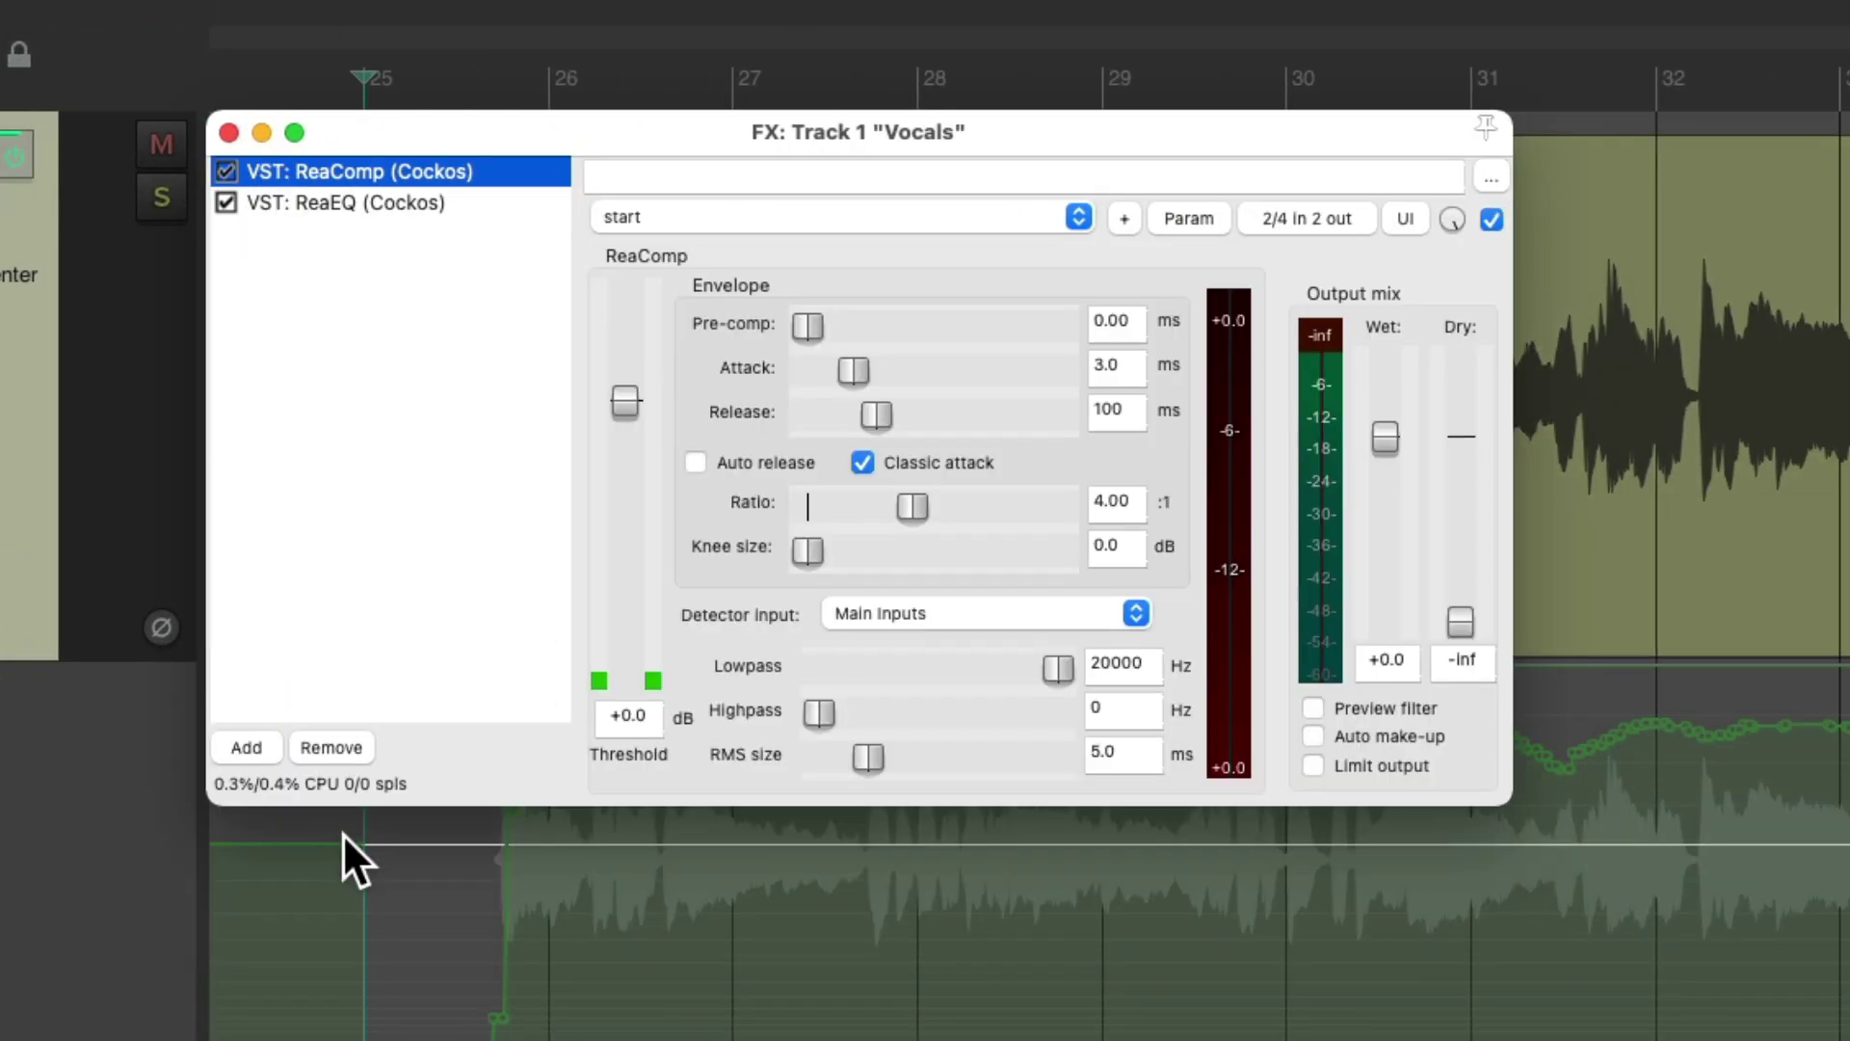
{"action": "left_click", "coordinate": [229, 132]}
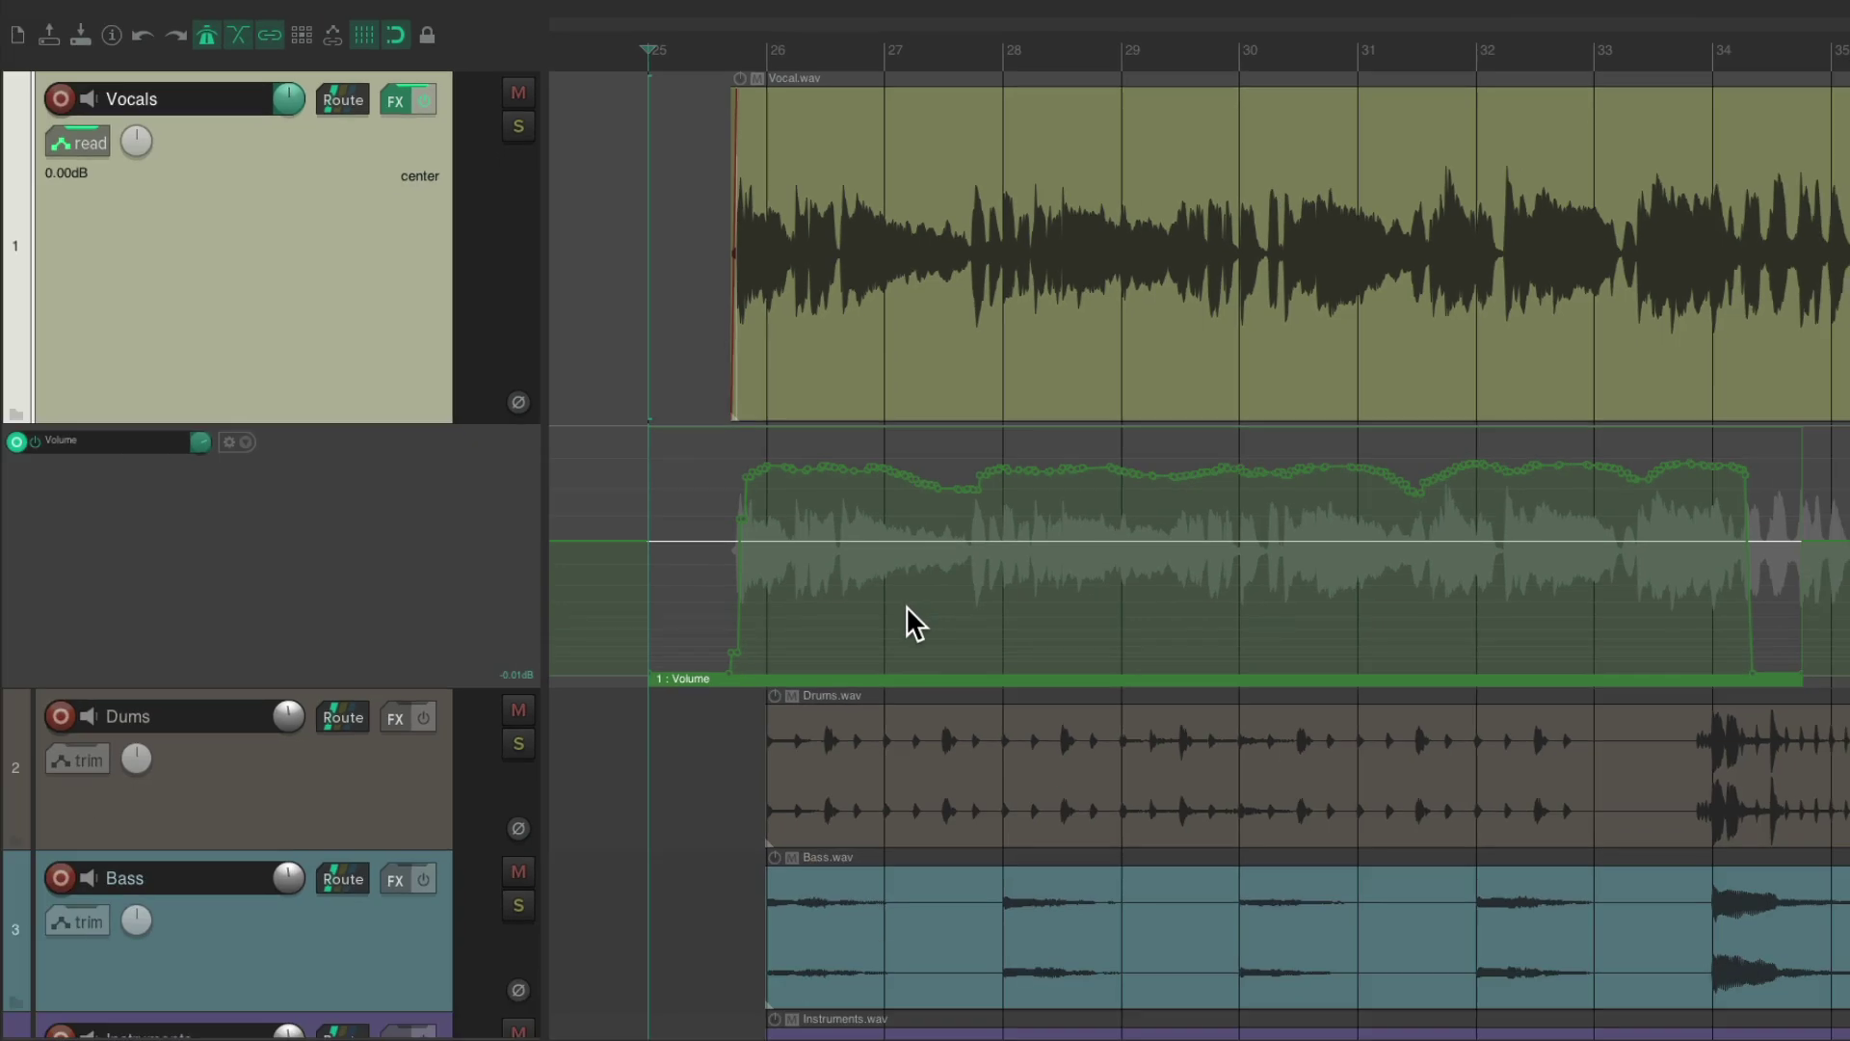
Step: Set the volume automation item to amplitude -56 and baseline 45, shifted slightly earlier
{"action": "double_click", "coordinate": [911, 677]}
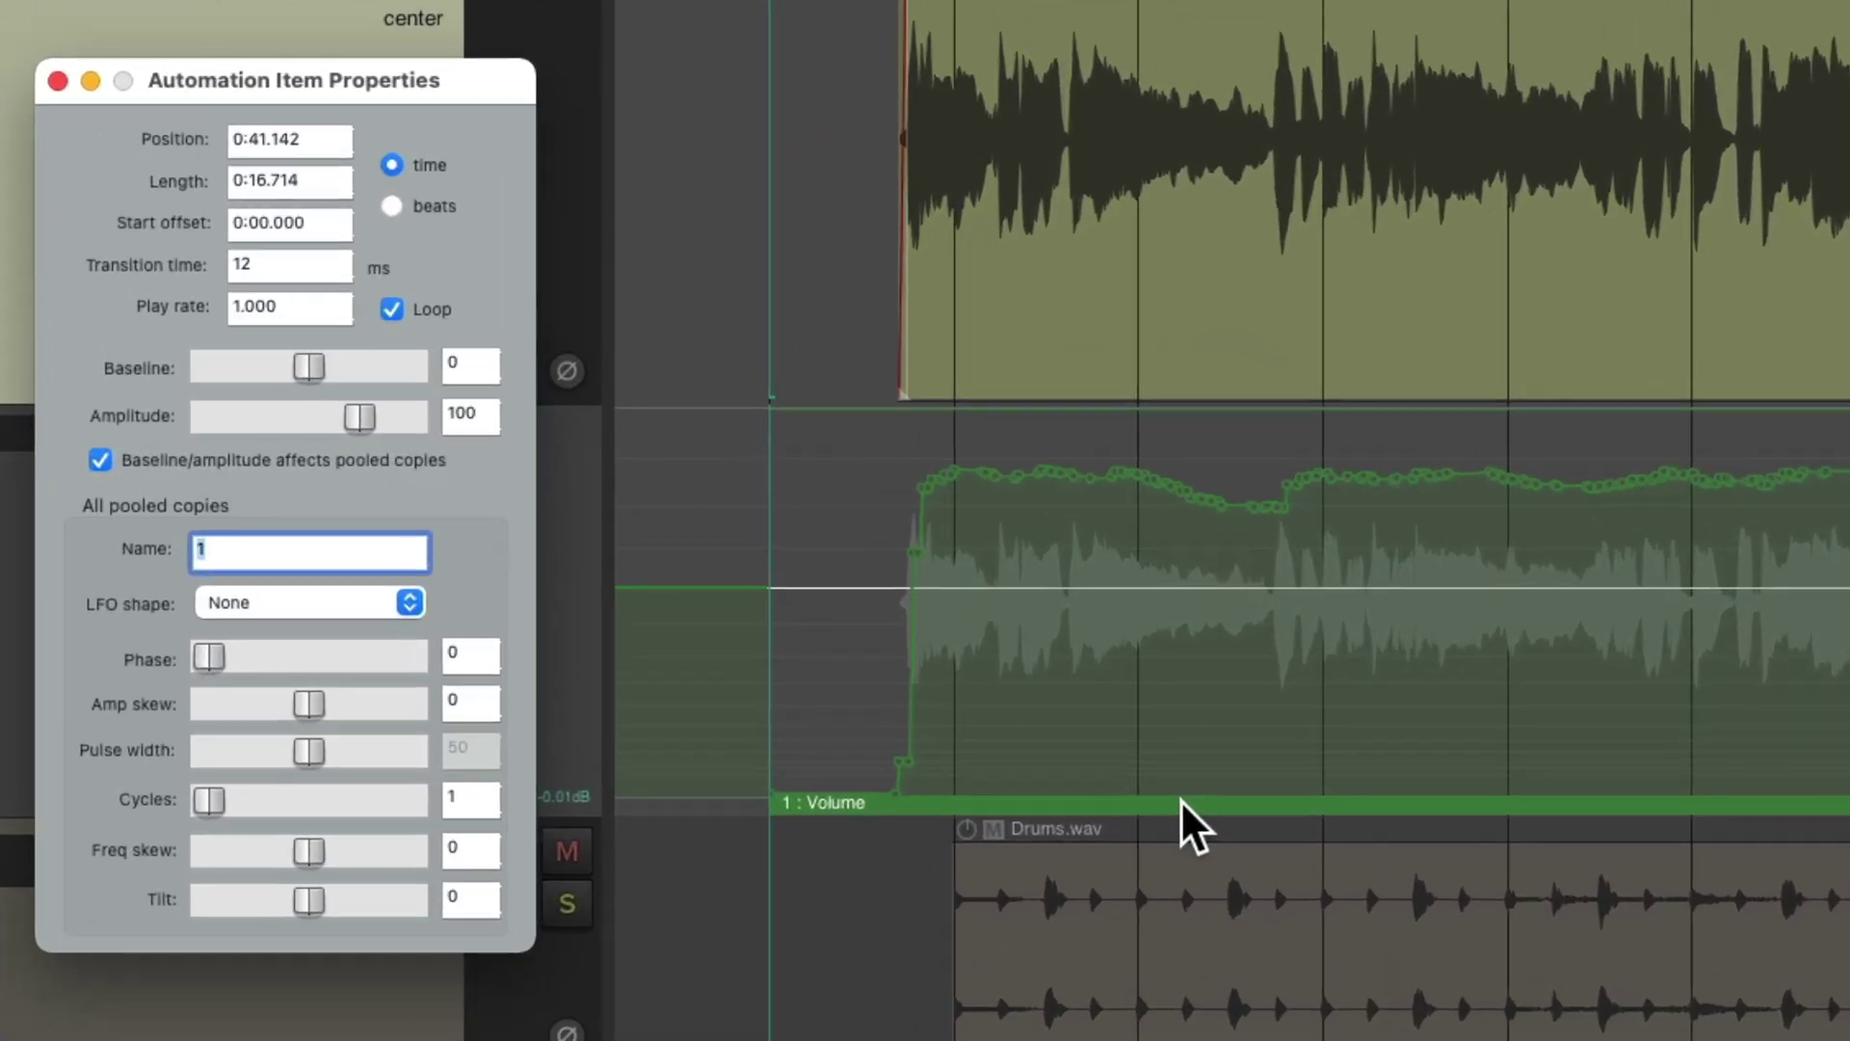
{"action": "left_click_drag", "start_coordinate": [357, 414], "coordinate": [277, 429]}
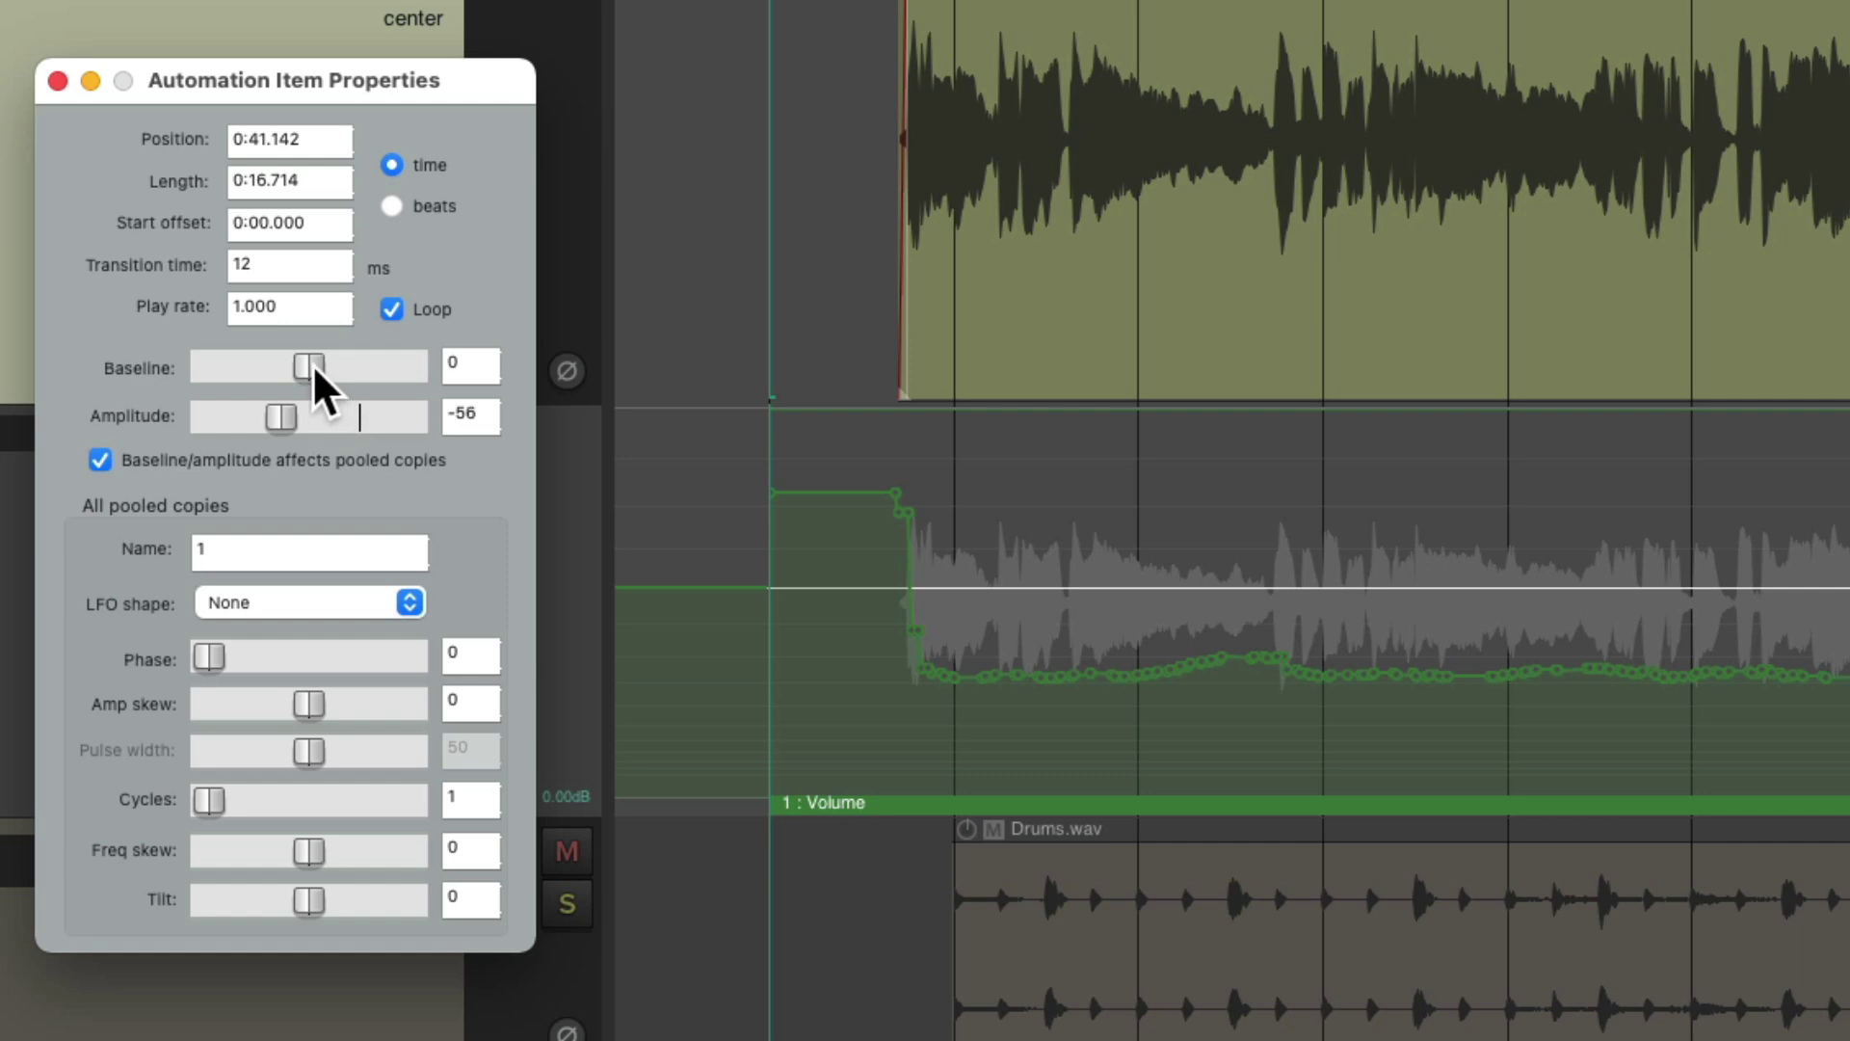
{"action": "left_click_drag", "start_coordinate": [313, 362], "coordinate": [357, 366]}
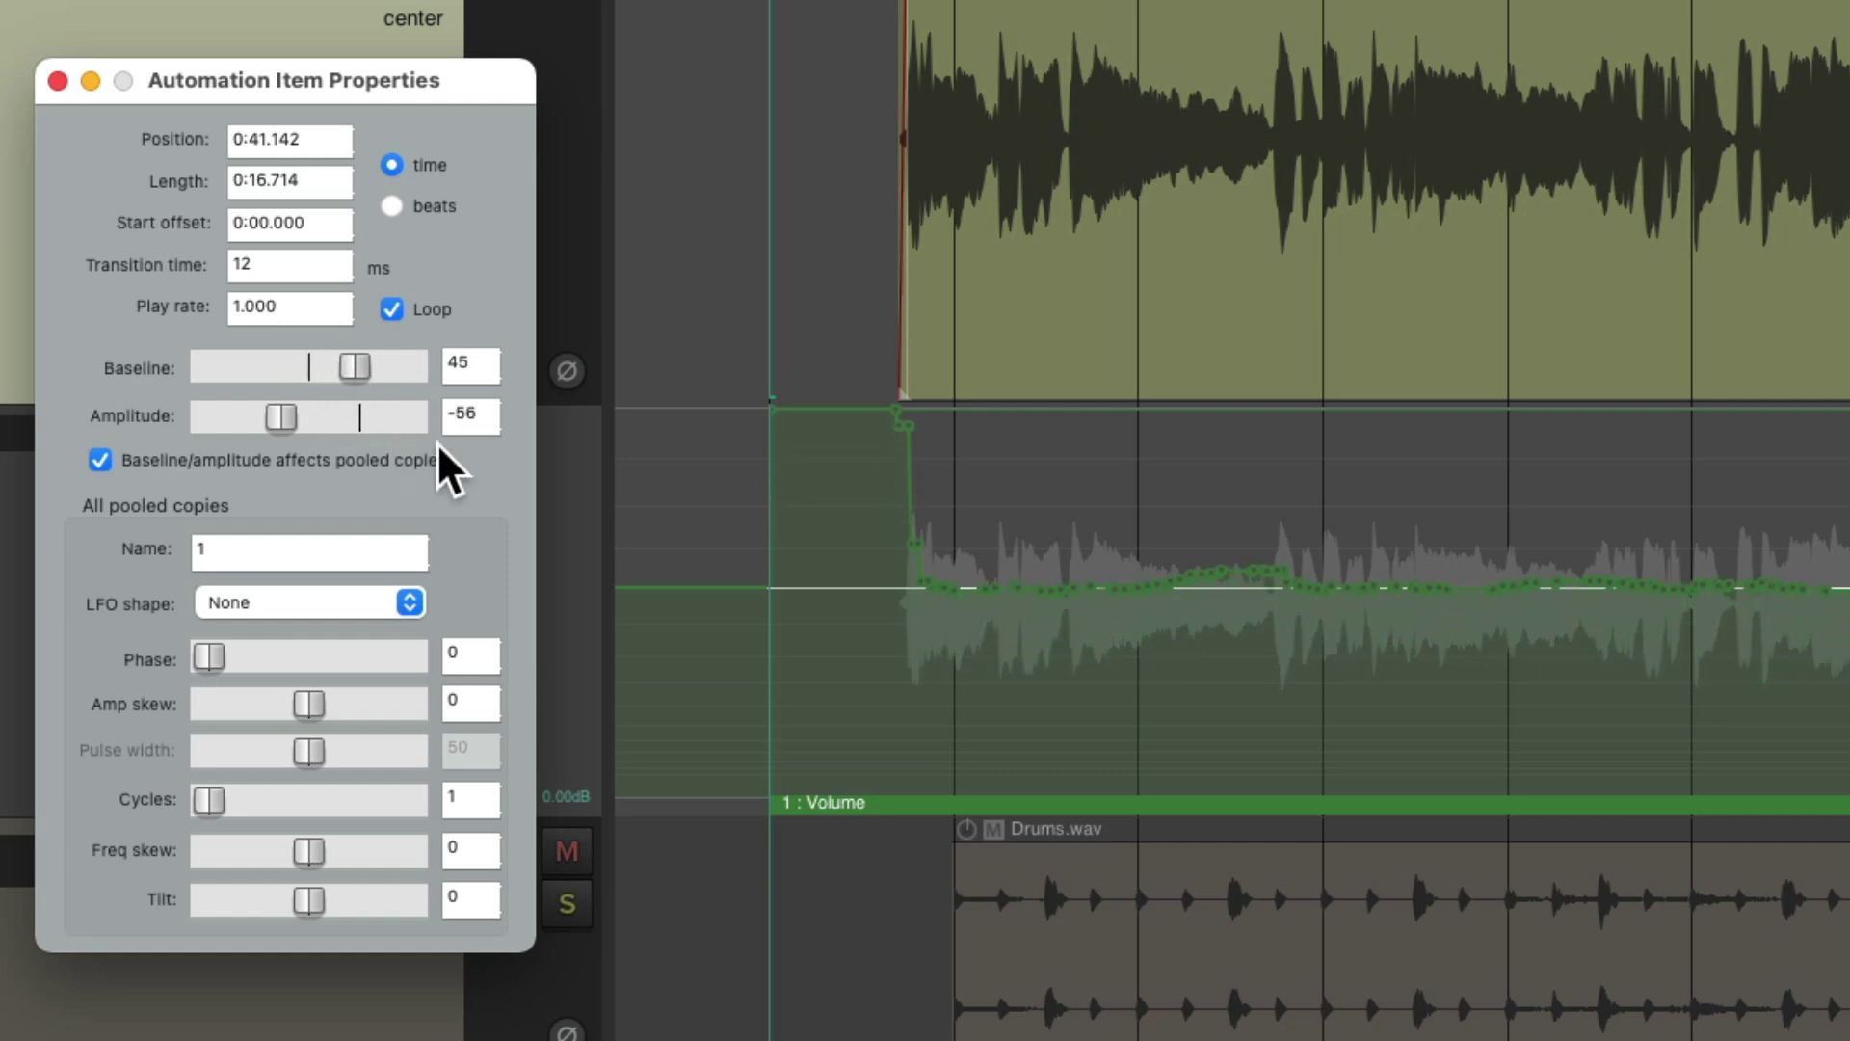
{"action": "left_click_drag", "start_coordinate": [929, 592], "coordinate": [879, 589]}
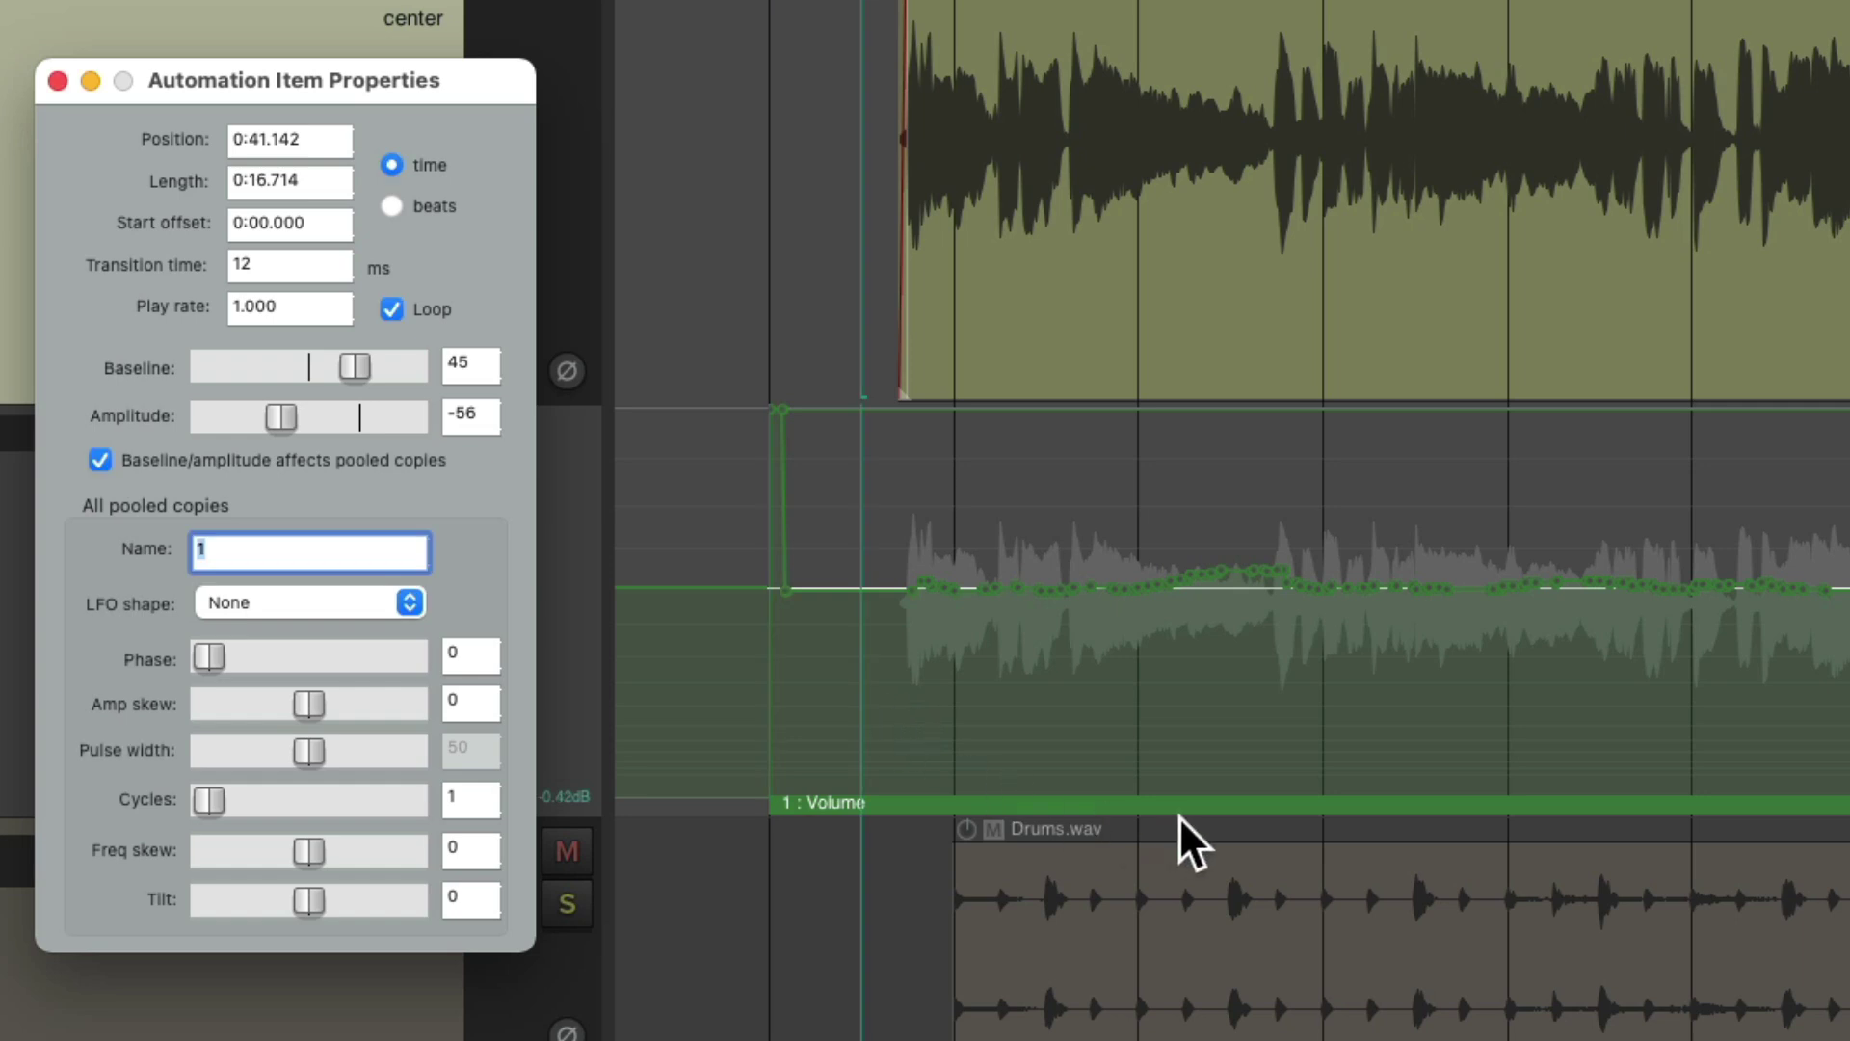
{"action": "left_click_drag", "start_coordinate": [1216, 804], "coordinate": [1204, 806]}
Step: Show the Mixer and play back to hear the leveled vocal
{"action": "key", "text": "ctrl+m"}
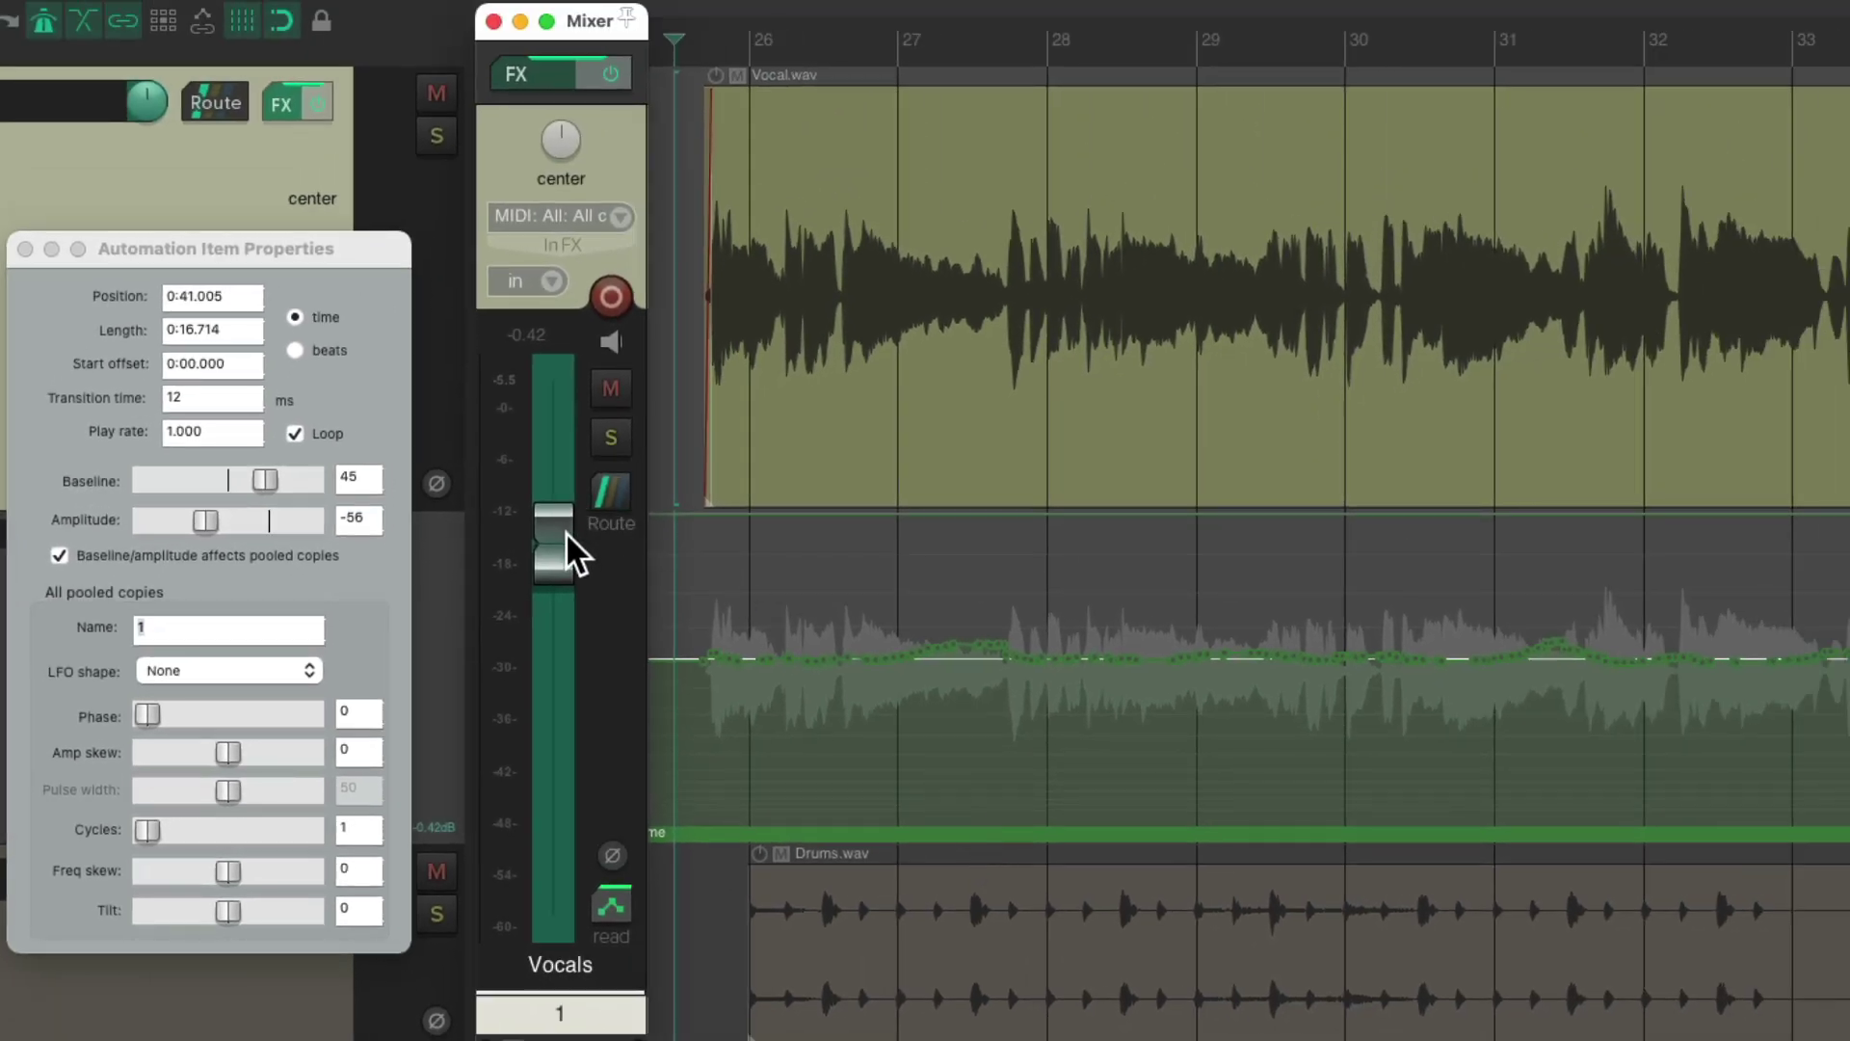
{"action": "key", "text": "space"}
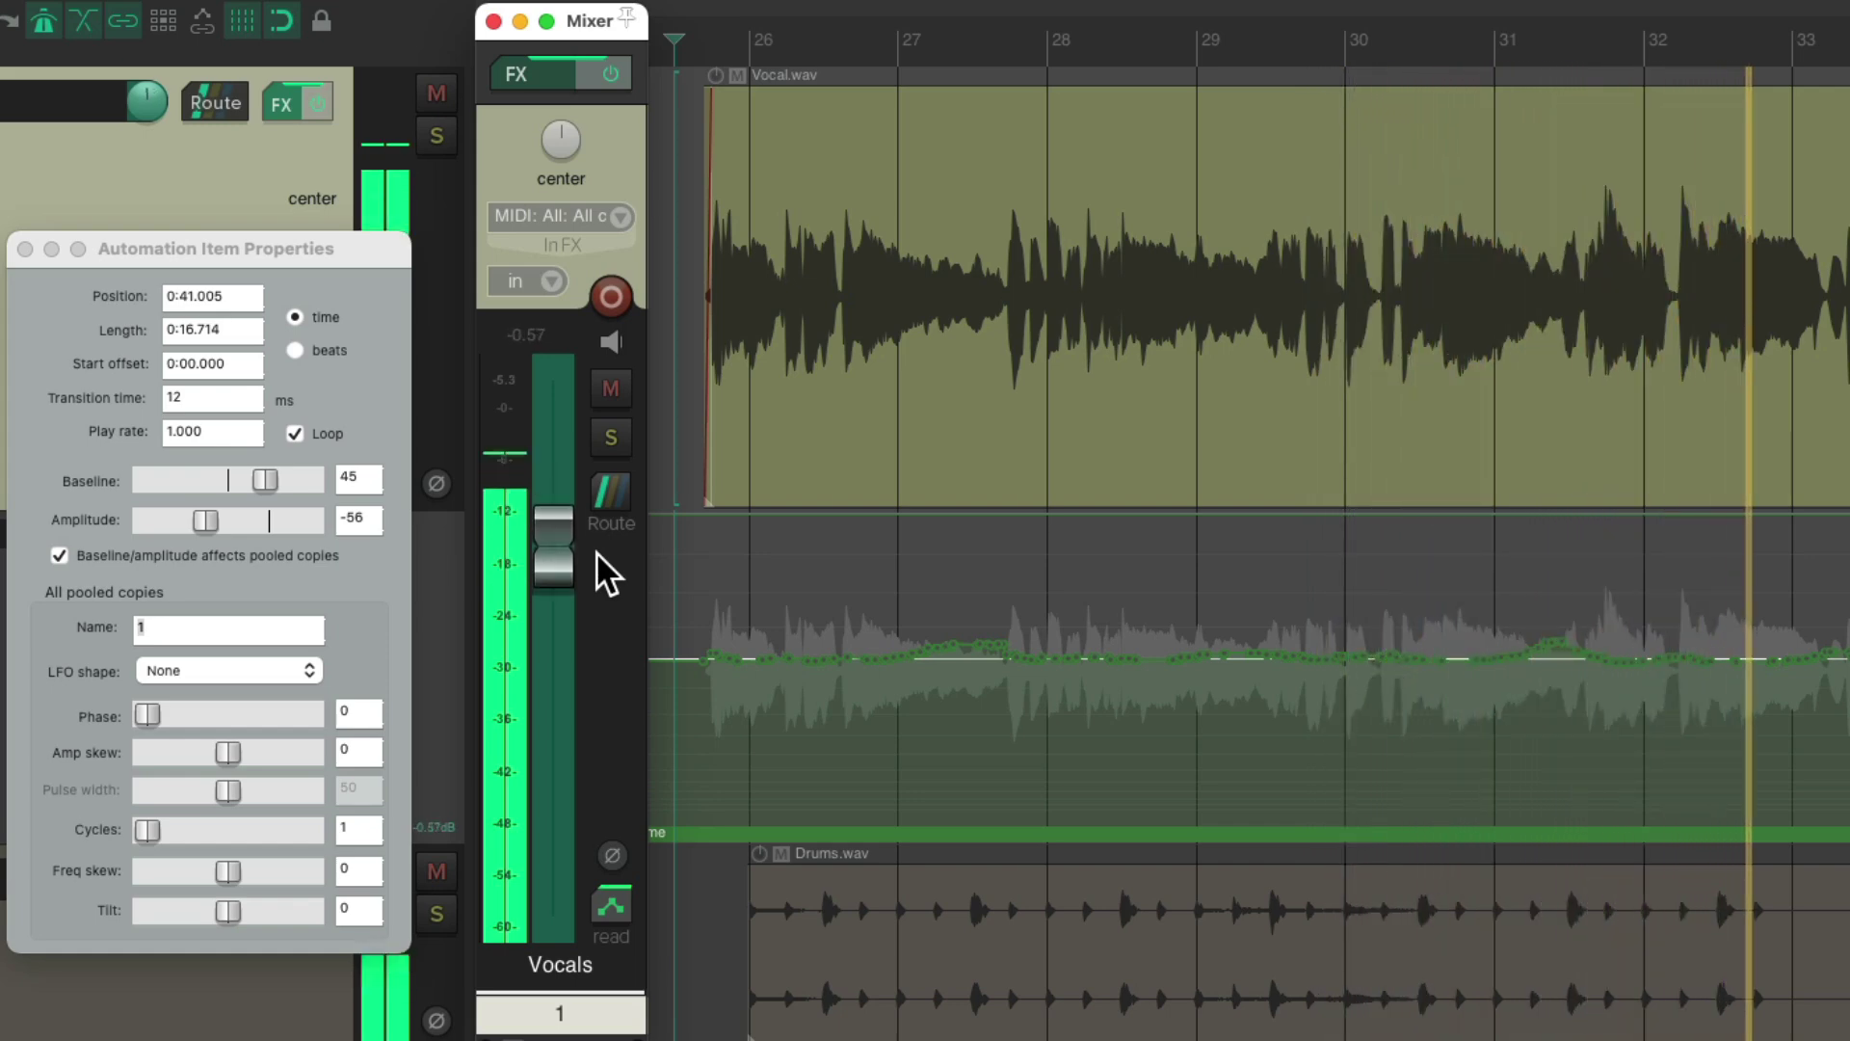
{"action": "key", "text": "space"}
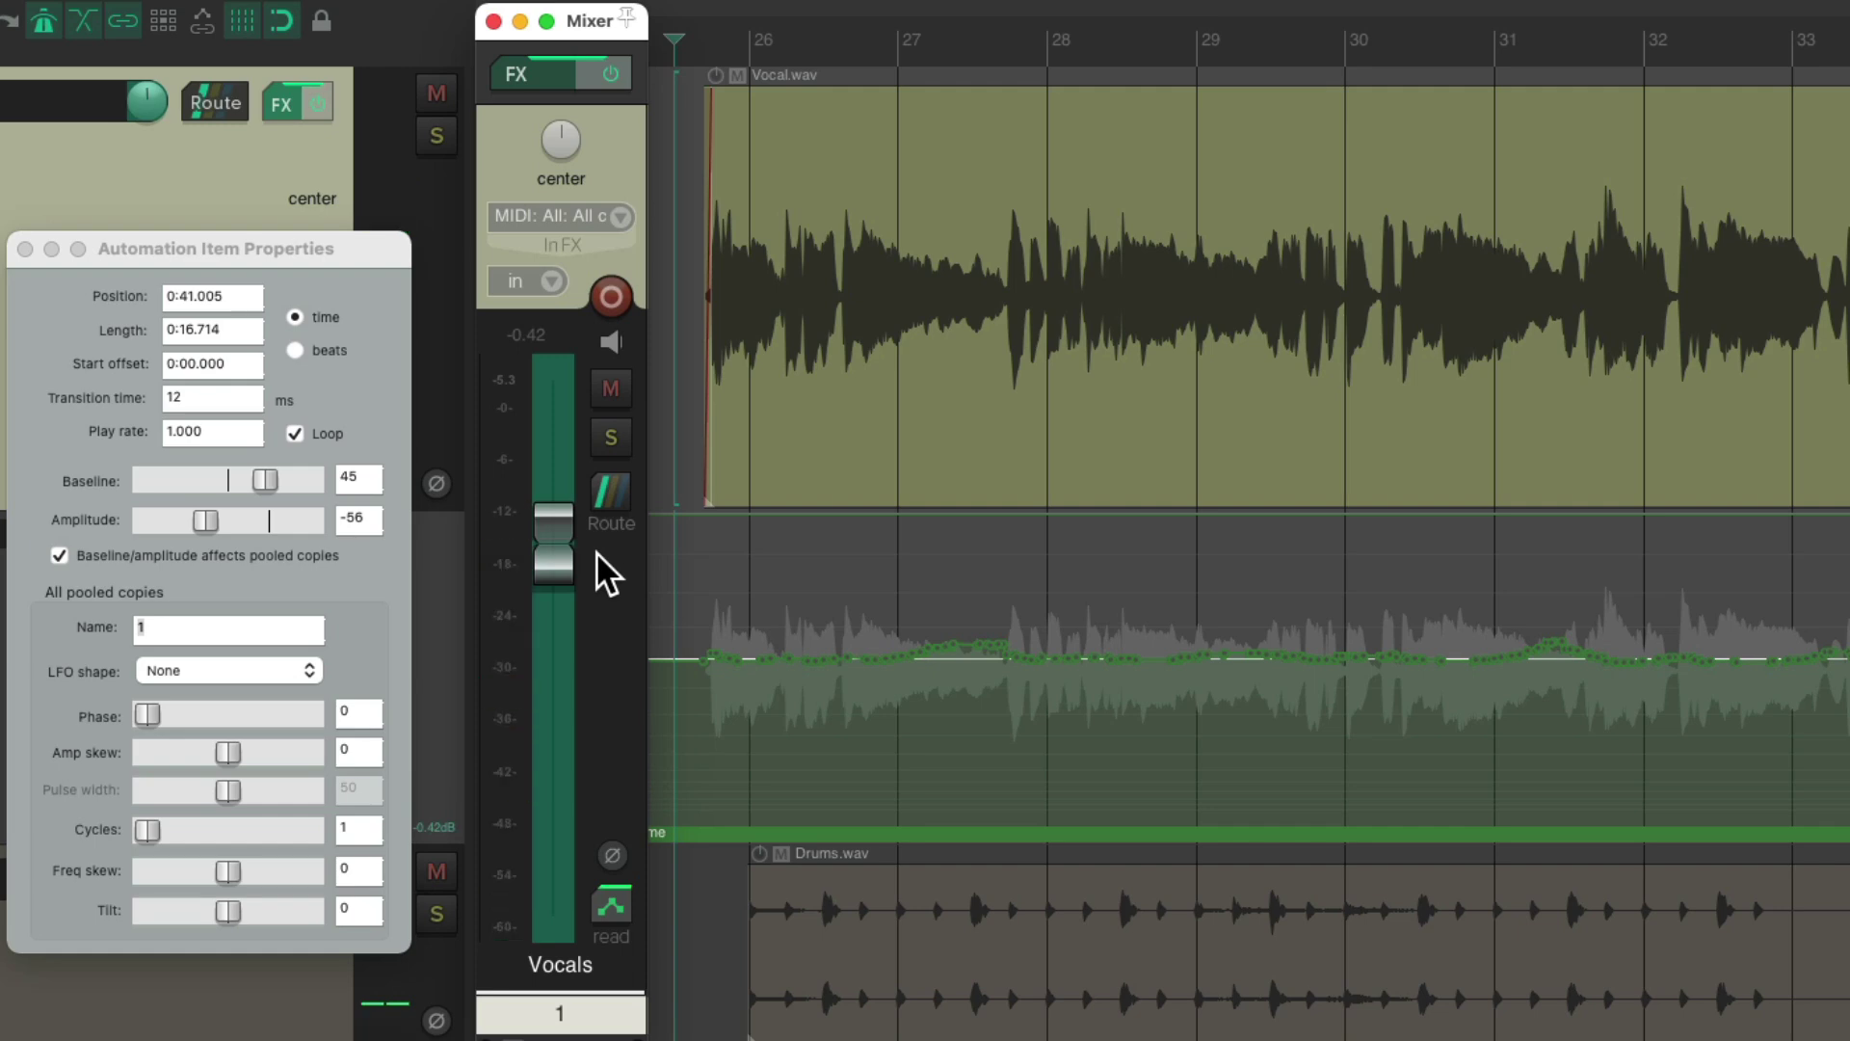